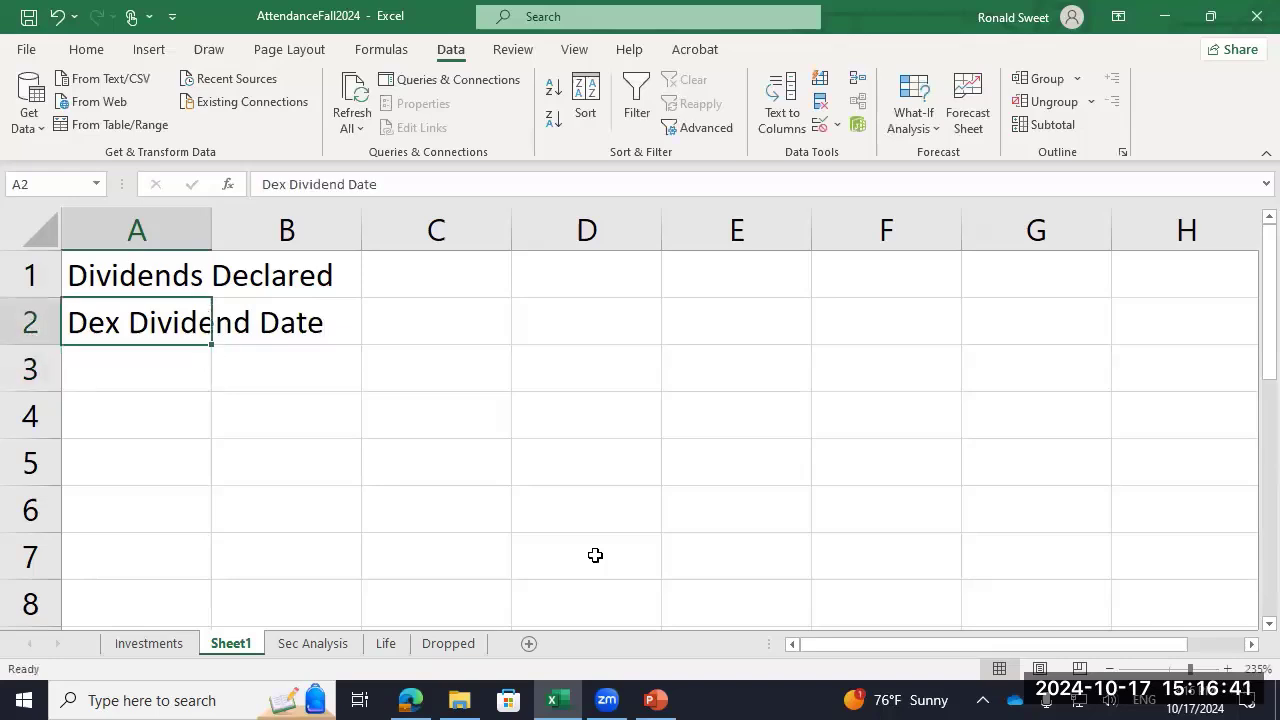
# Step: Correct the label in cell A2 to "Ex Dividend Date"
pyautogui.press('F2')
pyautogui.press('Home')
pyautogui.press('Delete')
pyautogui.press('Delete')
pyautogui.write('E')
pyautogui.press('Return')
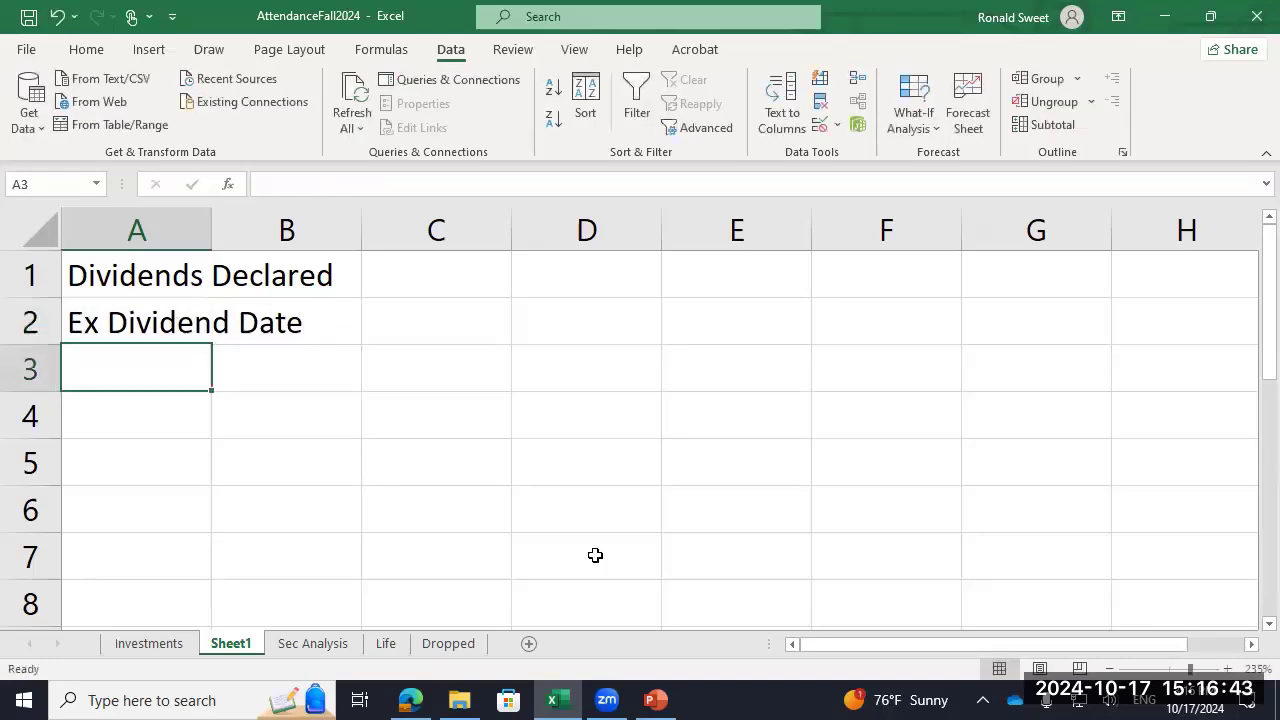
# Step: Enter the label "Dividend Payment Date" in cell A3
pyautogui.write('Dividend Payment')
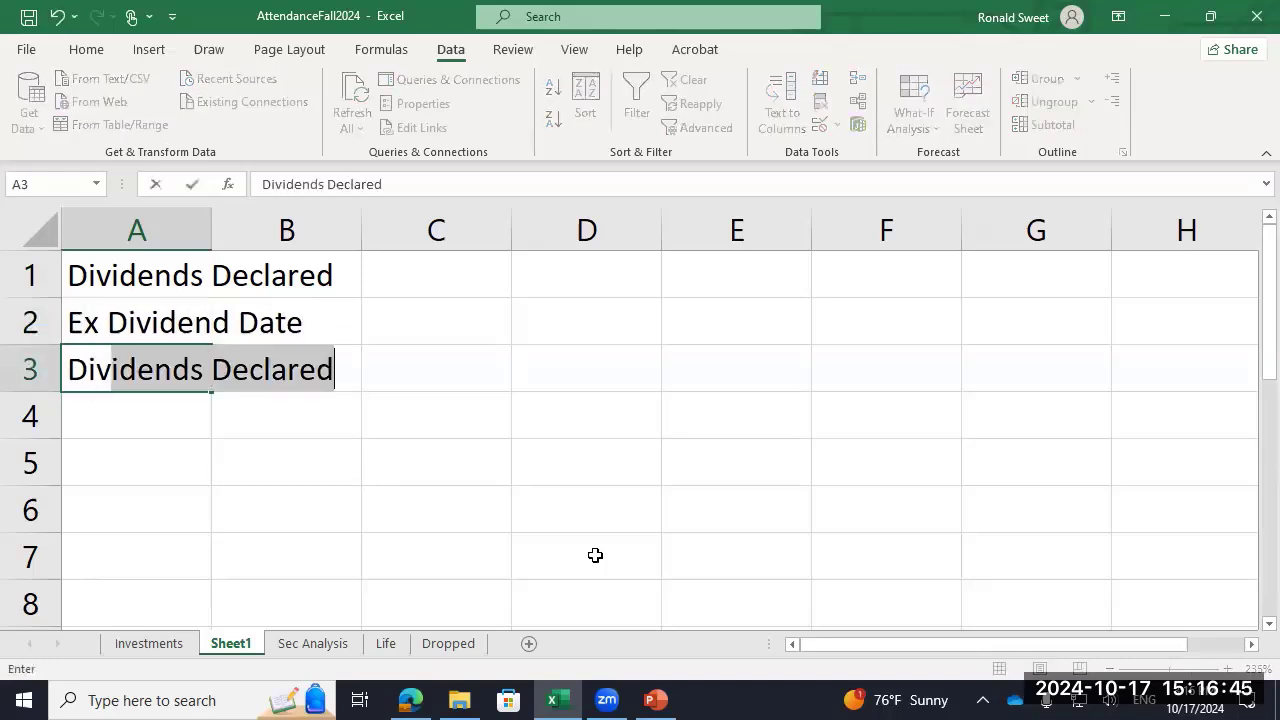
pyautogui.write(' Date')
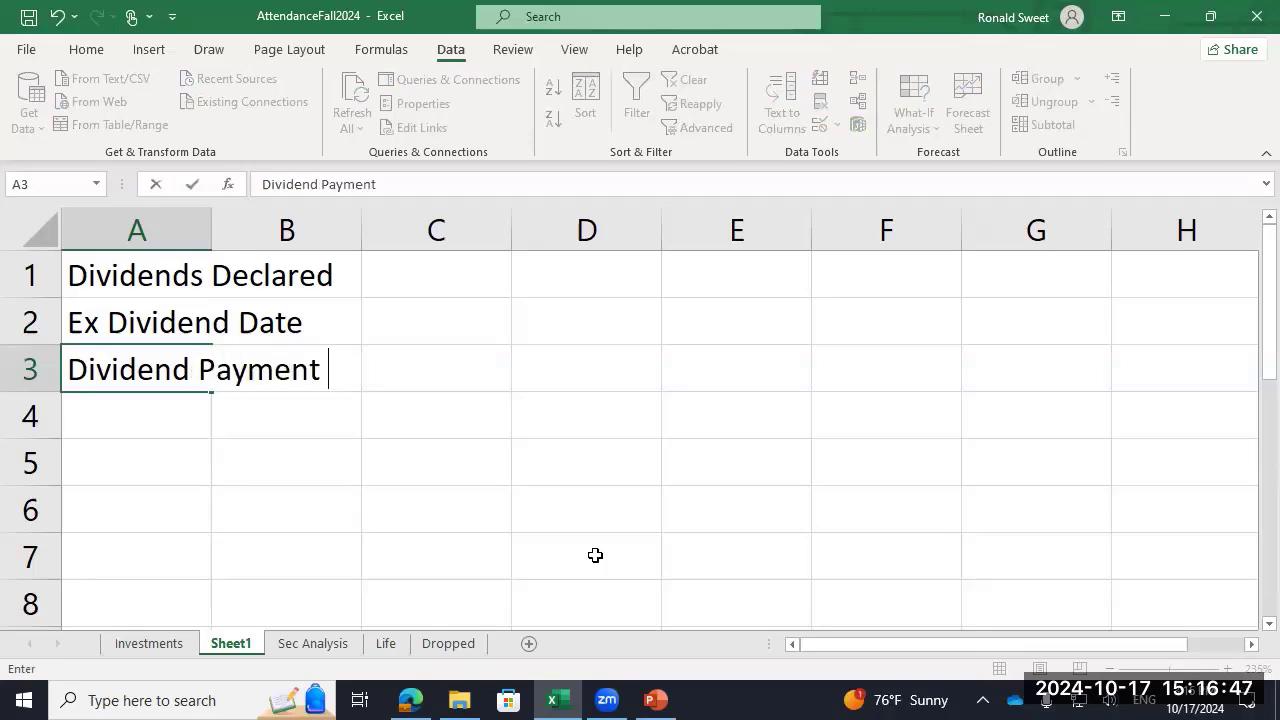
pyautogui.press('Tab')
# Step: Enter the dates 9/15, 10/20 and 11/5 in cells D1 to D3, one for each dividend label
pyautogui.press('Up')
pyautogui.press('Up')
pyautogui.press('Right')
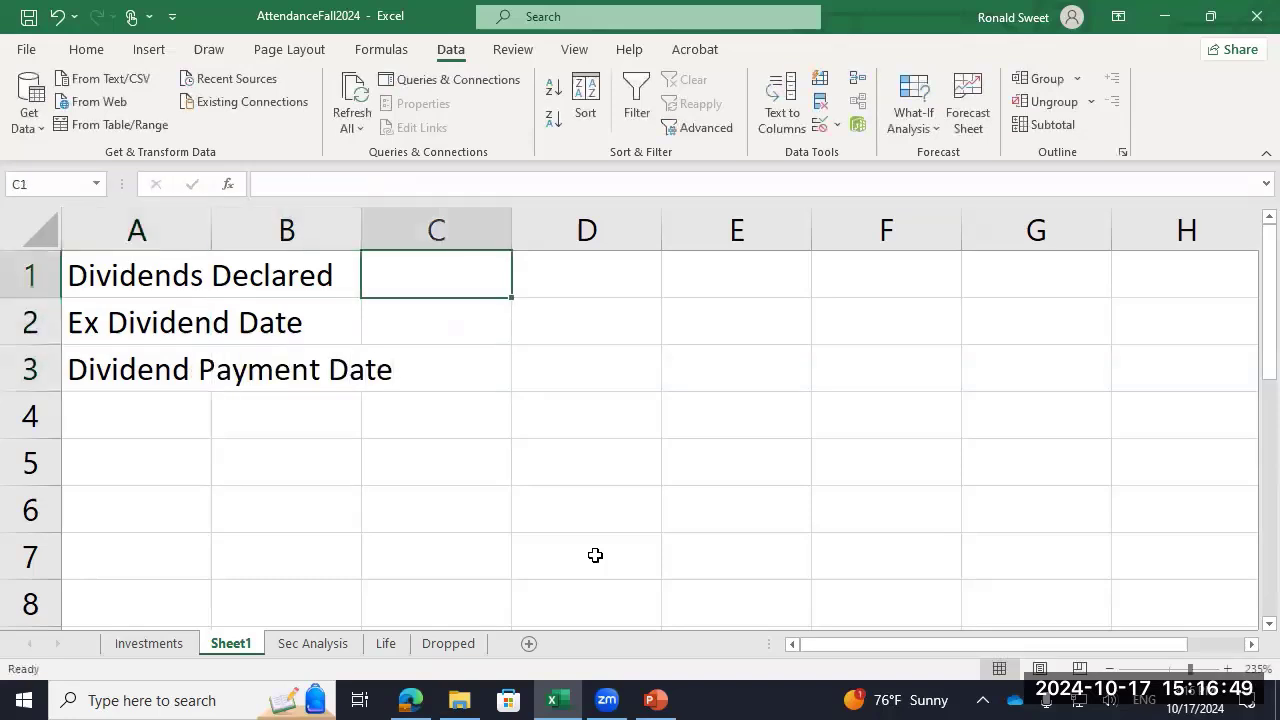
pyautogui.press('Right')
pyautogui.write('9/15')
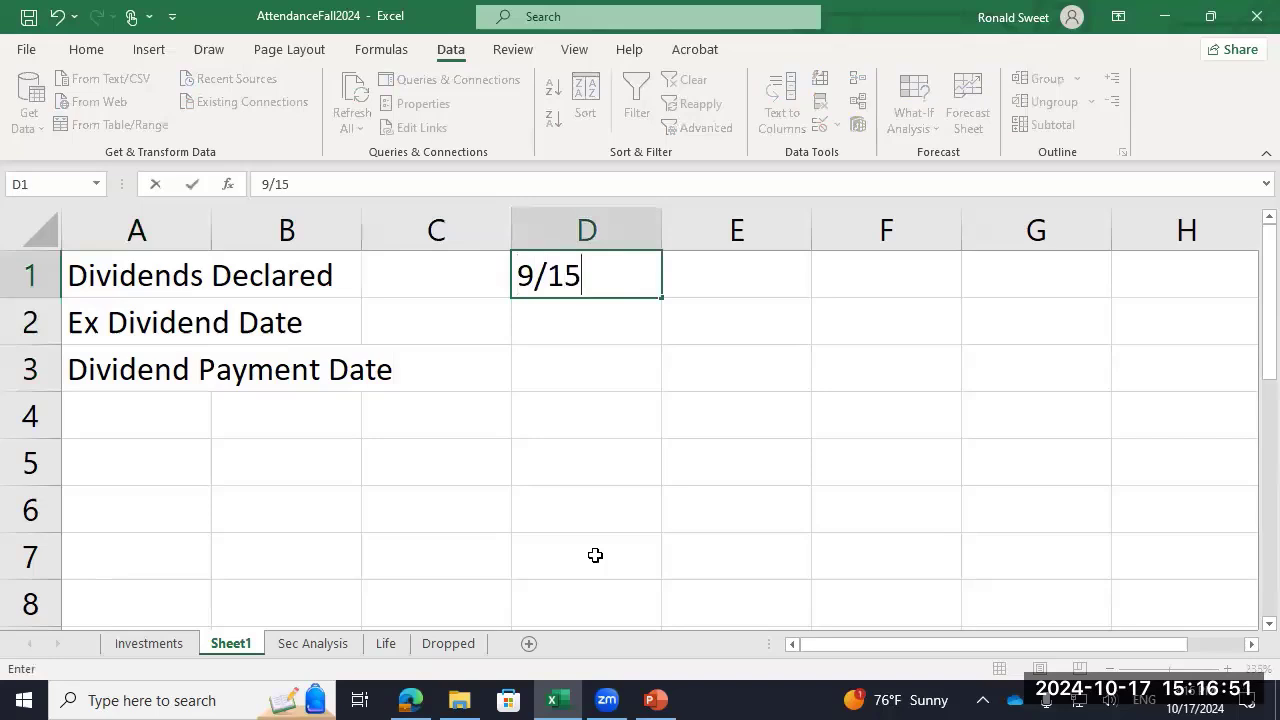
pyautogui.press('Return')
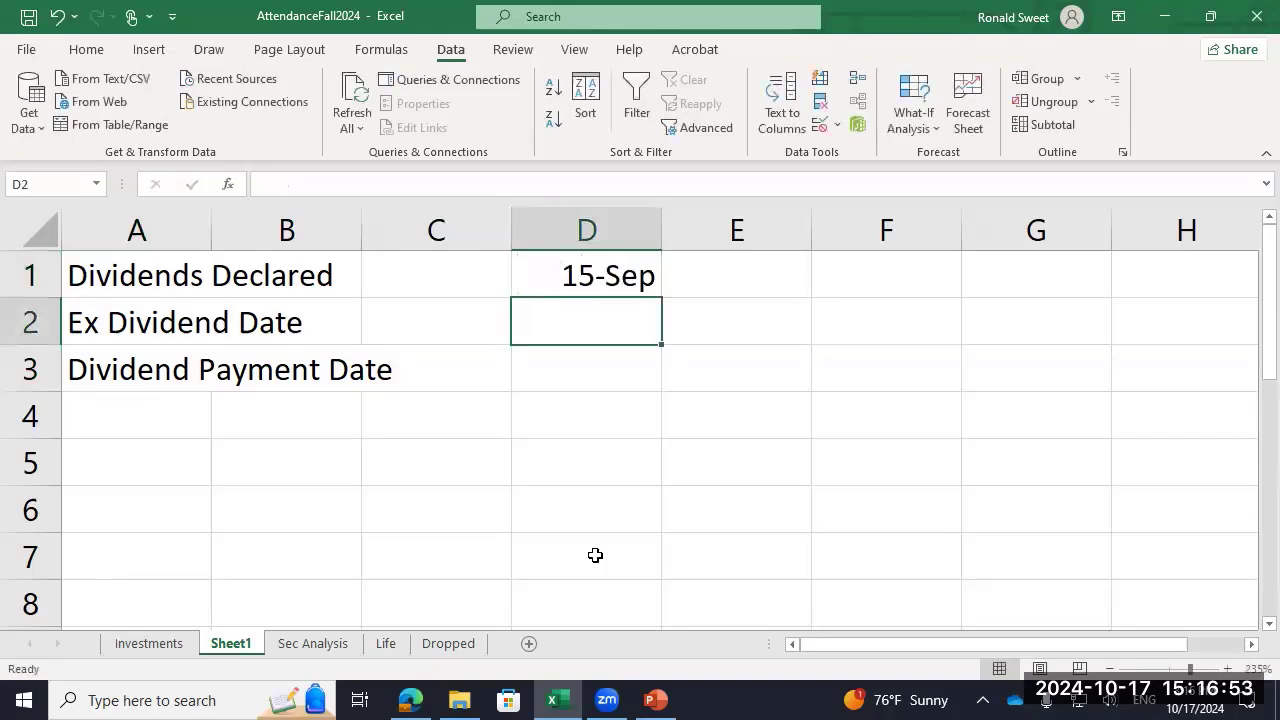
pyautogui.write('10/20')
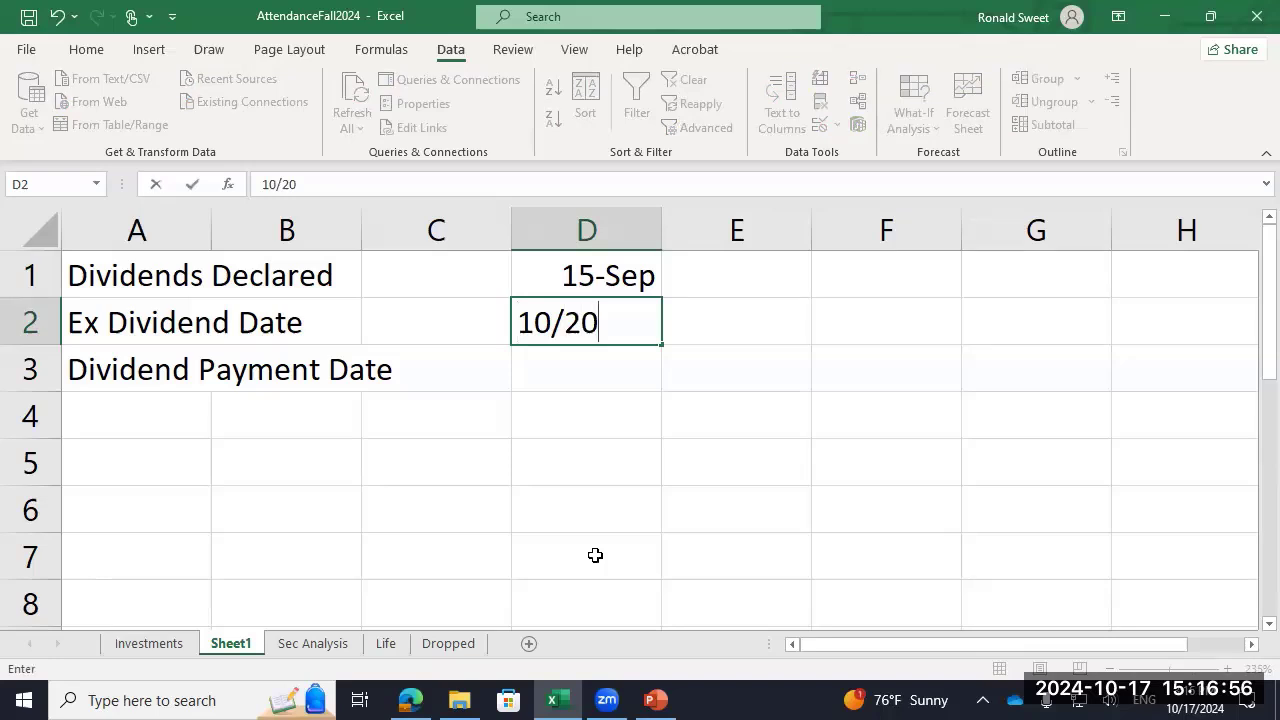
pyautogui.press('Return')
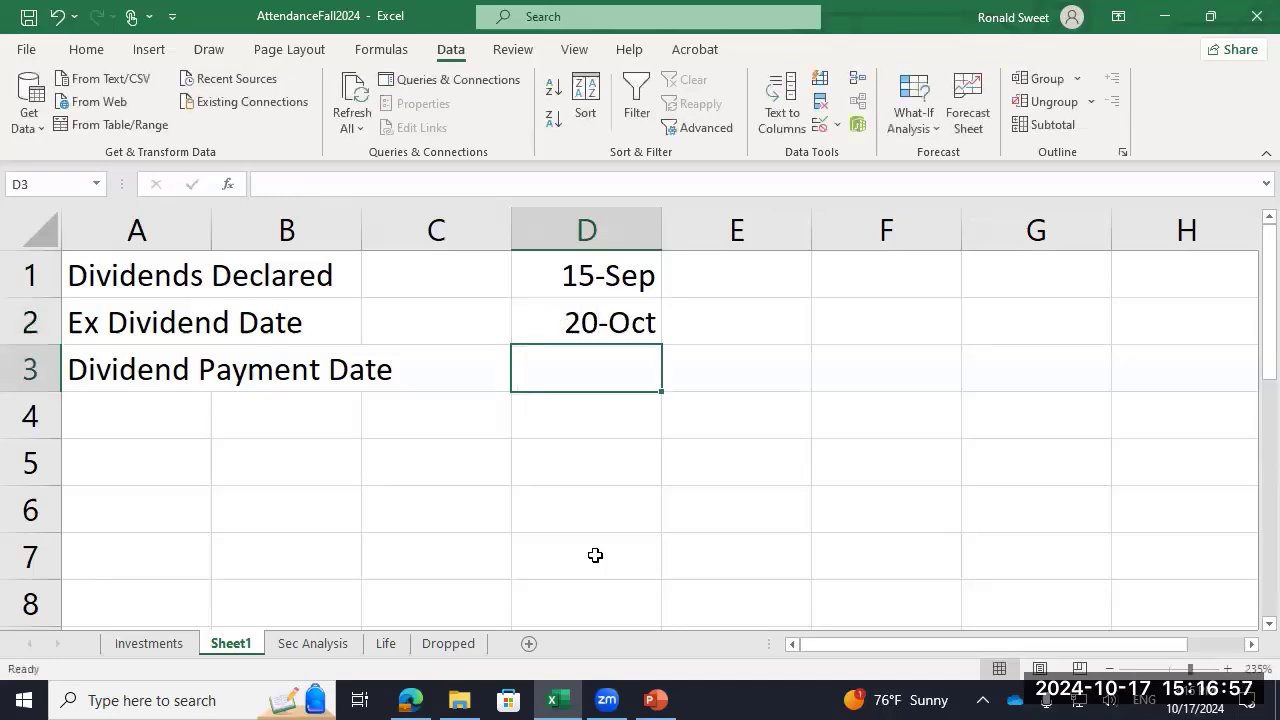
pyautogui.write('11/5')
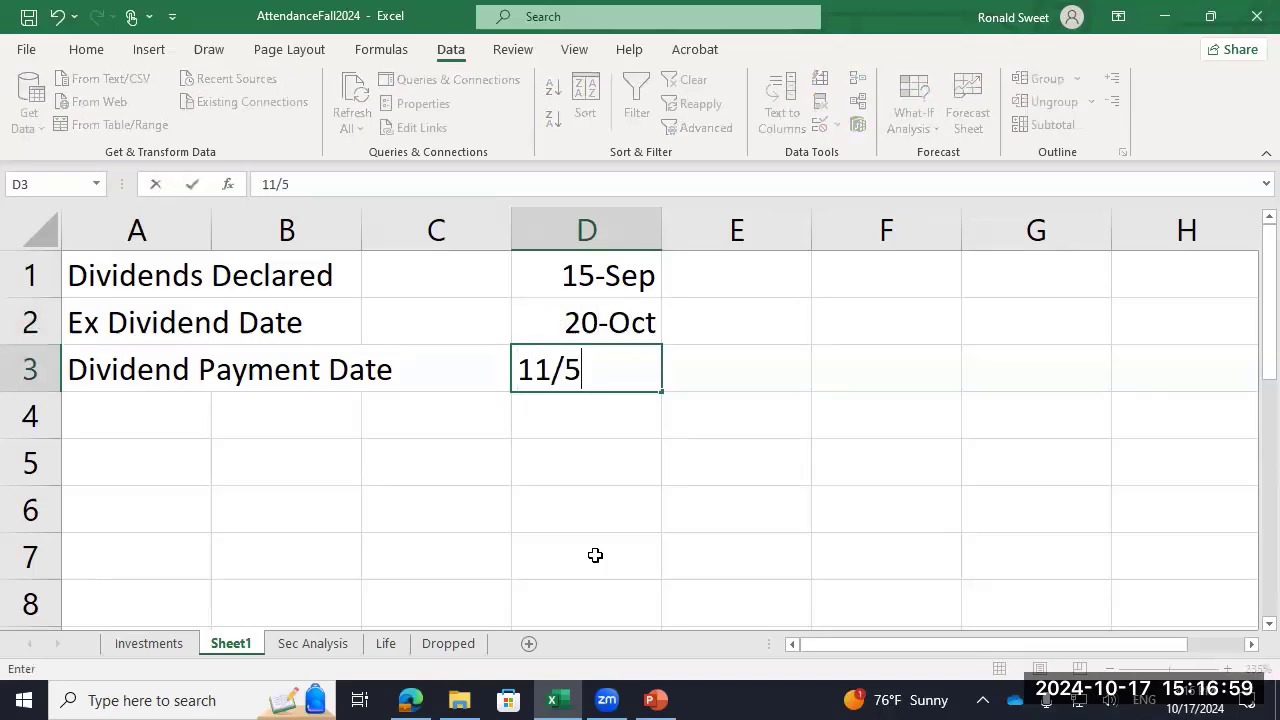
pyautogui.press('Return')
# Step: Enter "Accrued" in cell E2, beside the ex-dividend date
pyautogui.press('Up')
pyautogui.press('Up')
pyautogui.press('Up')
pyautogui.hotkey('shift', 'Down')
pyautogui.hotkey('shift', 'Down')
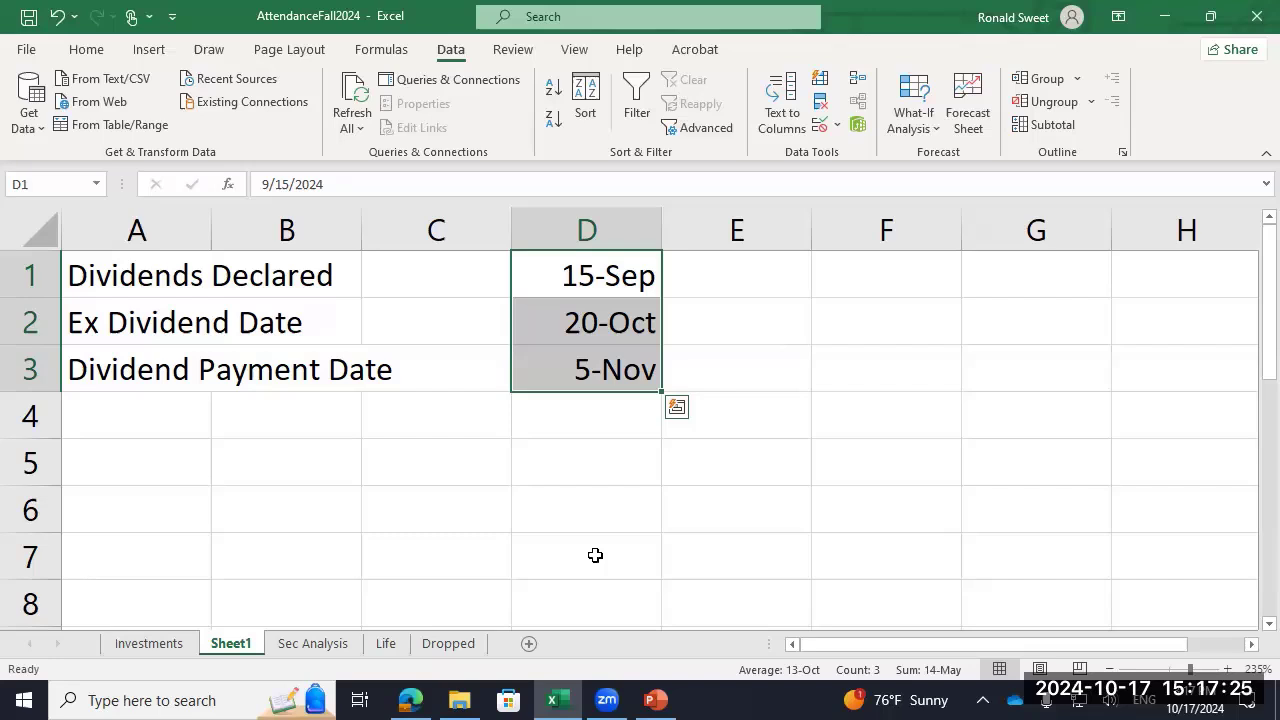
pyautogui.press('Down')
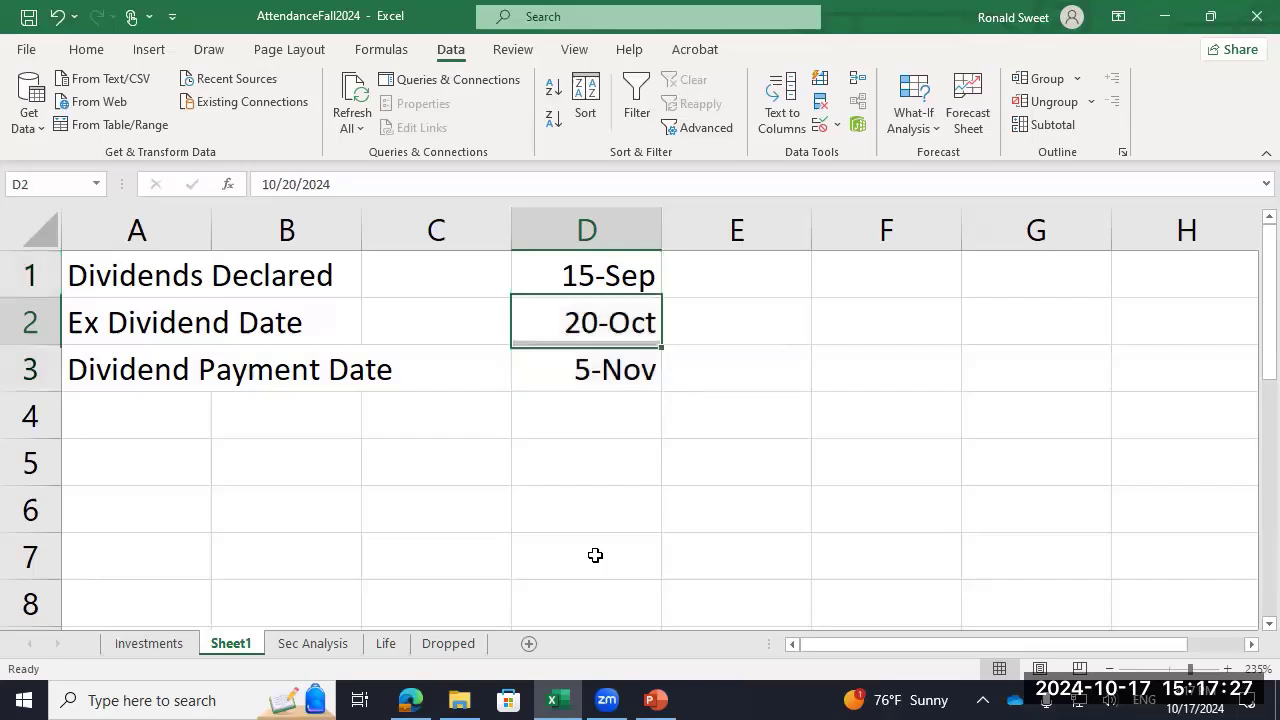
pyautogui.press('Right')
pyautogui.write('Accriue')
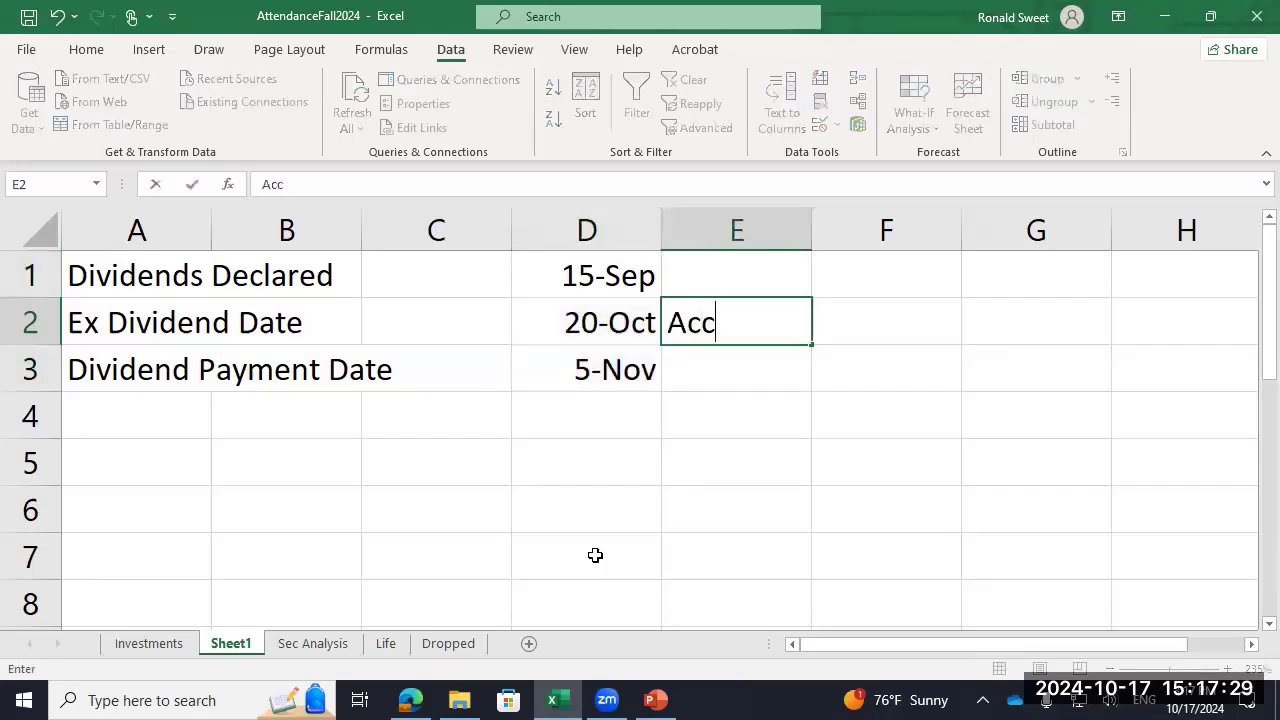
pyautogui.press('BackSpace')
pyautogui.press('BackSpace')
pyautogui.press('BackSpace')
pyautogui.write('ued')
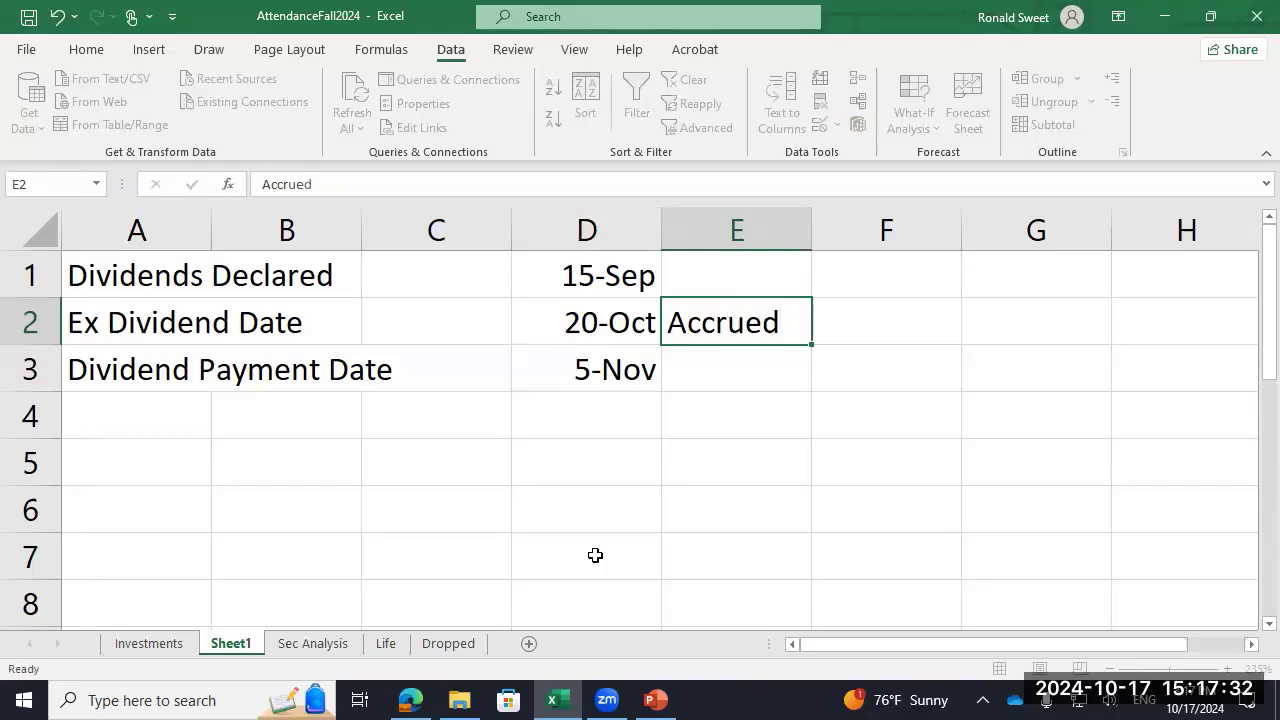
pyautogui.press('Up')
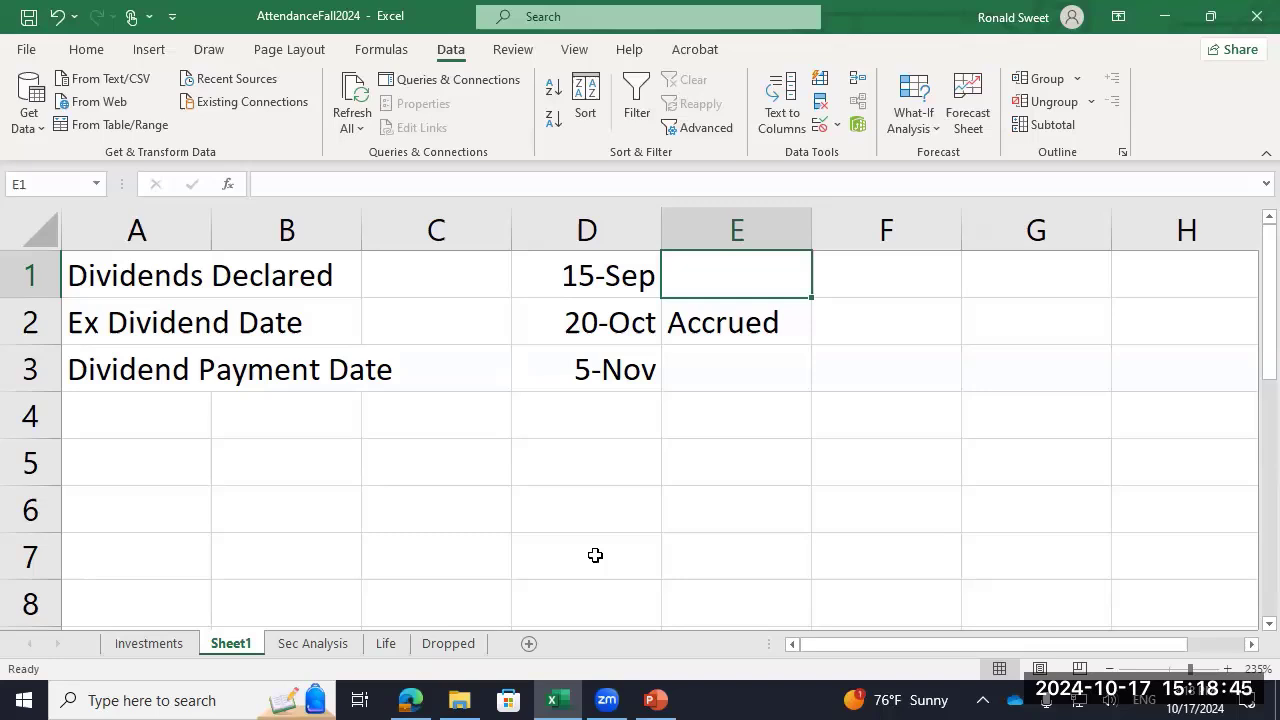
pyautogui.press('Down')
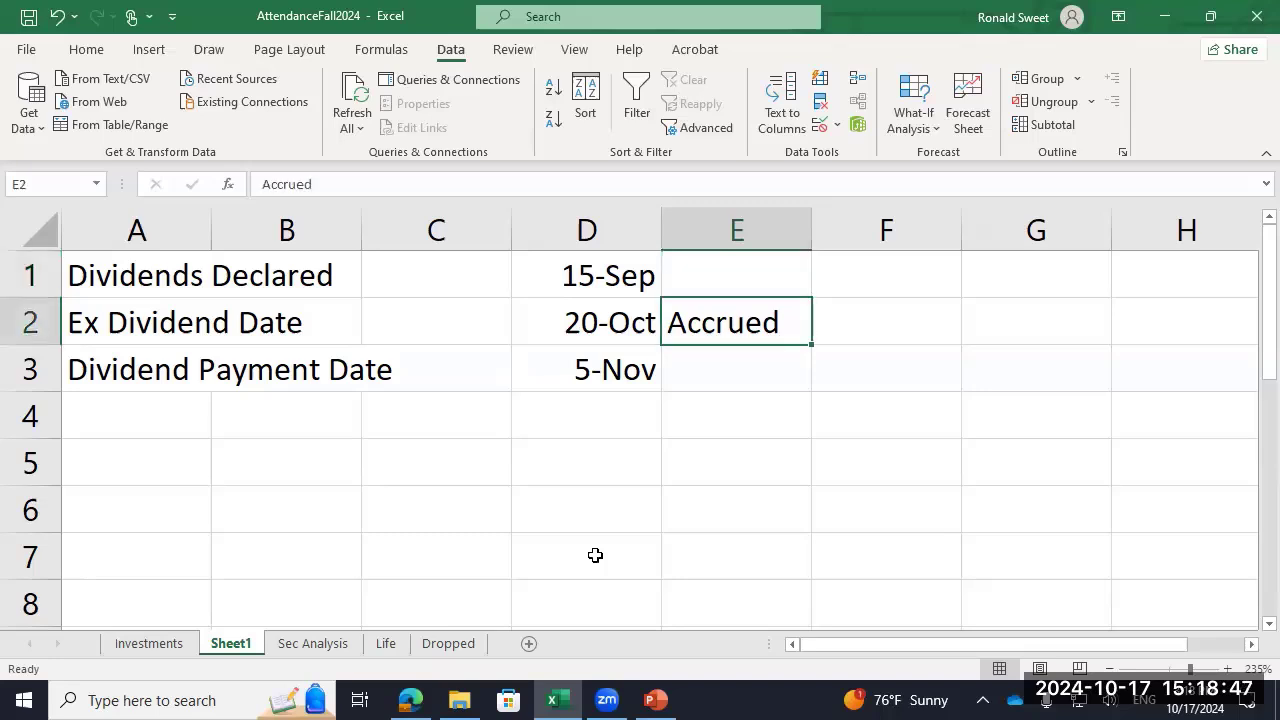
pyautogui.press('Left')
pyautogui.press('Left')
pyautogui.press('Left')
pyautogui.press('Left')
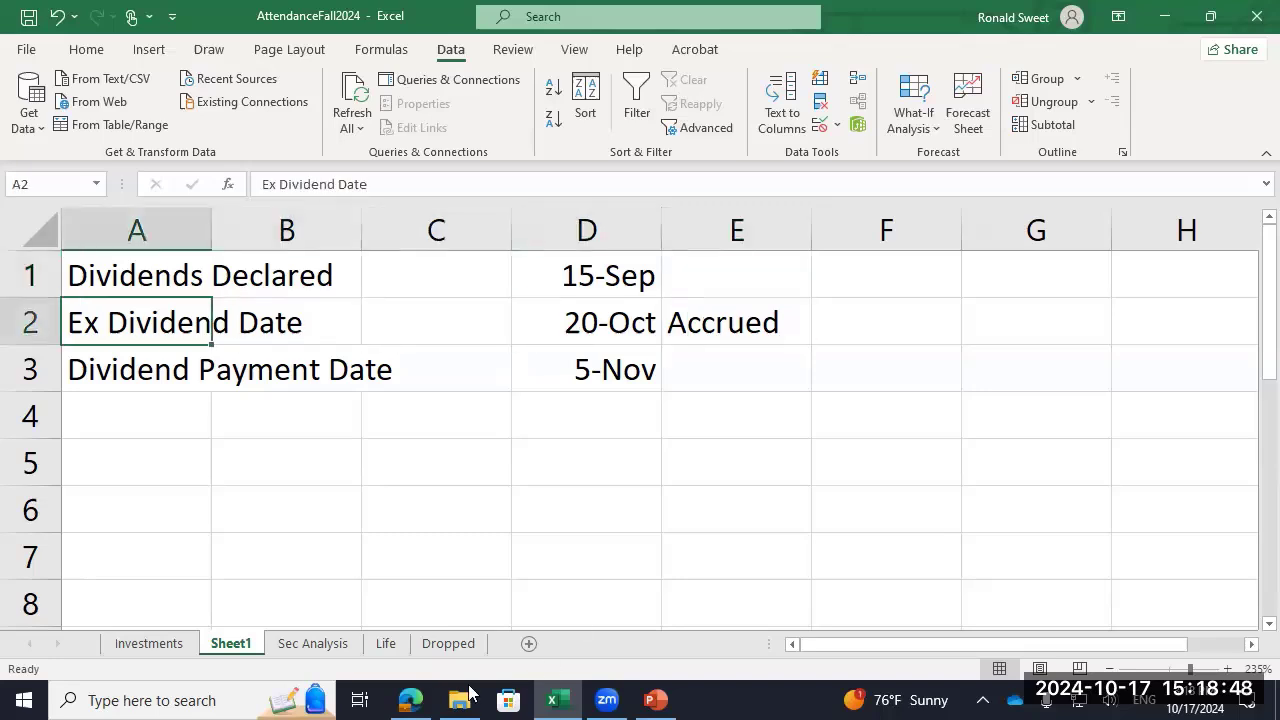
# Step: Switch to Microsoft Edge, search for "yahoo finance" in a new browser tab and open the Yahoo Finance site
pyautogui.click(410, 700)
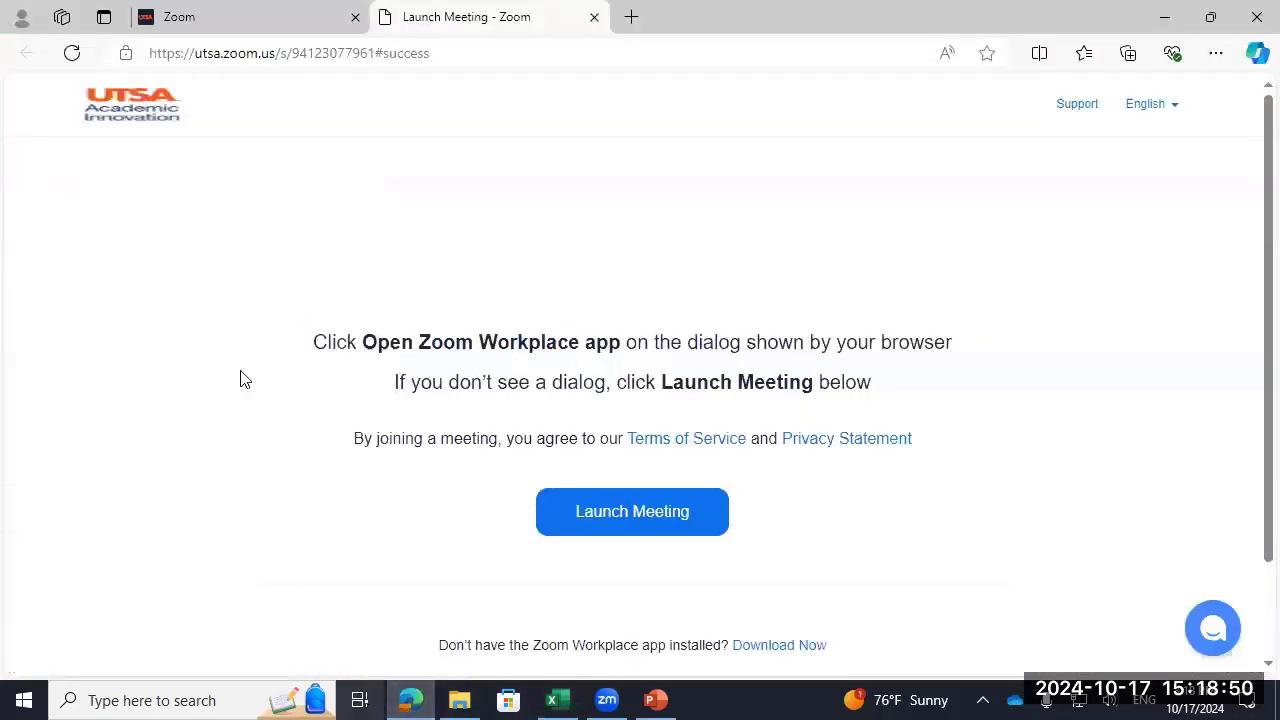
pyautogui.click(631, 17)
pyautogui.write('yahoo finance')
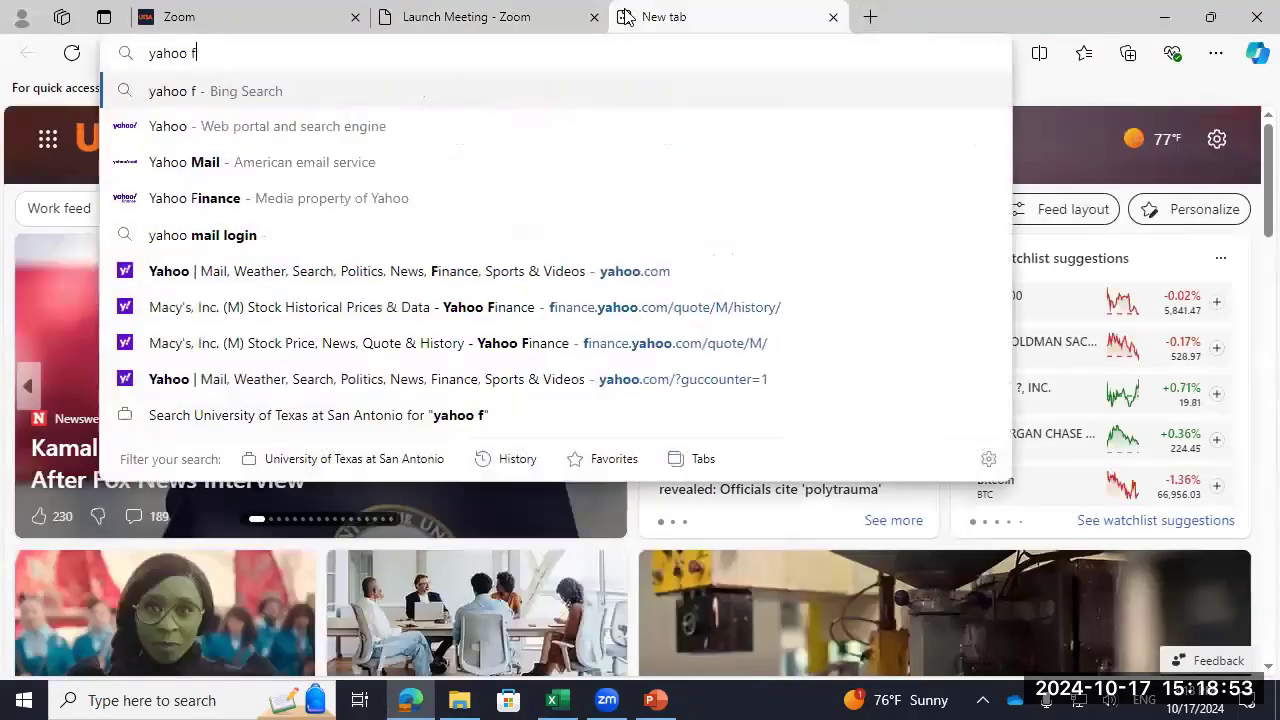
pyautogui.press('Return')
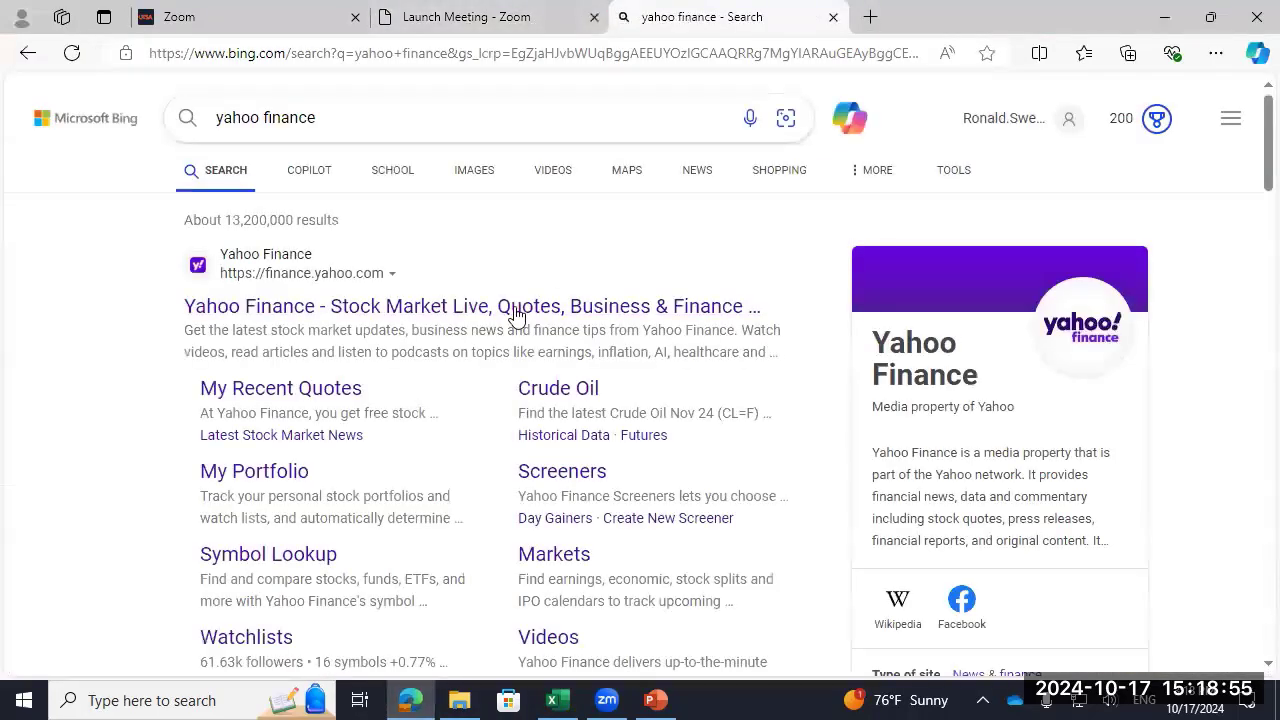
pyautogui.click(483, 310)
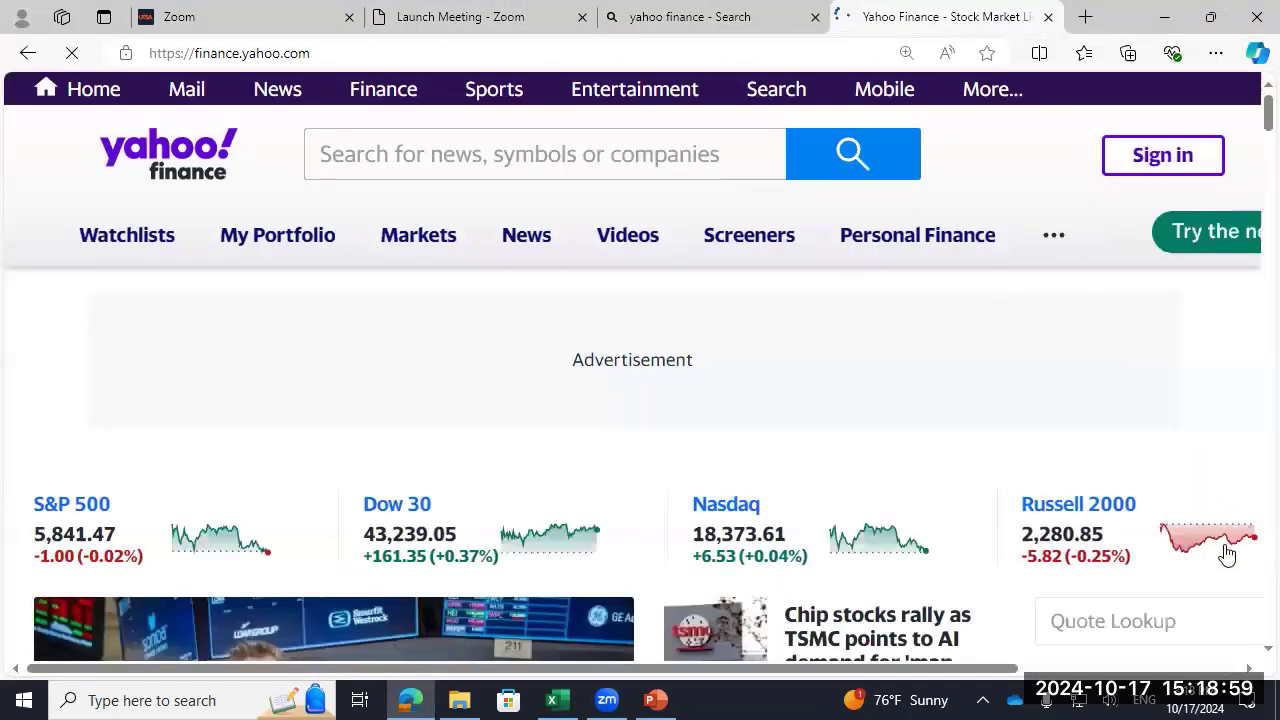
# Step: Bring up the 10-Yr Bond quote in the market summary strip, enlarge it and highlight its daily change
pyautogui.hotkey('ctrl', '-')
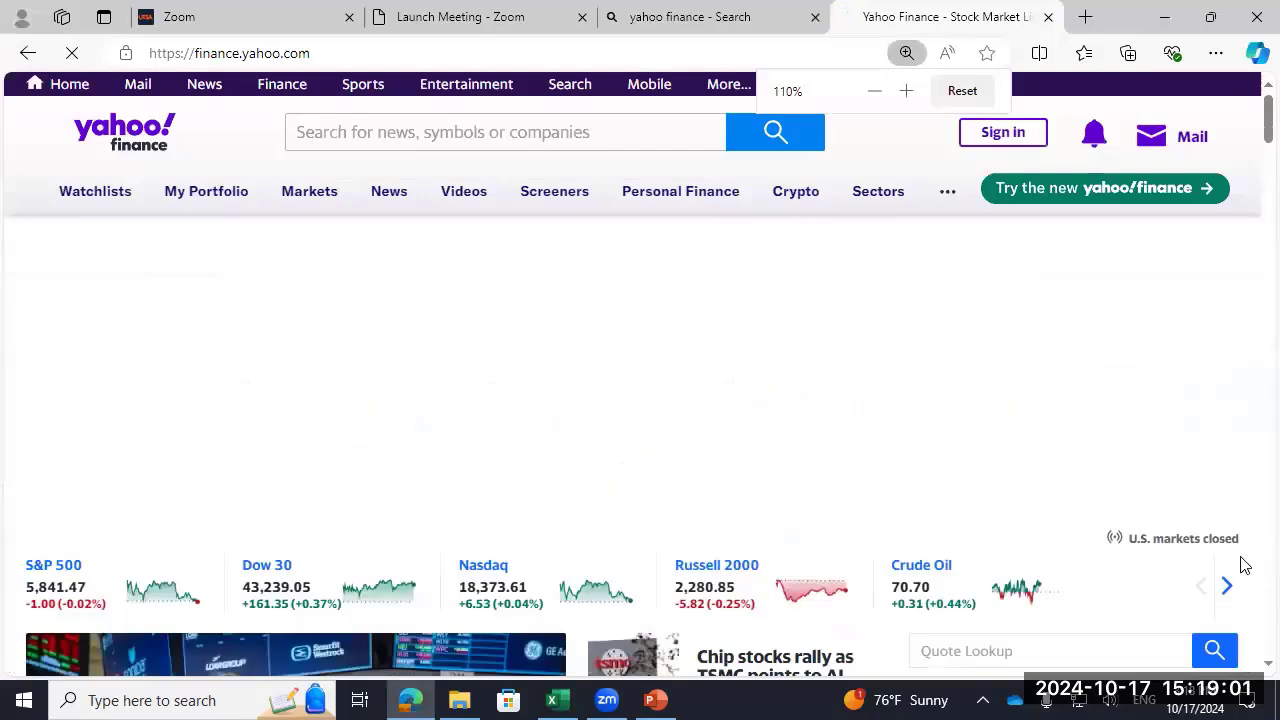
pyautogui.click(1226, 590)
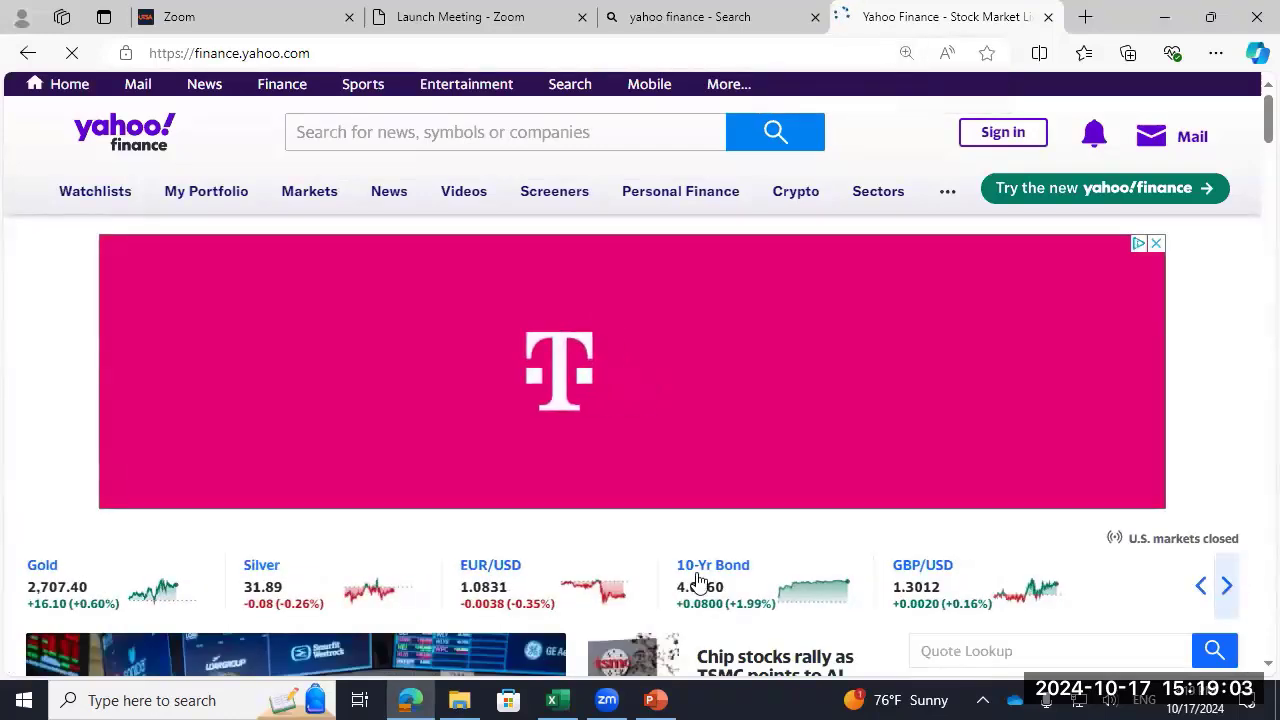
pyautogui.scroll(-1, 669, 523)
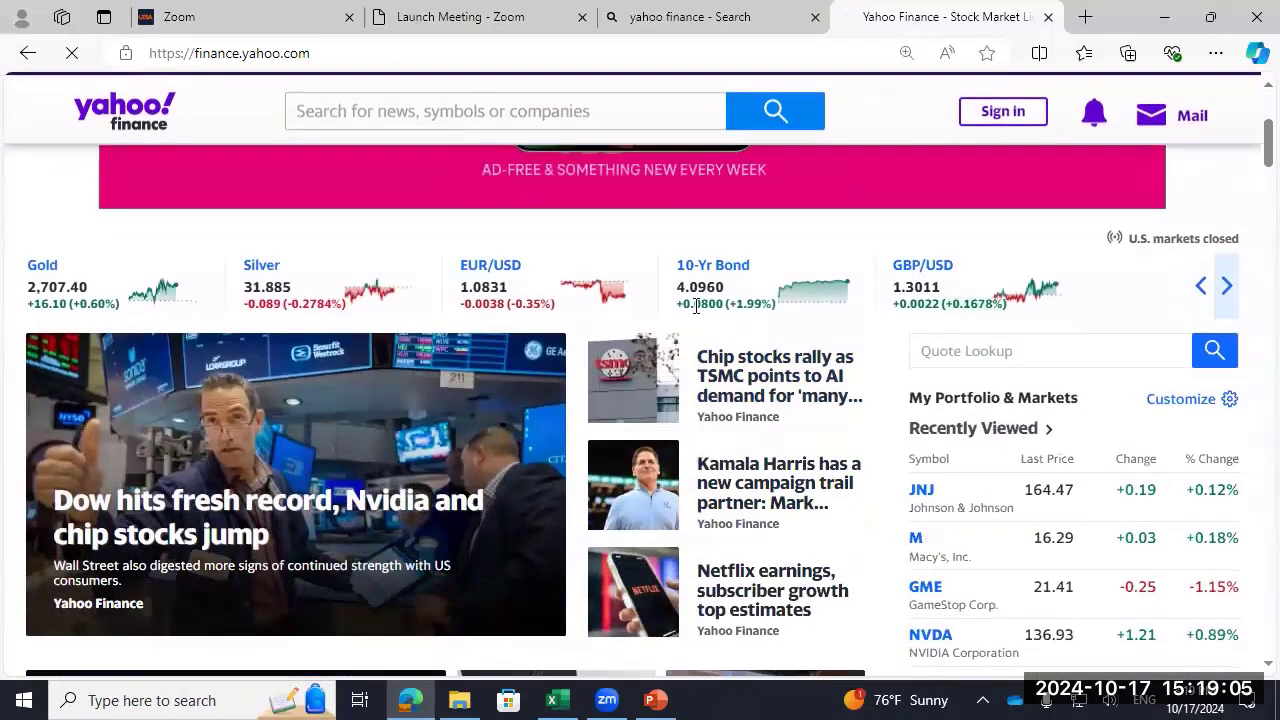
pyautogui.hotkey('ctrl', '+')
pyautogui.hotkey('ctrl', '+')
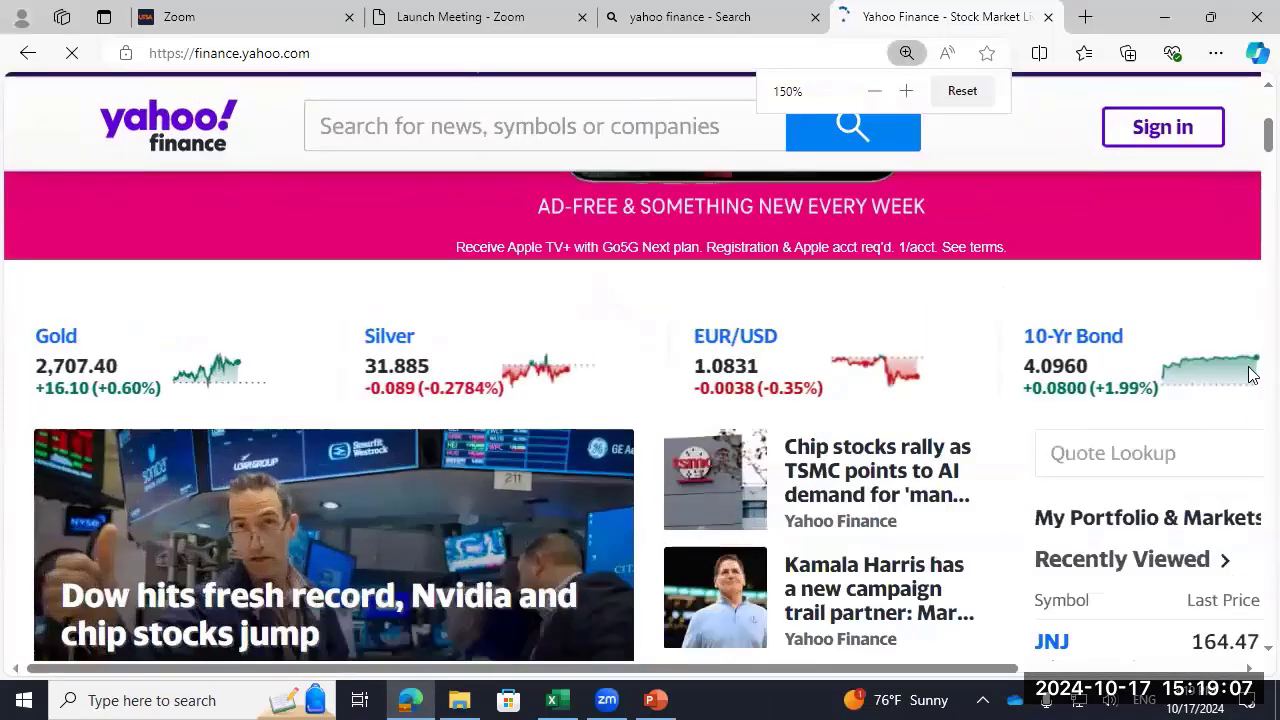
pyautogui.hscroll(1, 1012, 672)
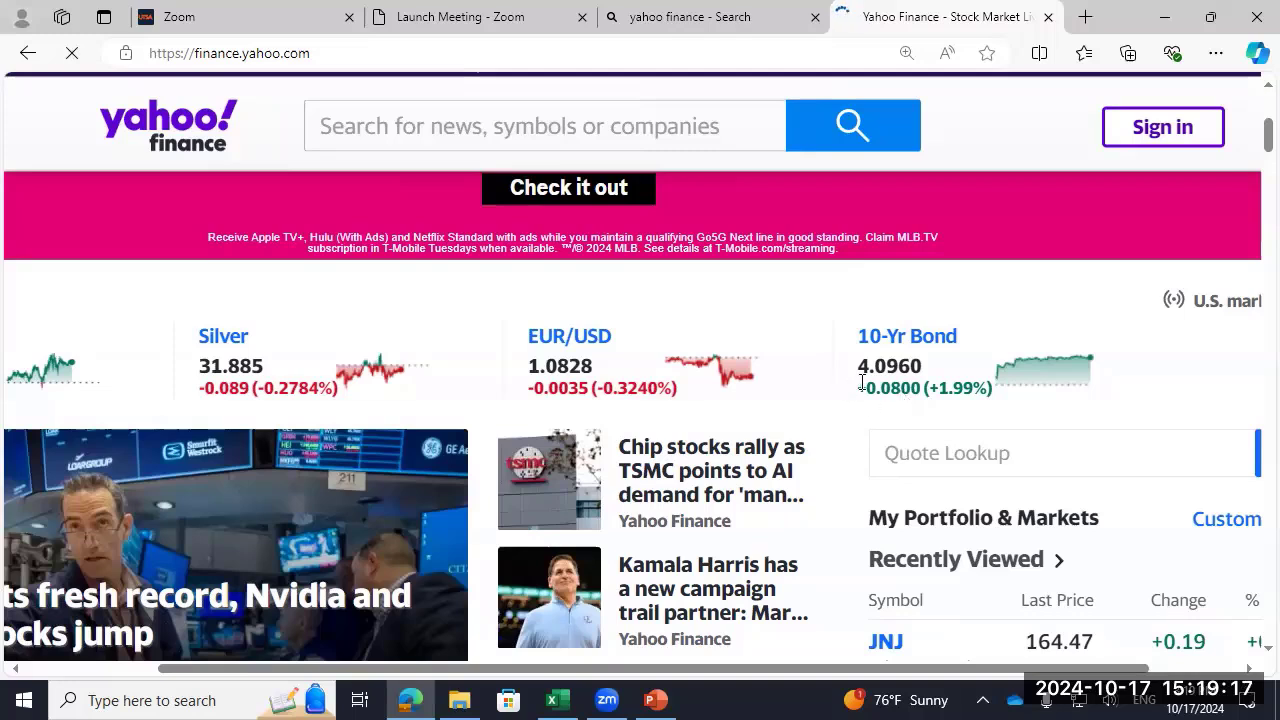
pyautogui.moveTo(866, 388); pyautogui.dragTo(921, 389)
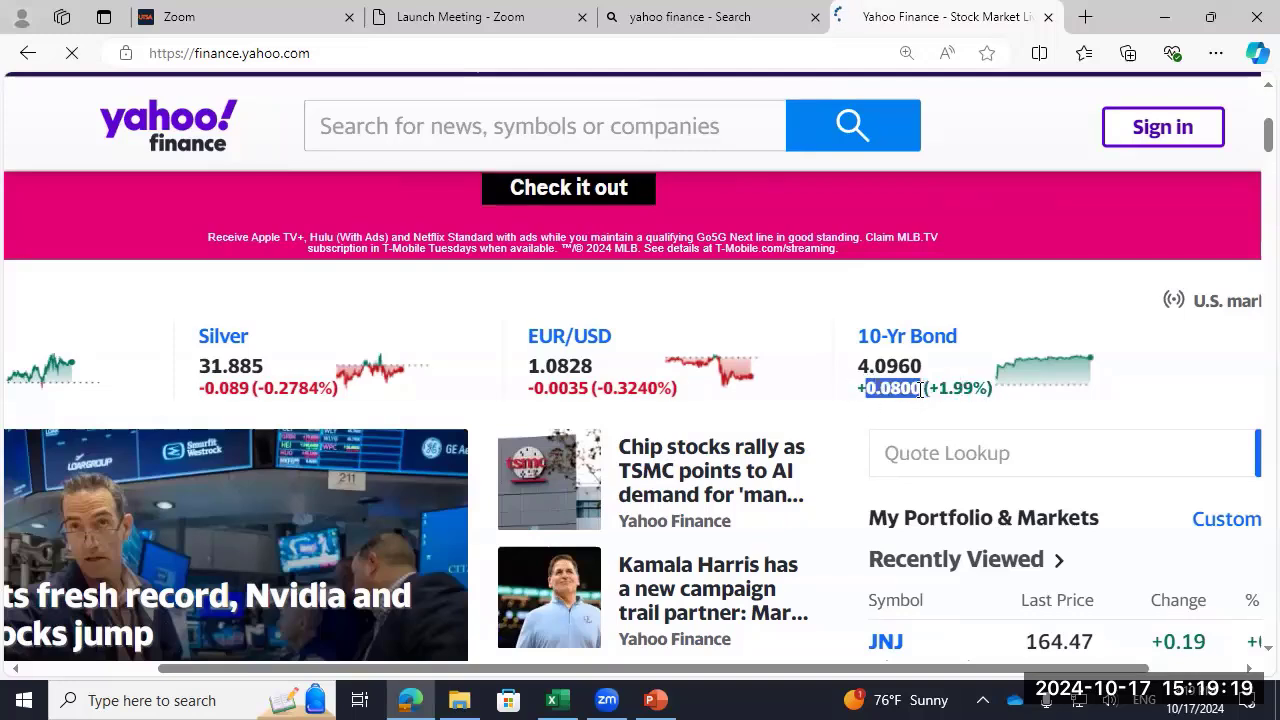
pyautogui.click(895, 388)
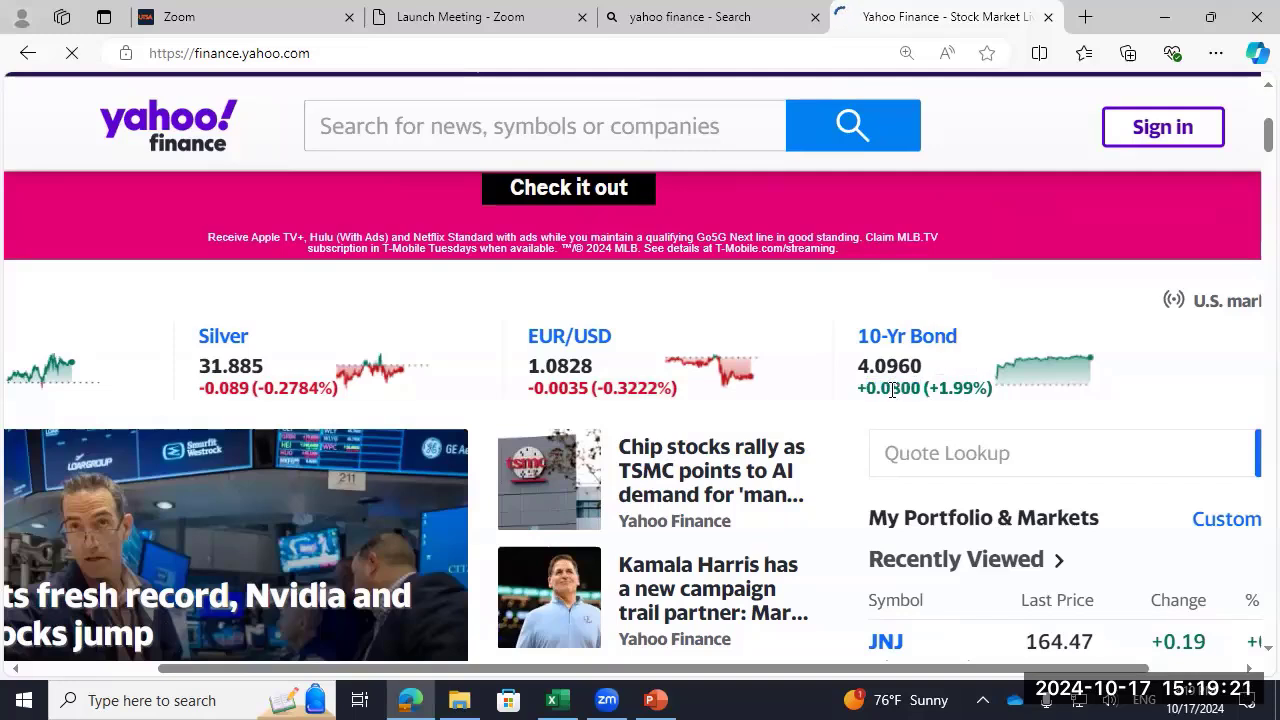
pyautogui.moveTo(921, 388); pyautogui.dragTo(900, 410)
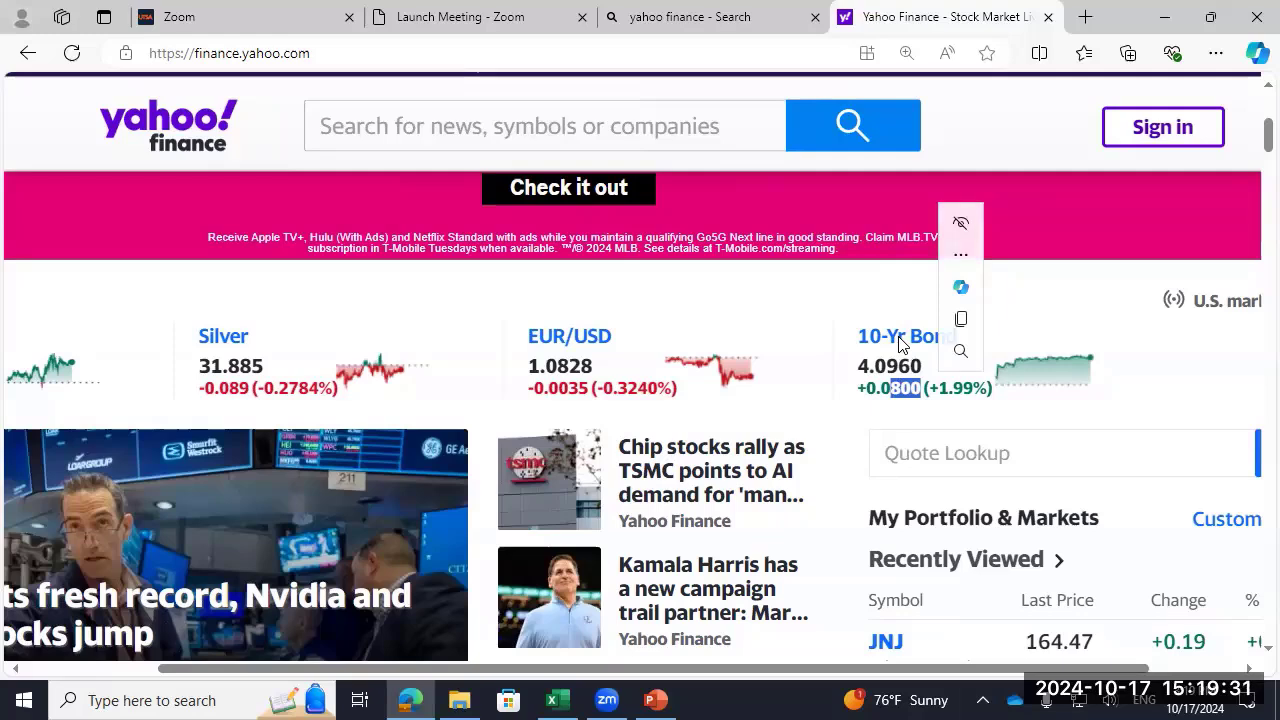
# Step: Open the 10-Yr Bond quote page and examine its five-day chart
pyautogui.press('F5')
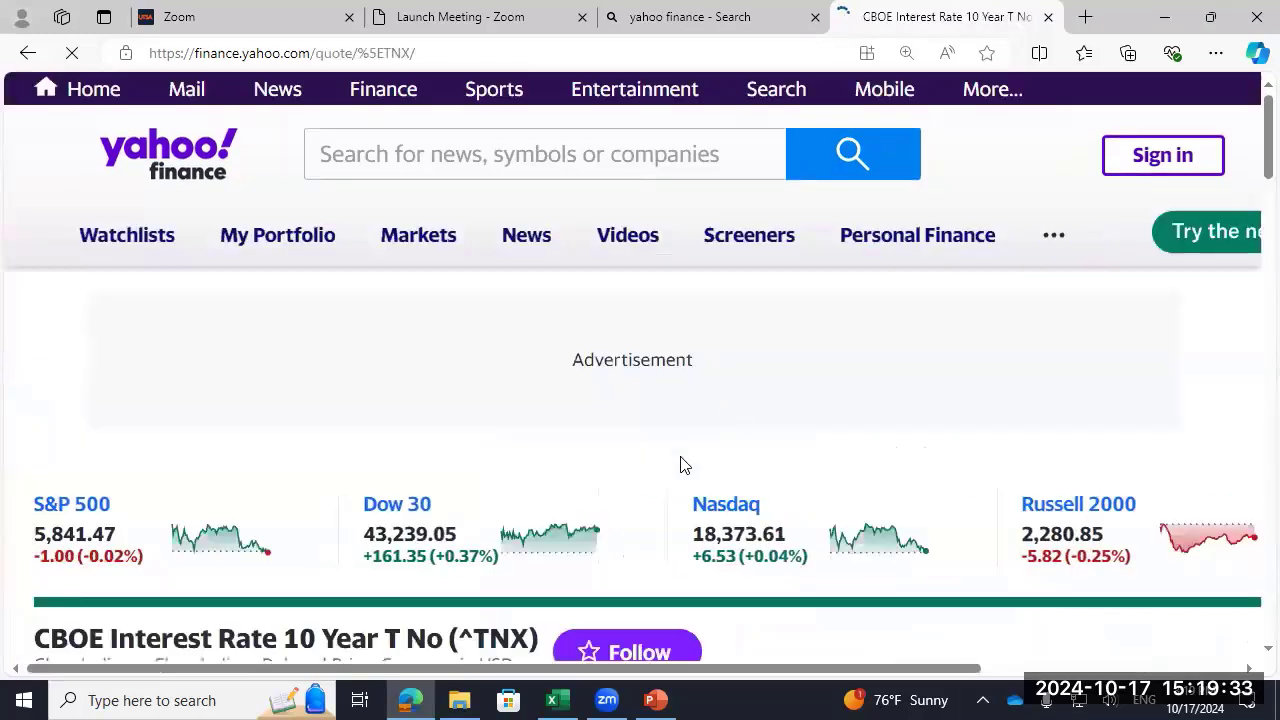
pyautogui.scroll(-5, 574, 460)
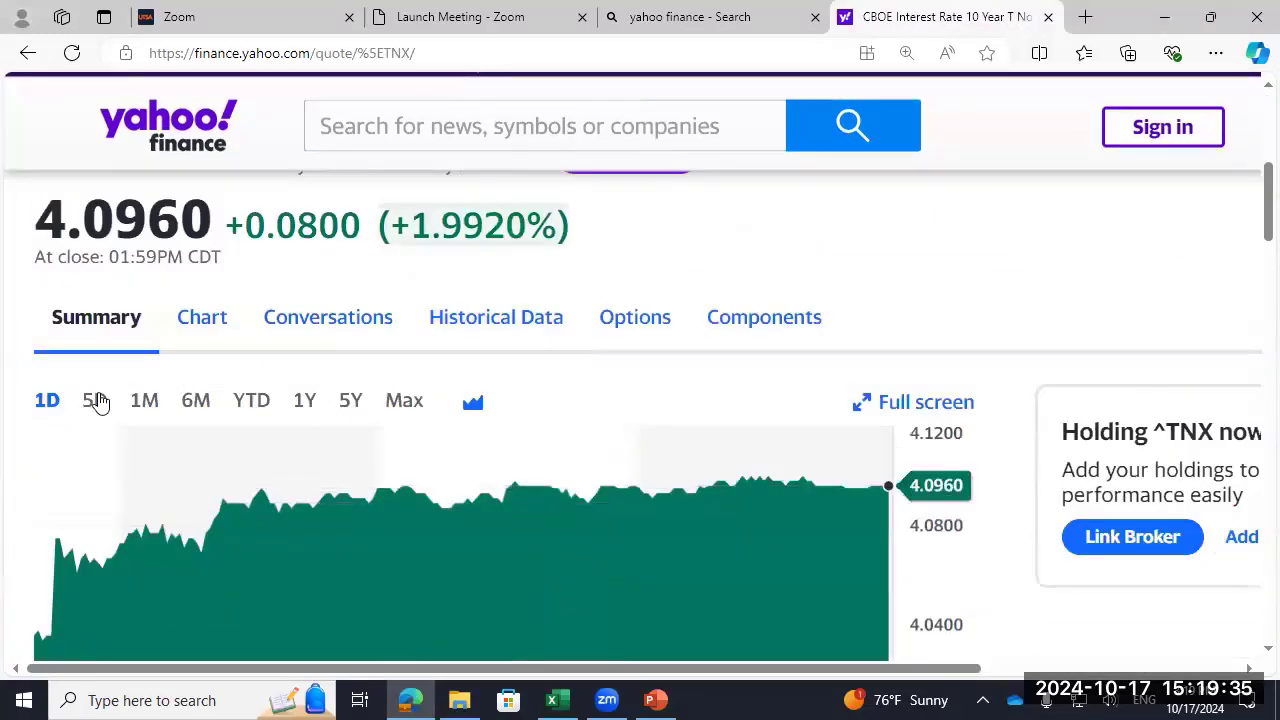
pyautogui.click(94, 400)
pyautogui.scroll(-3, 270, 300)
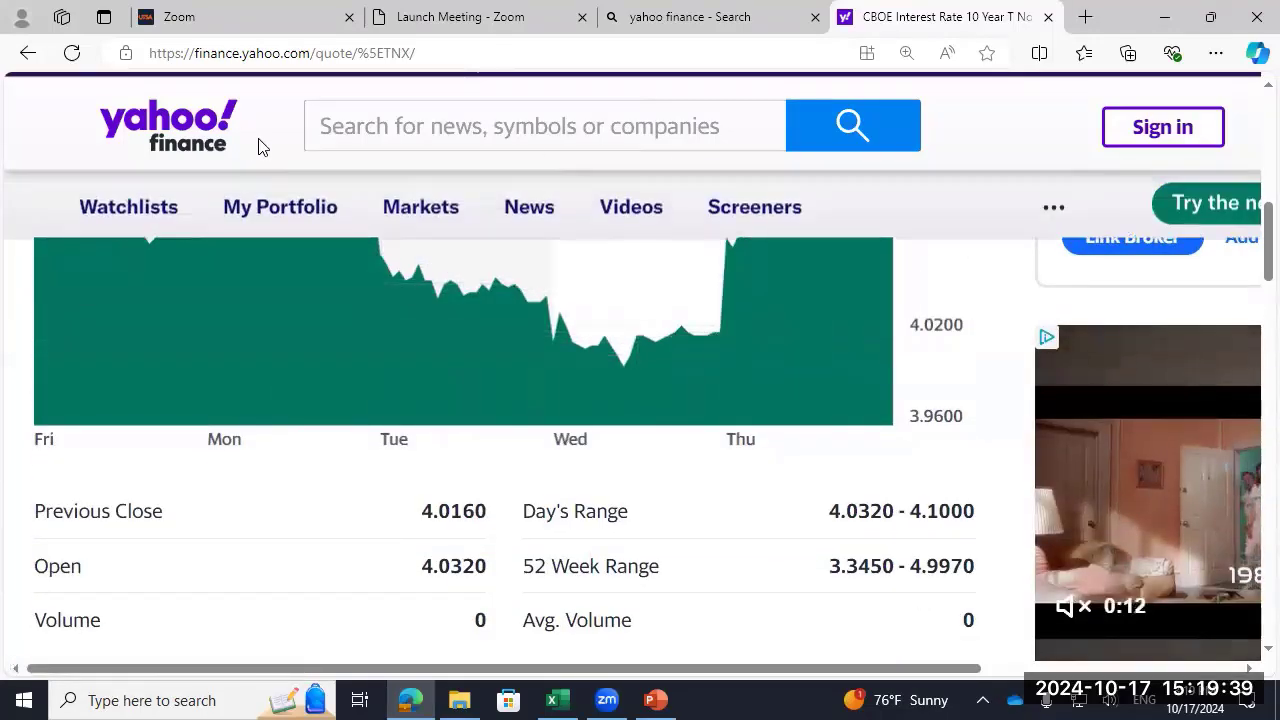
pyautogui.scroll(8, 248, 157)
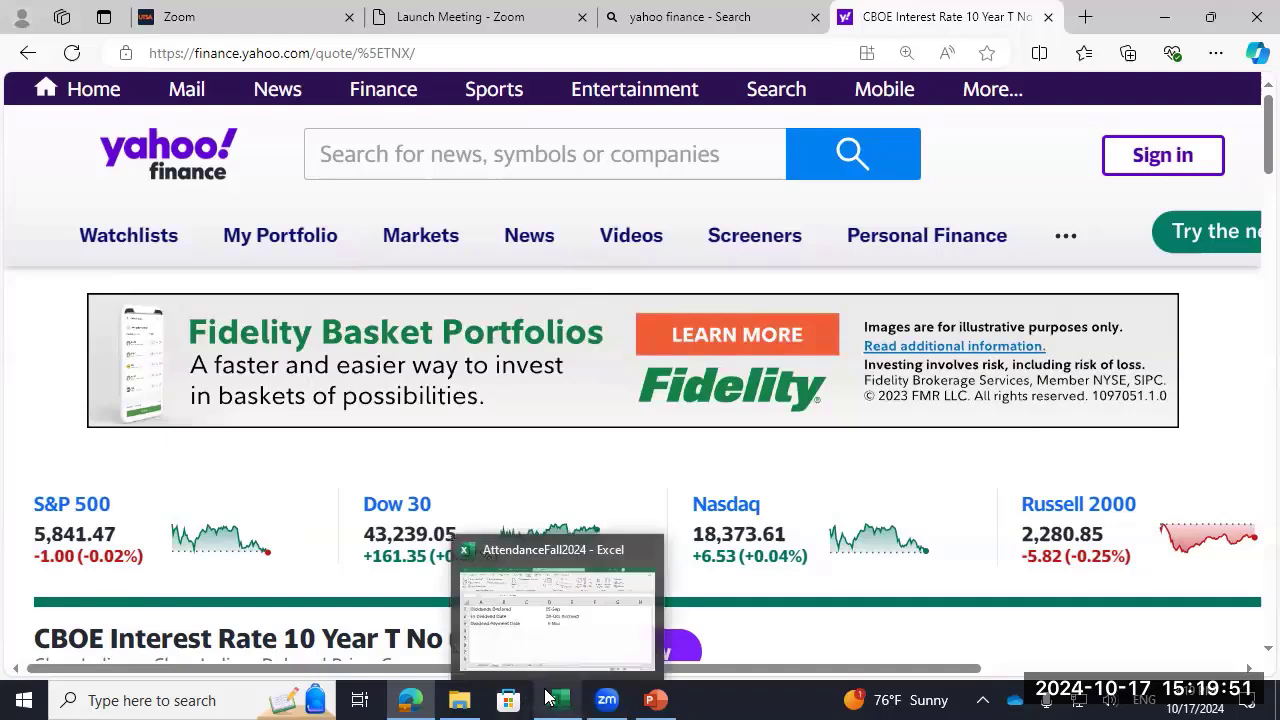
# Step: Look up the ticker "cost" and view the Costco Wholesale Corporation quote summary
pyautogui.click(467, 160)
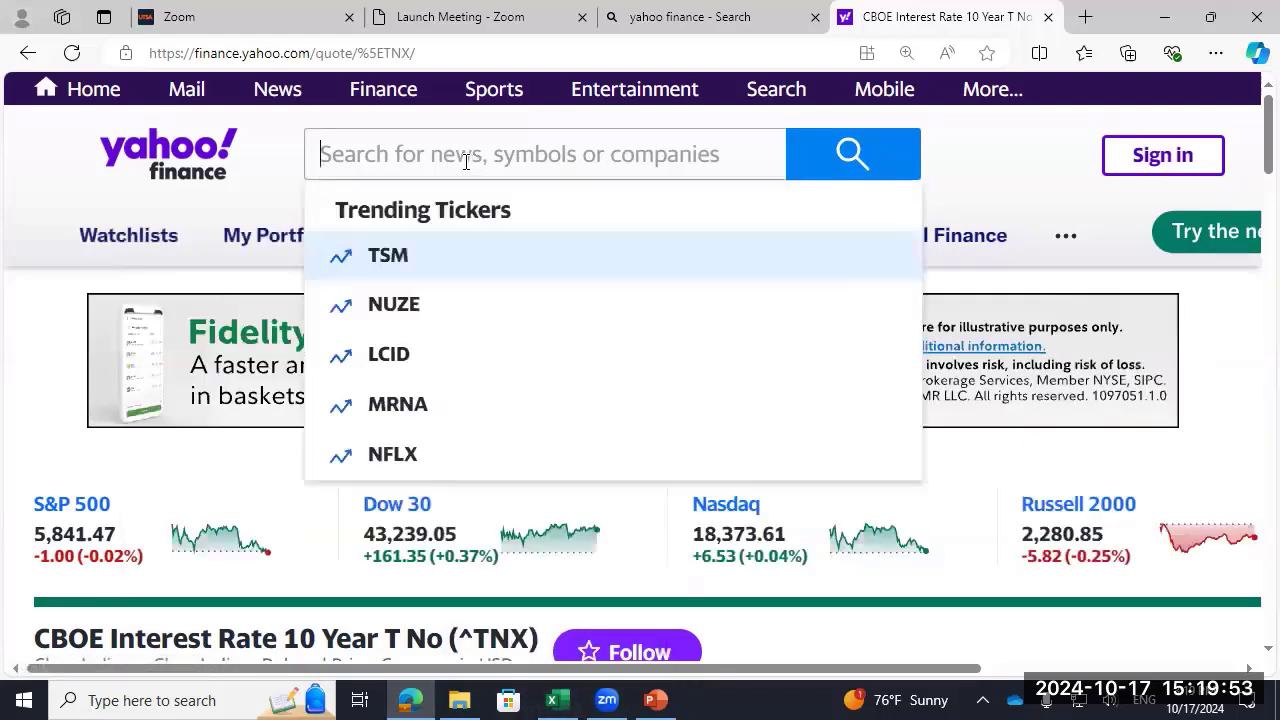
pyautogui.write('cost')
pyautogui.press('Return')
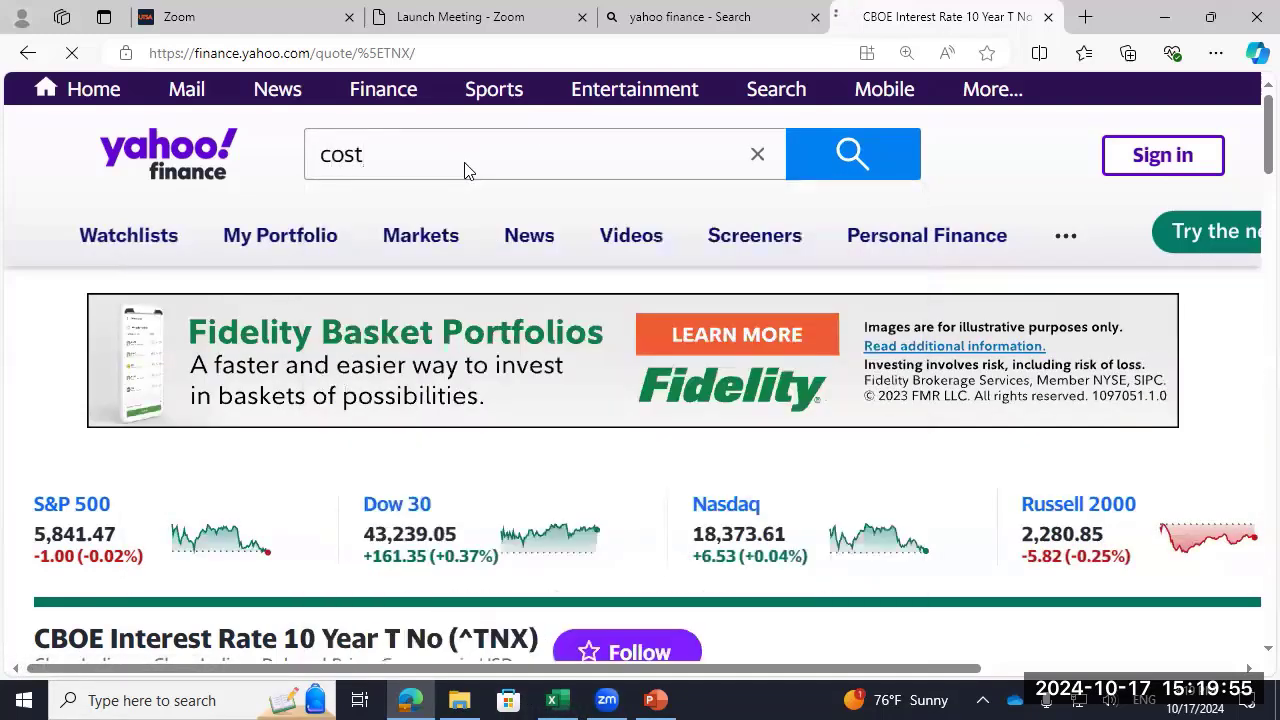
pyautogui.scroll(-4, 294, 383)
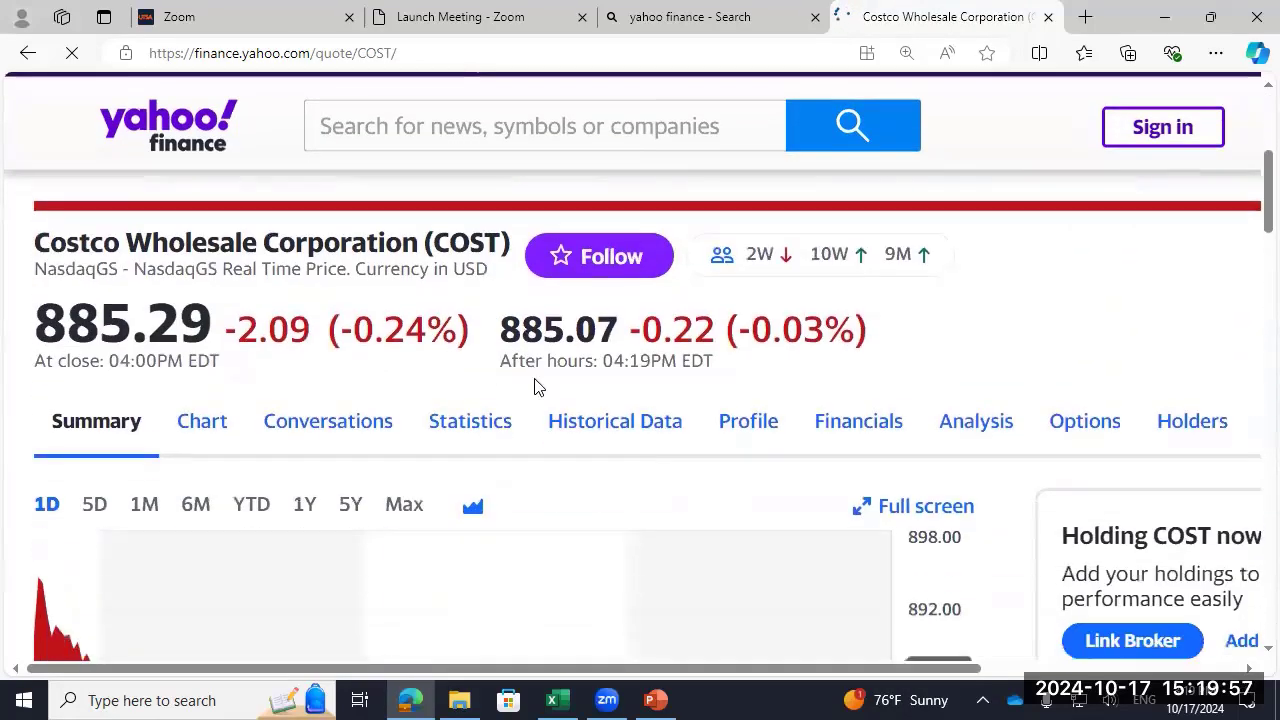
# Step: Open Costco's historical data and highlight the Jul 26, 2024 dividend entry in the daily price table
pyautogui.click(603, 430)
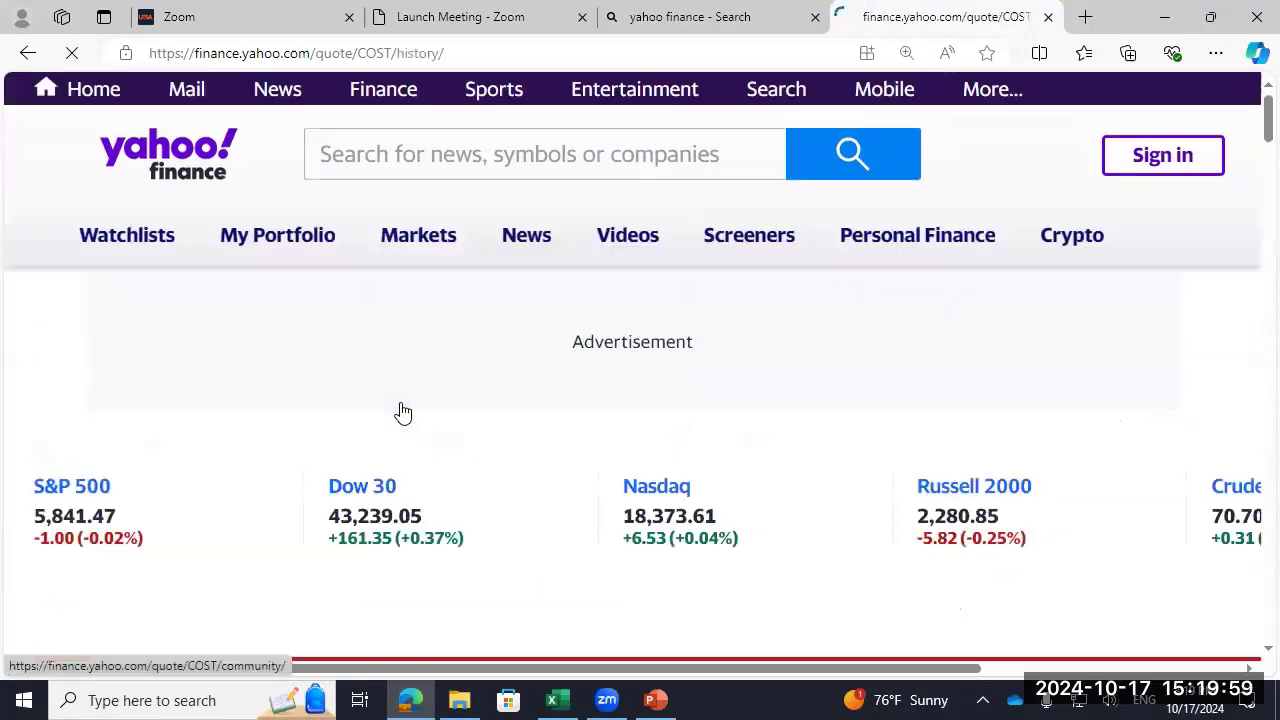
pyautogui.scroll(-3, 403, 413)
pyautogui.scroll(1, 600, 378)
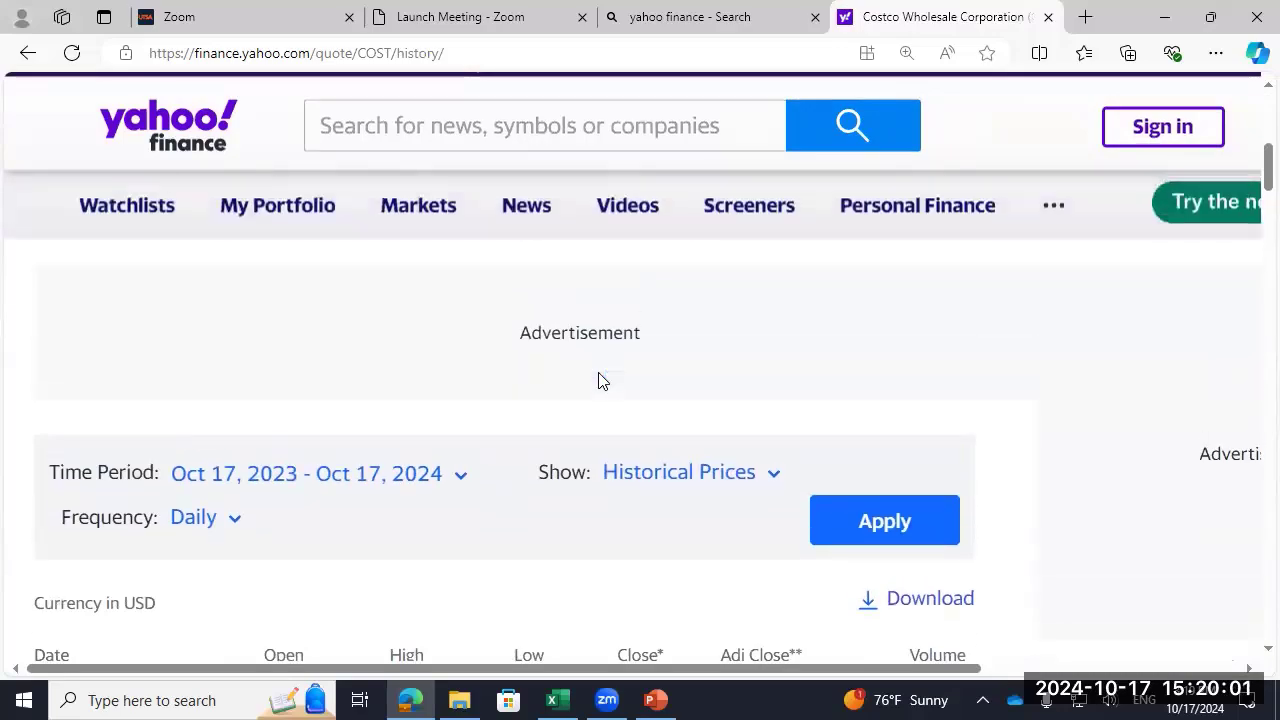
pyautogui.scroll(-12, 580, 472)
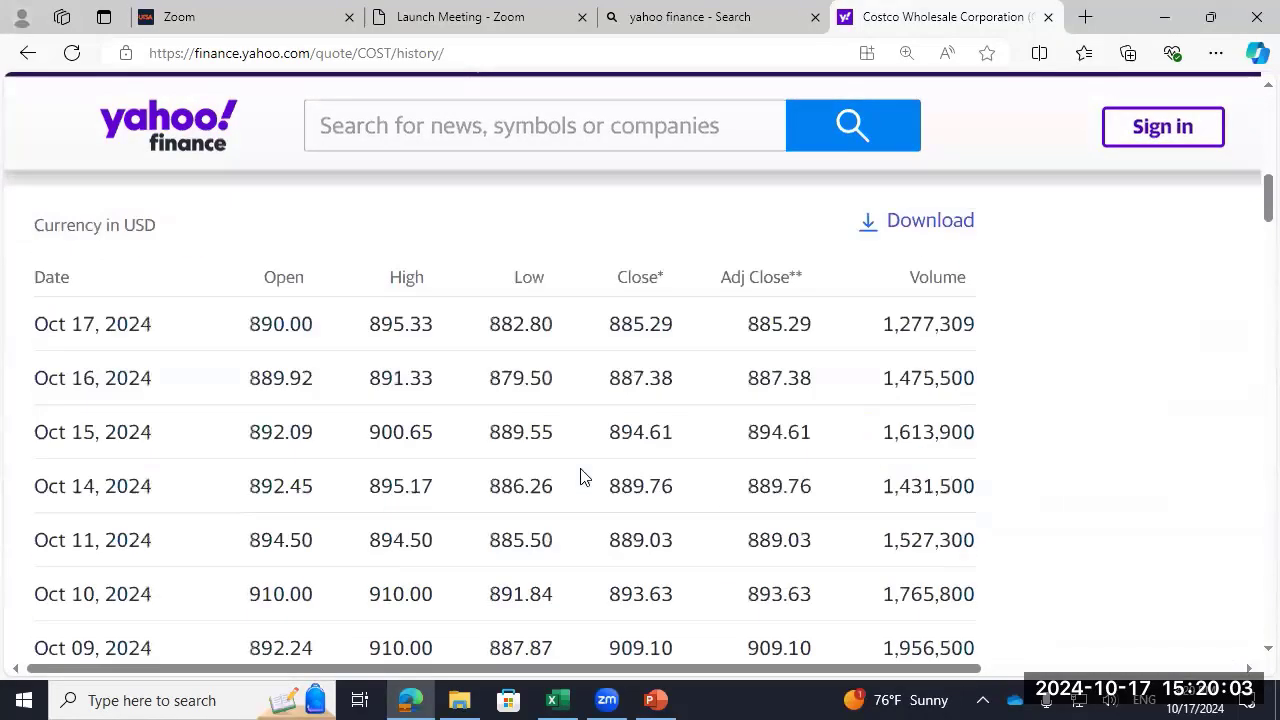
pyautogui.scroll(-20, 580, 472)
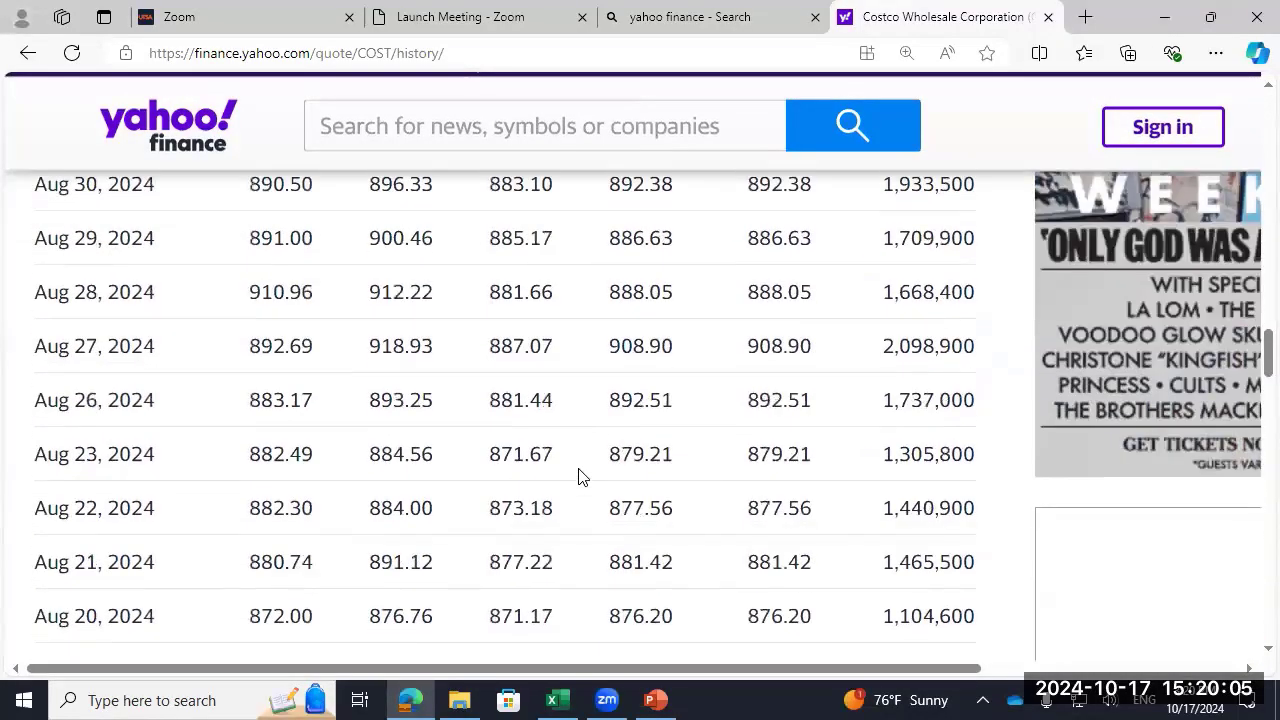
pyautogui.scroll(5, 553, 483)
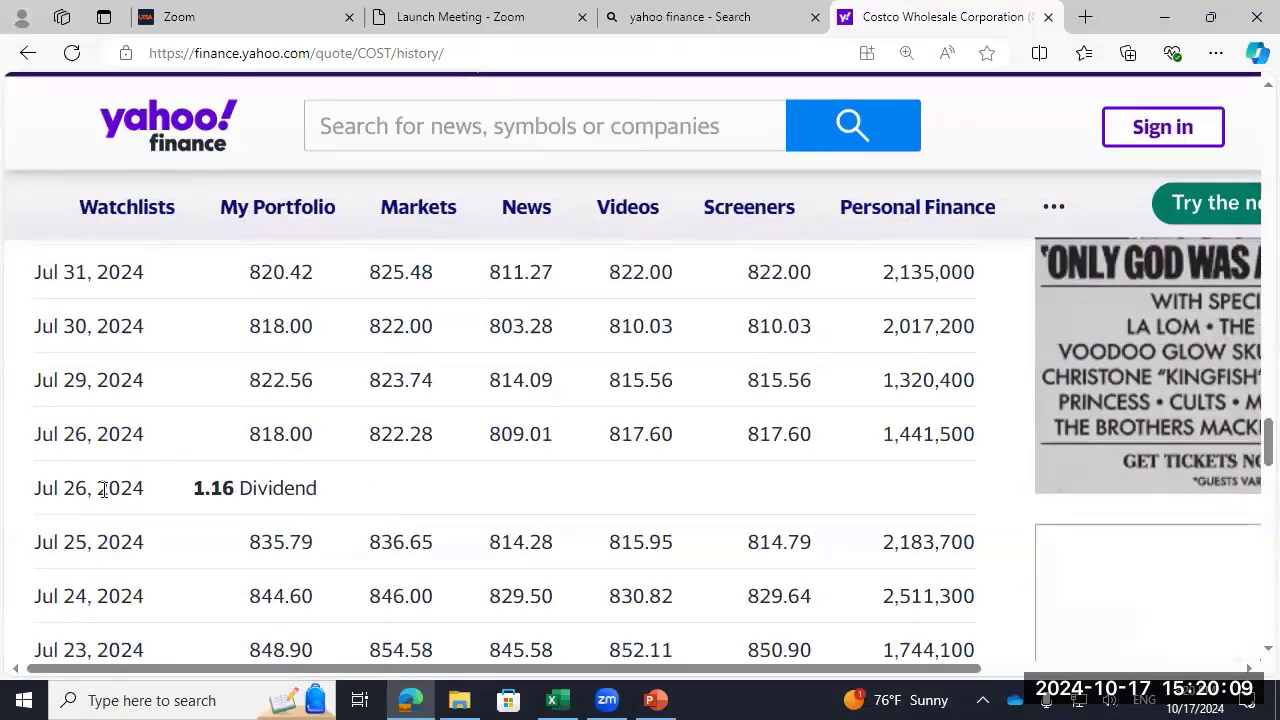
pyautogui.moveTo(32, 266); pyautogui.dragTo(320, 487)
pyautogui.click(220, 488)
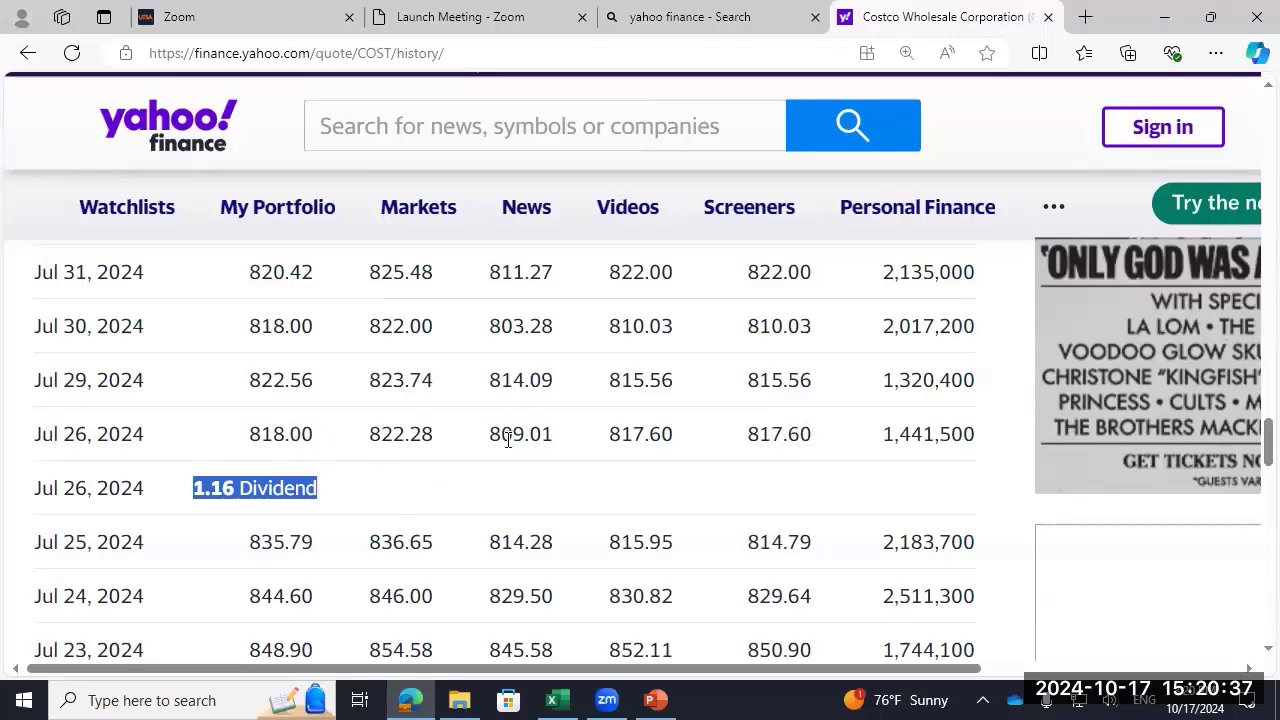
# Step: Look through the older Costco price history for earlier dividend entries, back to the Dec 27, 2023 dividend
pyautogui.scroll(-15, 488, 490)
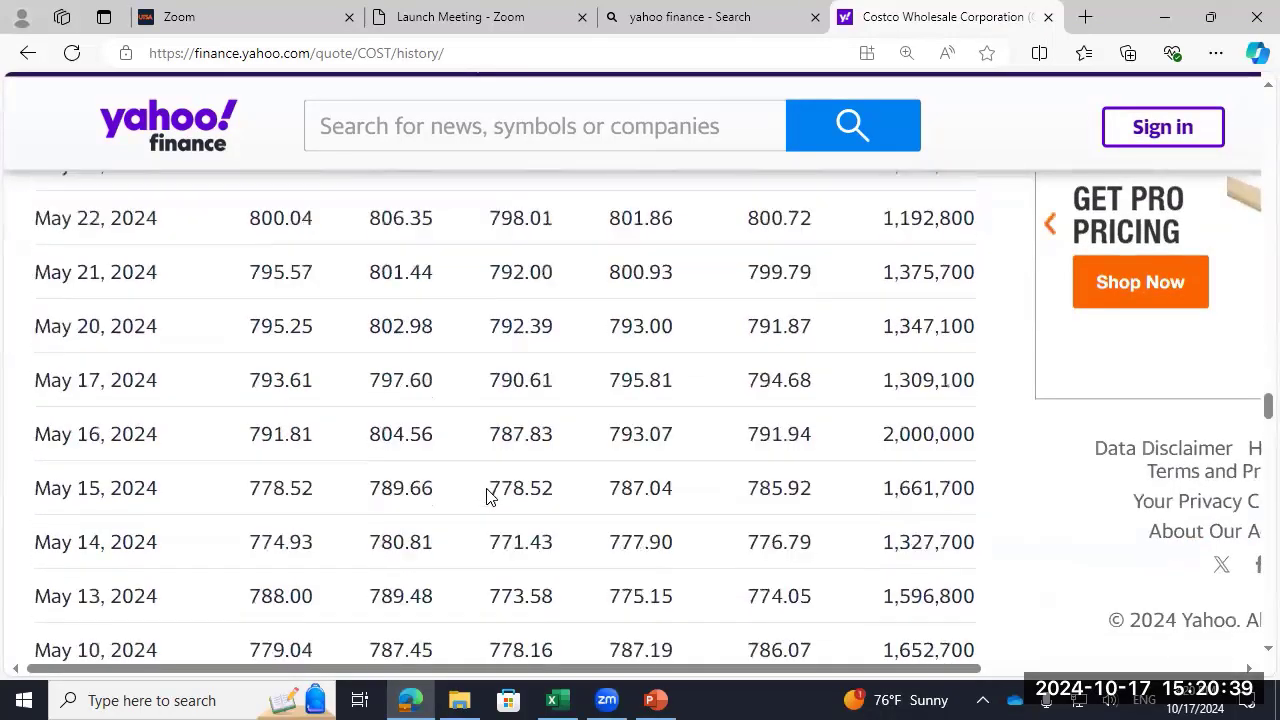
pyautogui.scroll(-13, 488, 497)
pyautogui.scroll(5, 495, 490)
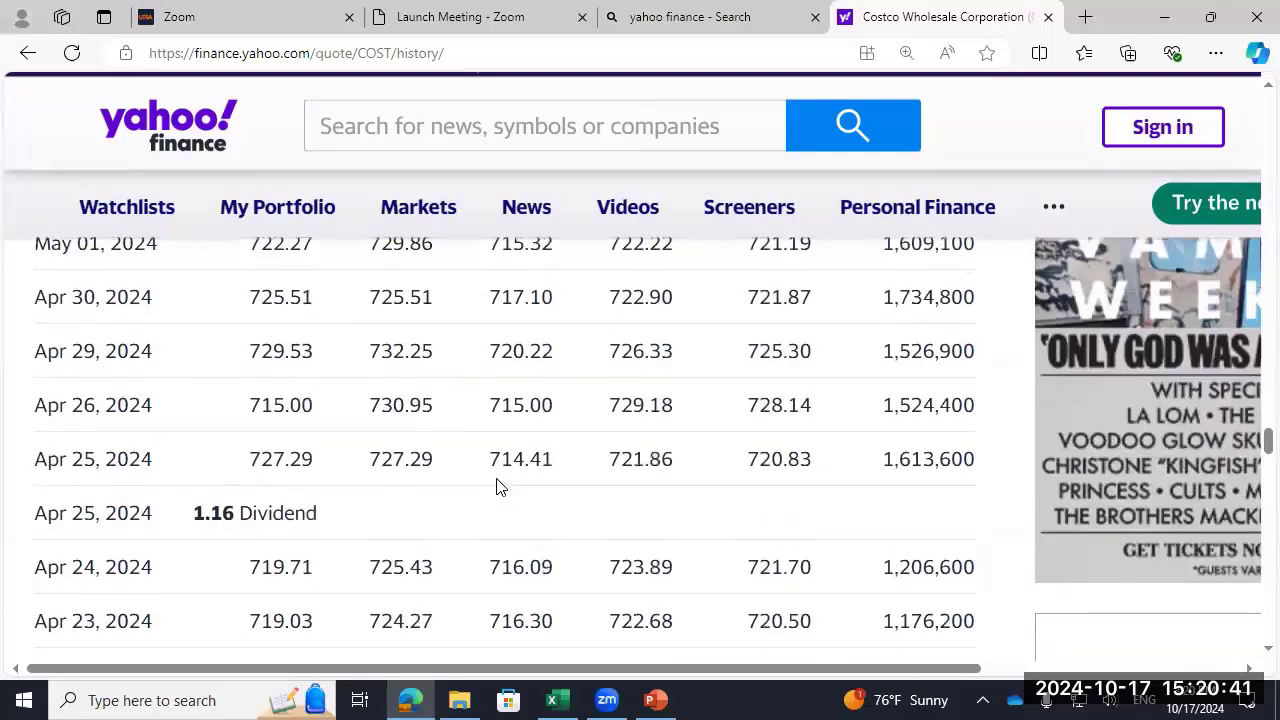
pyautogui.scroll(-19, 500, 487)
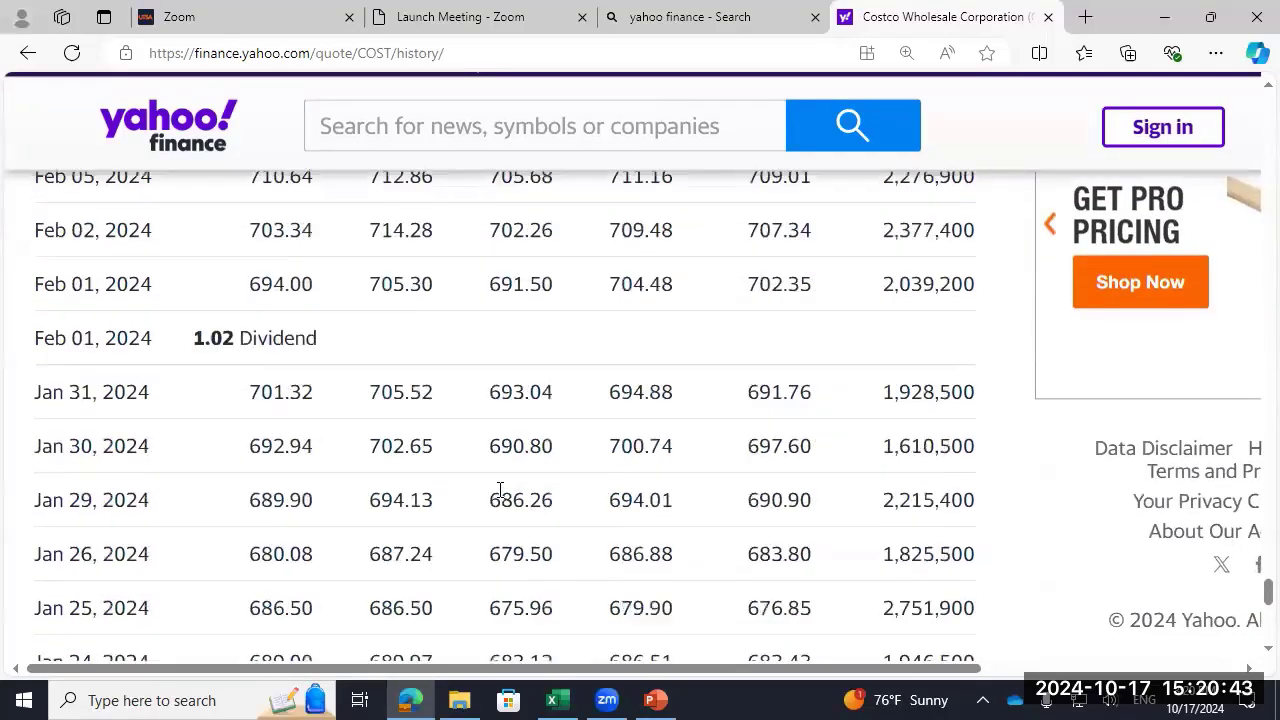
pyautogui.scroll(-3, 500, 490)
pyautogui.scroll(4, 500, 492)
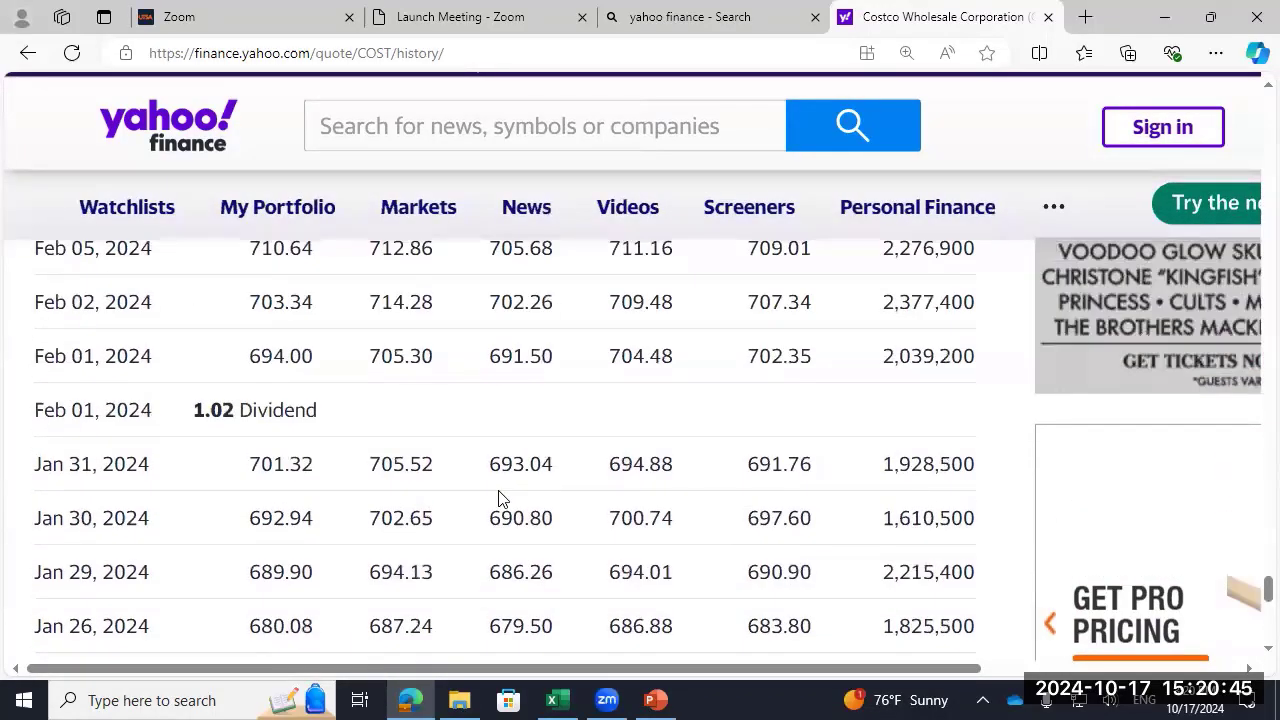
pyautogui.scroll(-9, 500, 497)
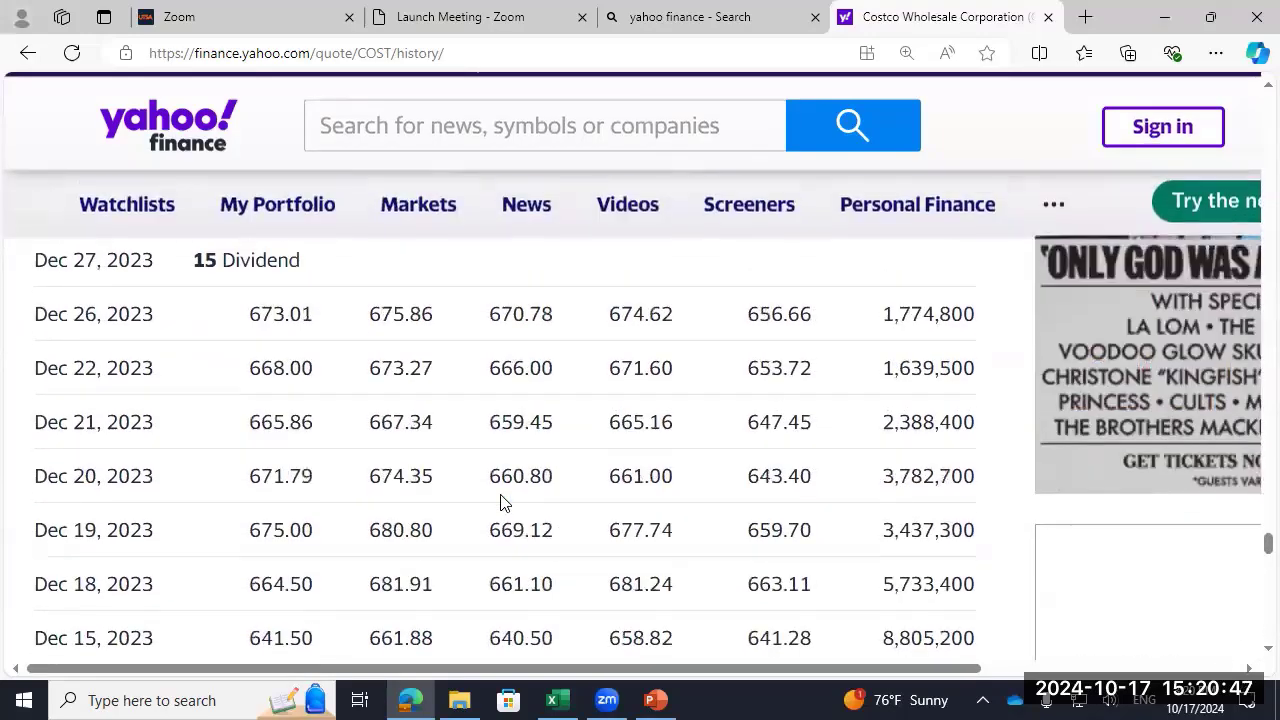
pyautogui.scroll(2, 503, 502)
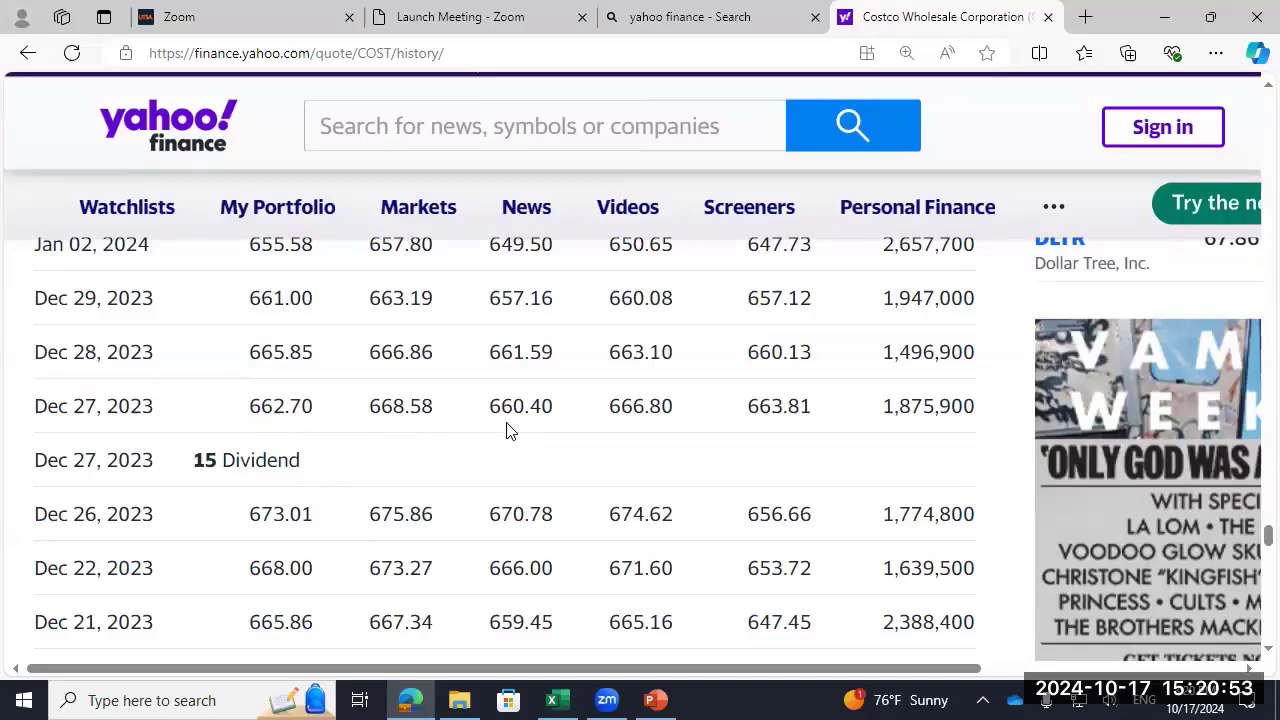
pyautogui.scroll(2, 337, 471)
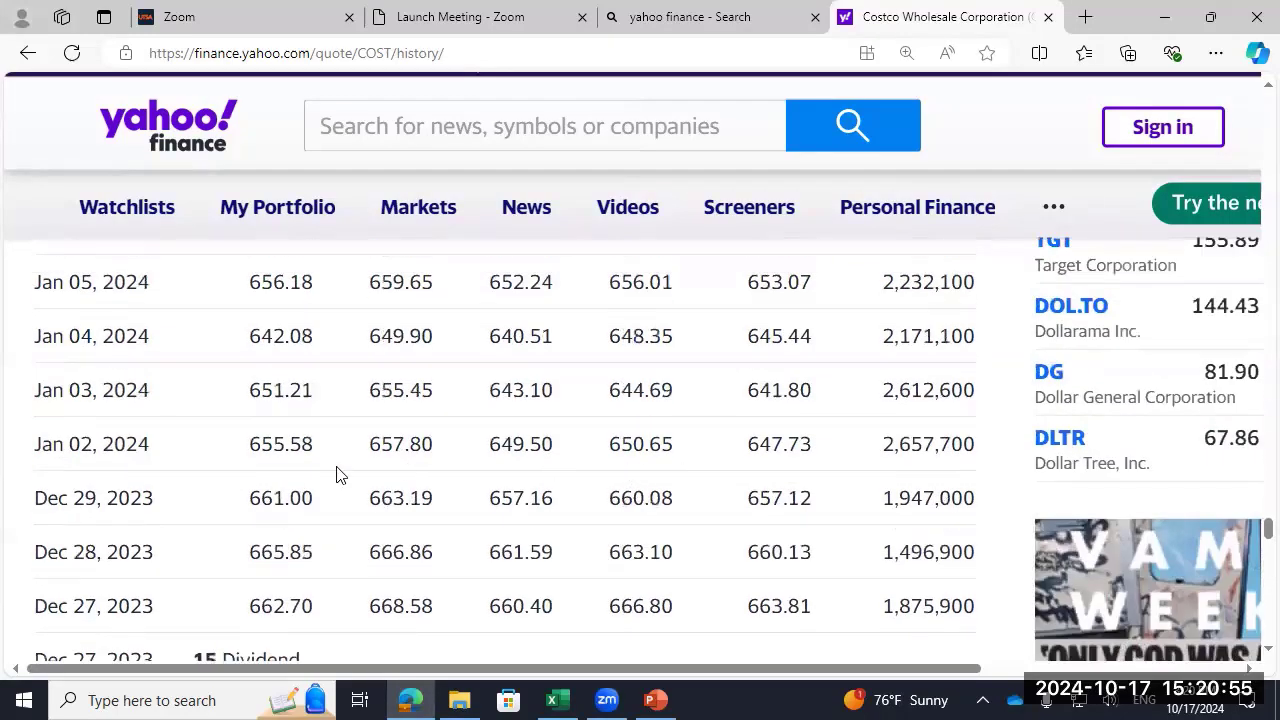
pyautogui.scroll(-2, 209, 449)
pyautogui.moveTo(197, 459); pyautogui.dragTo(320, 459)
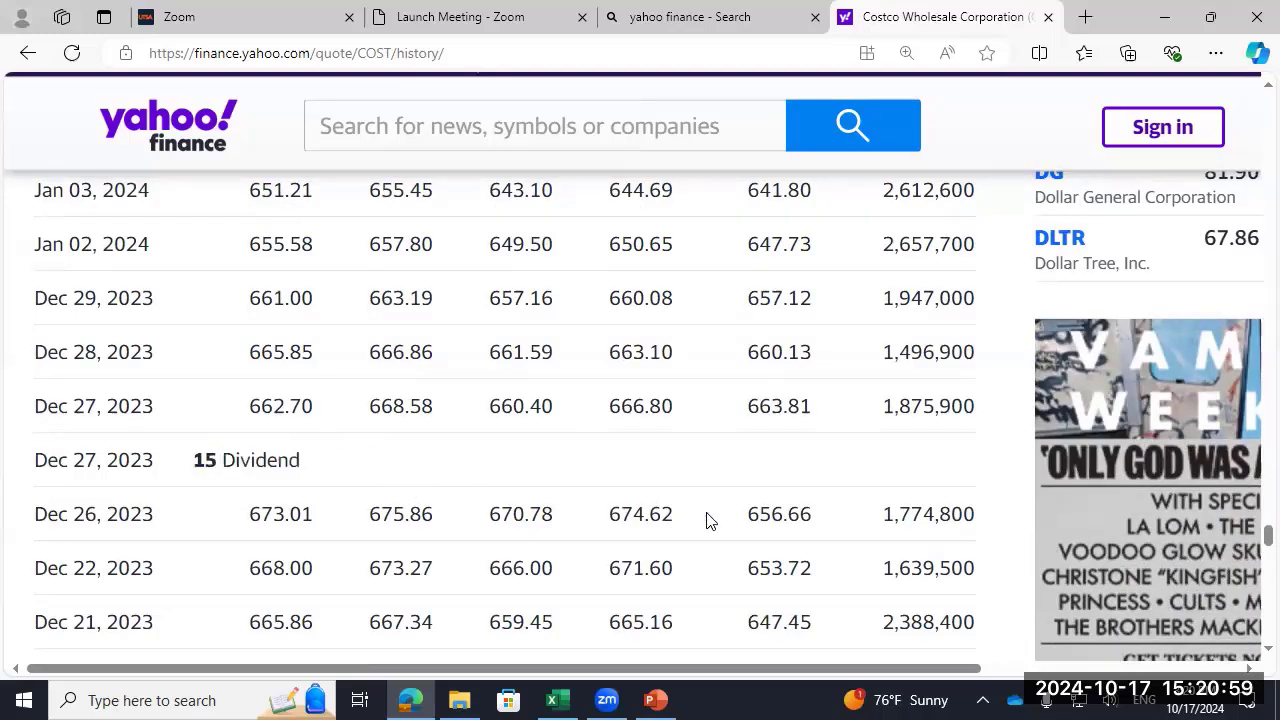
# Step: Highlight the closing prices for Dec 26 and Dec 27, 2023 to compare them around the dividend
pyautogui.moveTo(708, 517); pyautogui.dragTo(608, 514)
pyautogui.click(616, 410)
pyautogui.moveTo(603, 412); pyautogui.dragTo(700, 414)
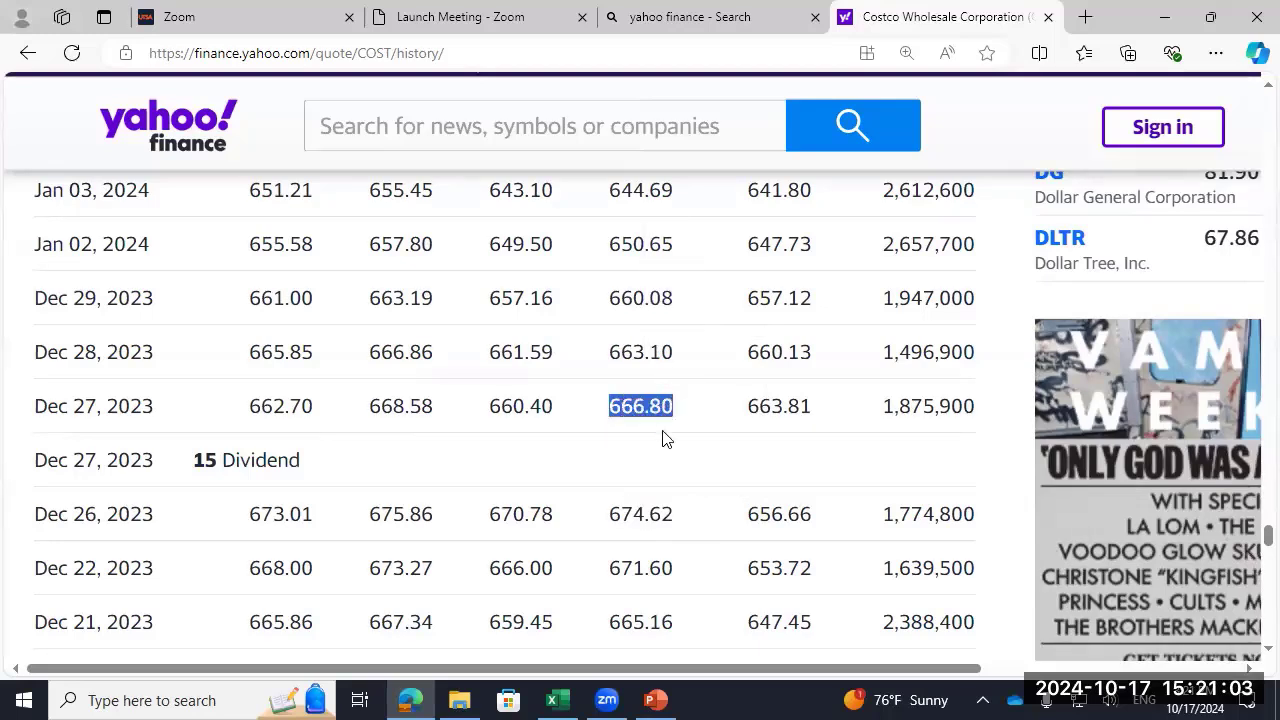
pyautogui.moveTo(608, 517); pyautogui.dragTo(697, 523)
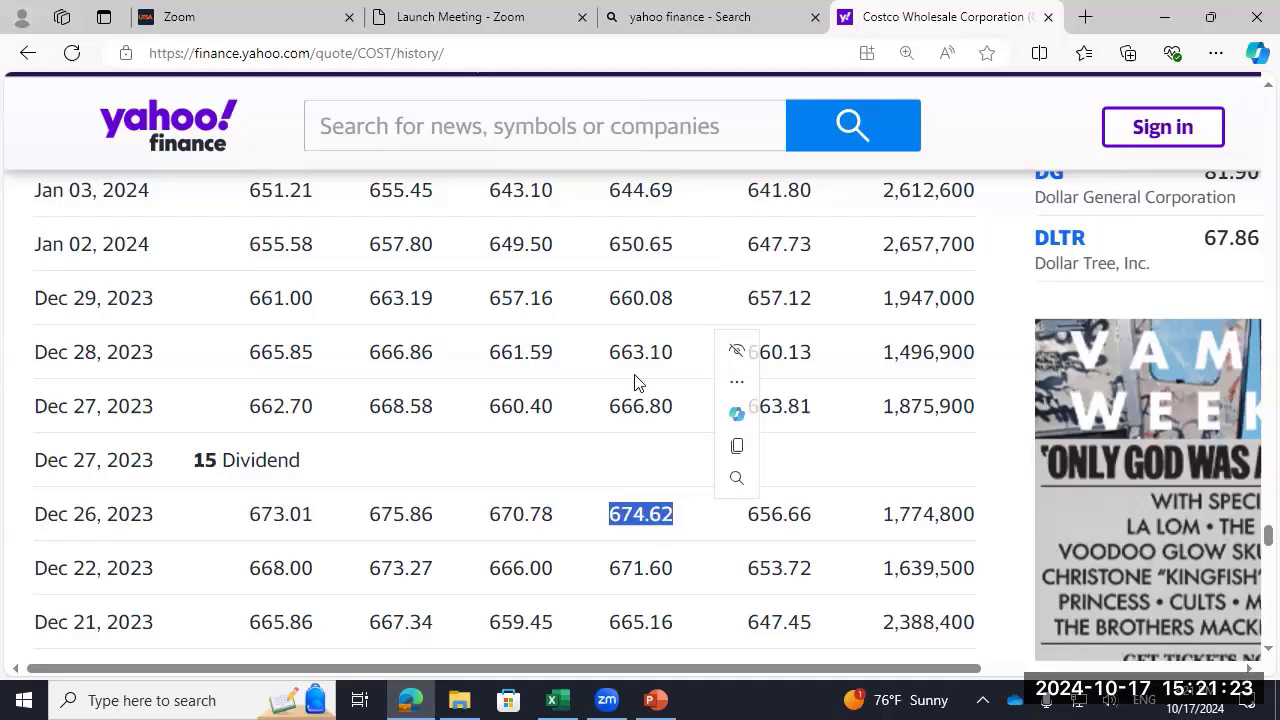
pyautogui.click(615, 514)
pyautogui.moveTo(615, 514); pyautogui.dragTo(694, 517)
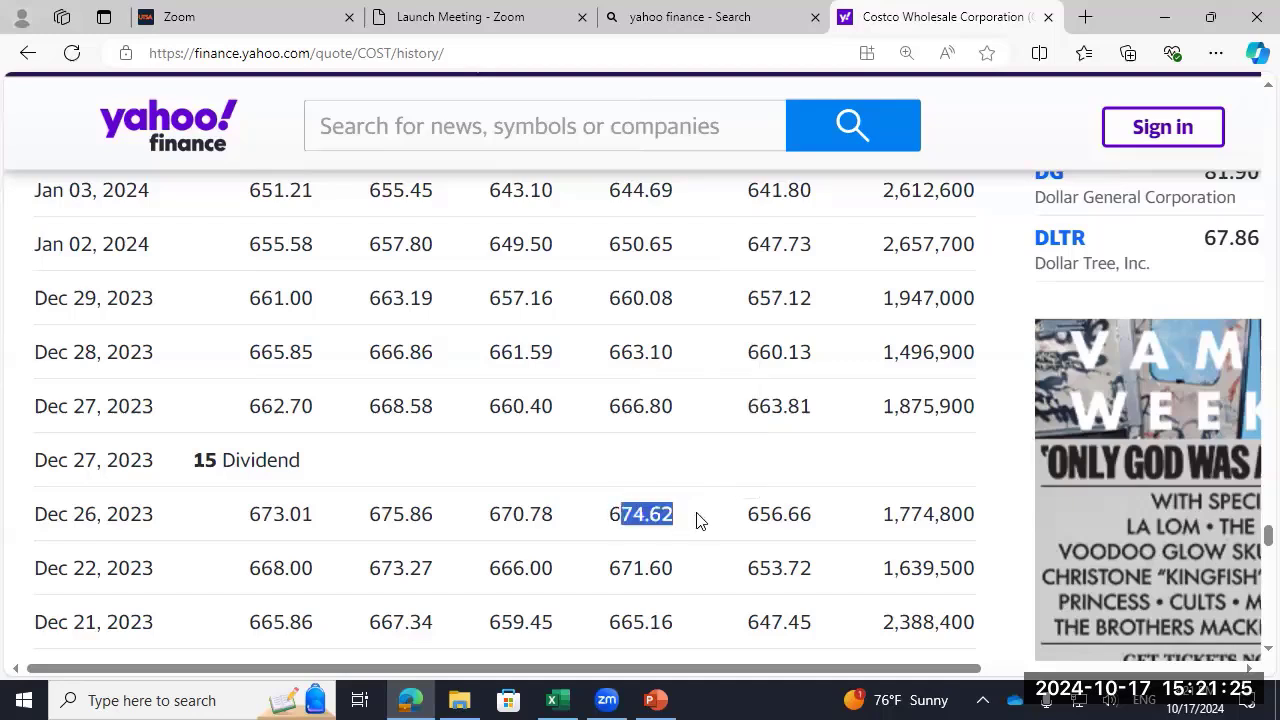
pyautogui.click(612, 514)
pyautogui.moveTo(610, 514); pyautogui.dragTo(676, 520)
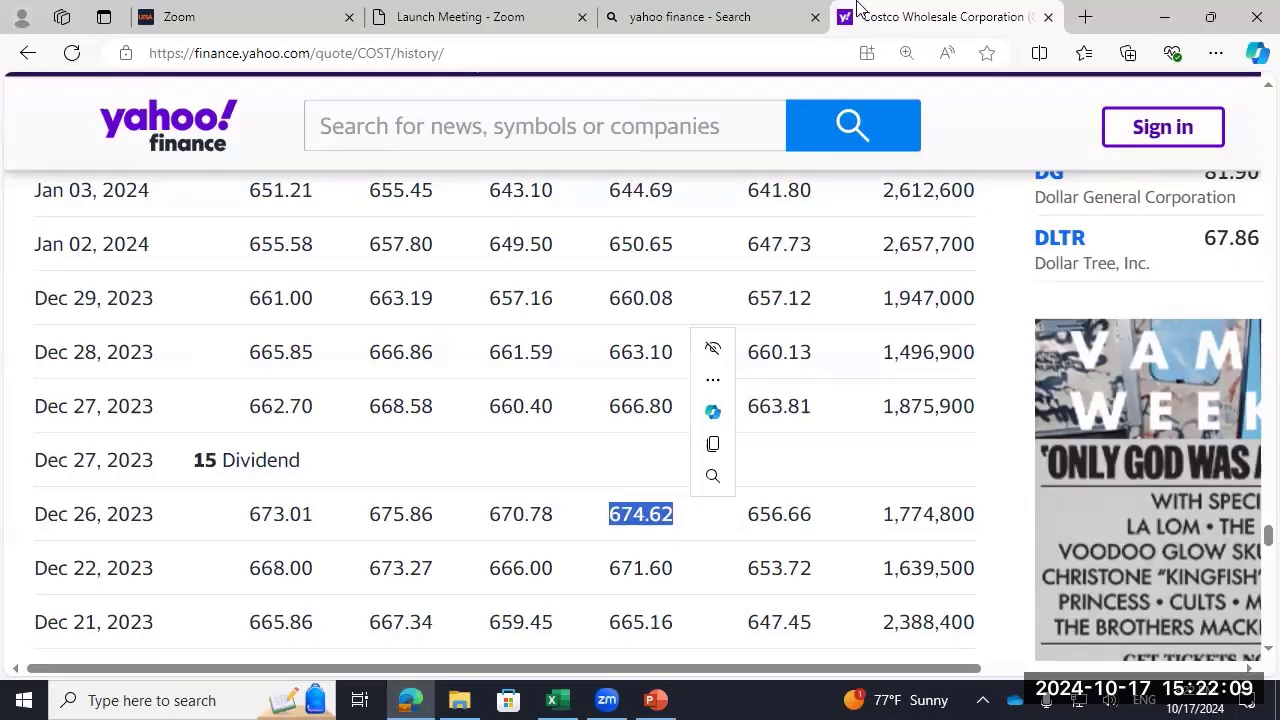
# Step: Find the Apr 25, 2024 dividend and highlight its amount and the close and adjusted close prices for Apr 24 and Apr 25
pyautogui.scroll(6, 689, 337)
pyautogui.scroll(20, 630, 366)
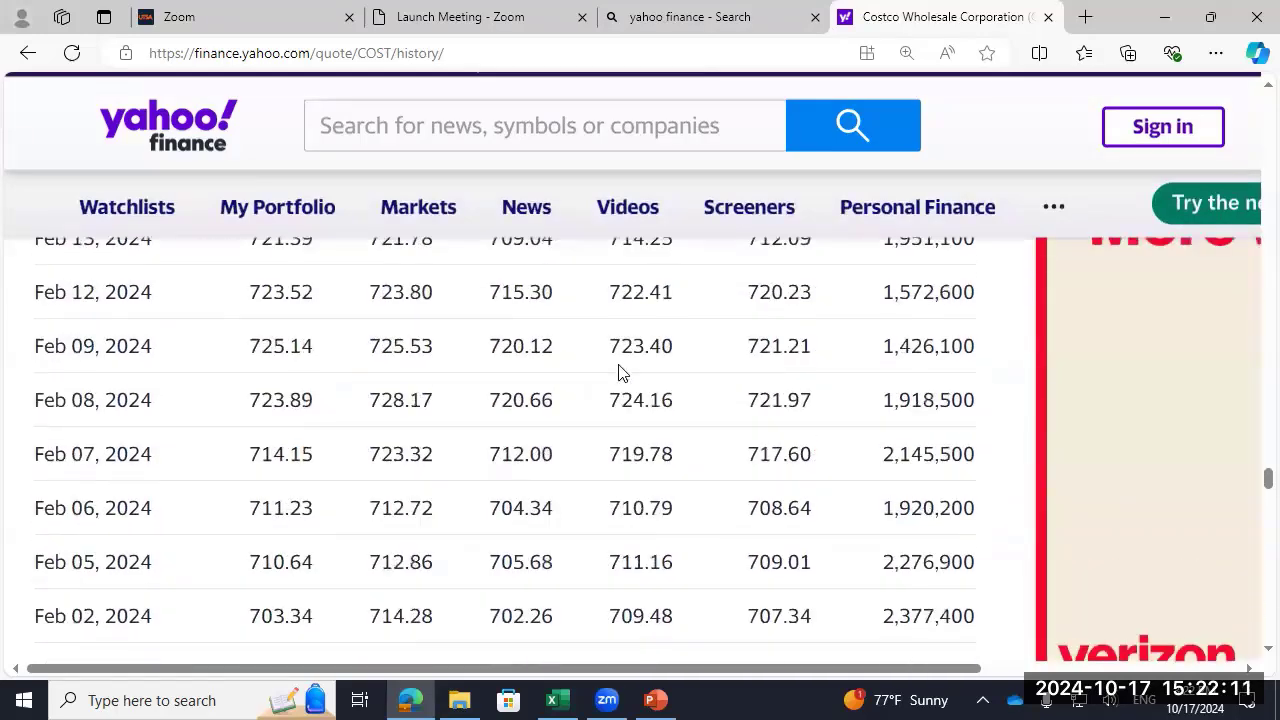
pyautogui.scroll(8, 618, 372)
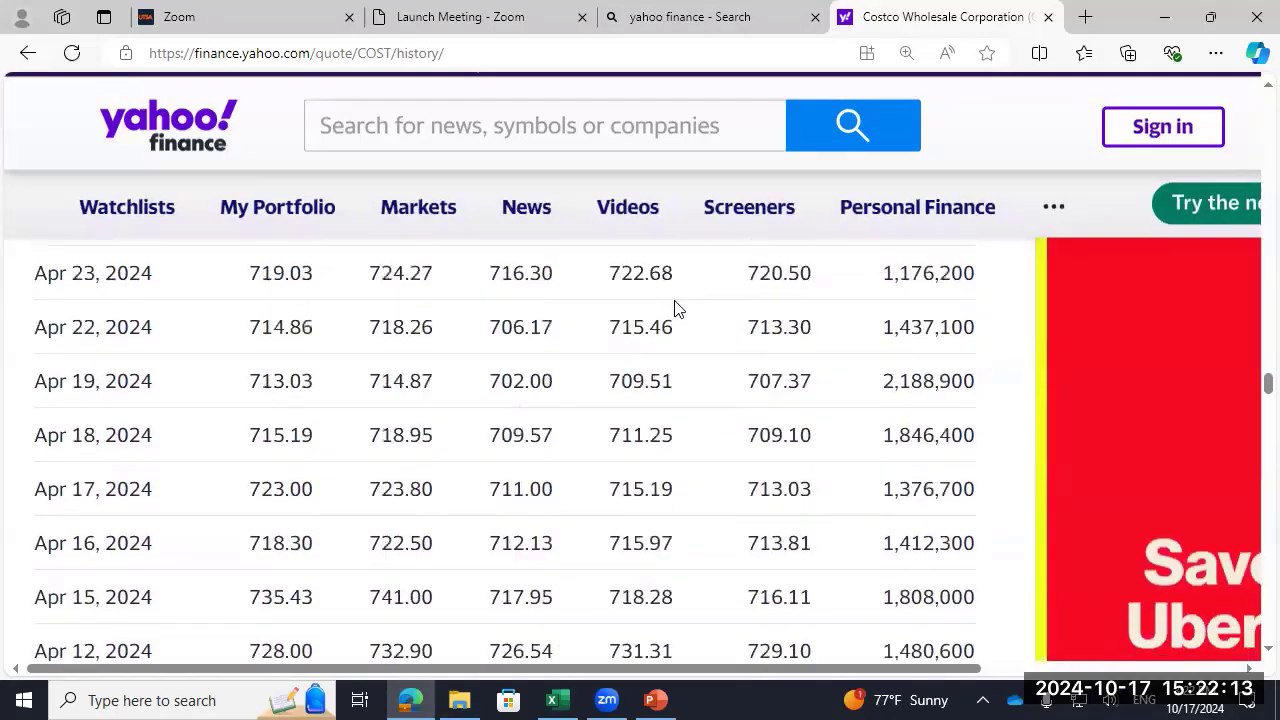
pyautogui.scroll(2, 654, 424)
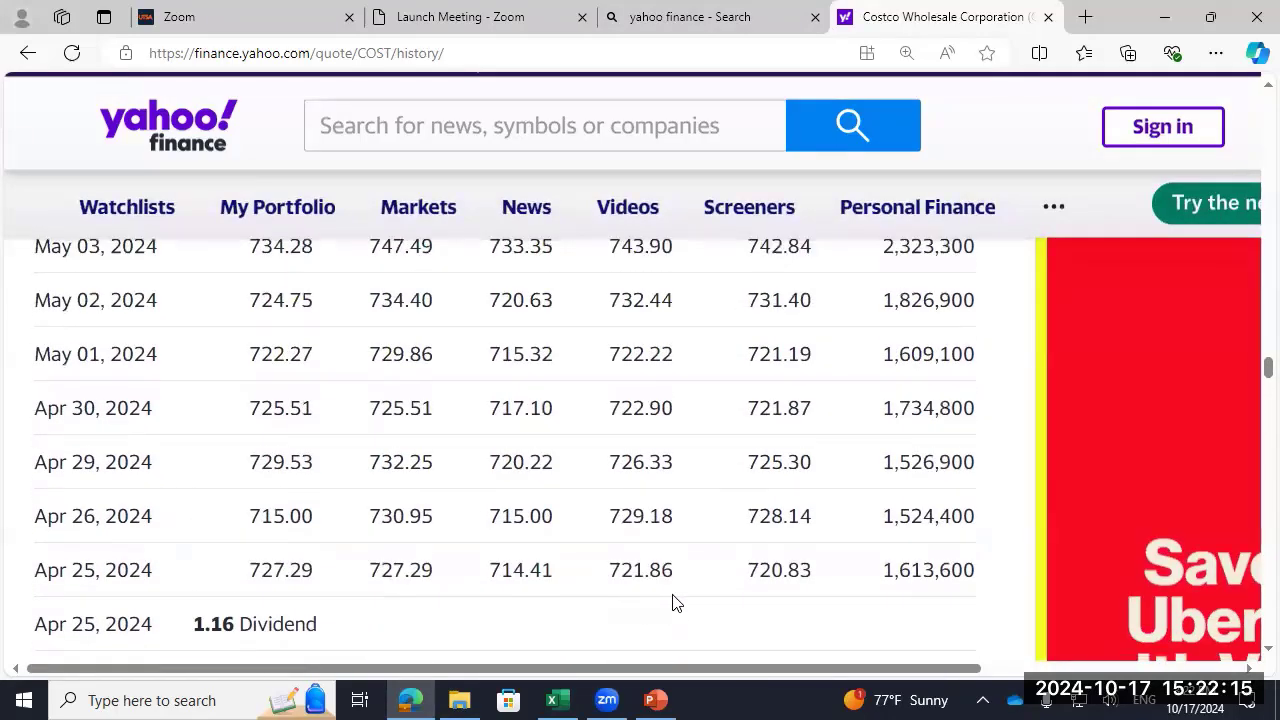
pyautogui.scroll(-2, 614, 503)
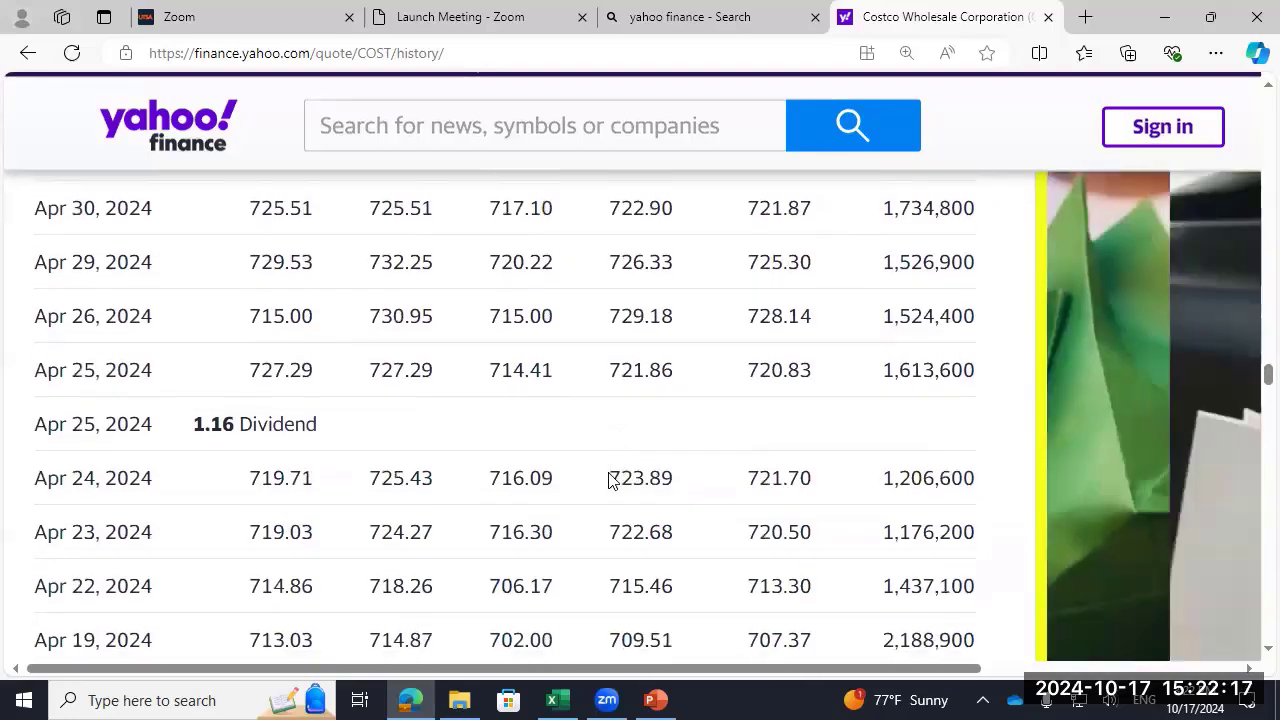
pyautogui.doubleClick(615, 476)
pyautogui.moveTo(605, 372); pyautogui.dragTo(674, 371)
pyautogui.moveTo(210, 423); pyautogui.dragTo(310, 423)
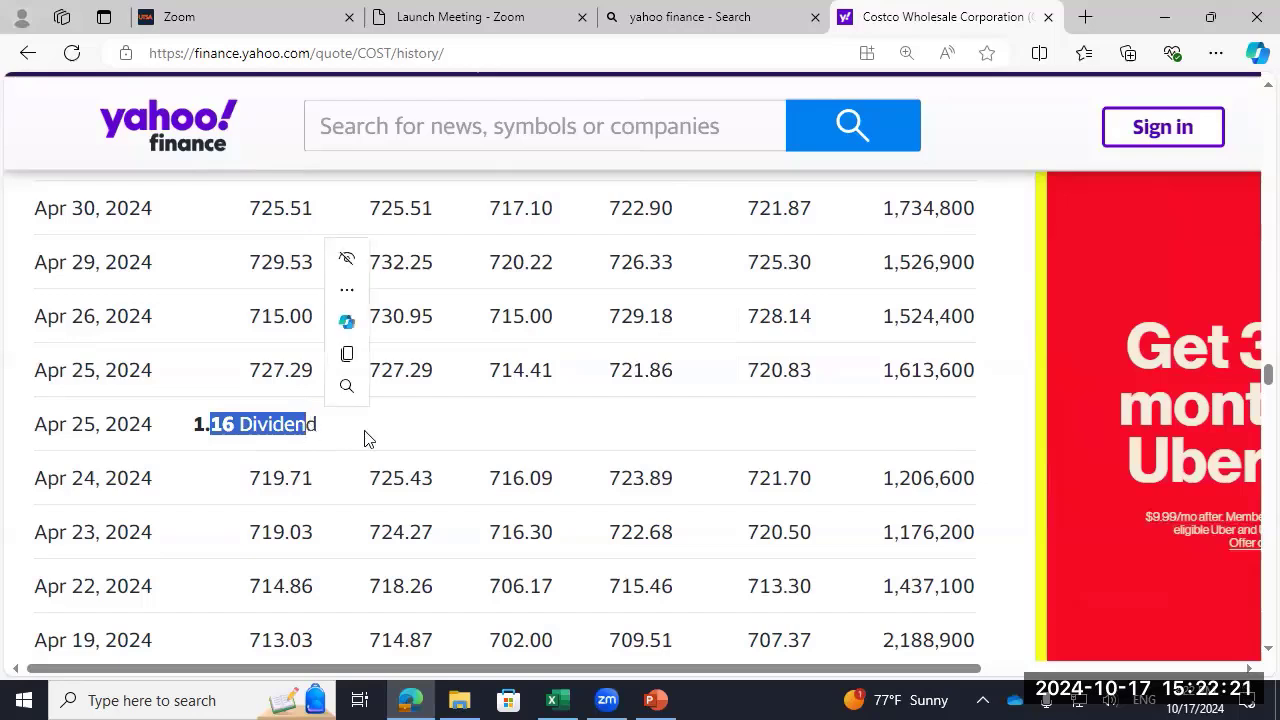
pyautogui.doubleClick(771, 480)
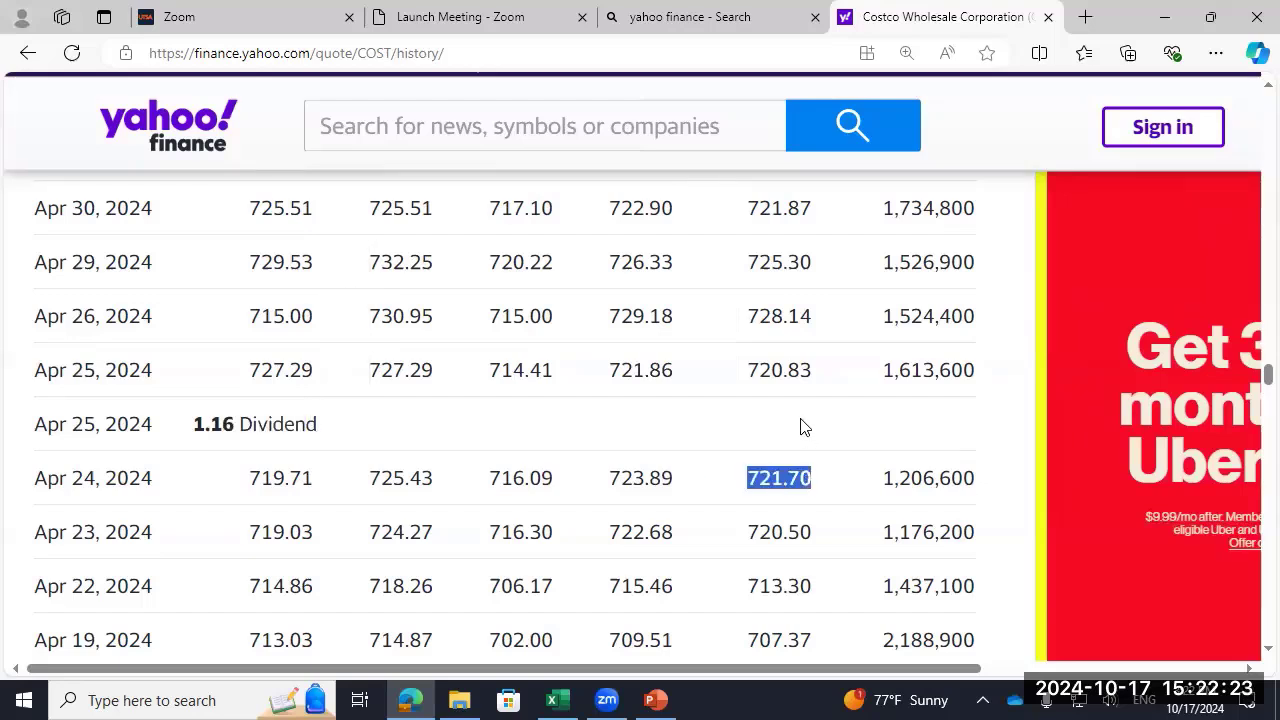
pyautogui.moveTo(752, 372); pyautogui.dragTo(797, 371)
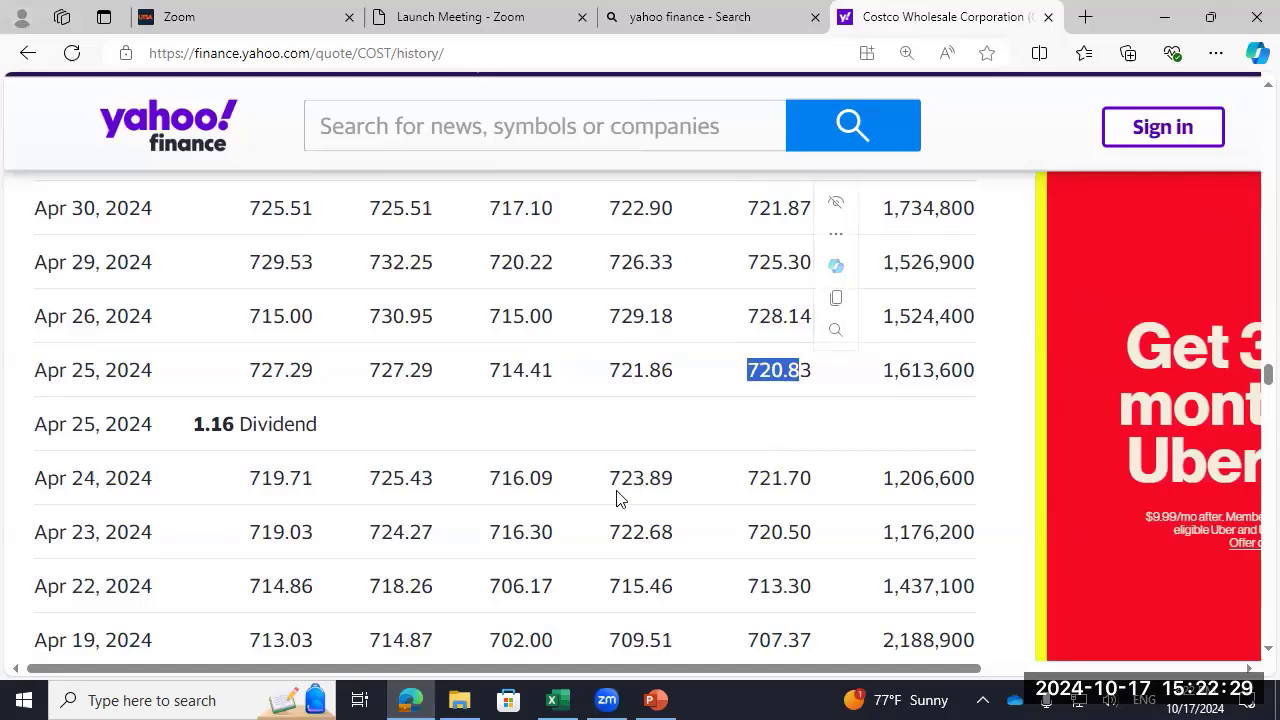
# Step: Go back to the Dec 27, 2023 dividend and highlight the adjusted close prices for Dec 26 and Dec 27
pyautogui.scroll(4, 615, 495)
pyautogui.scroll(-15, 612, 492)
pyautogui.scroll(-18, 610, 490)
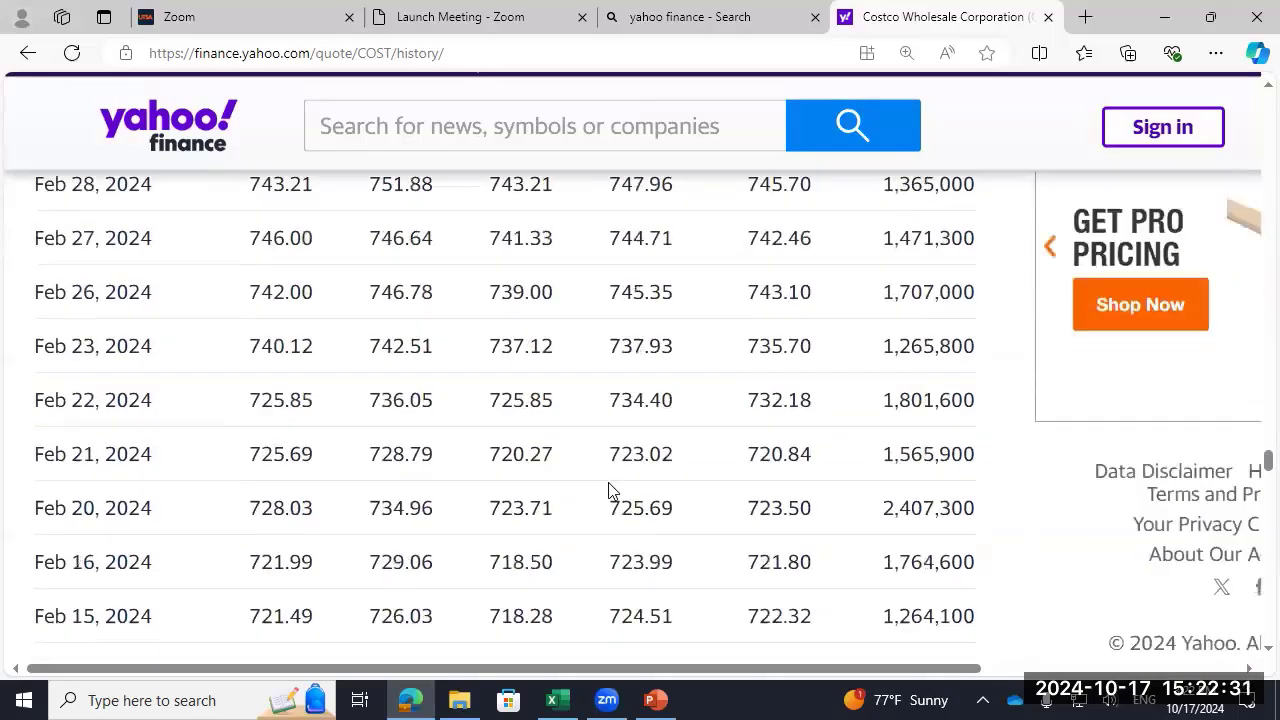
pyautogui.scroll(-16, 603, 495)
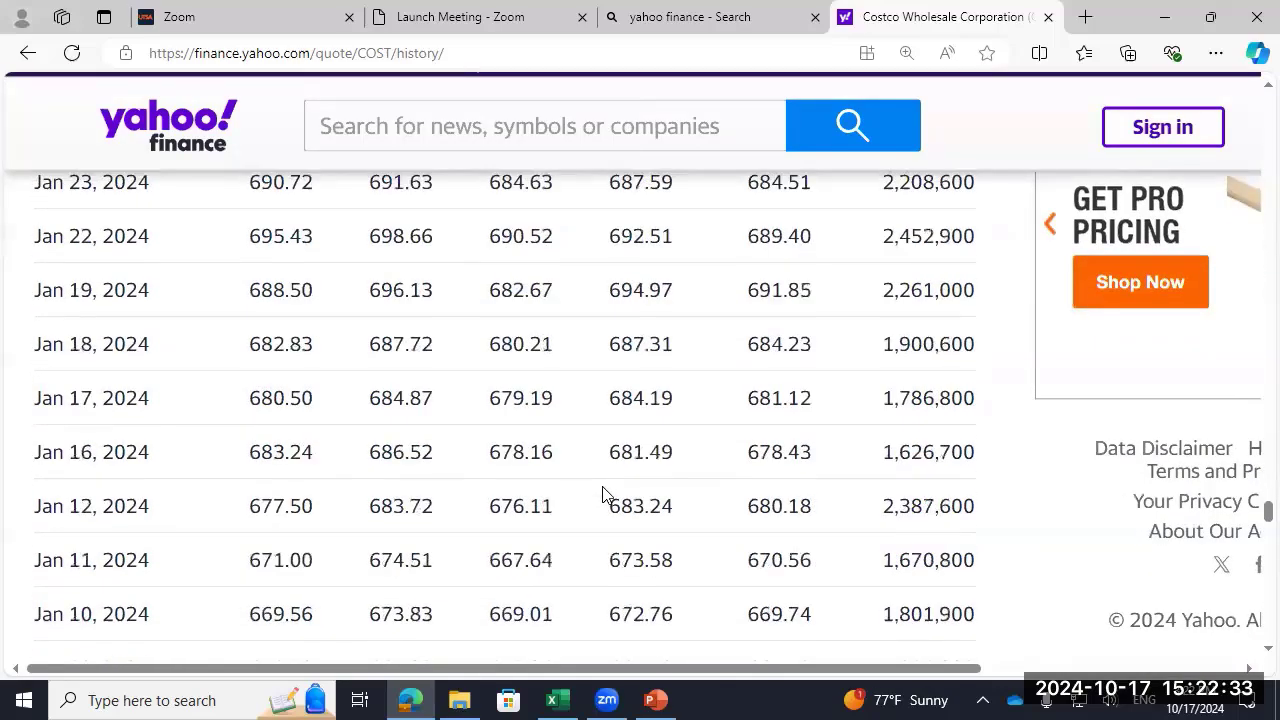
pyautogui.scroll(3, 605, 492)
pyautogui.scroll(1, 603, 492)
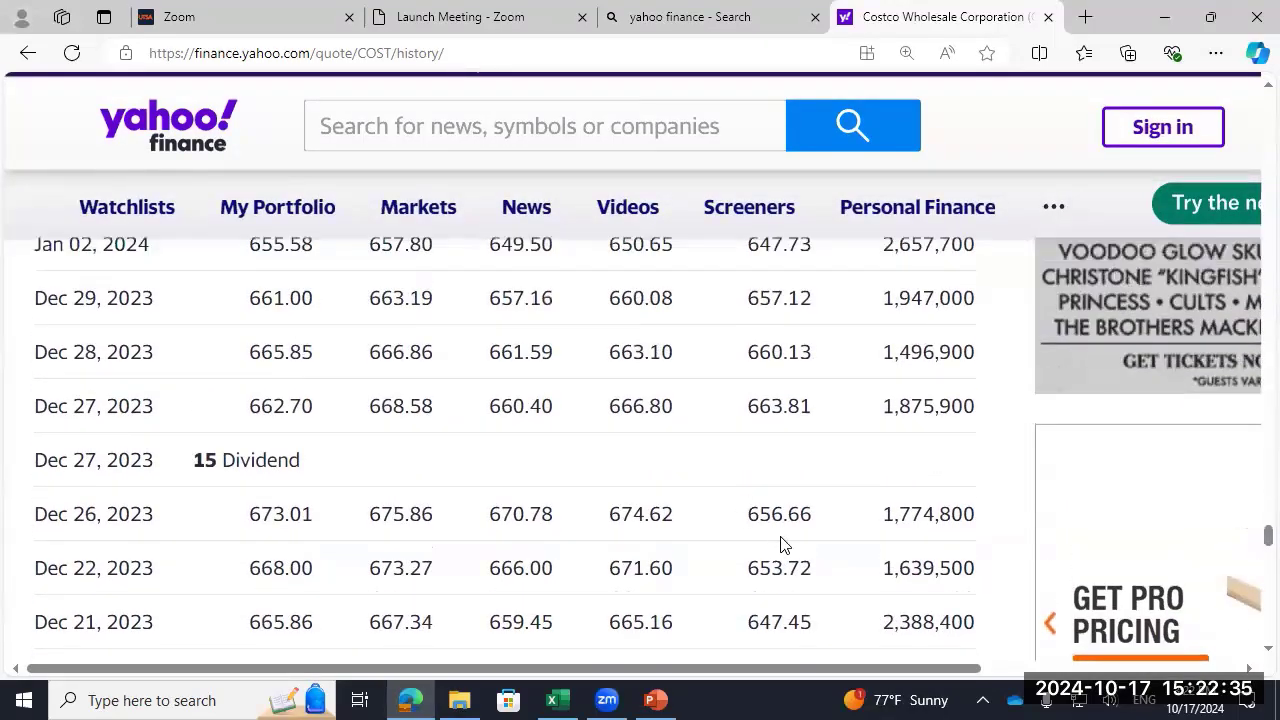
pyautogui.doubleClick(752, 513)
pyautogui.doubleClick(801, 405)
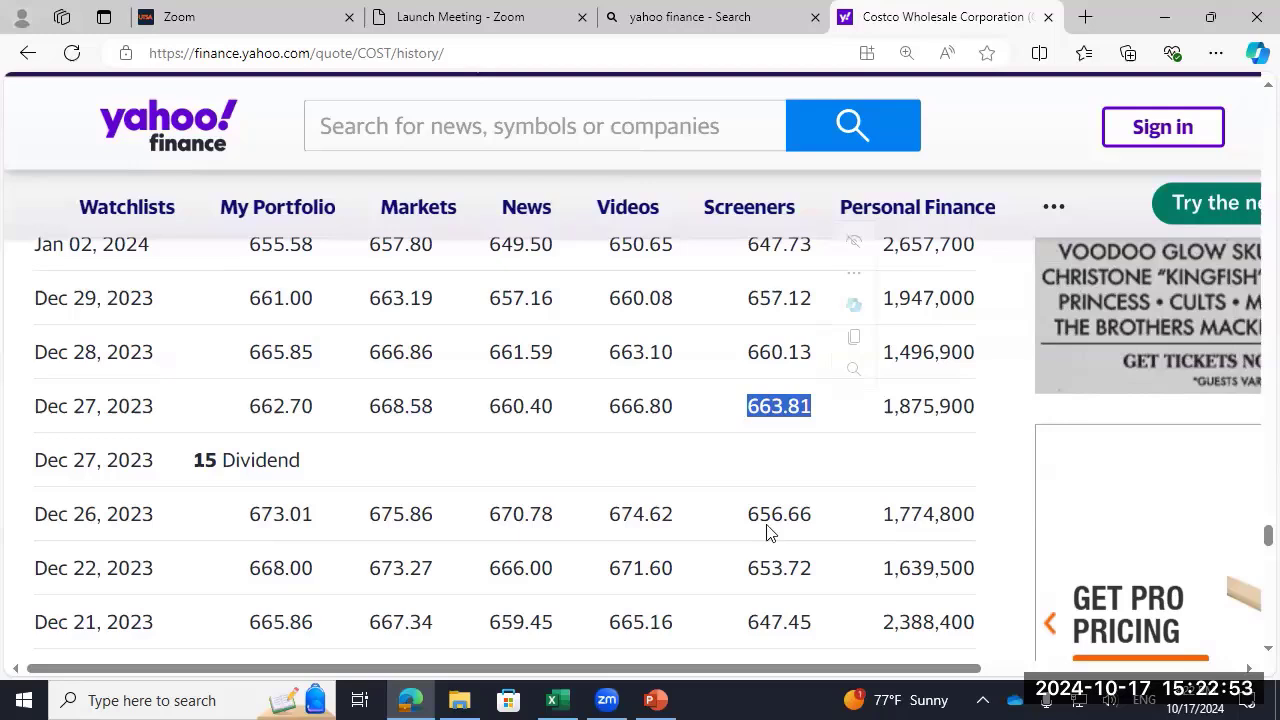
# Step: Compare the Dec 27 close with the Dec 26 adjusted close, highlighting the dividend entry and the Dec 26 close
pyautogui.click(610, 405)
pyautogui.doubleClick(648, 403)
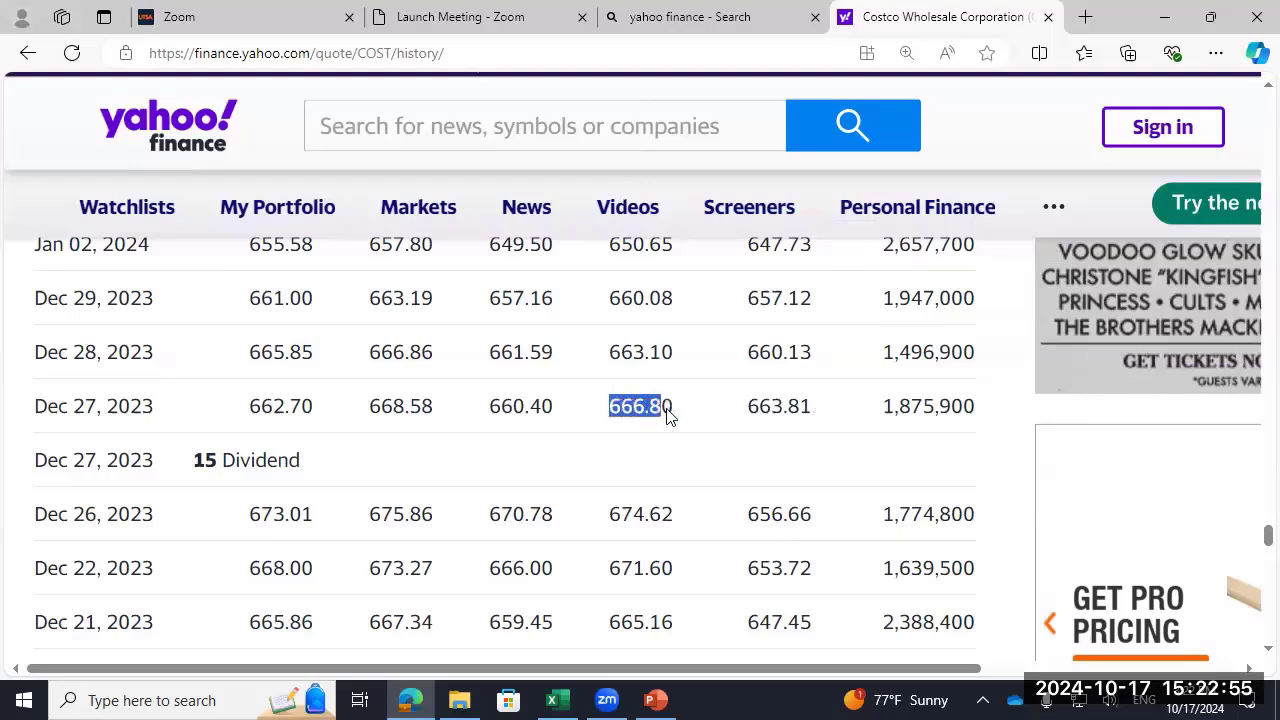
pyautogui.doubleClick(780, 514)
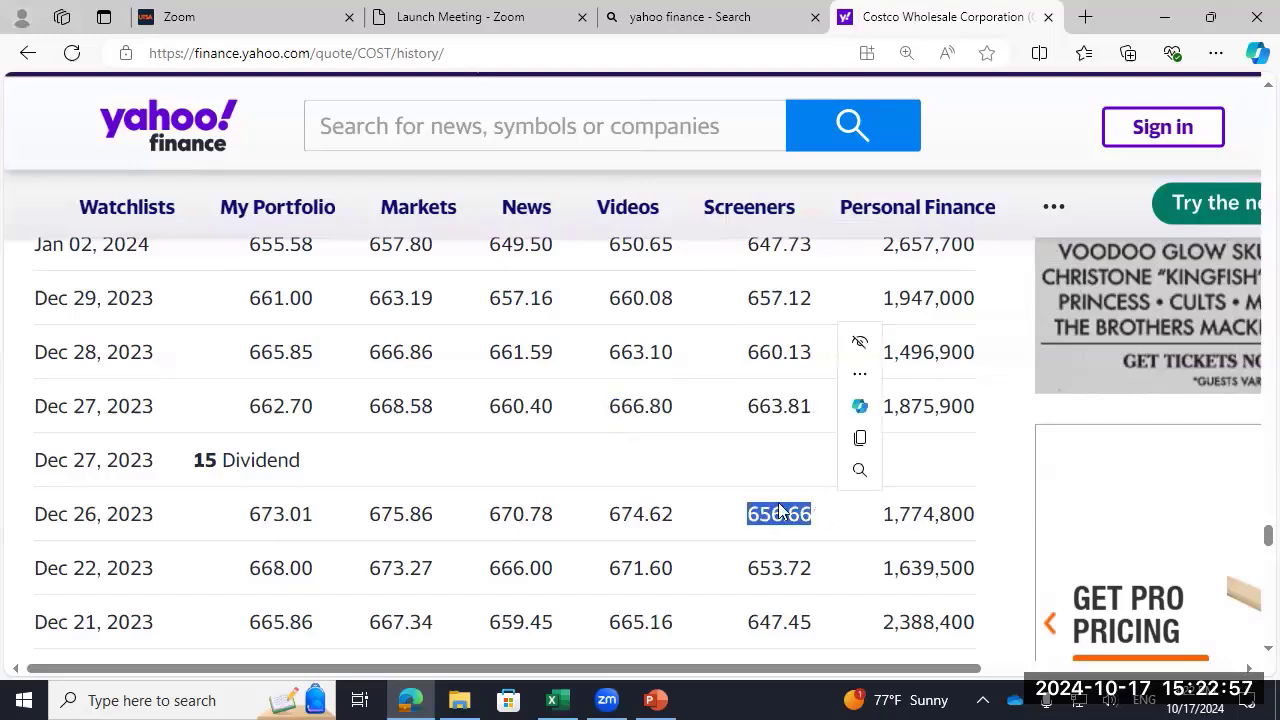
pyautogui.doubleClick(300, 460)
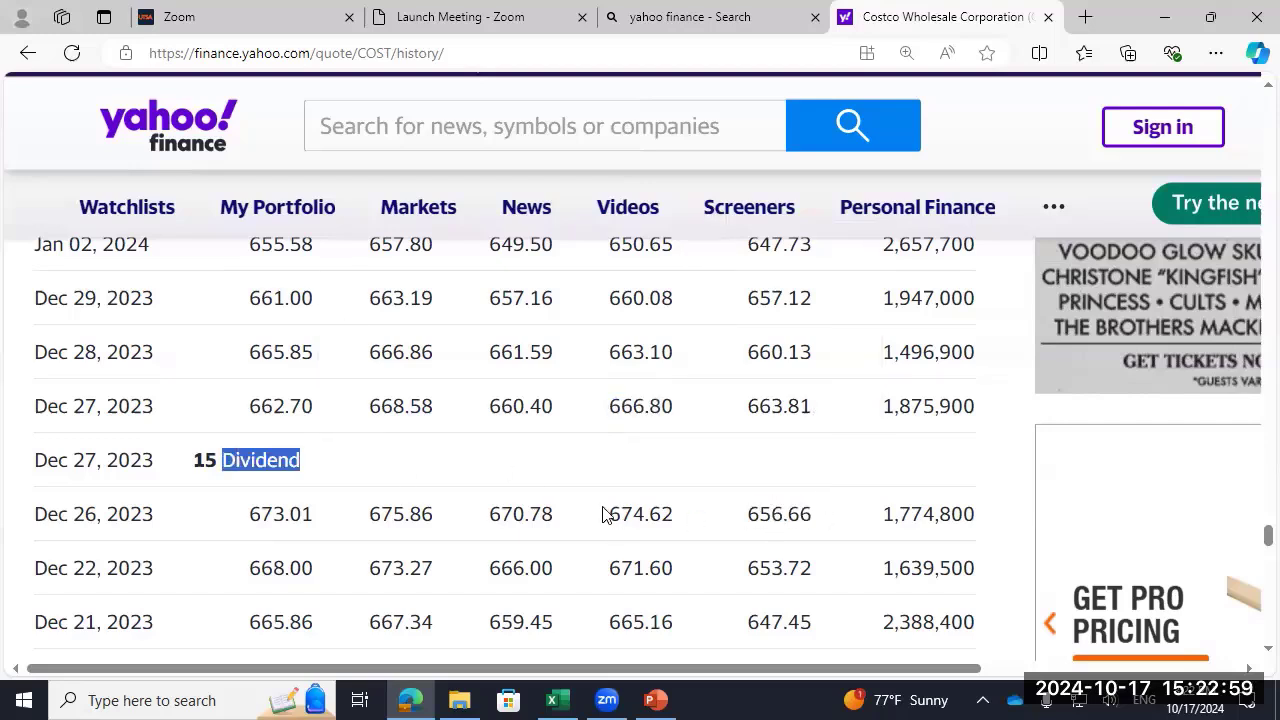
pyautogui.click(606, 514)
pyautogui.moveTo(620, 514); pyautogui.dragTo(649, 516)
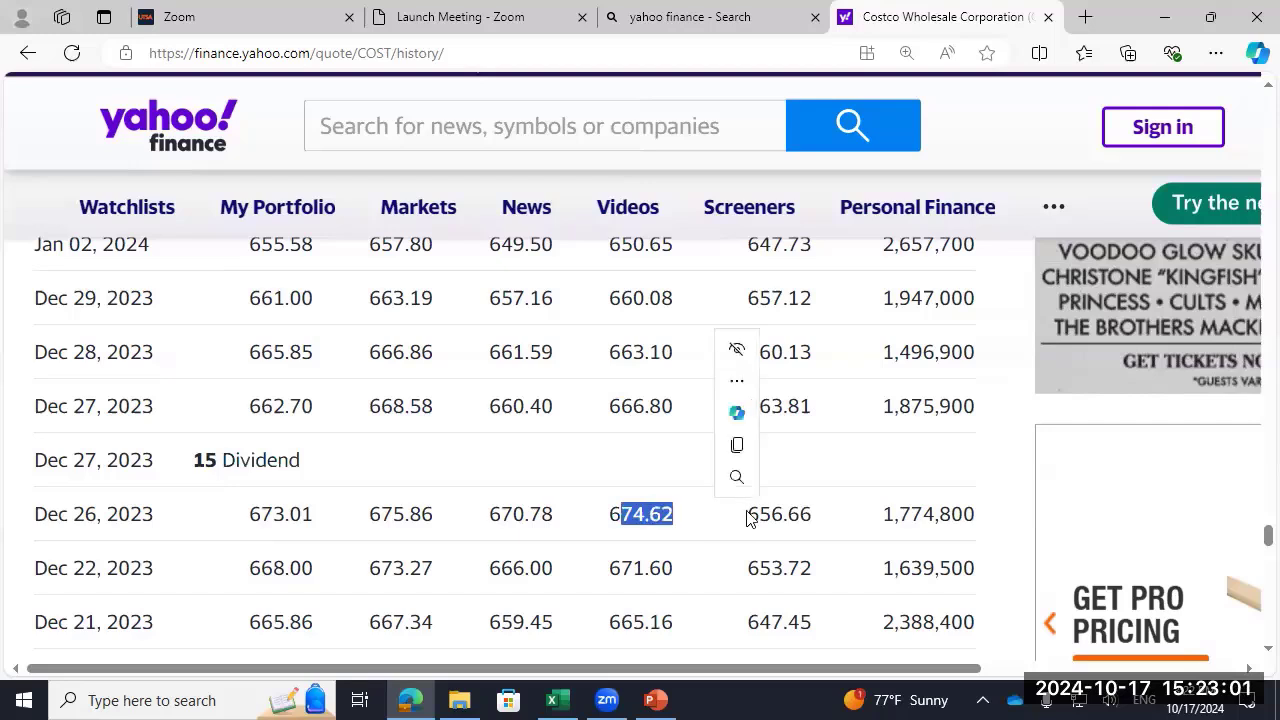
pyautogui.click(617, 510)
pyautogui.doubleClick(648, 510)
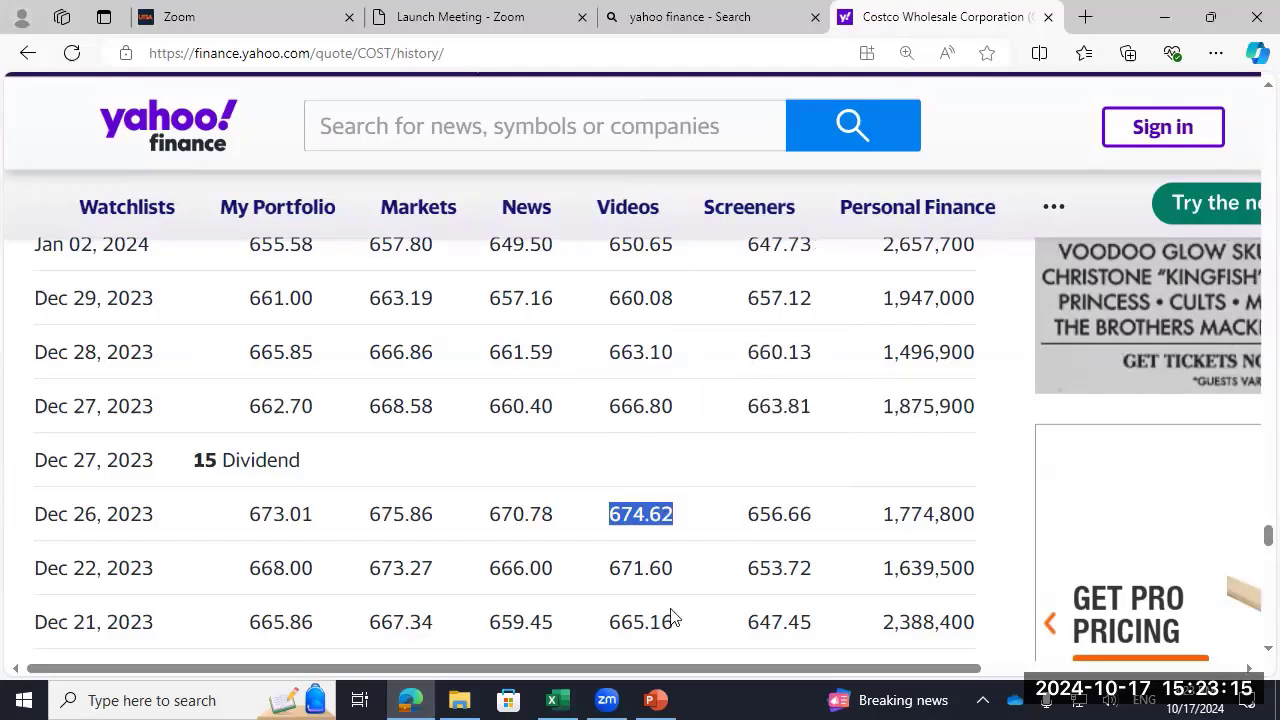
# Step: Return from the December 2023 rows to the start of Costco's historical price table
pyautogui.scroll(1, 648, 525)
pyautogui.moveTo(1267, 537); pyautogui.dragTo(1249, 134)
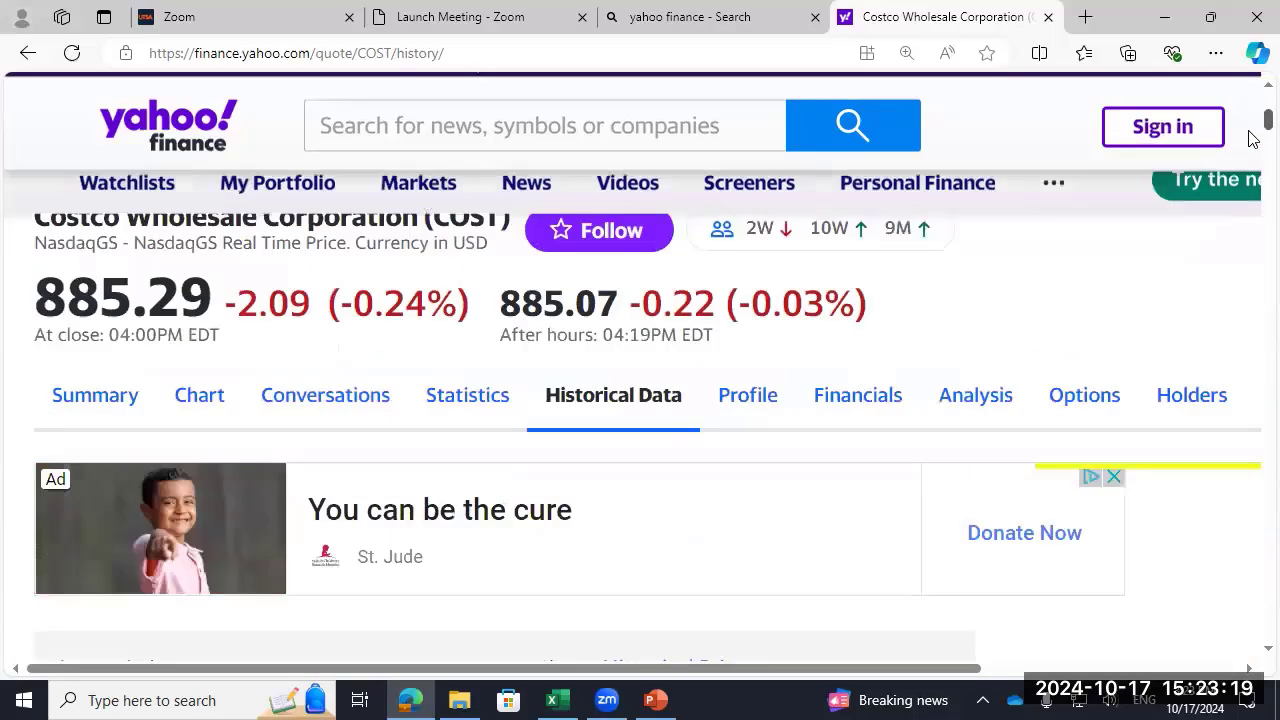
pyautogui.scroll(-3, 1014, 437)
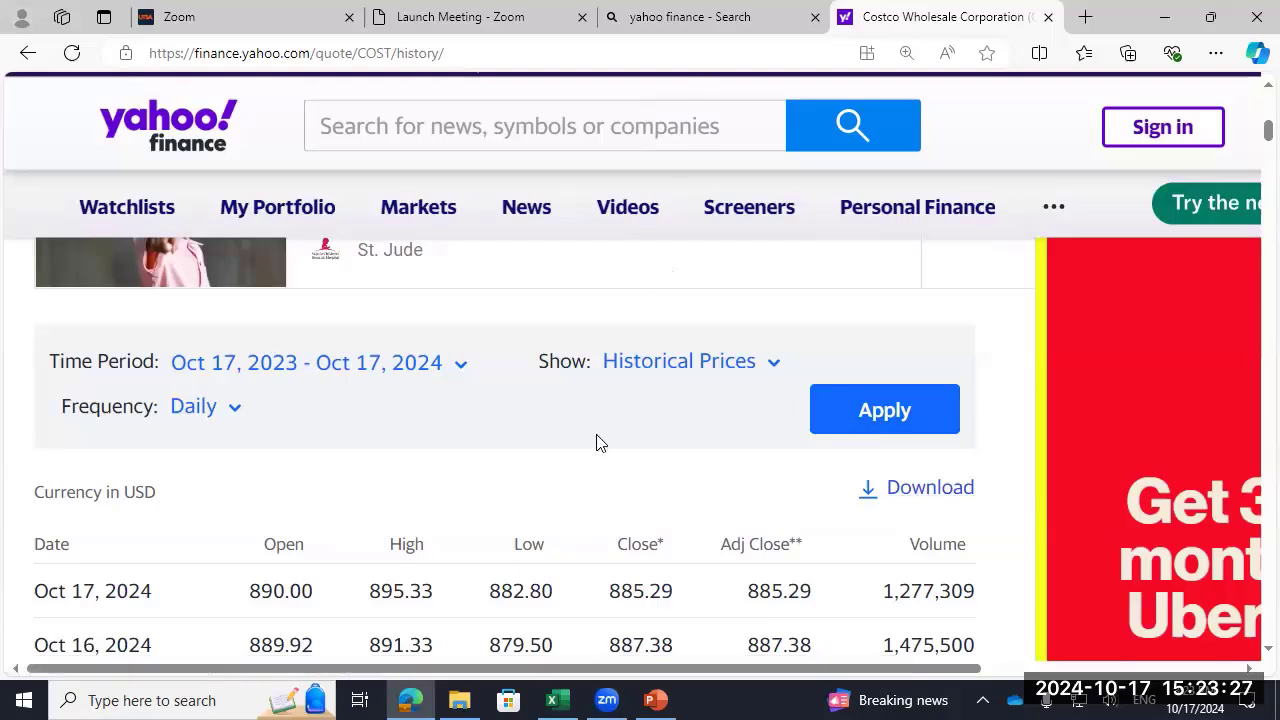
# Step: Switch to PowerPoint, present the Measuring Return slide full screen, and end the slide show
pyautogui.click(655, 698)
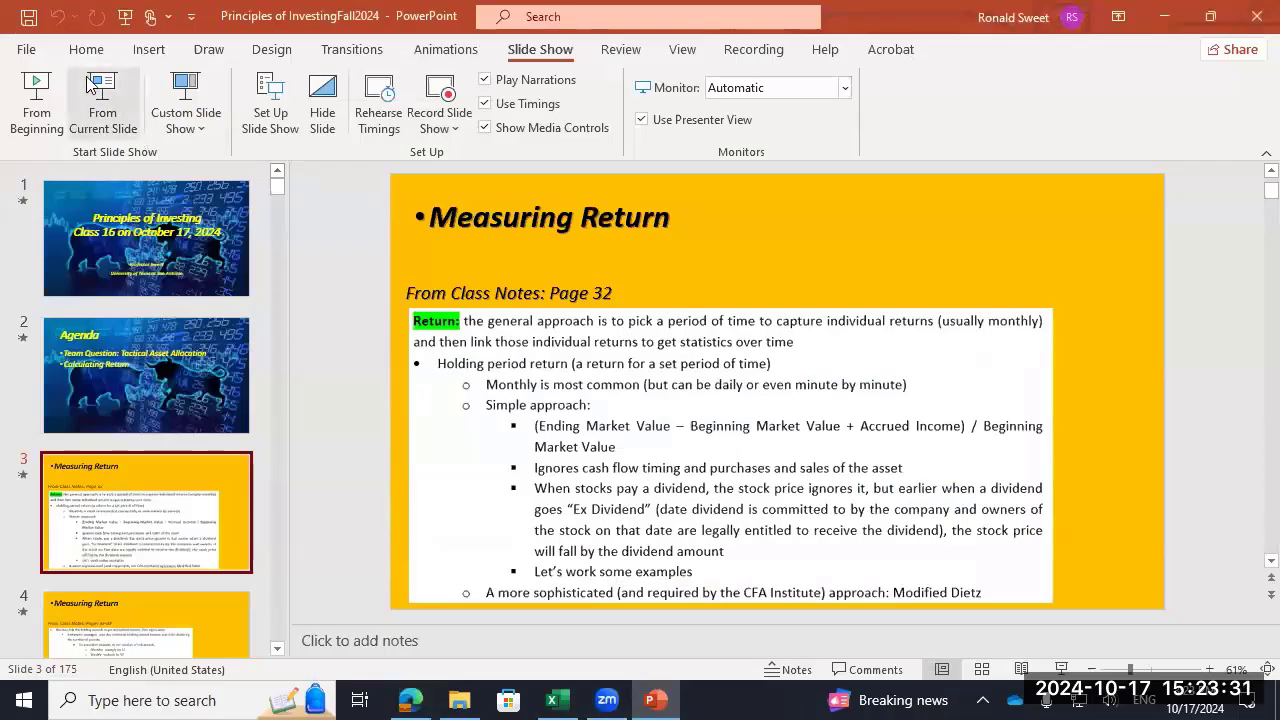
pyautogui.hotkey('shift', 'F5')
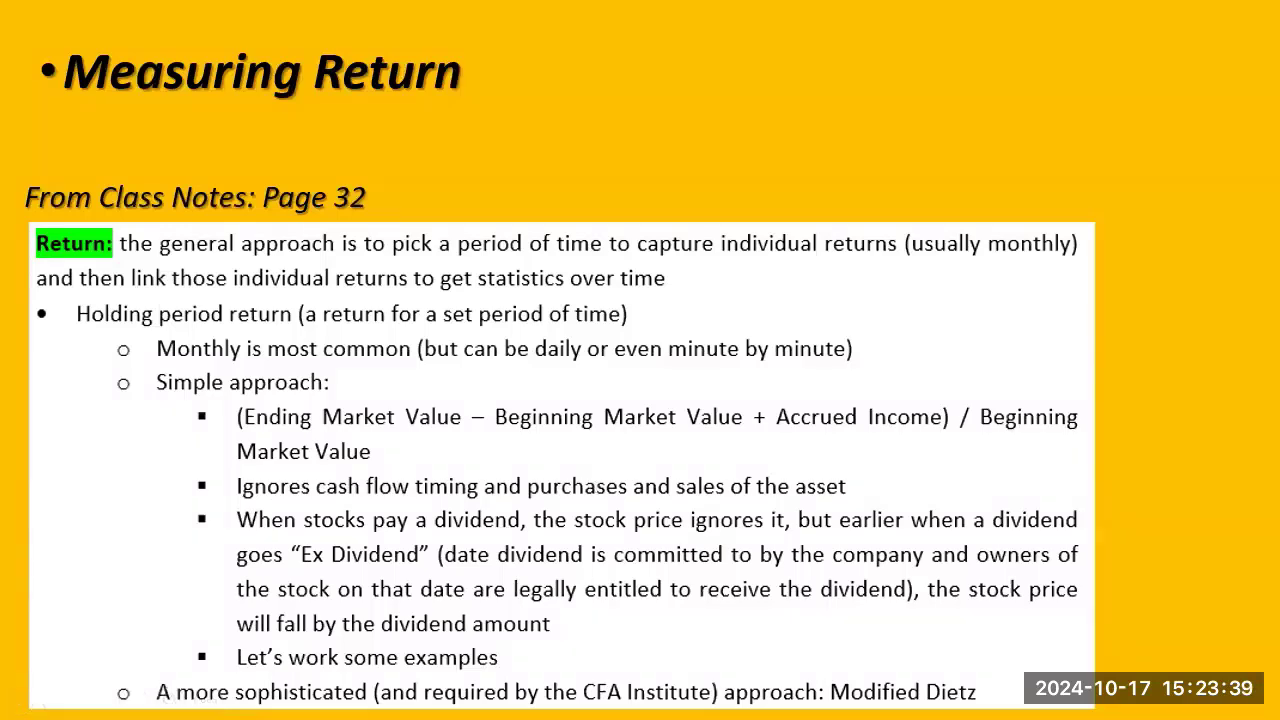
pyautogui.rightClick(665, 300)
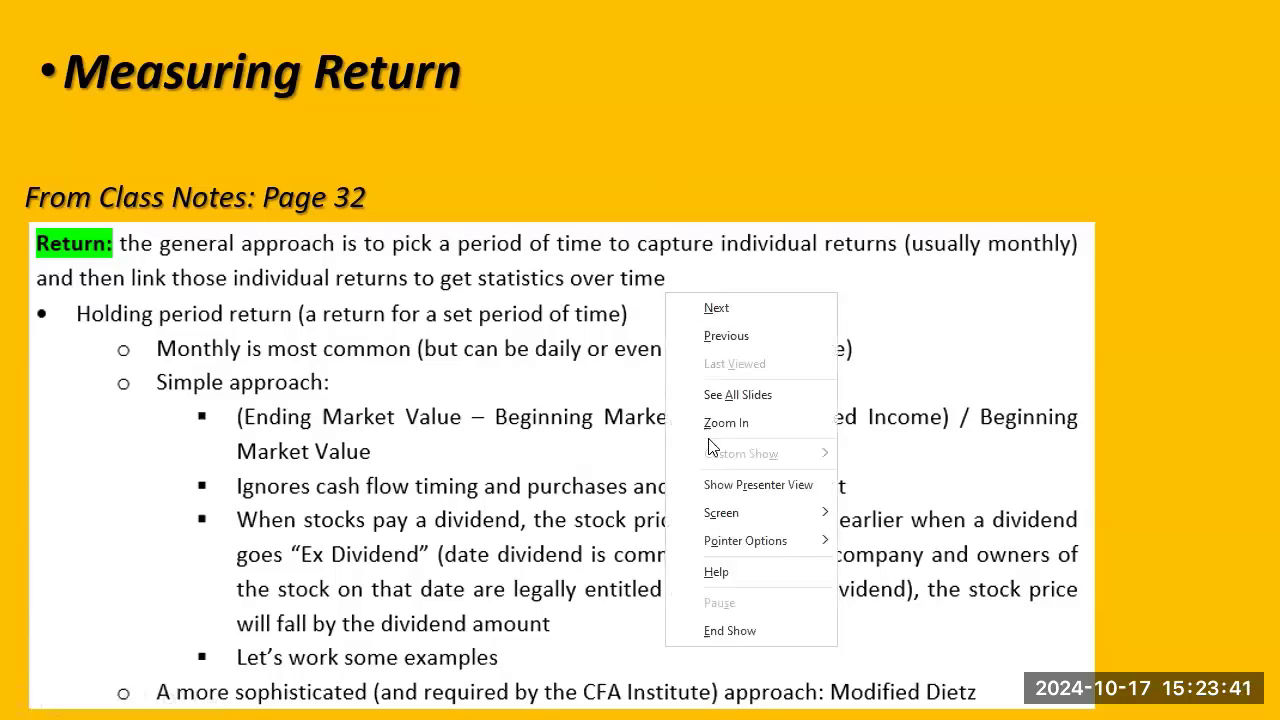
pyautogui.click(735, 629)
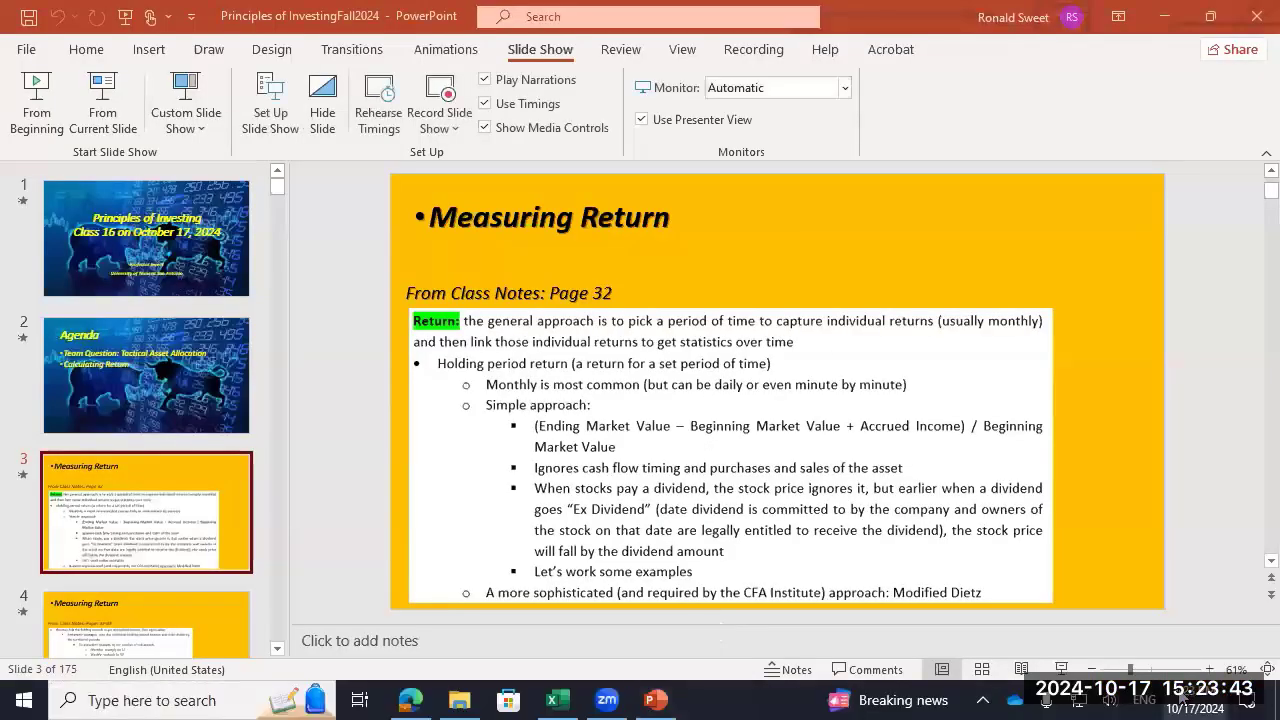
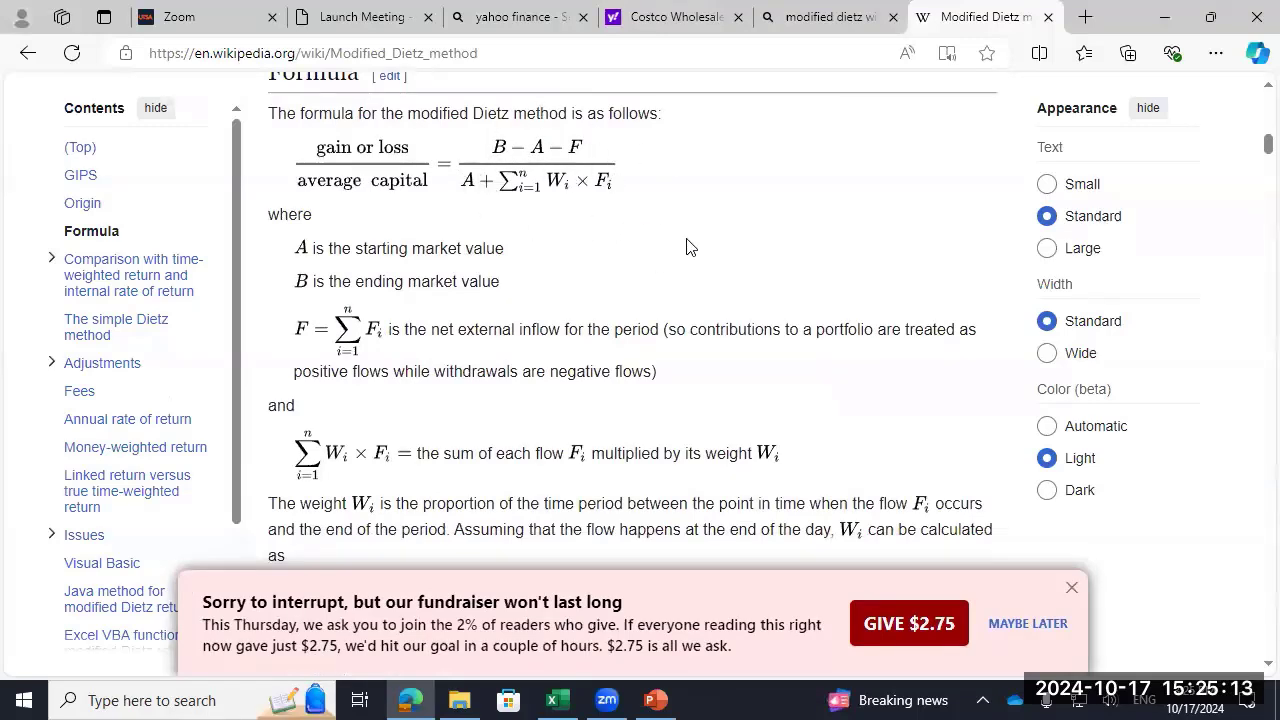
# Step: Search the Modified Dietz article for "time weight", dismiss the fundraiser banner, and view the modified Dietz return equation
pyautogui.scroll(1, 686, 249)
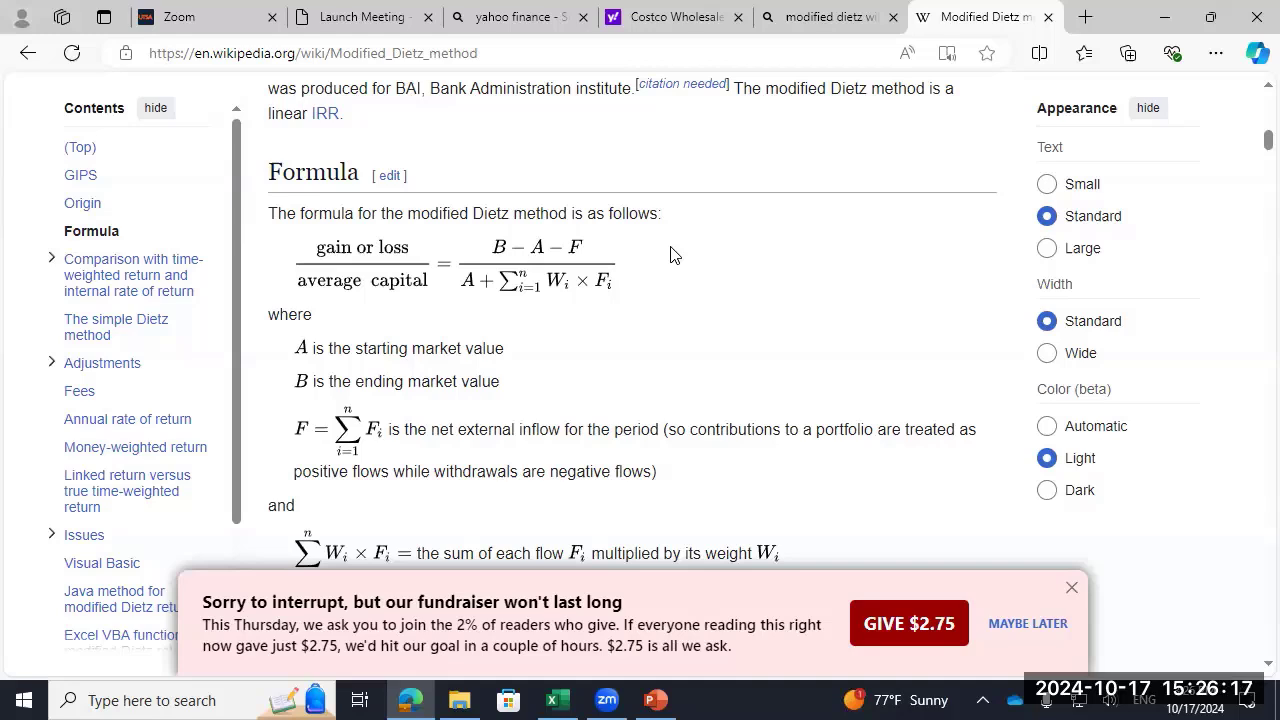
pyautogui.hotkey('ctrl', 'f')
pyautogui.write('time')
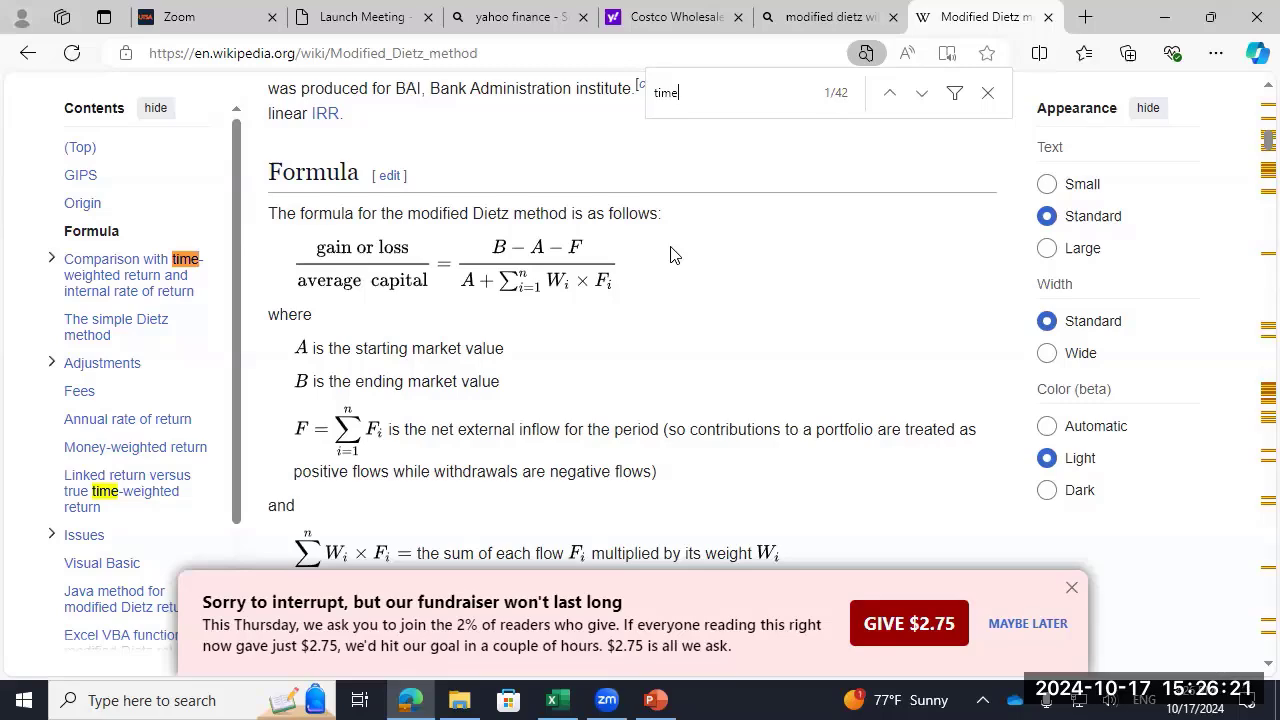
pyautogui.write(' weight')
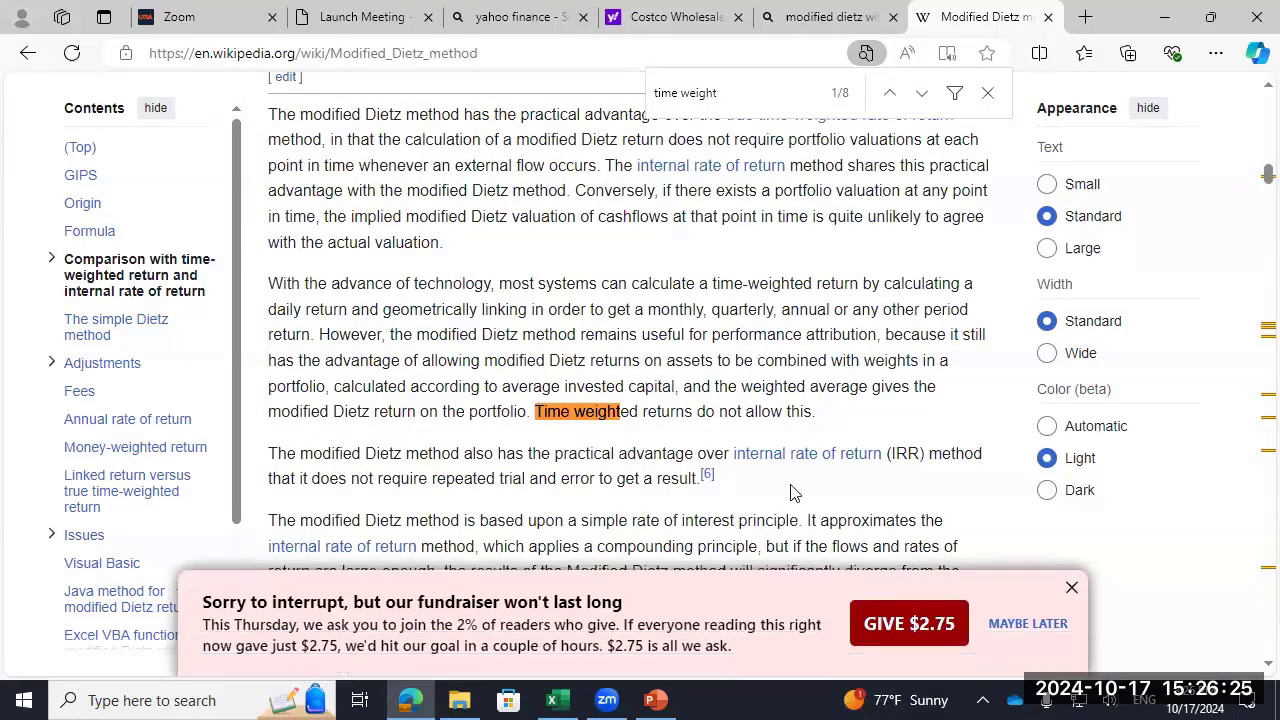
pyautogui.click(1071, 587)
pyautogui.scroll(-5, 500, 365)
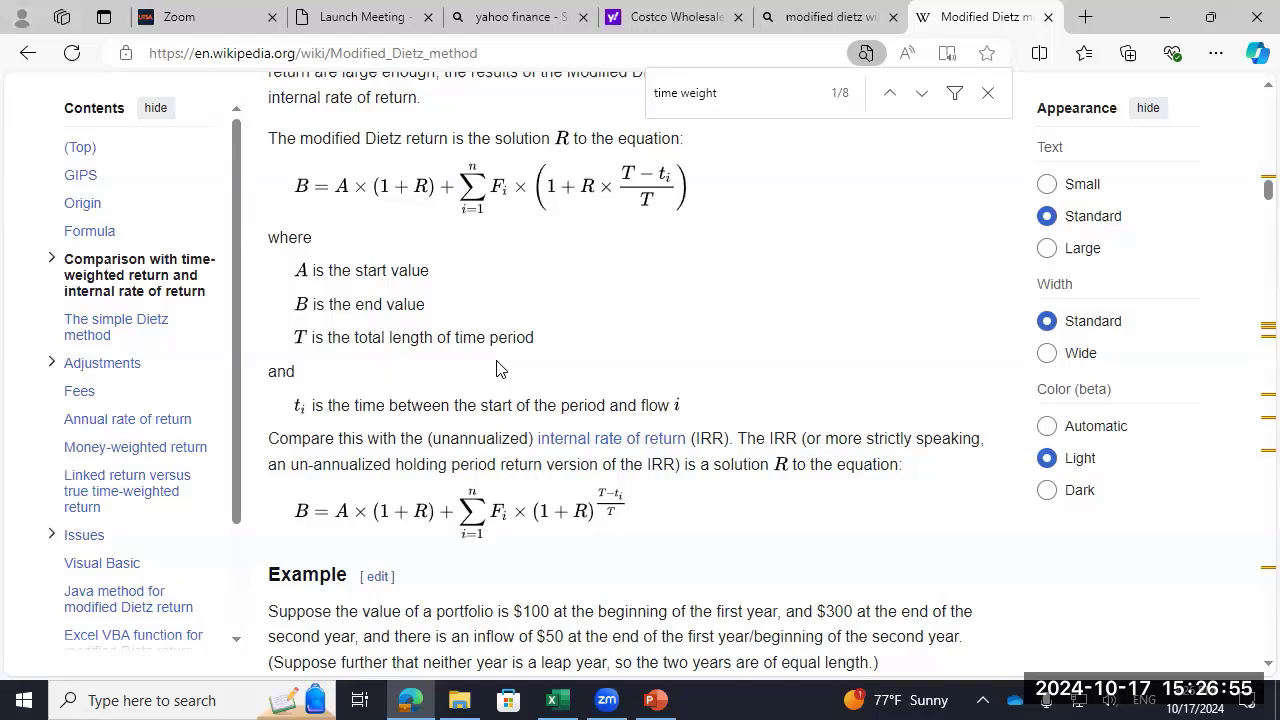
# Step: Switch to the Excel worksheet and enter "Time Weighted Return (ignores cash flow timing)" in cell A5
pyautogui.click(553, 700)
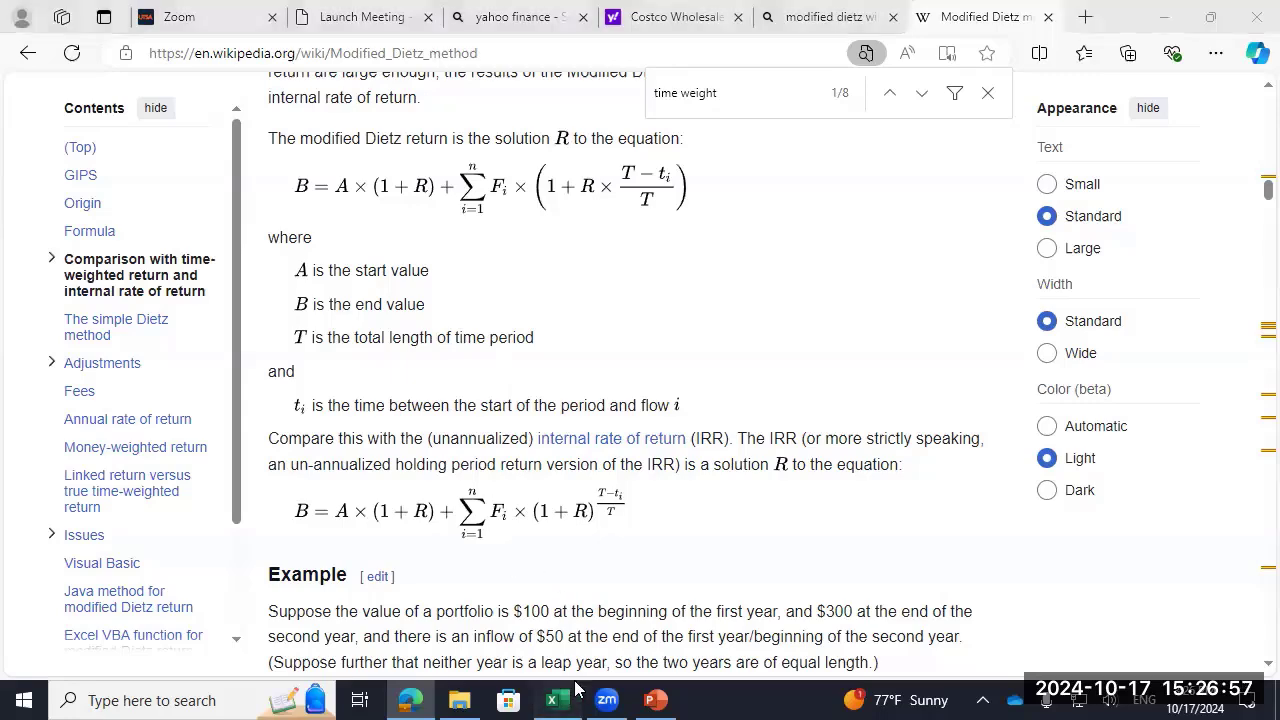
pyautogui.click(171, 477)
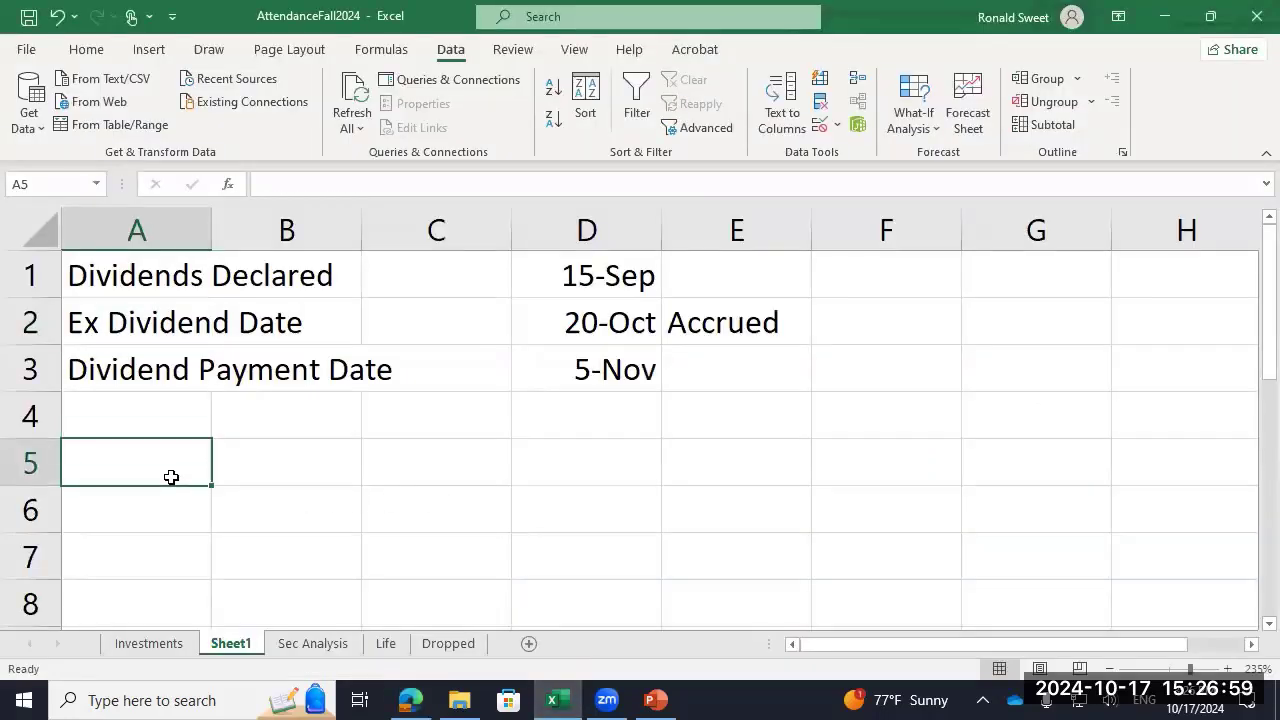
pyautogui.write('Time Weighted')
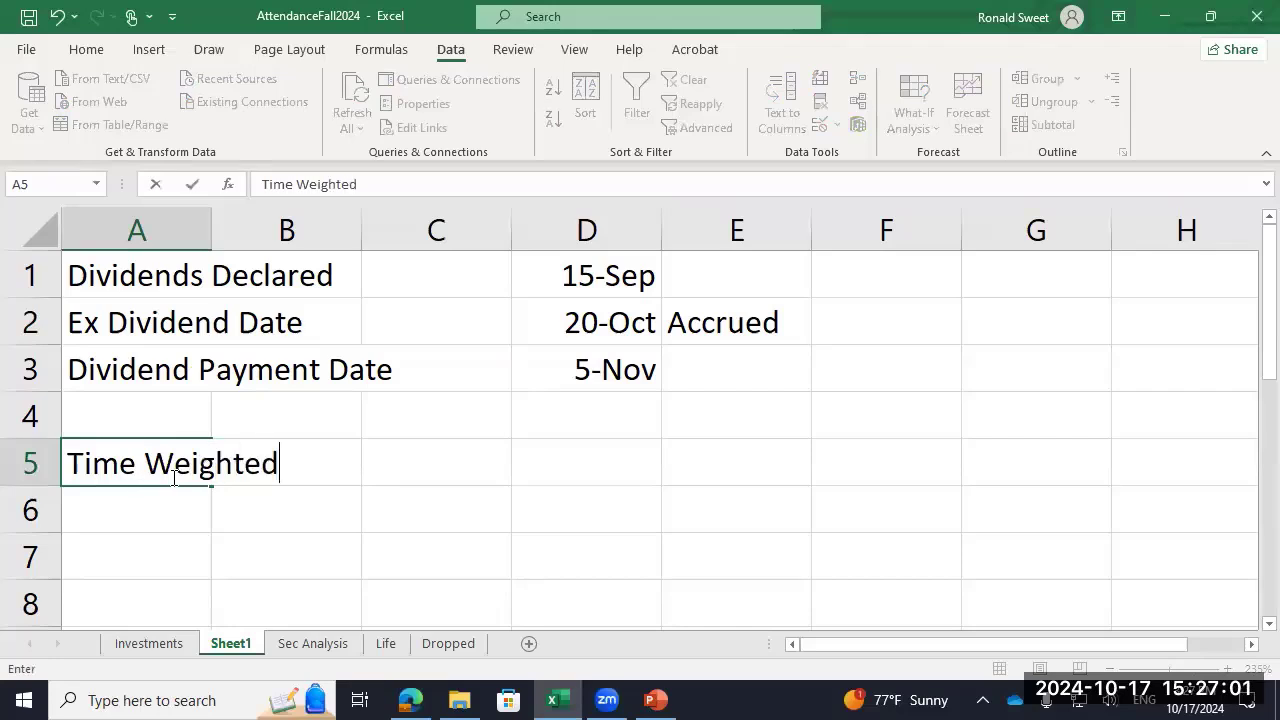
pyautogui.write(' Ret')
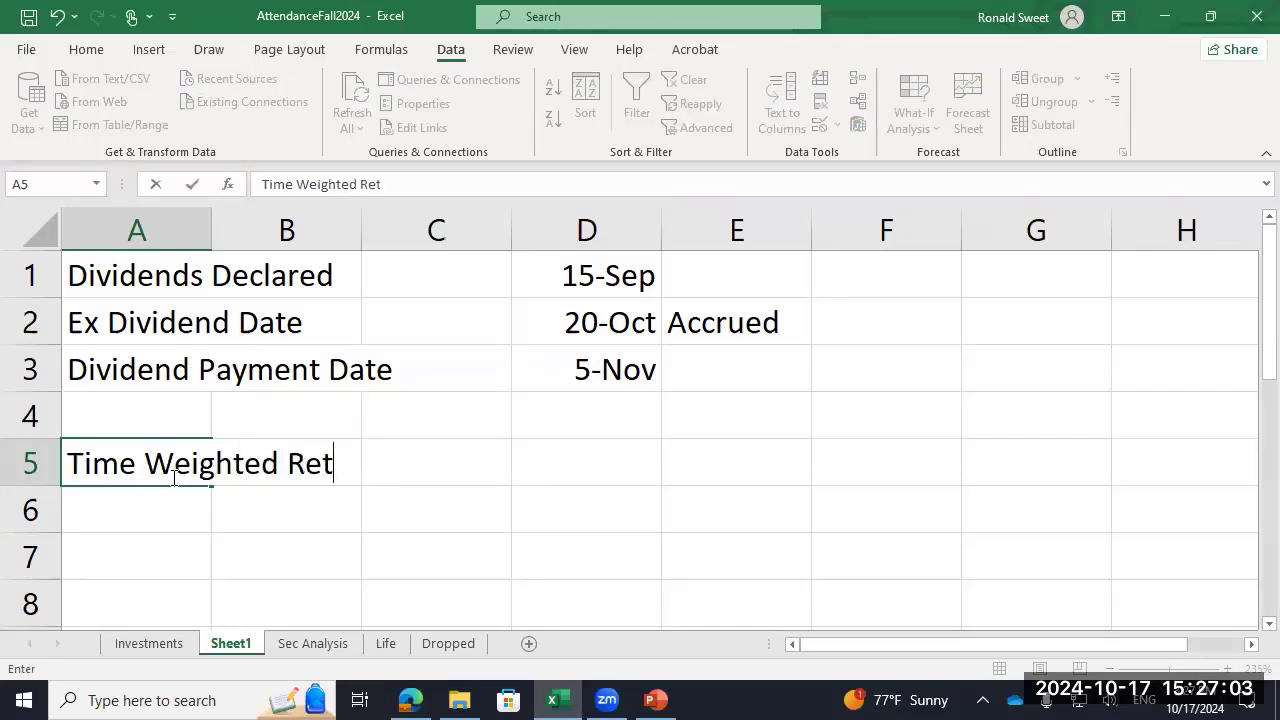
pyautogui.write('urn (igno')
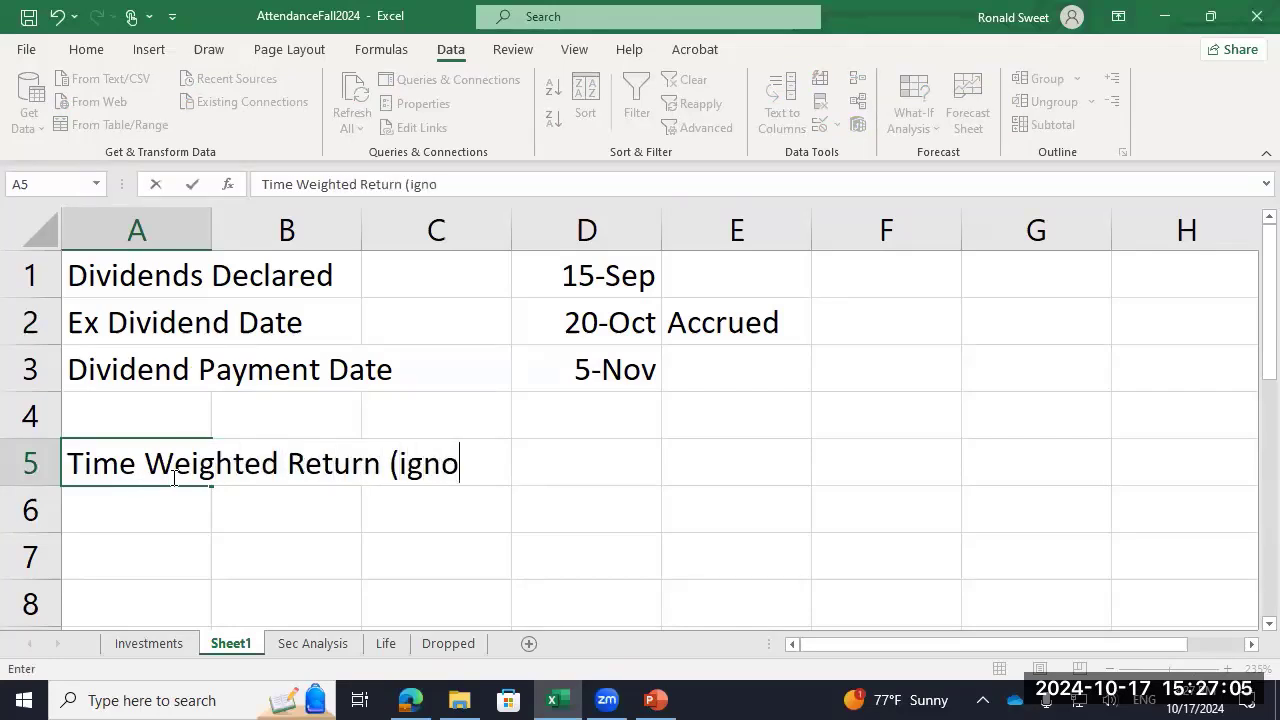
pyautogui.write('res cash f')
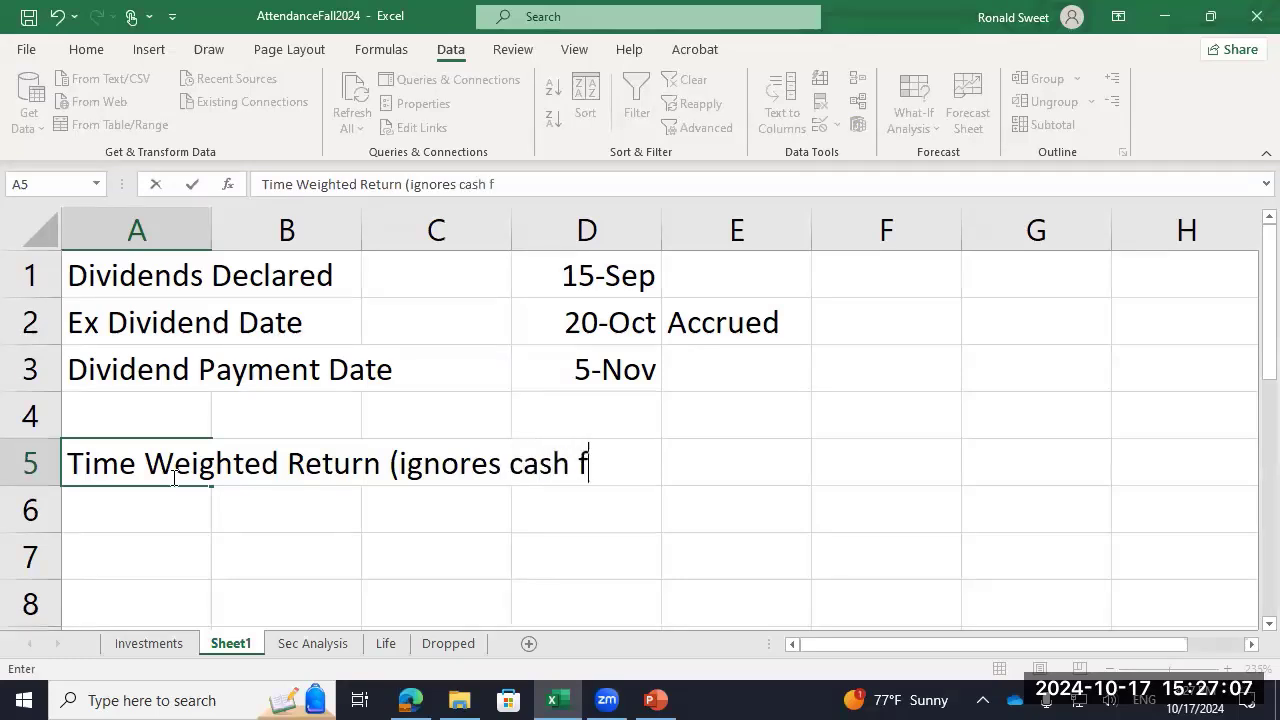
pyautogui.write('low timing)')
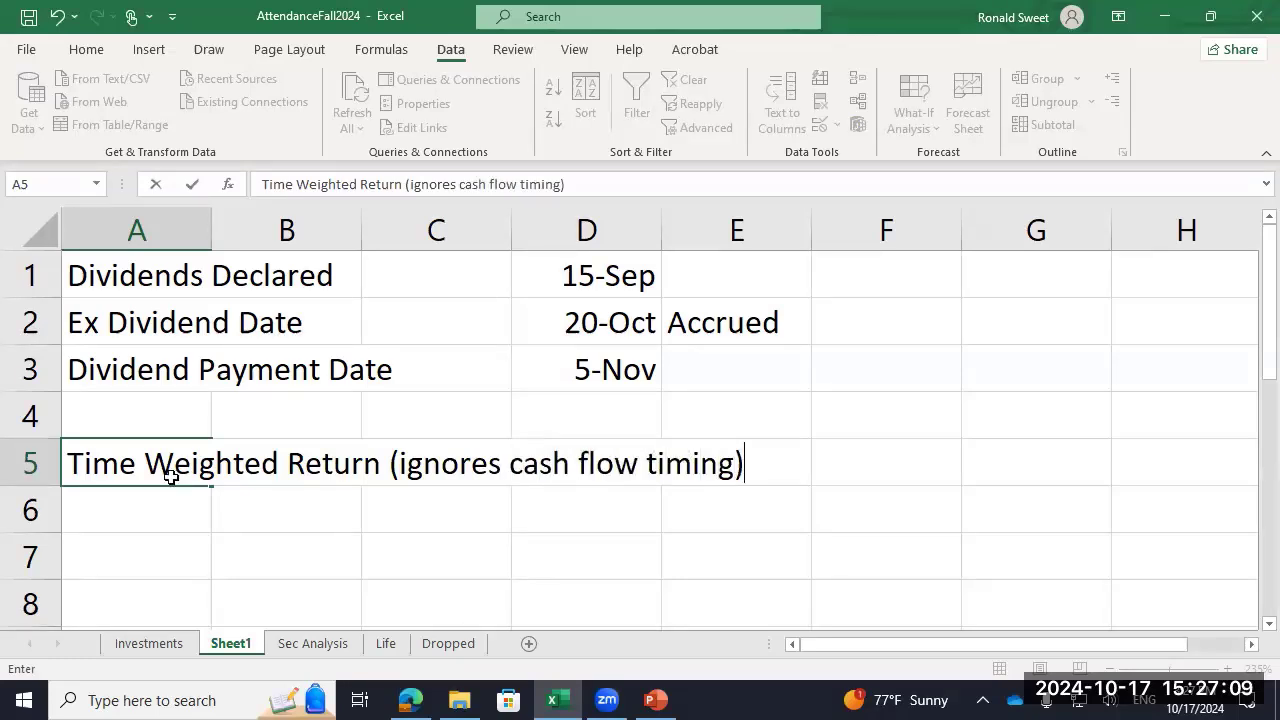
pyautogui.press('Return')
# Step: Enter "Dollar Weighted: IRR: True Return" in cell A6
pyautogui.write('Dollar Wei')
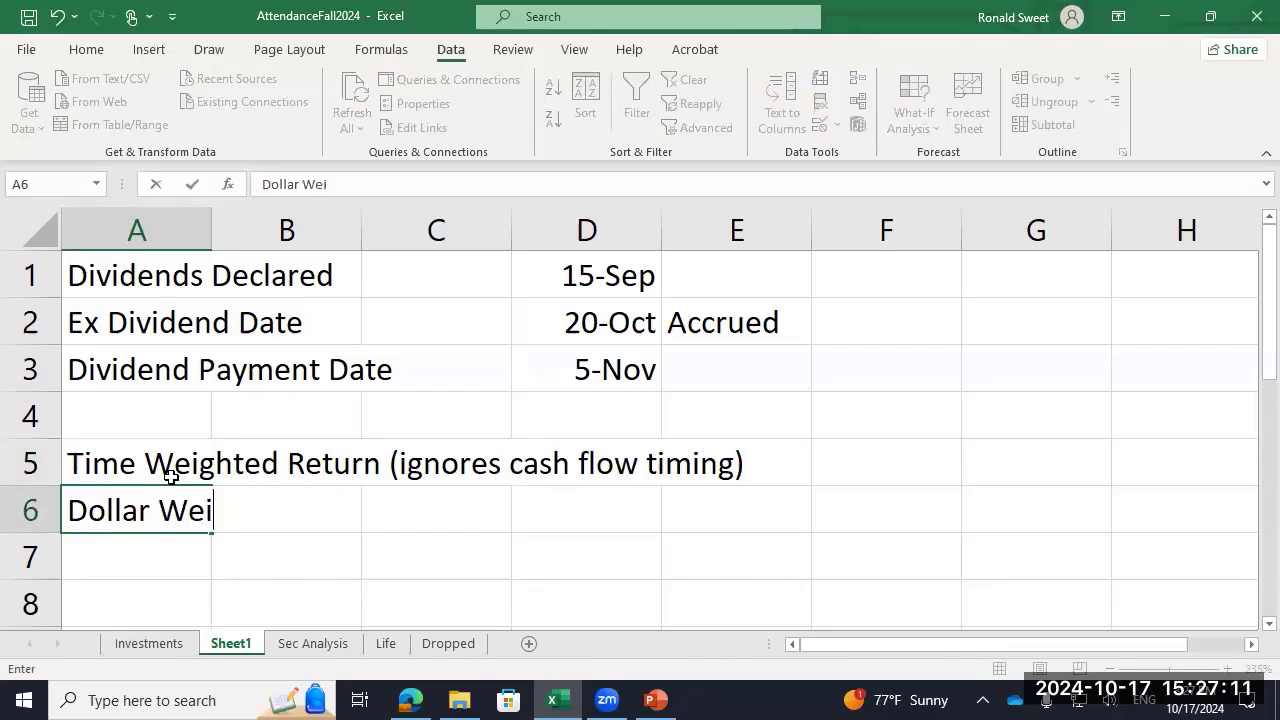
pyautogui.write('ghted: ')
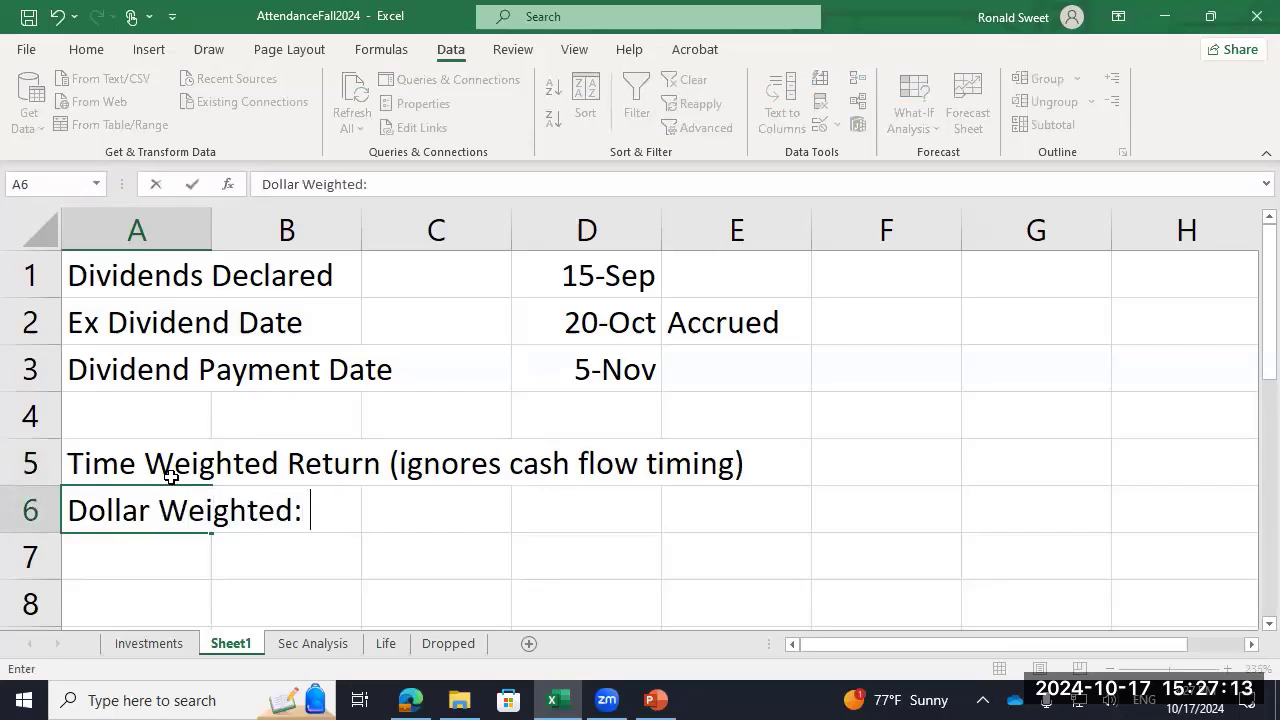
pyautogui.write('IRR')
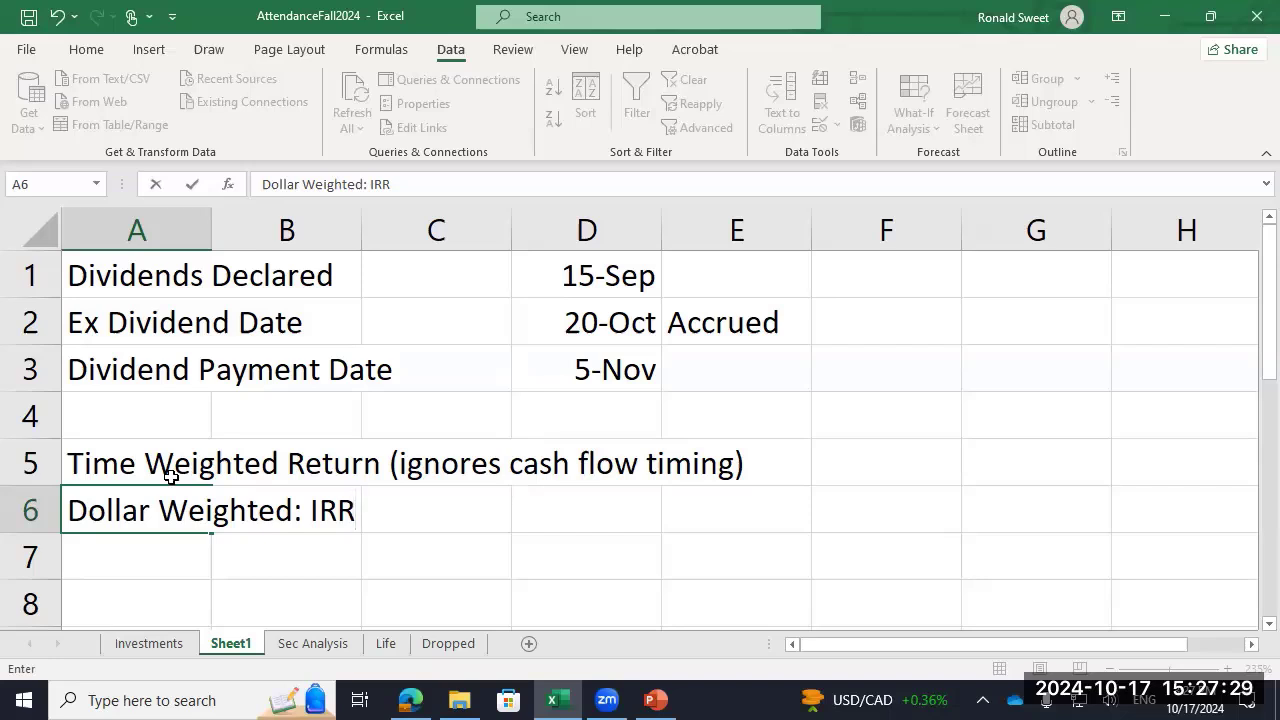
pyautogui.write(': True ')
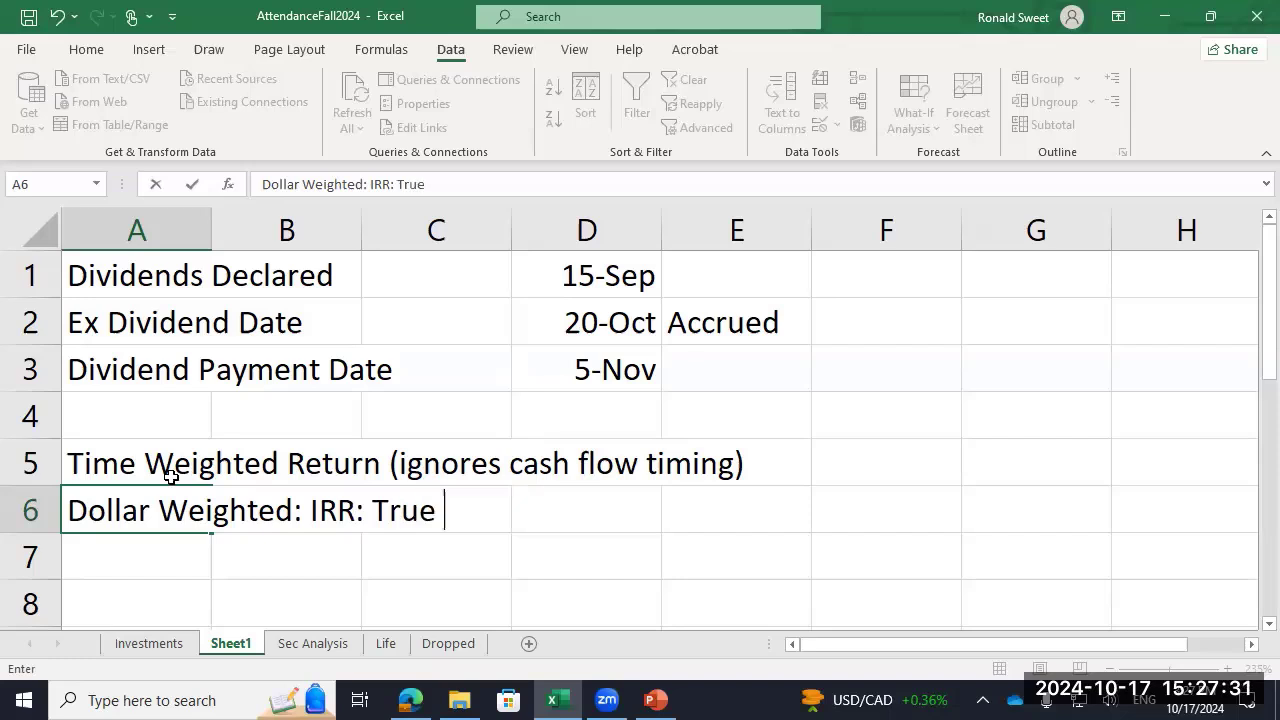
pyautogui.write('Return')
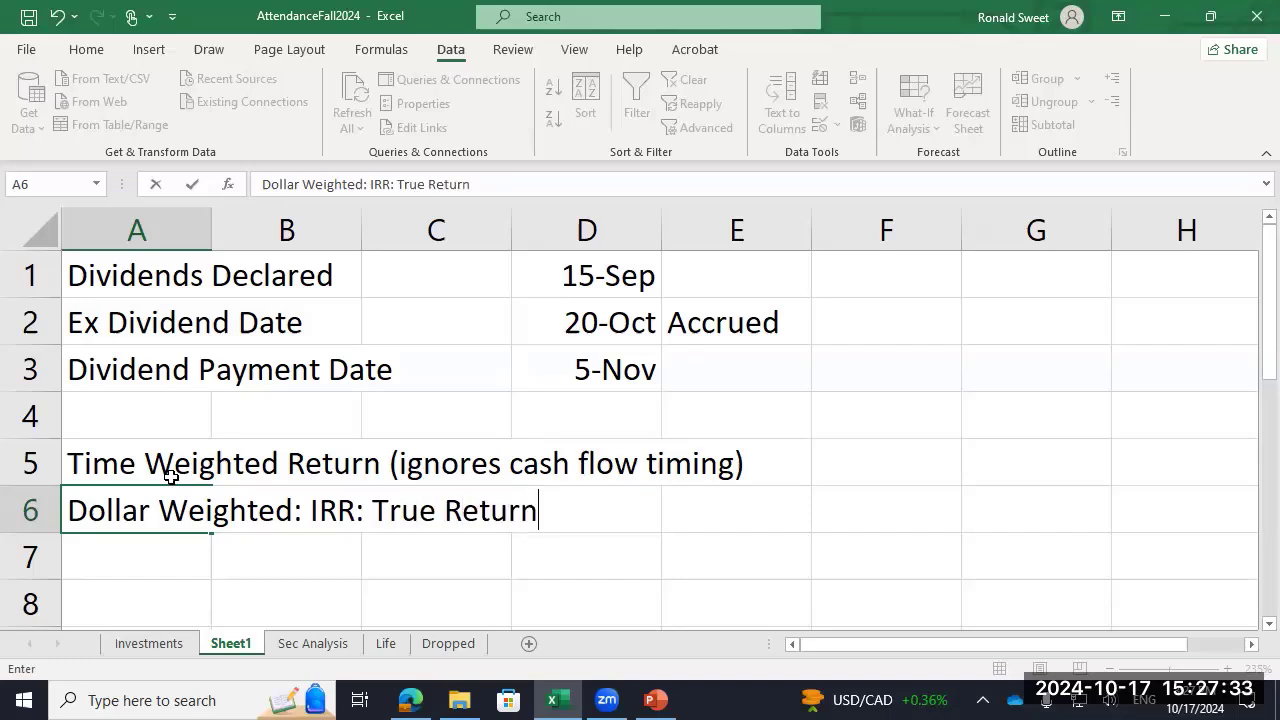
pyautogui.press('Return')
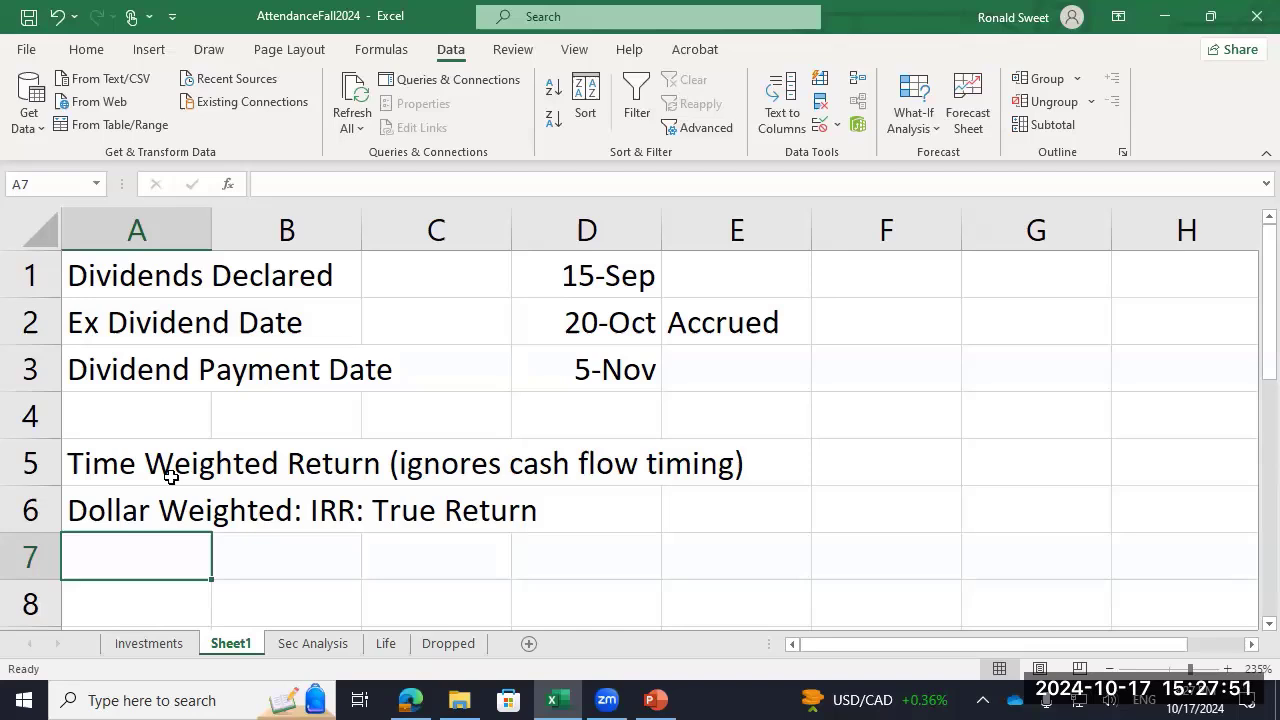
# Step: Enter 40% in cell F5 as the example time-weighted return
pyautogui.press('Up')
pyautogui.press('Up')
pyautogui.press('Right')
pyautogui.press('Right')
pyautogui.press('Right')
pyautogui.press('Right')
pyautogui.press('Right')
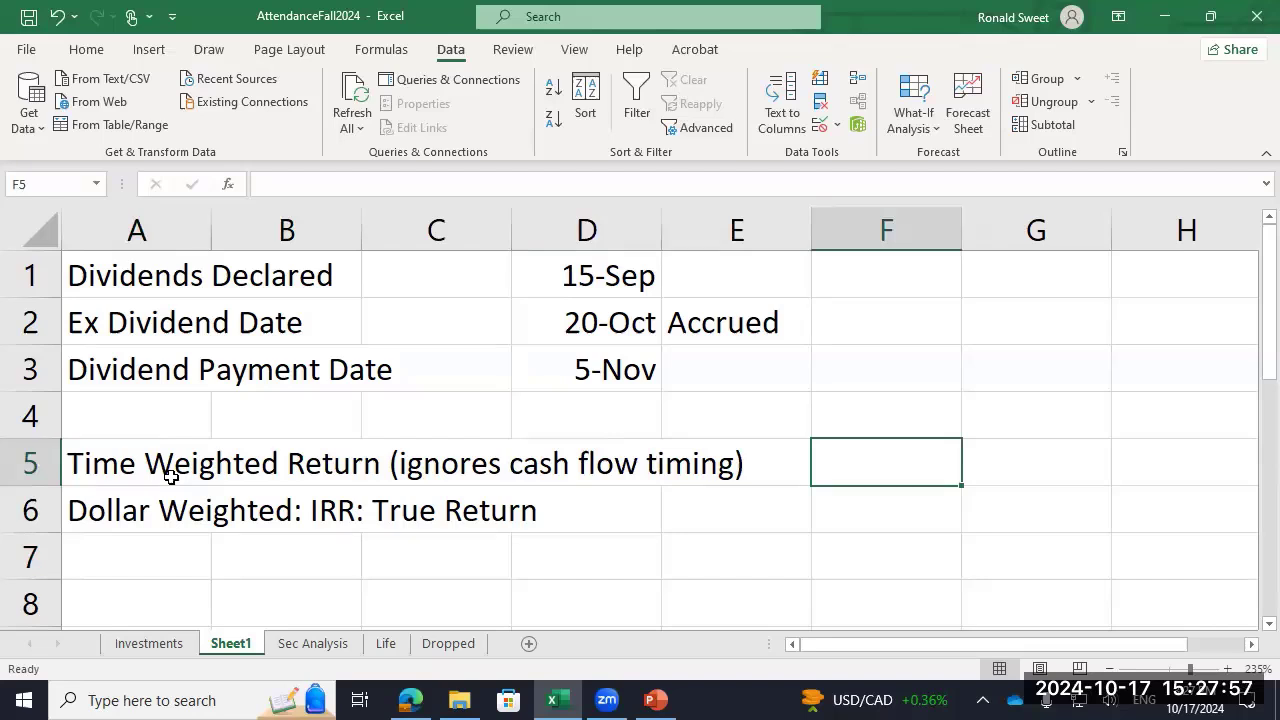
pyautogui.write('40%')
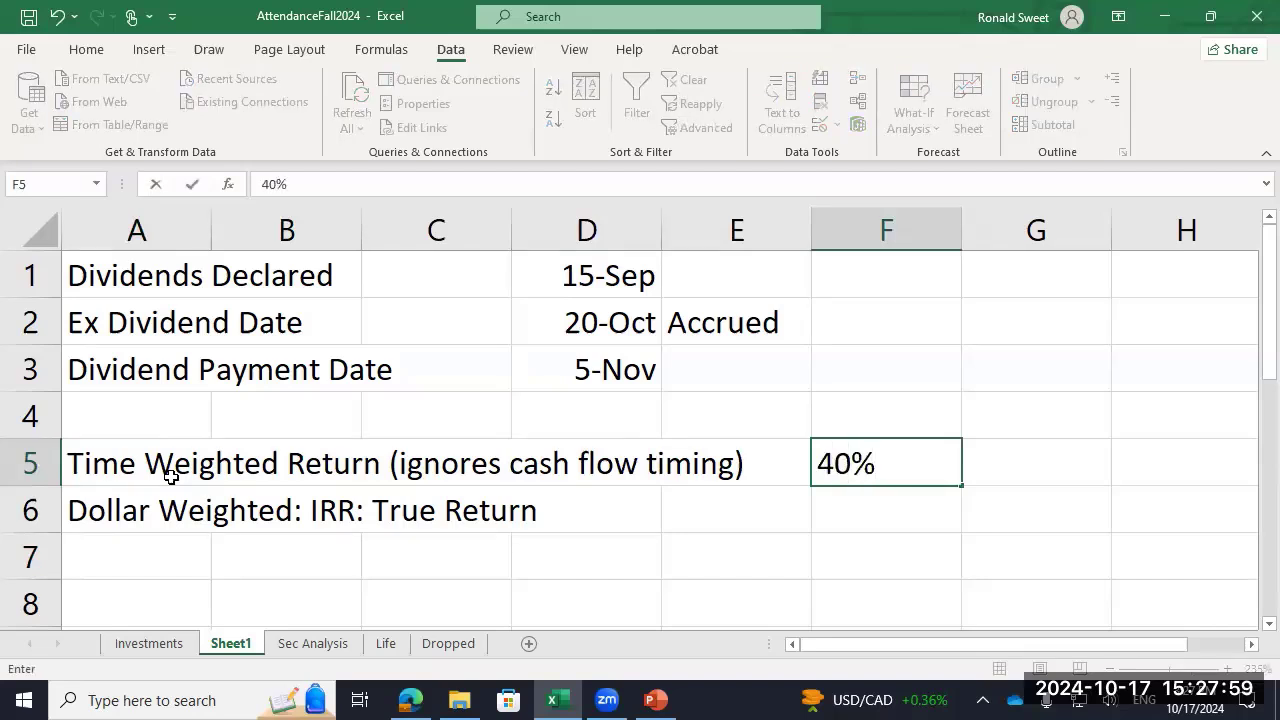
pyautogui.press('Return')
# Step: Enter 0.001 in cell F6 for the dollar-weighted return and format it as a percentage with two decimal places
pyautogui.write('.01')
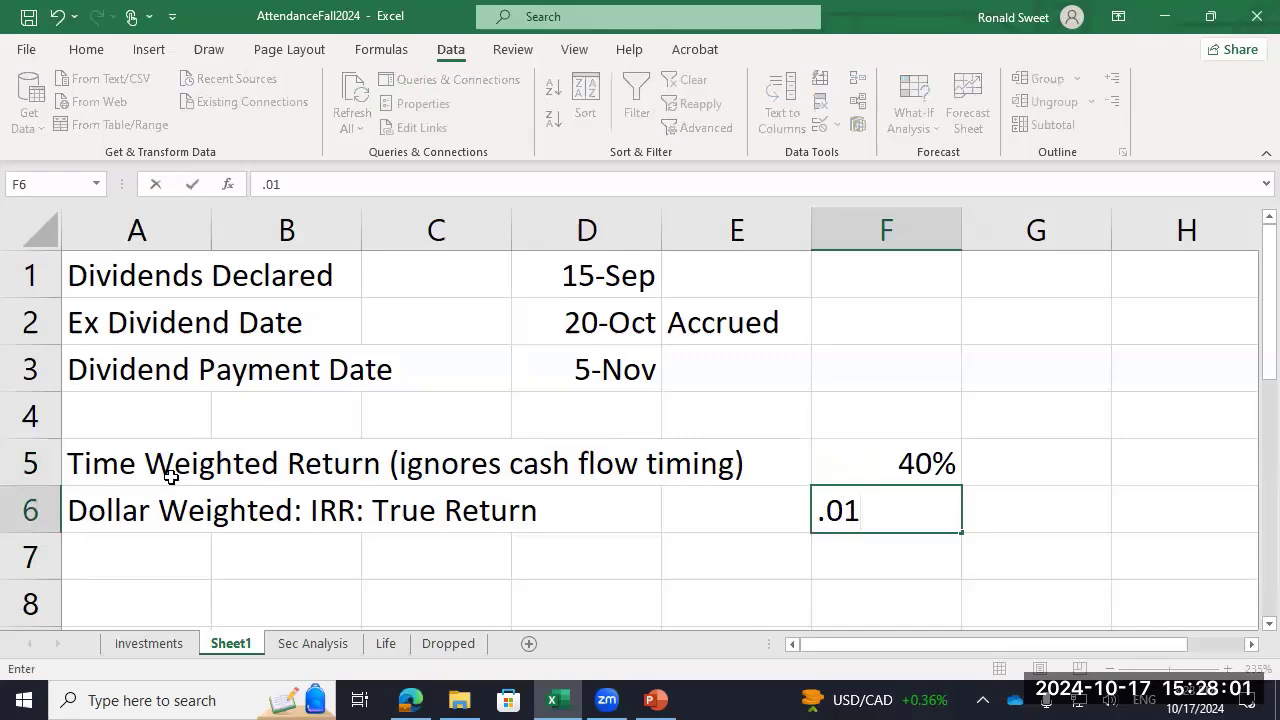
pyautogui.press('BackSpace')
pyautogui.write('01')
pyautogui.press('Return')
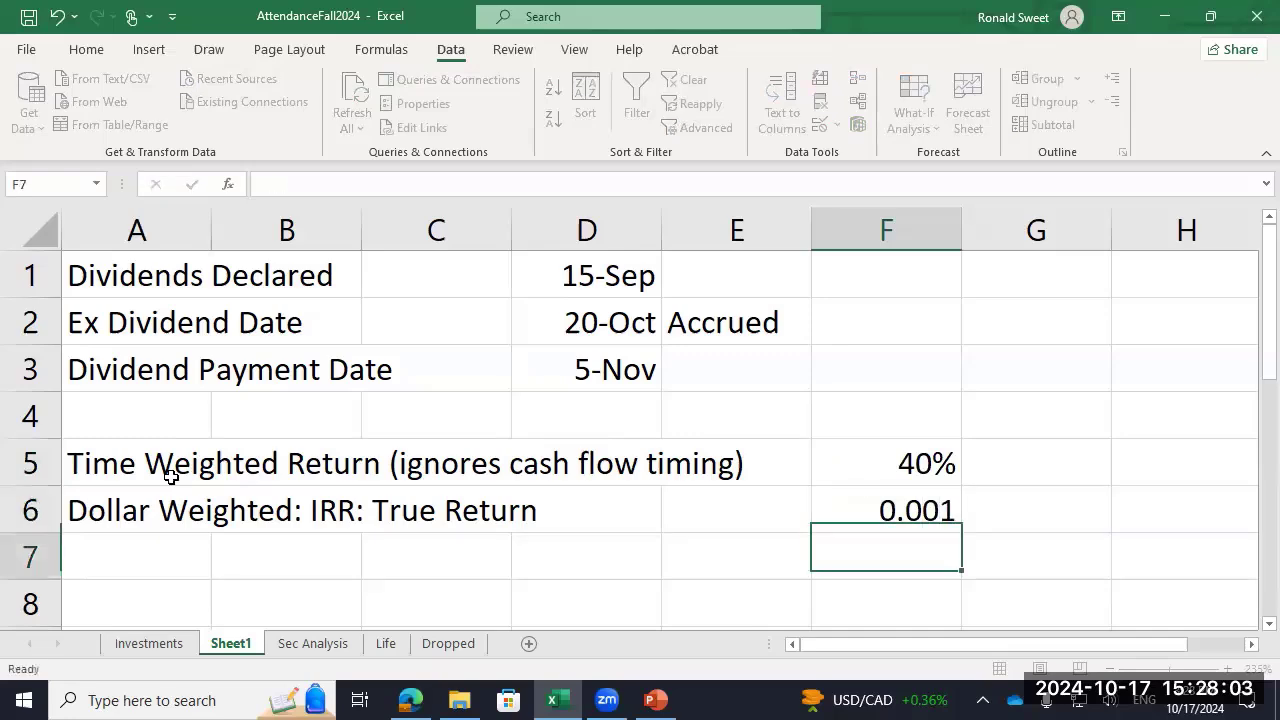
pyautogui.press('Up')
pyautogui.click(90, 50)
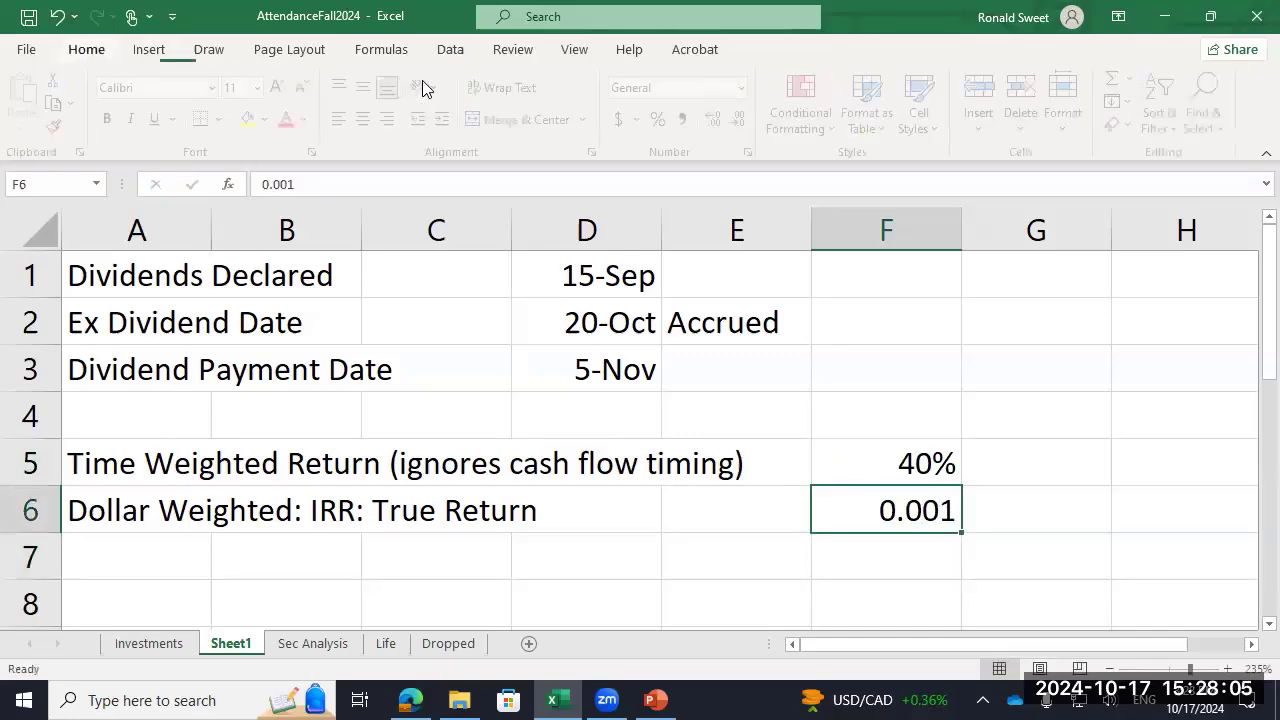
pyautogui.click(665, 119)
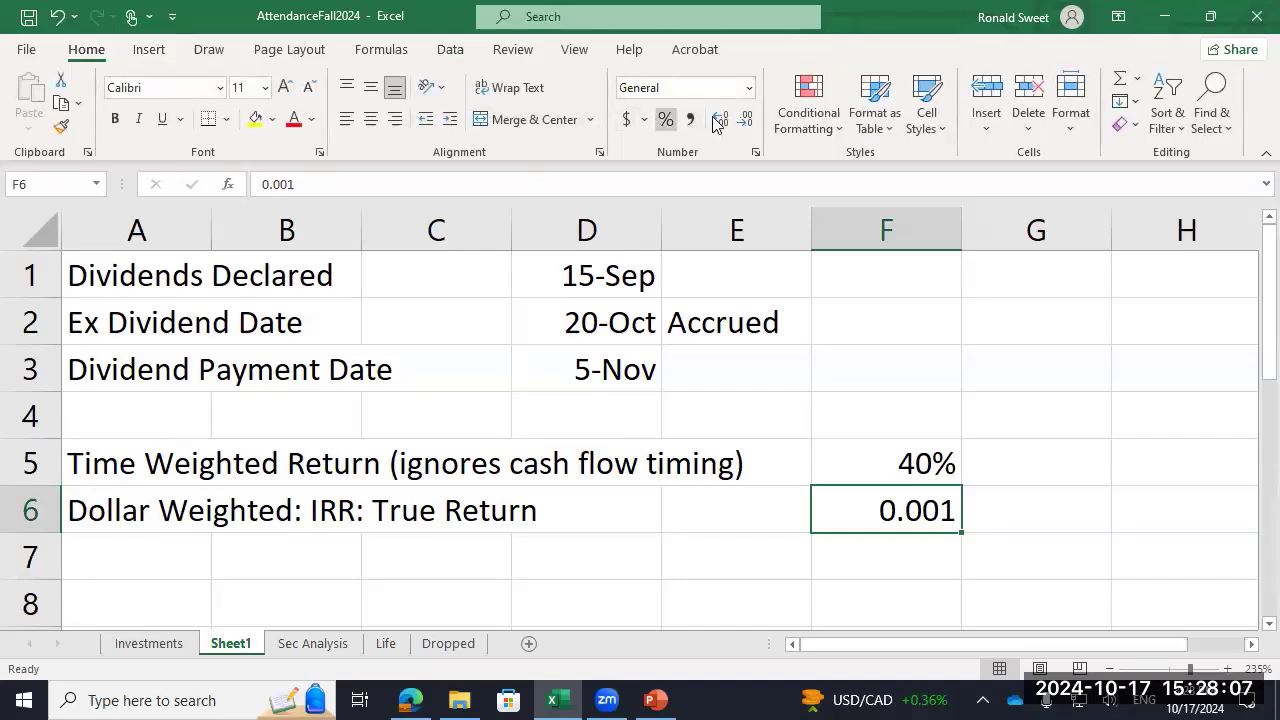
pyautogui.click(718, 120)
pyautogui.click(718, 120)
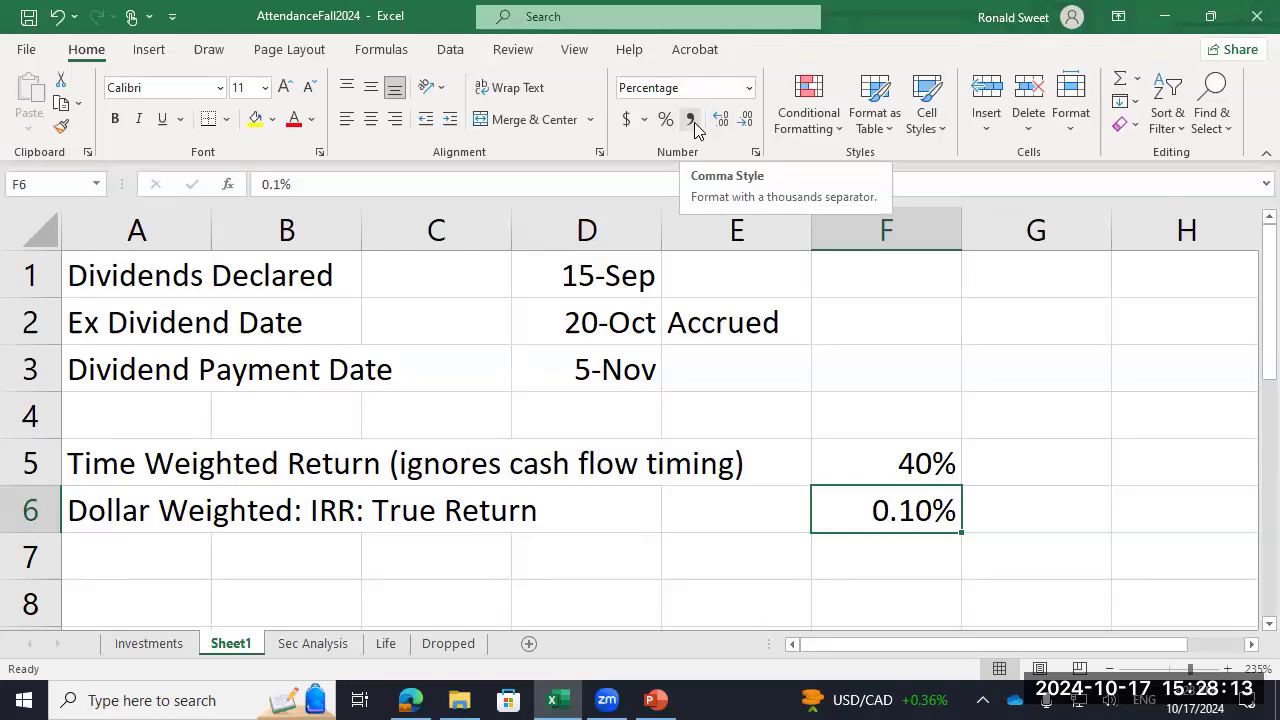
# Step: Add the note "Bad timing of retail investors" in cell G6 beside the dollar-weighted return
pyautogui.press('Right')
pyautogui.write('Bad t')
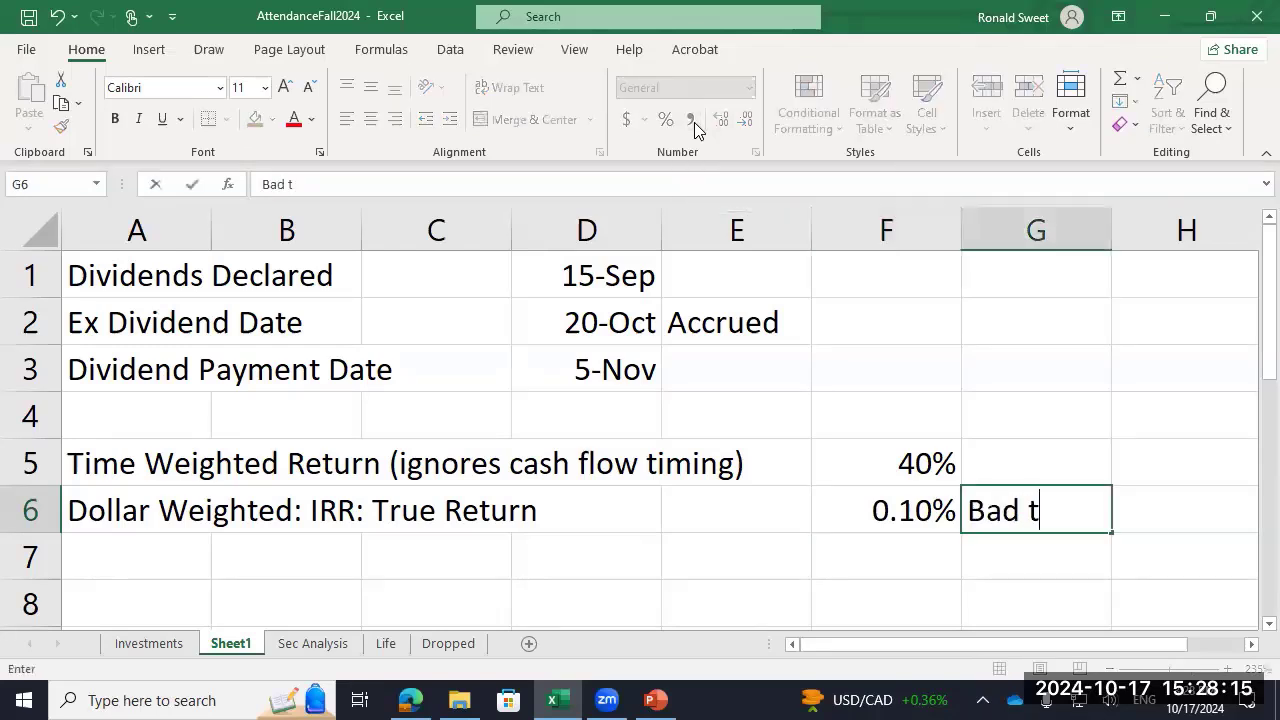
pyautogui.write('iming of retail')
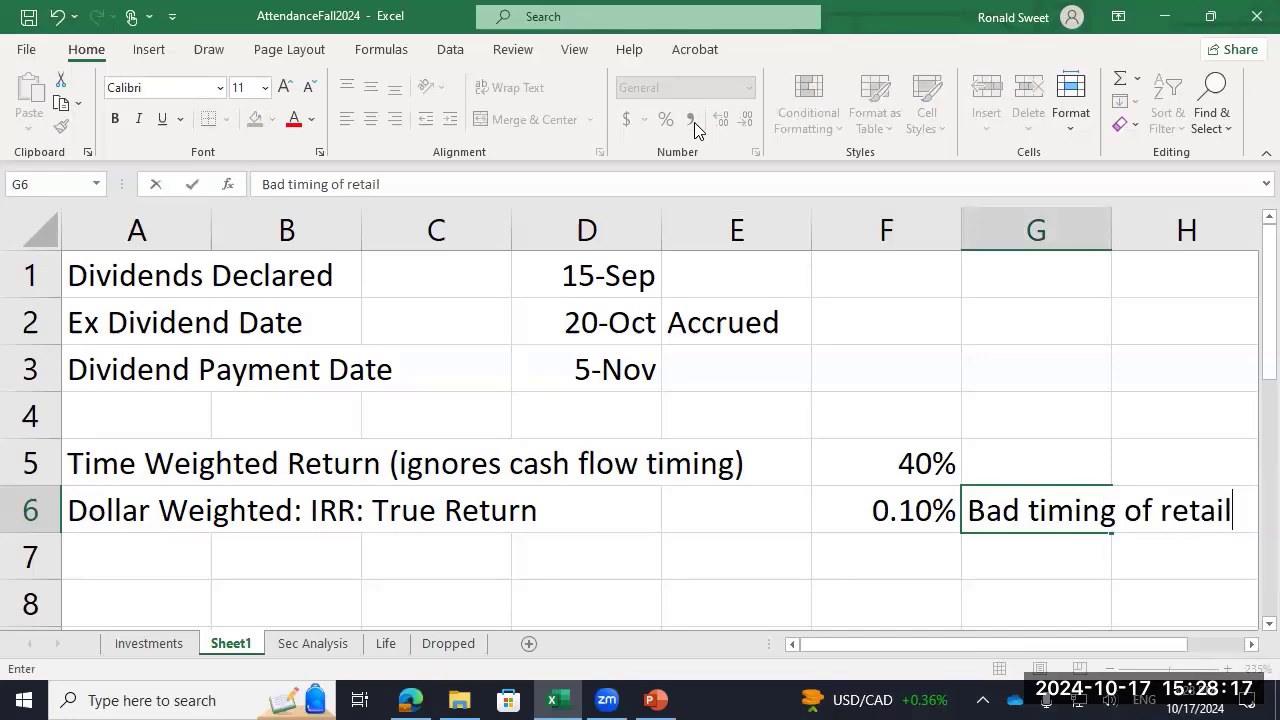
pyautogui.write(' investors')
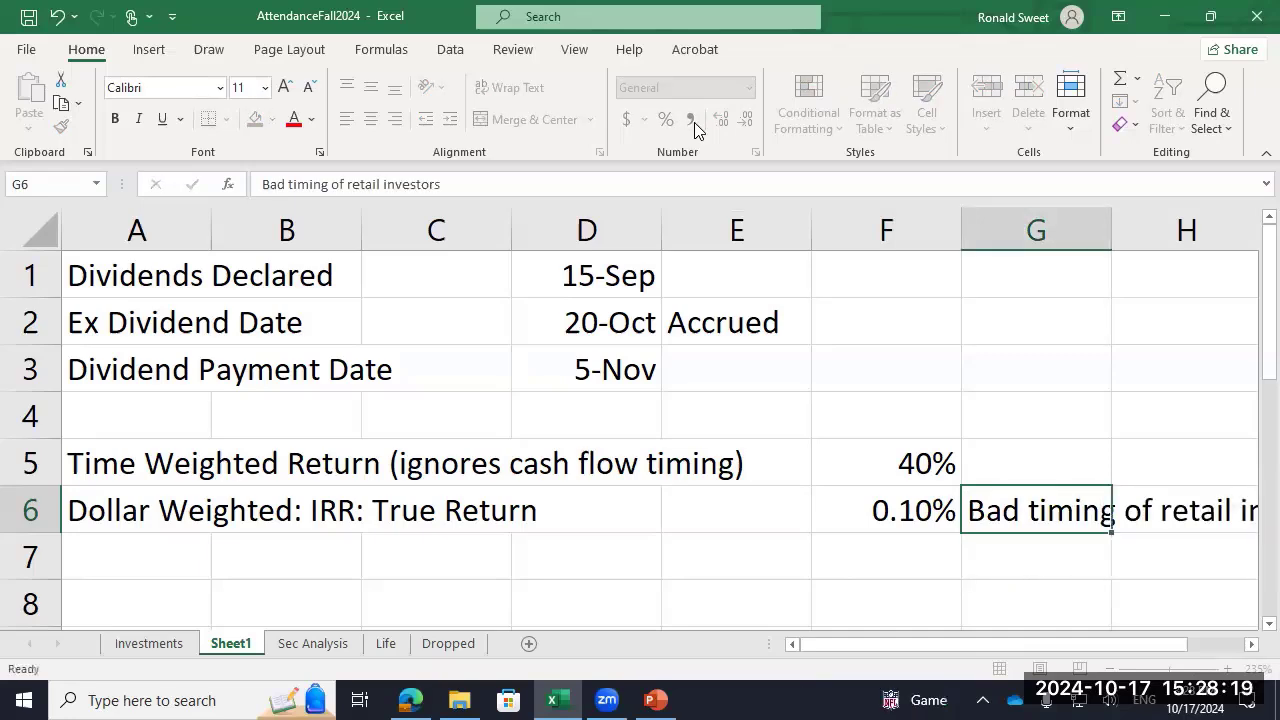
pyautogui.press('Right')
pyautogui.press('Left')
pyautogui.press('Left')
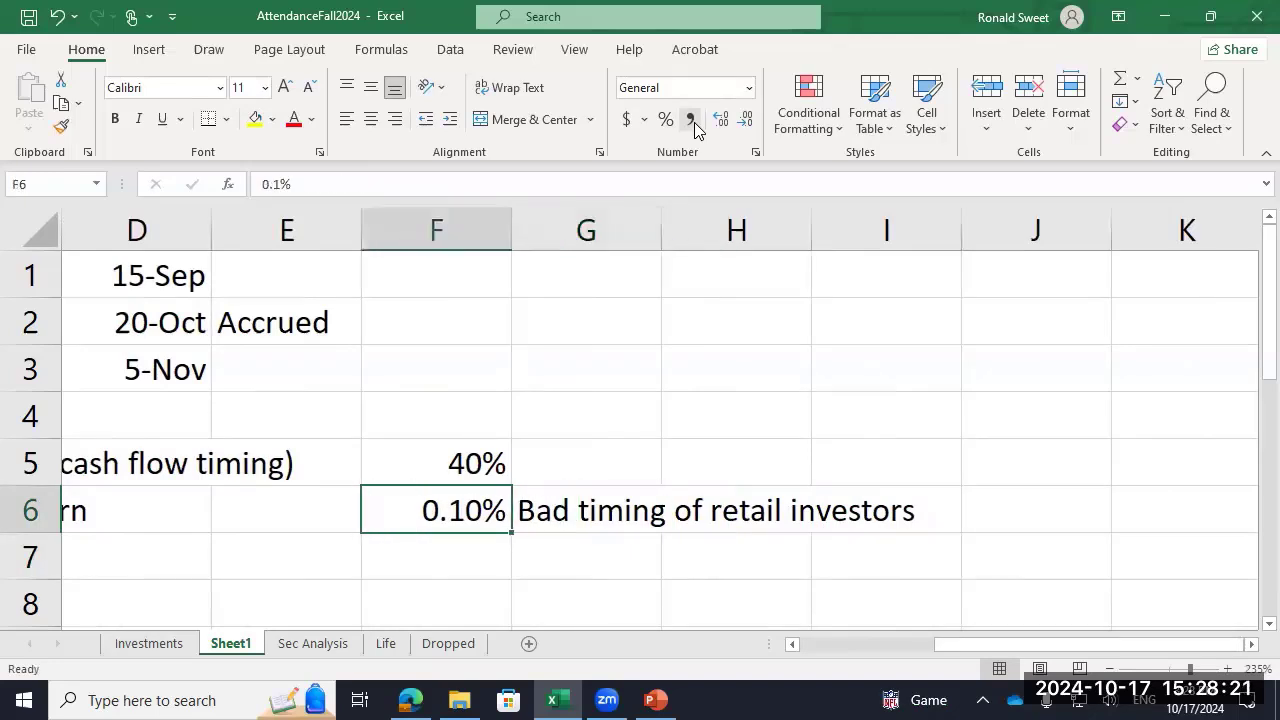
# Step: Compare the example time-weighted return in cell F5 with the dollar-weighted return in cell F6
pyautogui.press('Up')
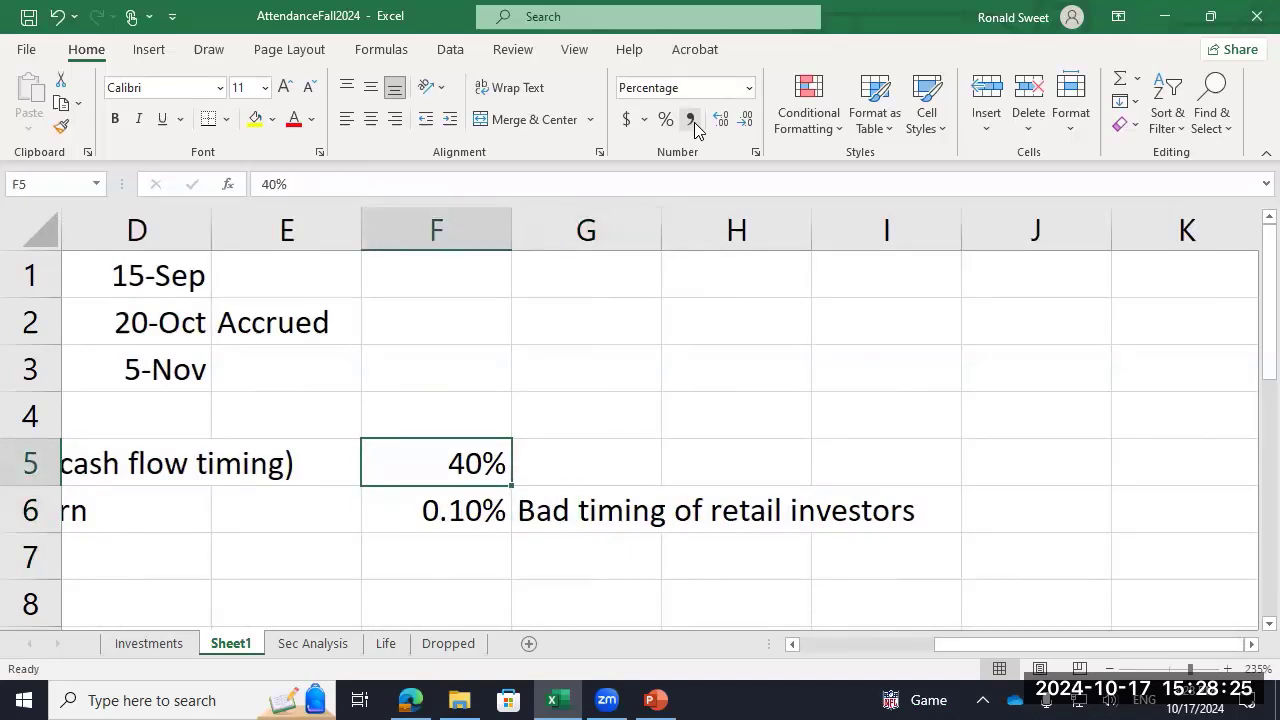
pyautogui.press('Down')
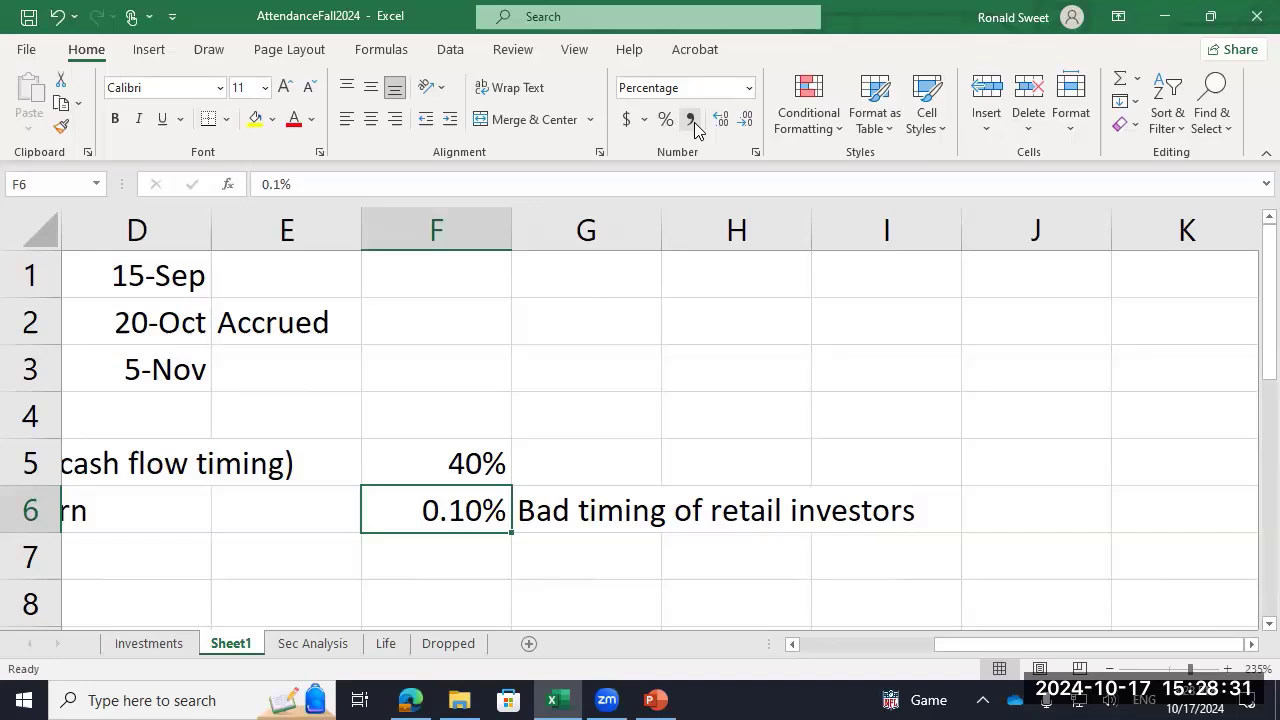
pyautogui.press('Up')
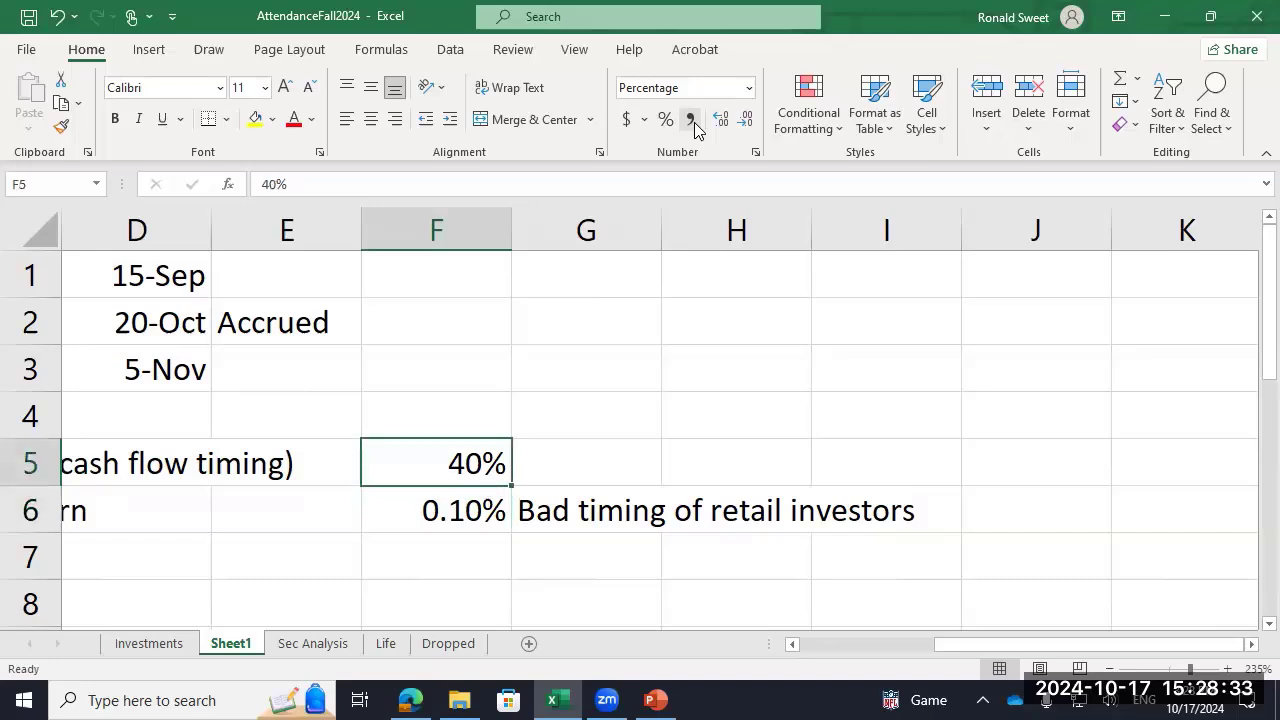
pyautogui.press('Right')
pyautogui.press('Left')
pyautogui.press('Down')
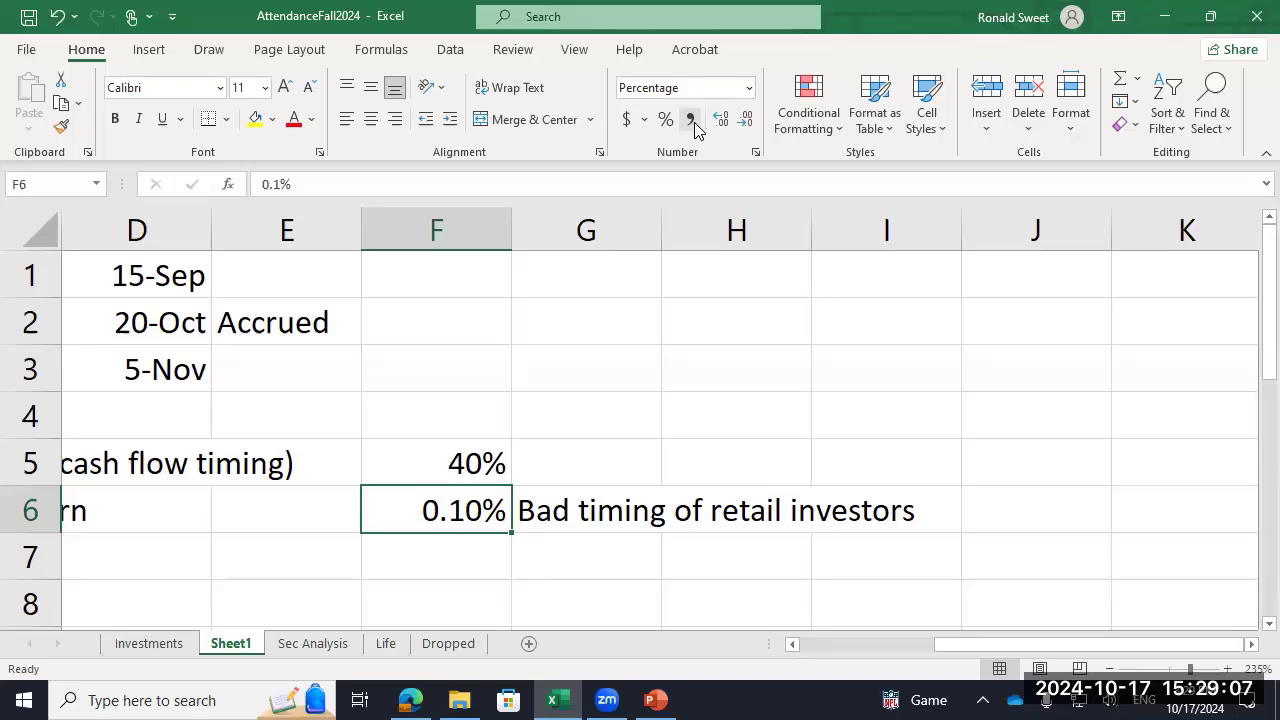
pyautogui.press('Up')
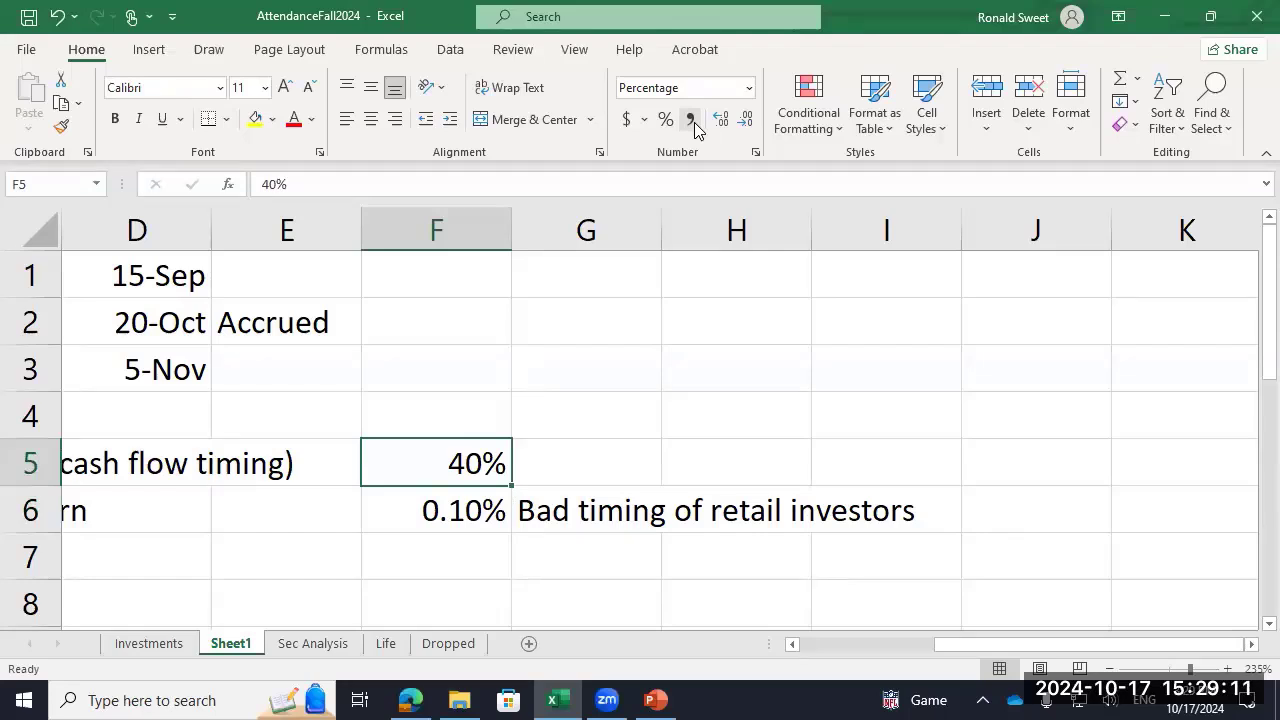
pyautogui.press('Down')
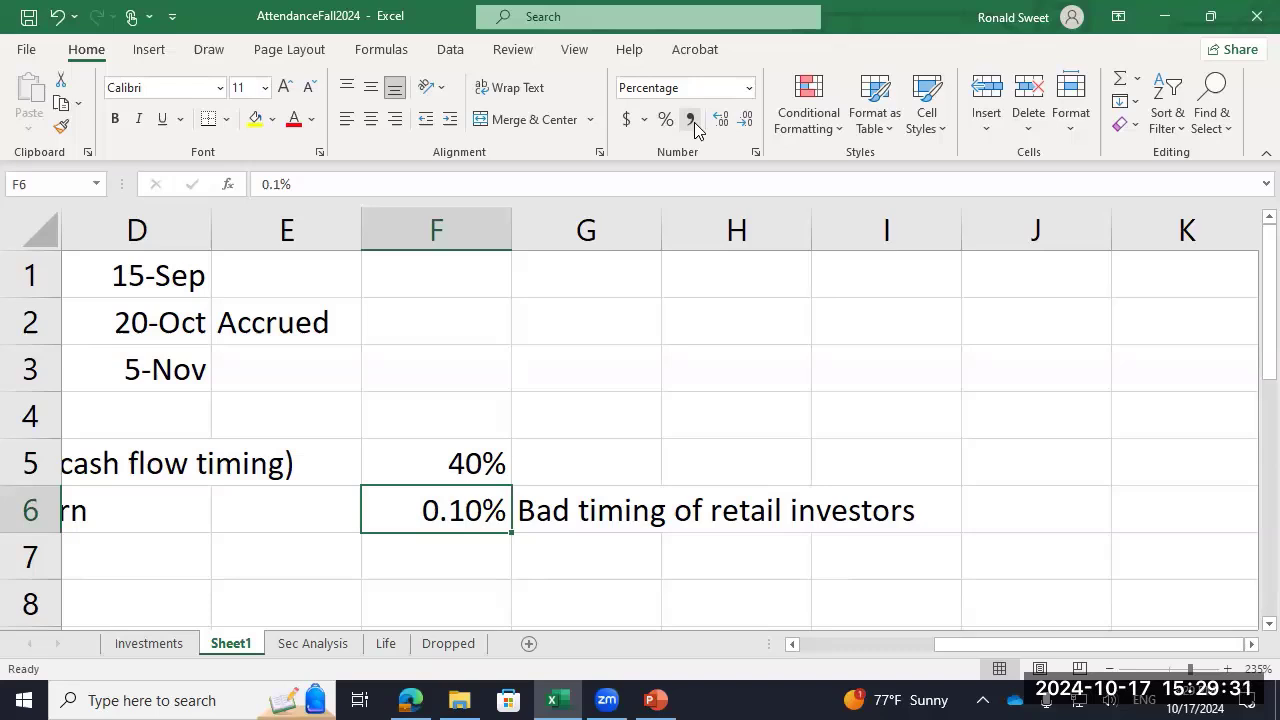
# Step: Prefix the time-weighted return label in cell A5 with "CFA: Modified Dietz:"
pyautogui.press('Home')
pyautogui.press('Up')
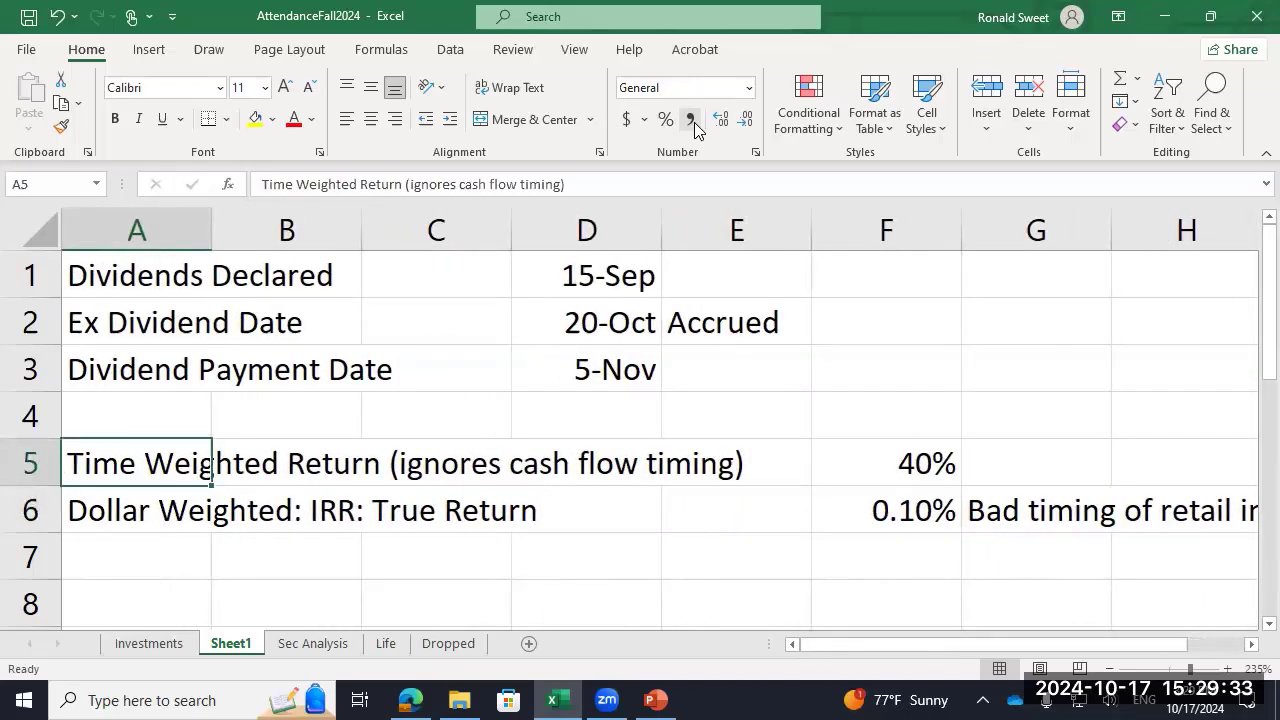
pyautogui.press('F2')
pyautogui.press('Home')
pyautogui.write('CFA: ')
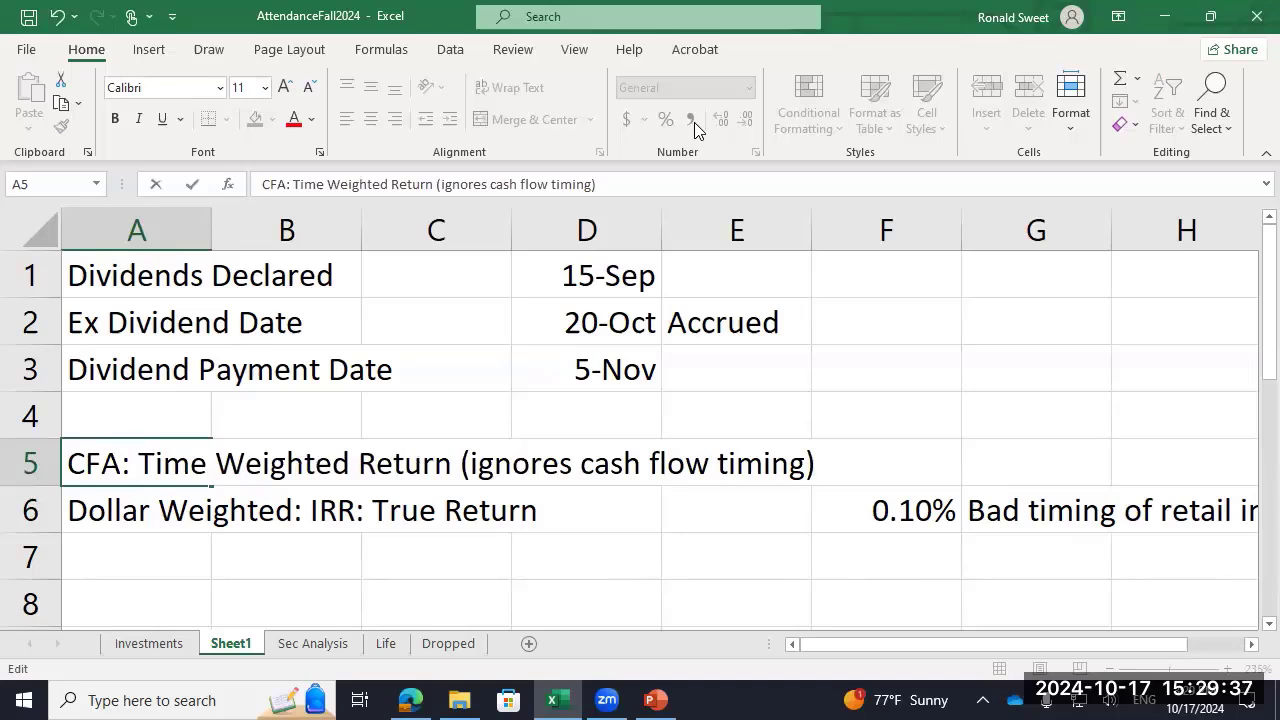
pyautogui.write('Modified Die')
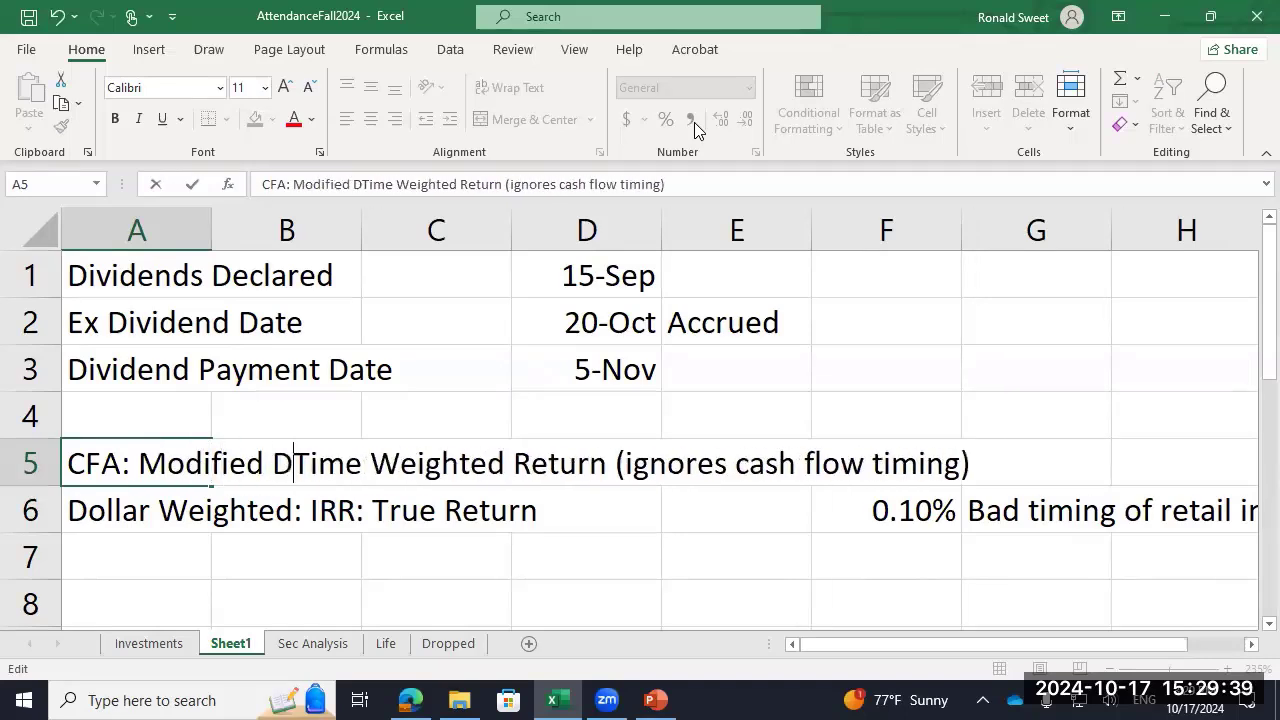
pyautogui.write('tz:')
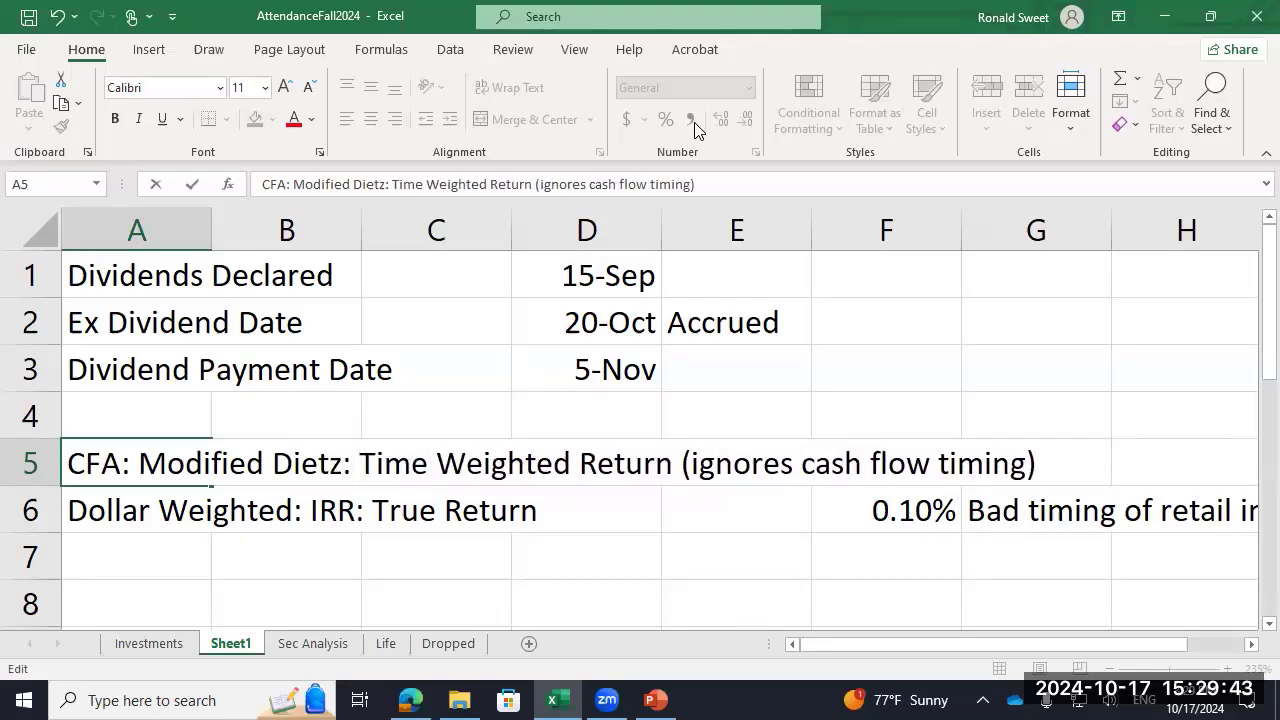
pyautogui.press('Return')
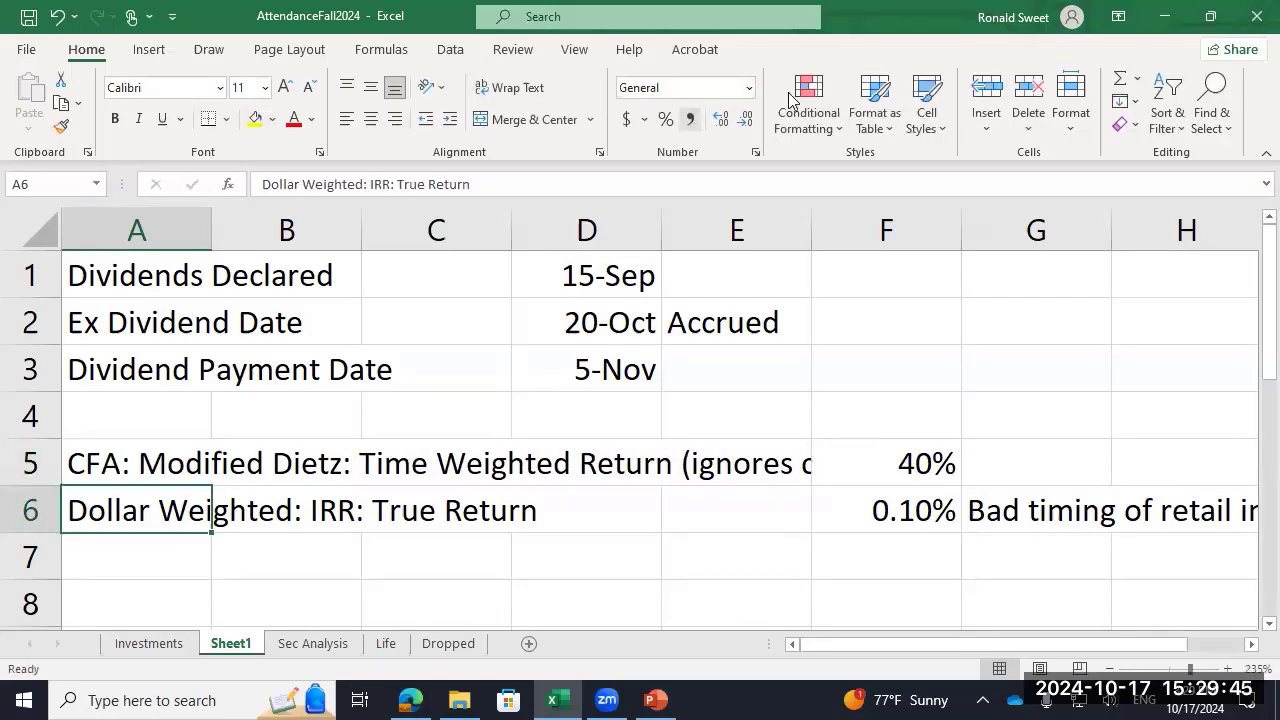
# Step: Switch to PowerPoint, present the Measuring Return slides from the current one to review the holding period return formula, and end the show
pyautogui.click(655, 700)
pyautogui.click(92, 87)
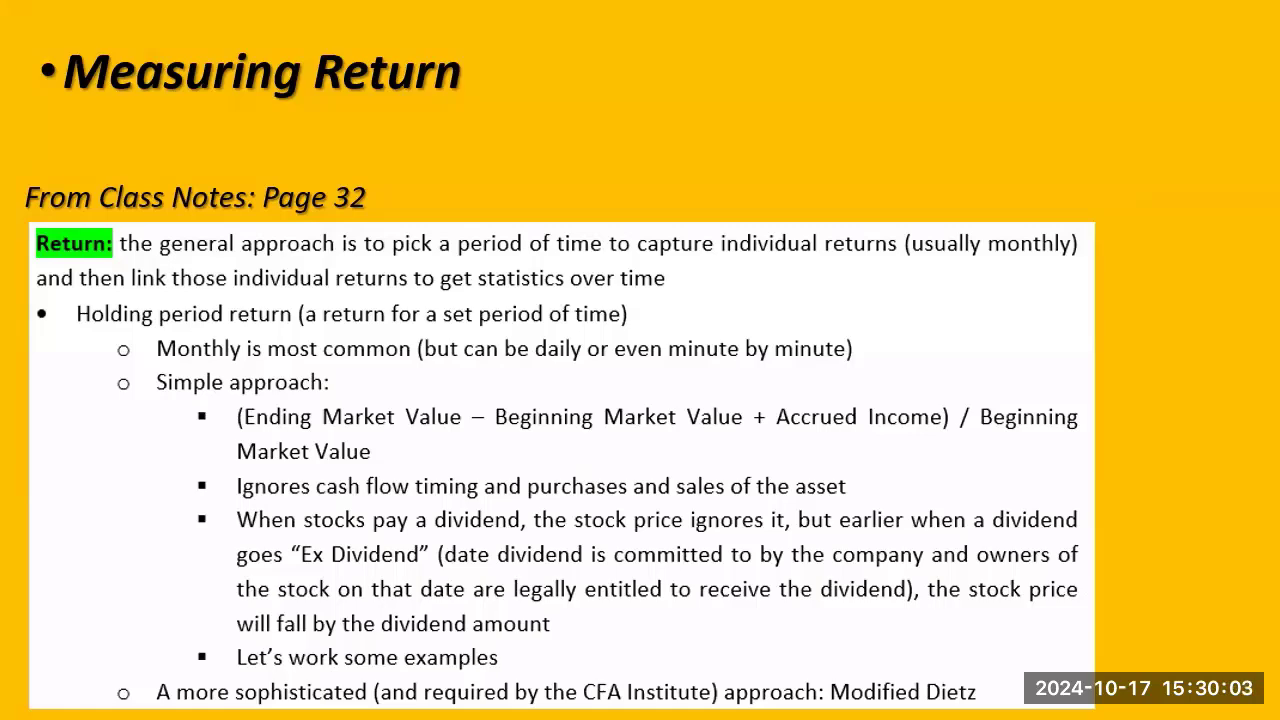
pyautogui.click(148, 208)
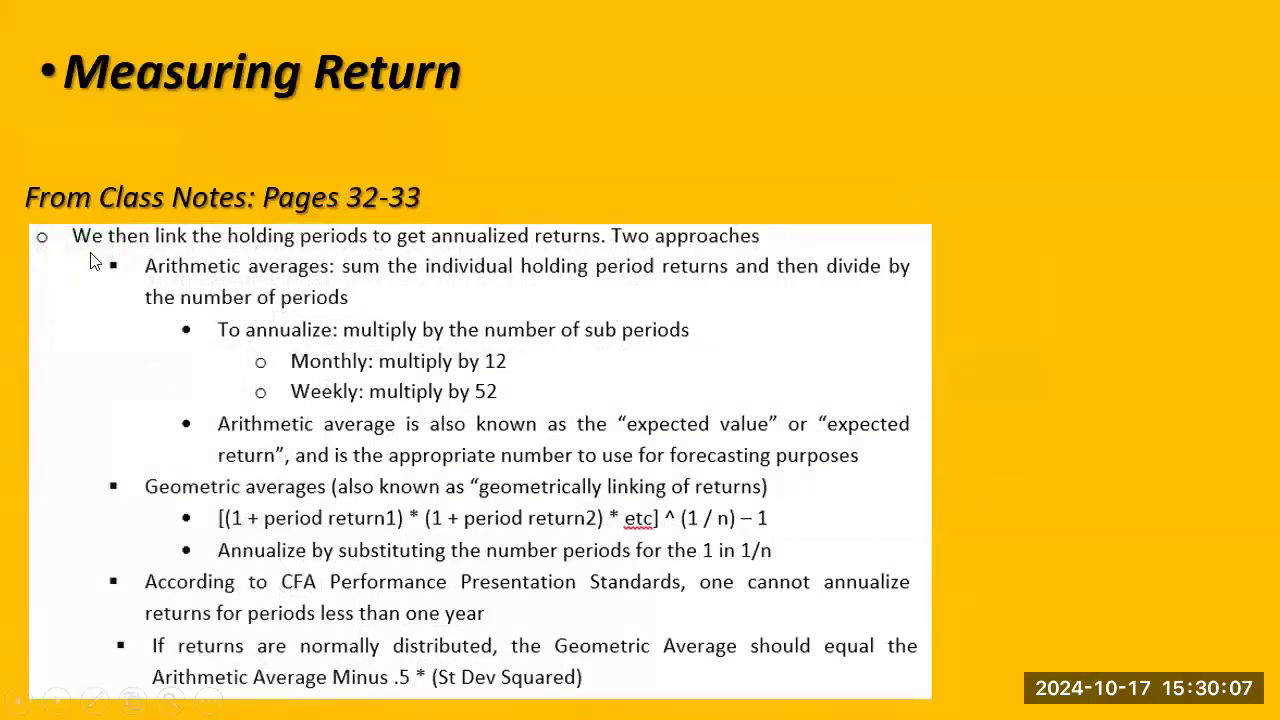
pyautogui.click(150, 696)
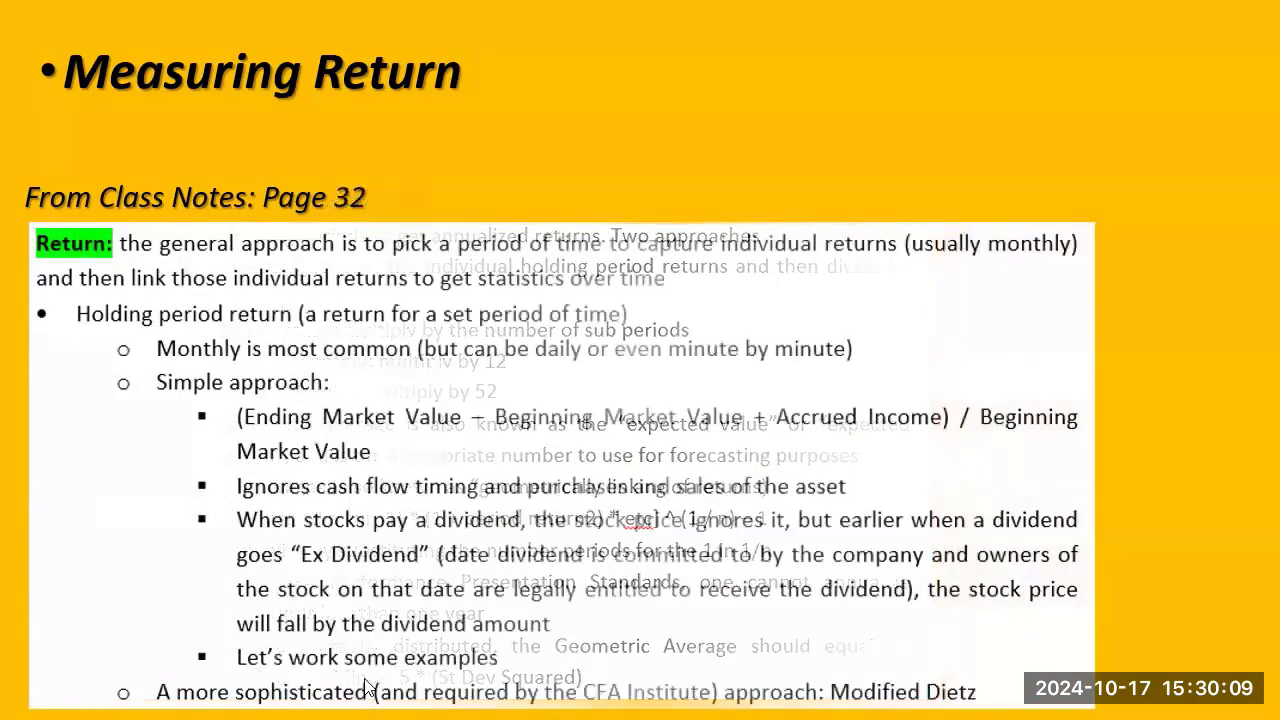
pyautogui.rightClick(340, 112)
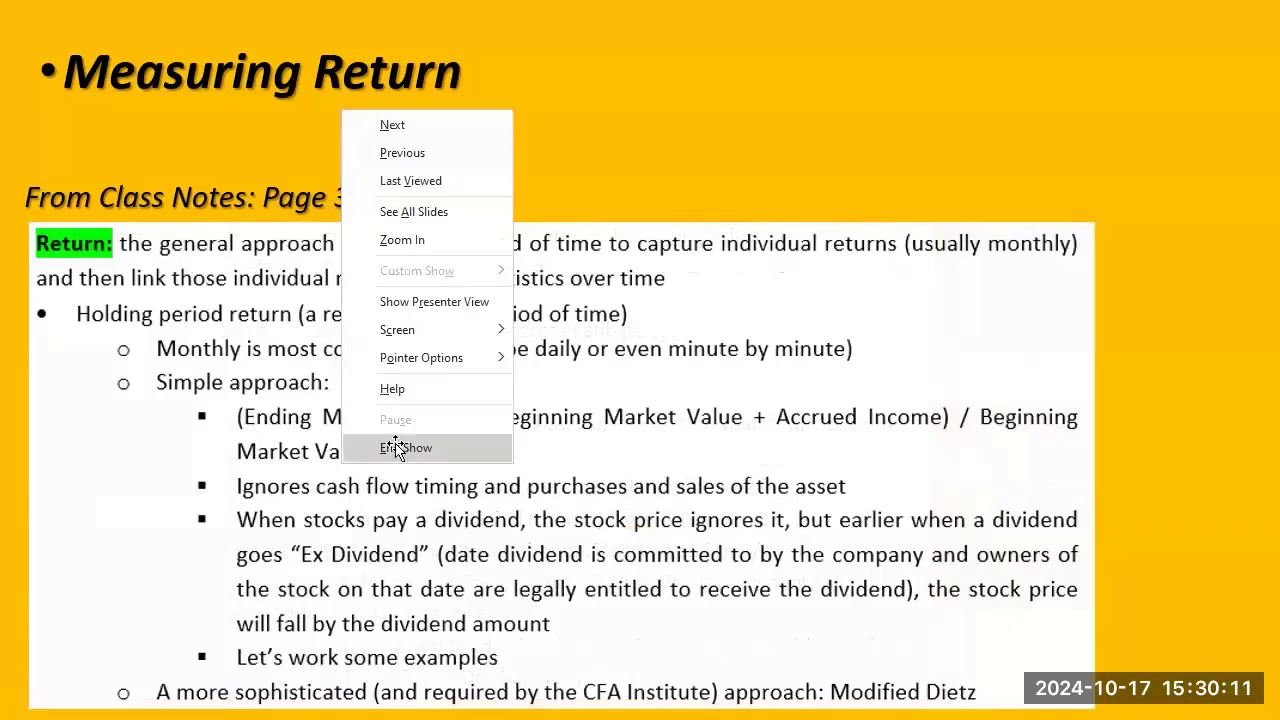
pyautogui.click(398, 446)
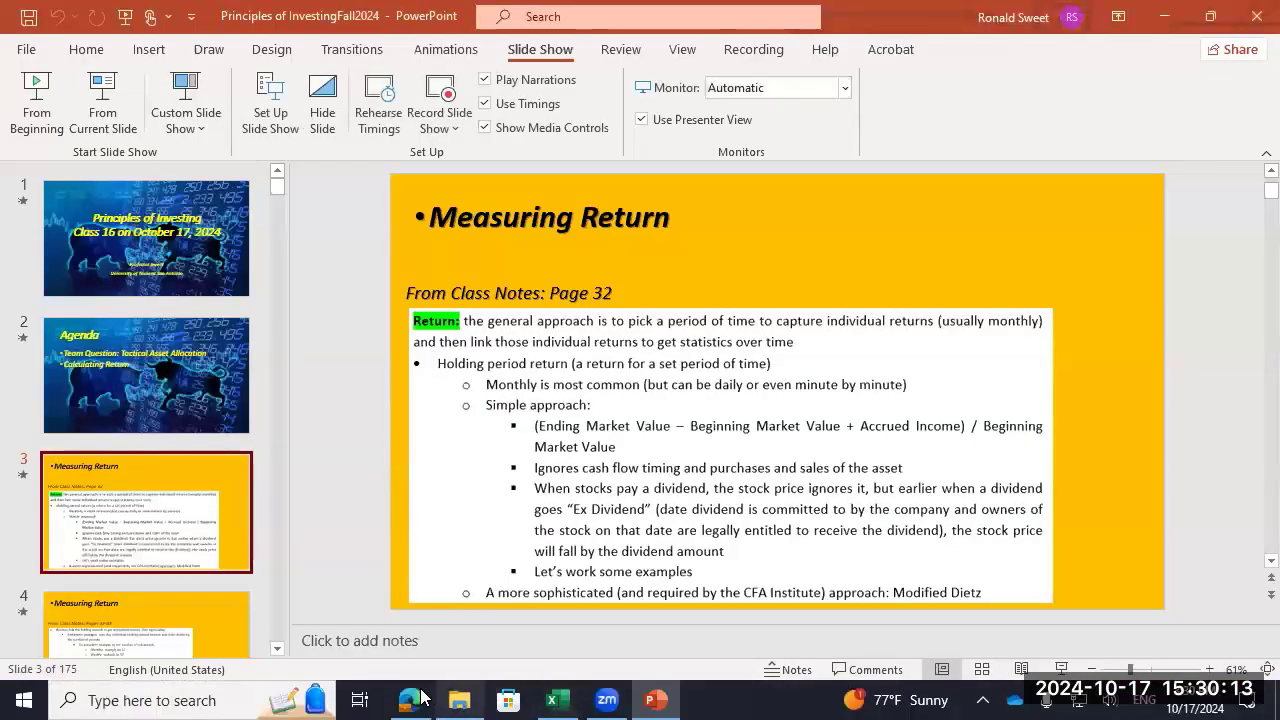
# Step: Switch to the browser and find the July 2024 prices and dividend in Costco's Yahoo Finance price history
pyautogui.click(420, 697)
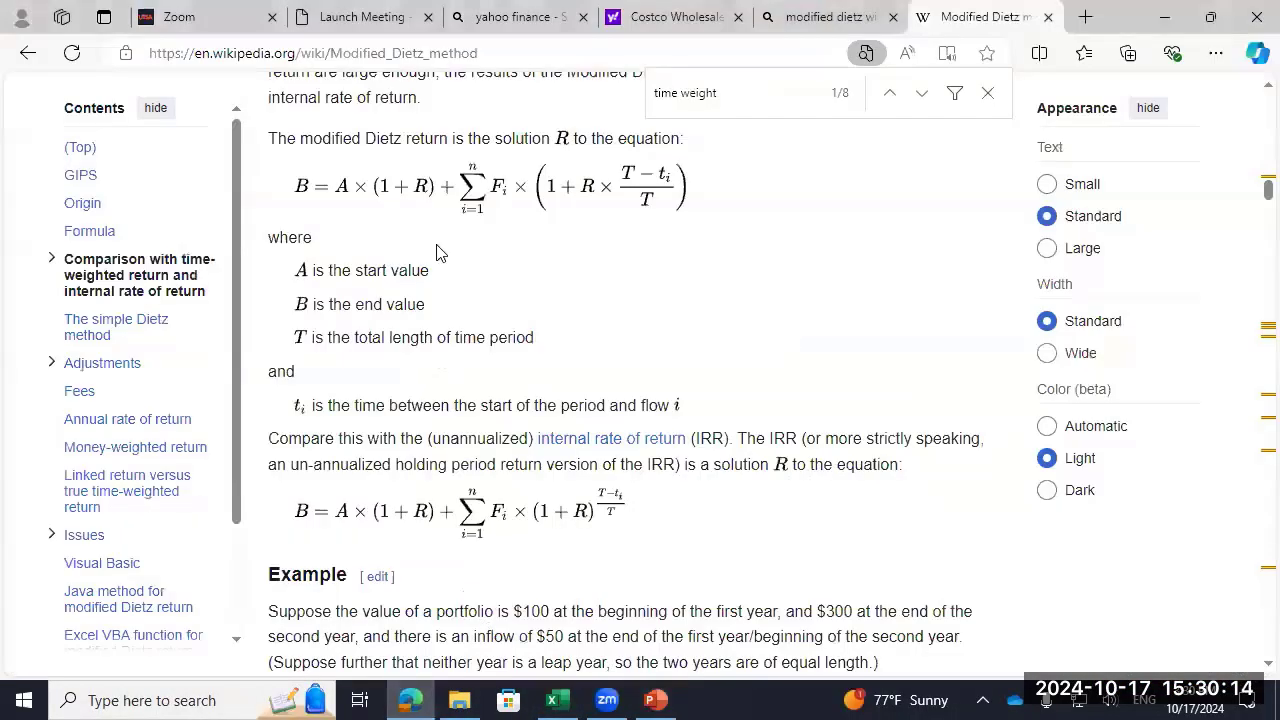
pyautogui.click(676, 16)
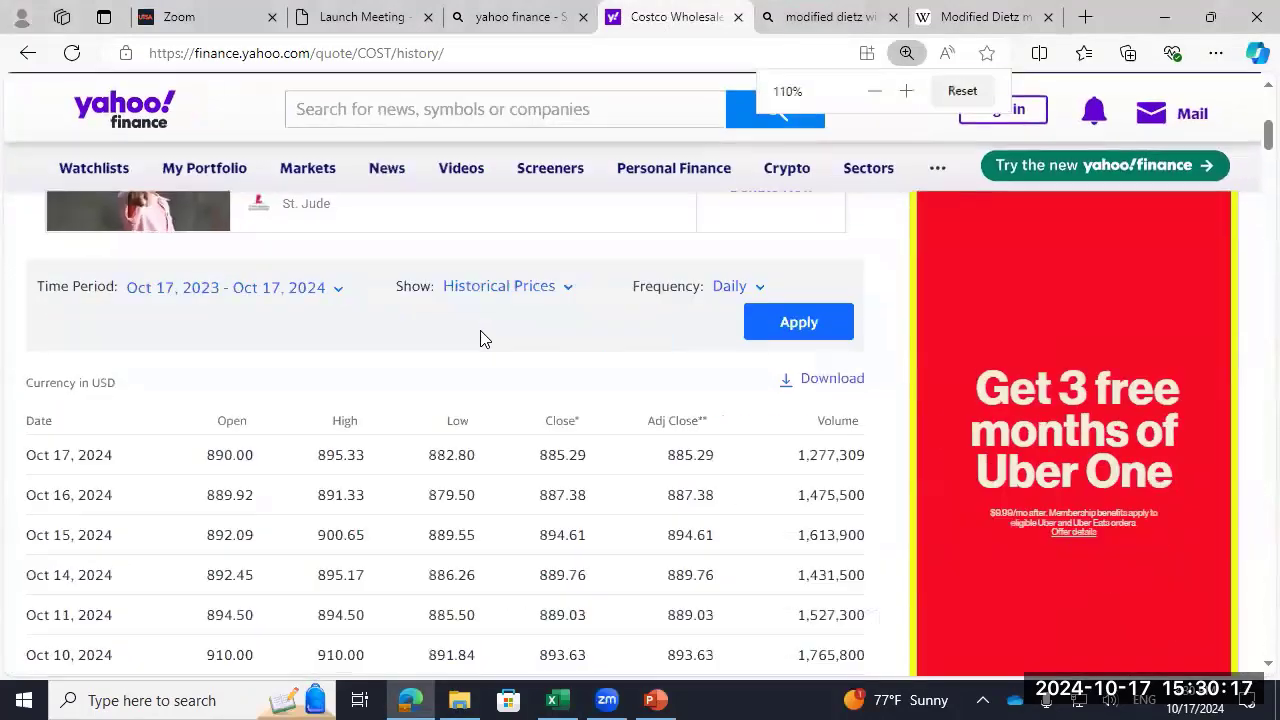
pyautogui.hotkey('ctrl', '-')
pyautogui.scroll(-10, 476, 341)
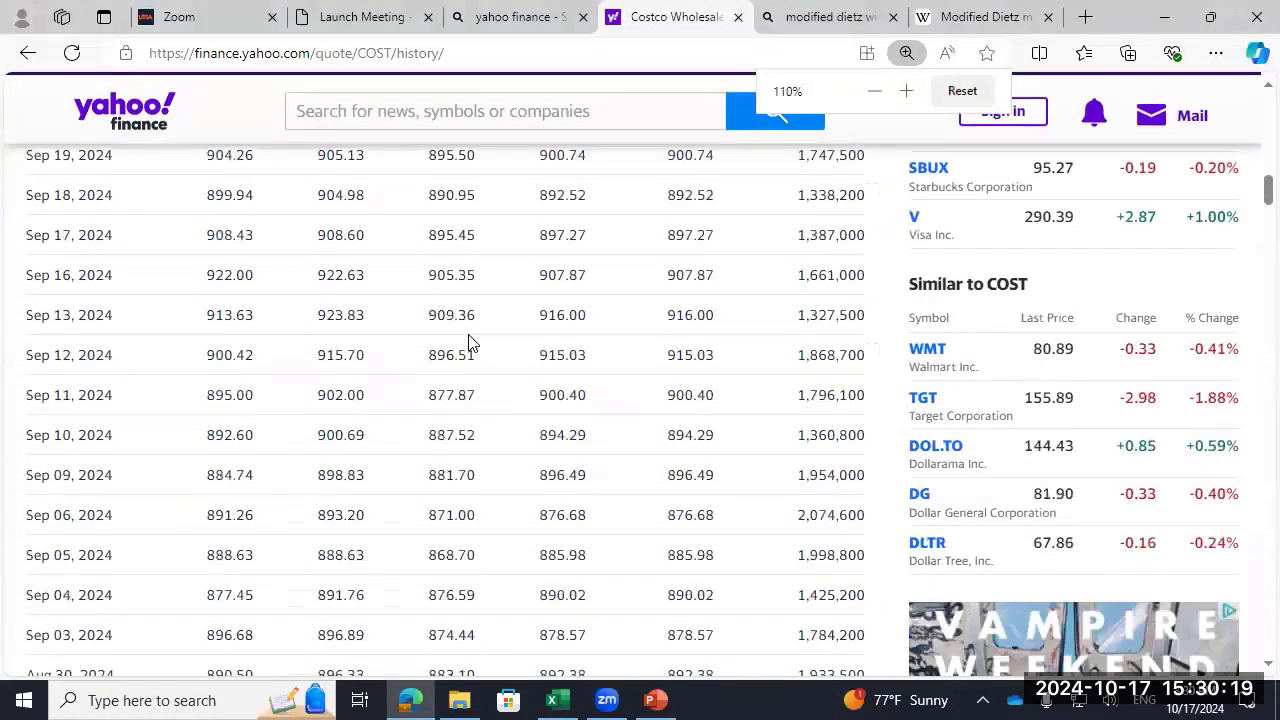
pyautogui.scroll(-10, 470, 342)
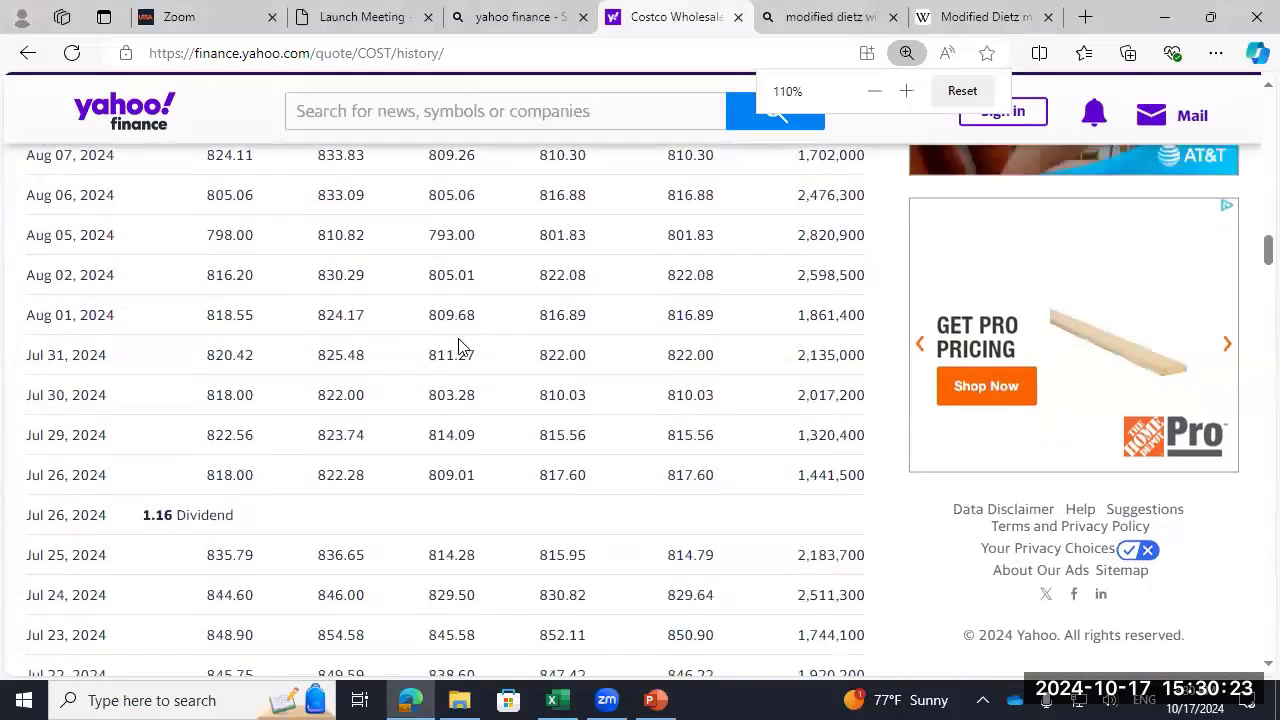
pyautogui.scroll(-2, 463, 343)
# Step: Switch to Excel and enter the heading "CostCo July HPR" in cell A11
pyautogui.click(551, 700)
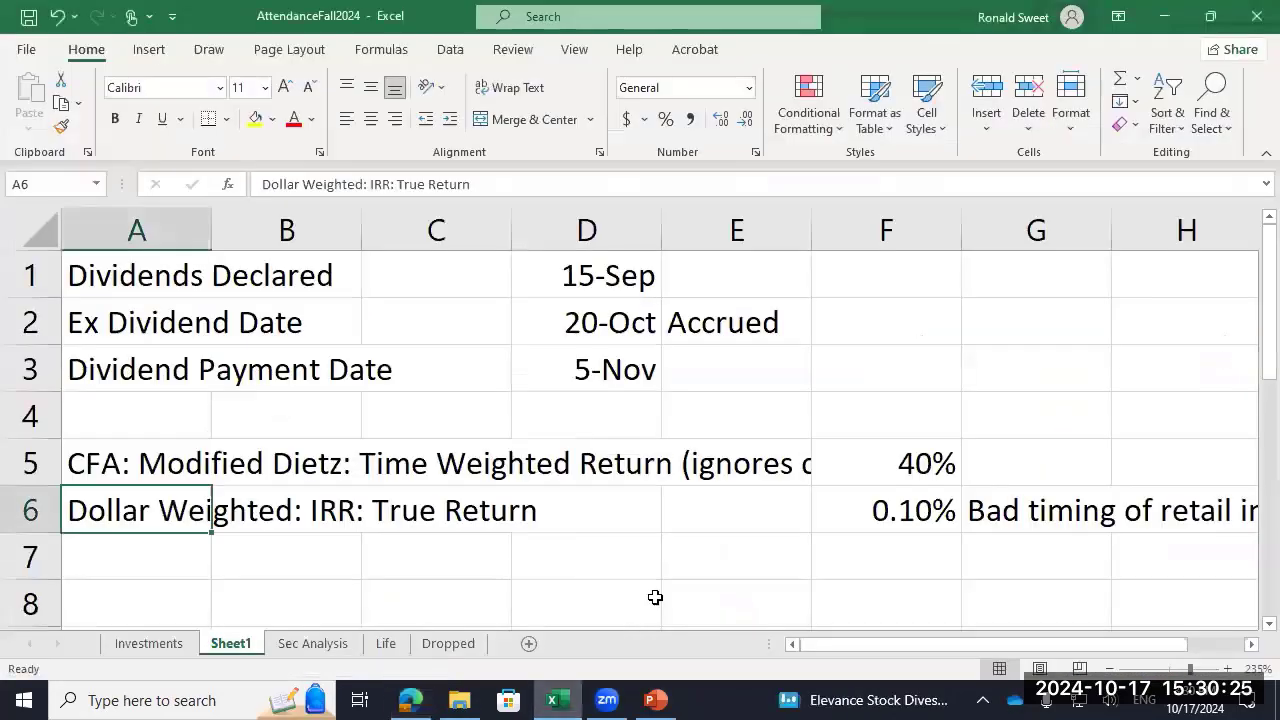
pyautogui.scroll(-2, 195, 593)
pyautogui.click(134, 484)
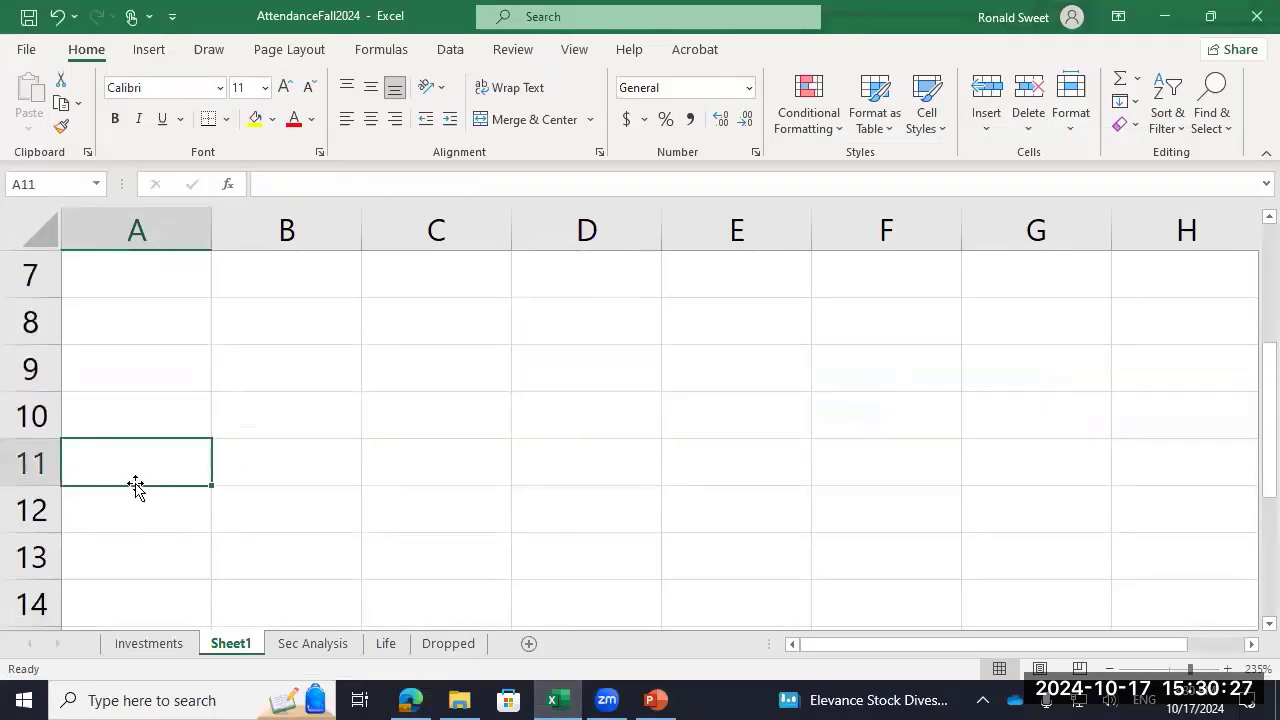
pyautogui.write('CostCo ')
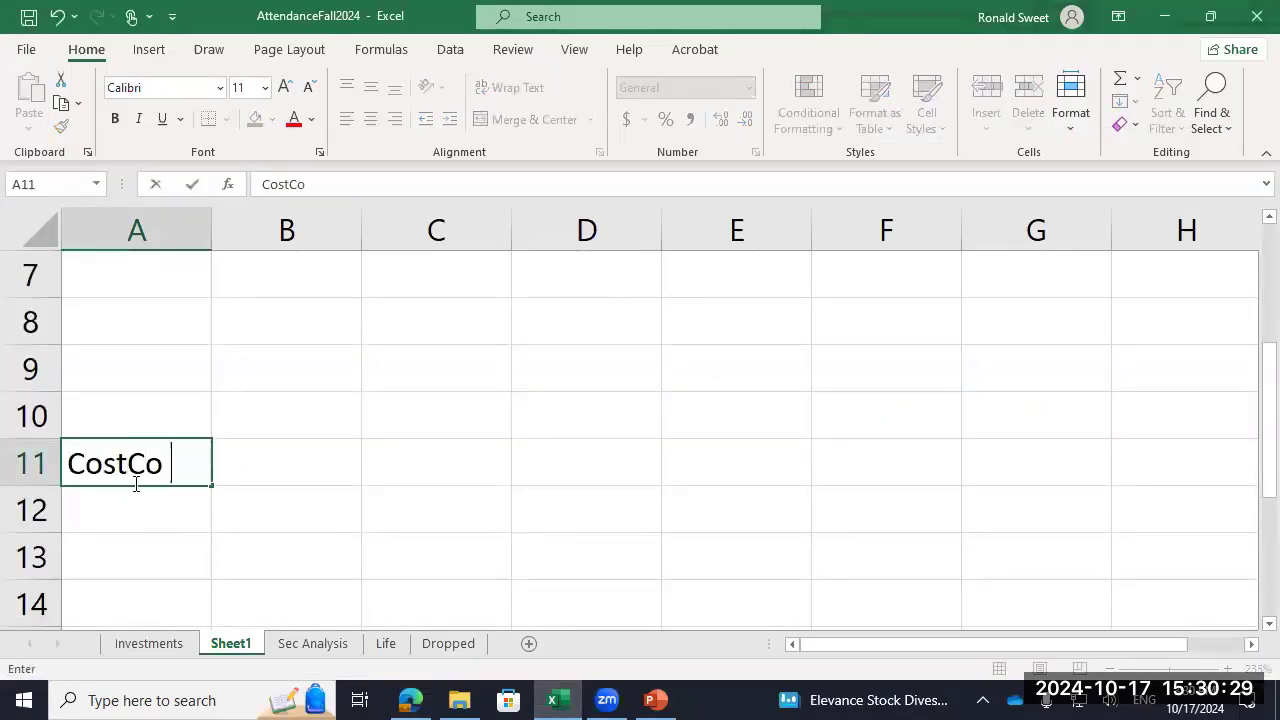
pyautogui.write('July HPR')
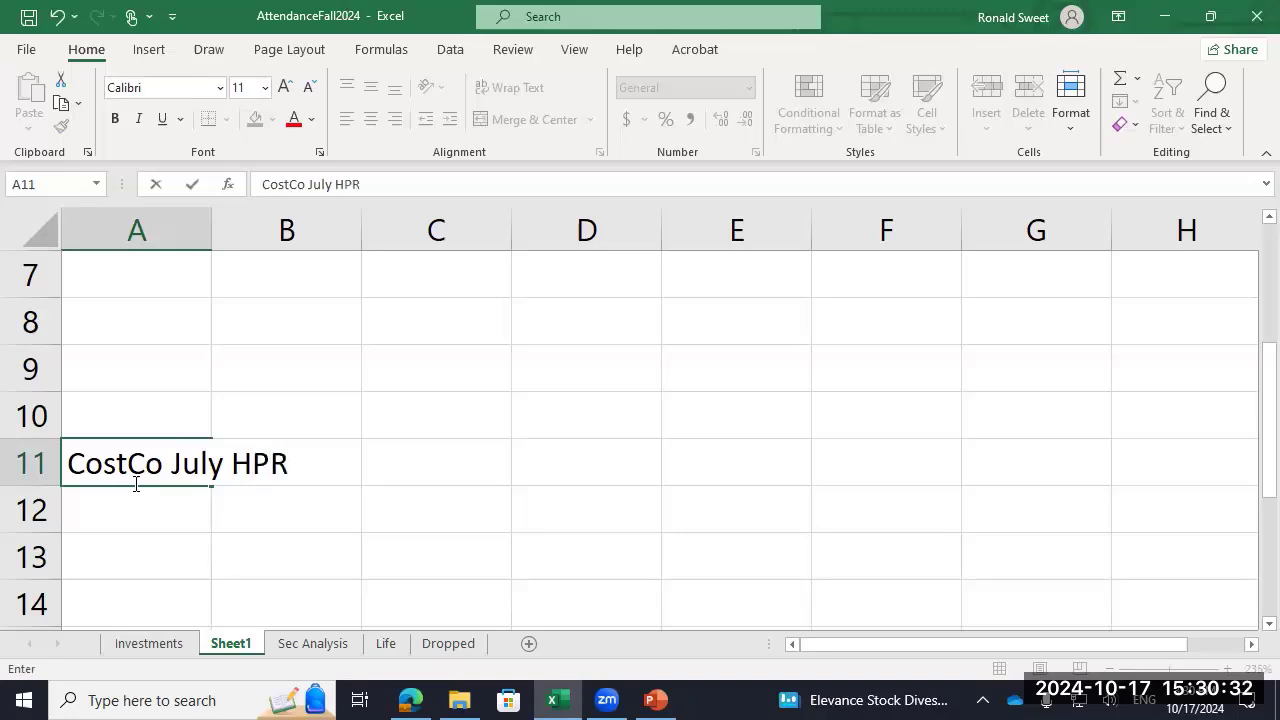
pyautogui.press('Return')
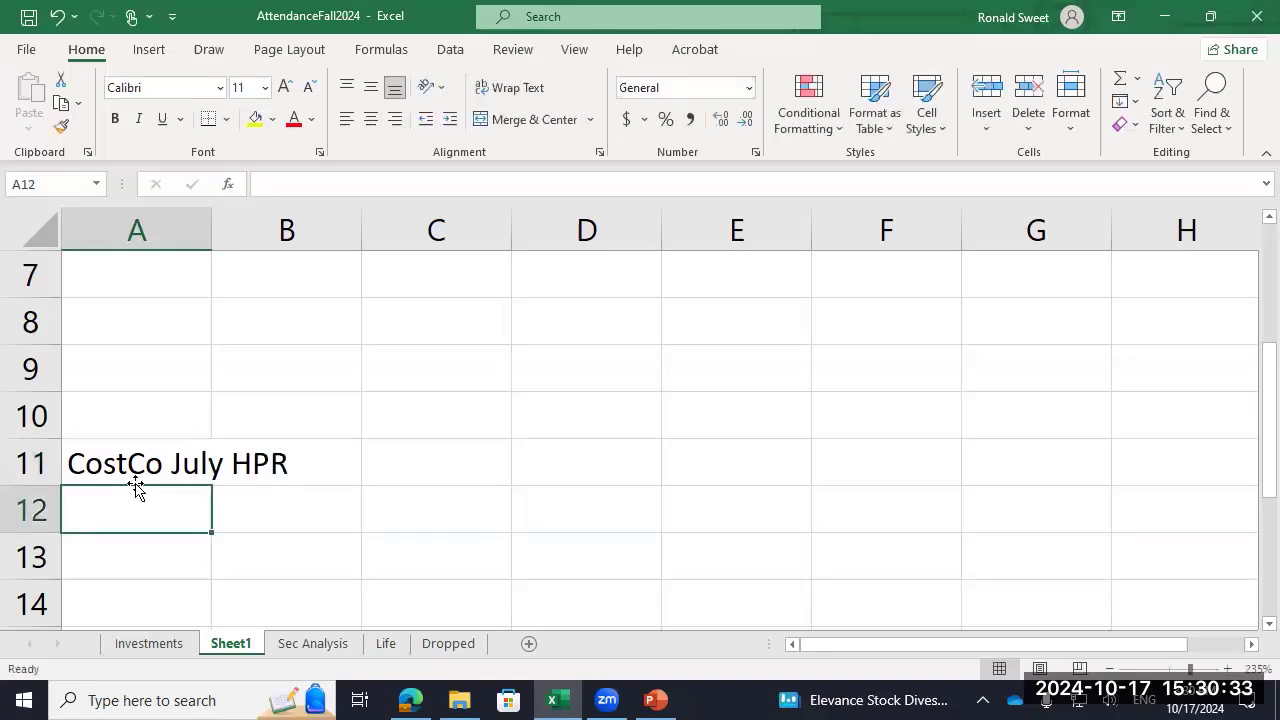
# Step: Enter the labels "EMV", "BMV" and "Div (Ex)" in cells A12 to A14 below the heading
pyautogui.write('EMV')
pyautogui.press('Return')
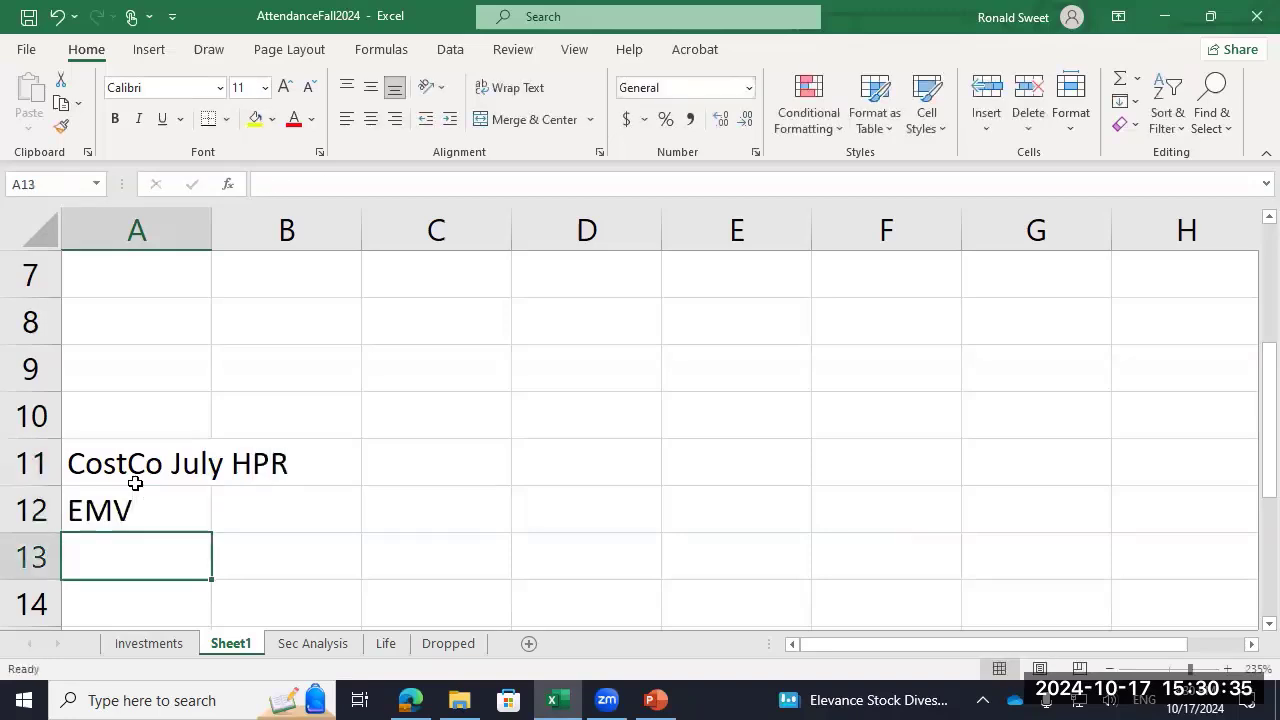
pyautogui.write('BMV')
pyautogui.press('Return')
pyautogui.write('Di')
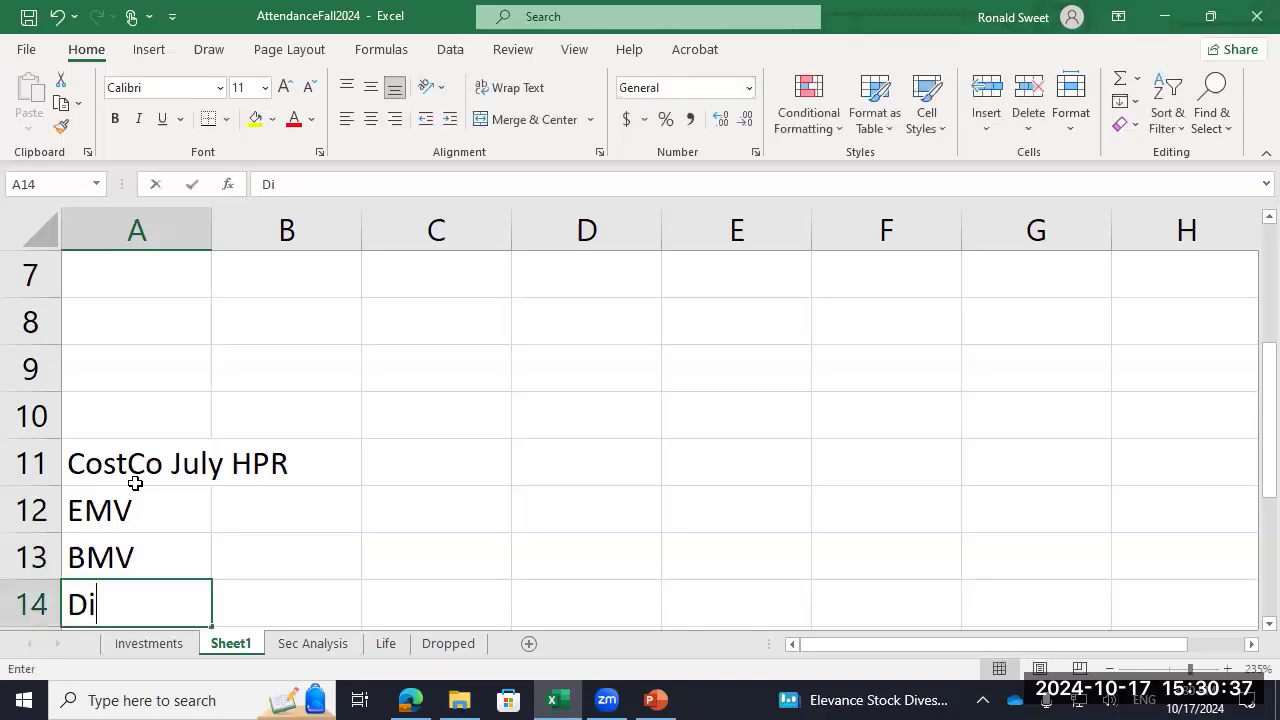
pyautogui.write('v (Ex)')
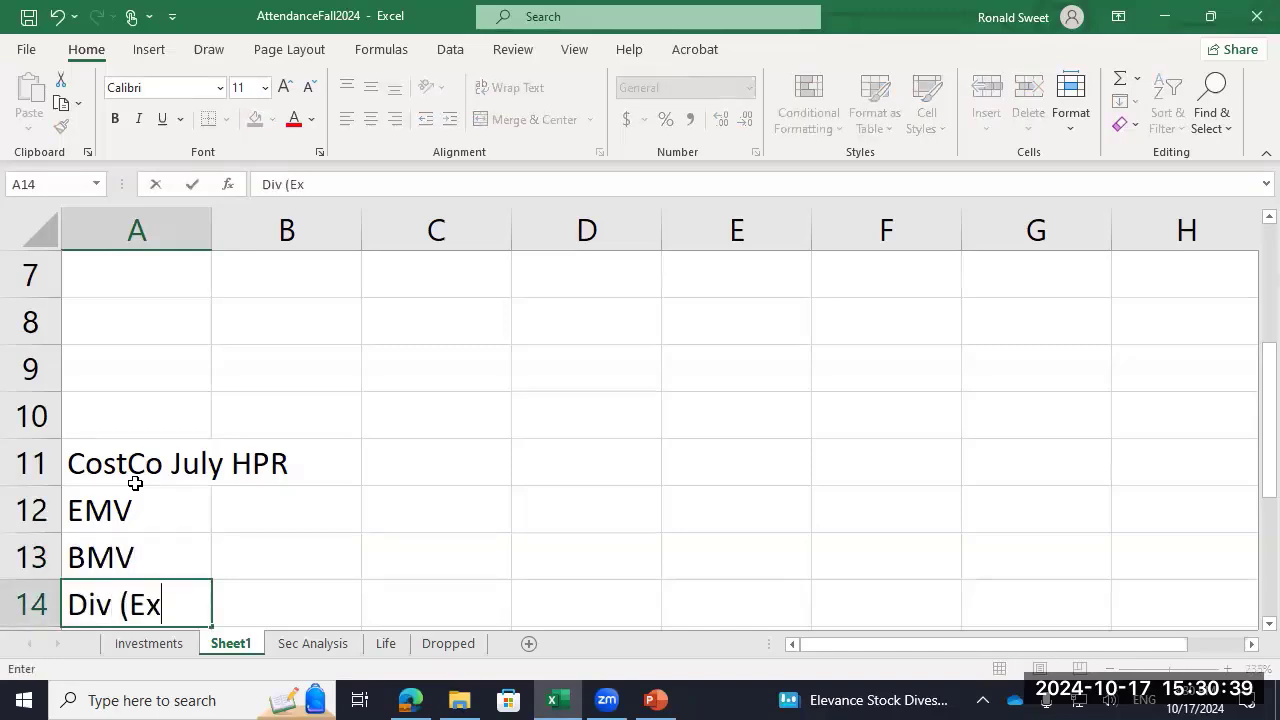
pyautogui.hotkey('ctrl', 'Return')
# Step: Select cell B12, switch to the browser and highlight the Jul 31, 2024 closing price in Costco's enlarged price history
pyautogui.scroll(-1, 135, 483)
pyautogui.click(134, 487)
pyautogui.press('Up')
pyautogui.press('Right')
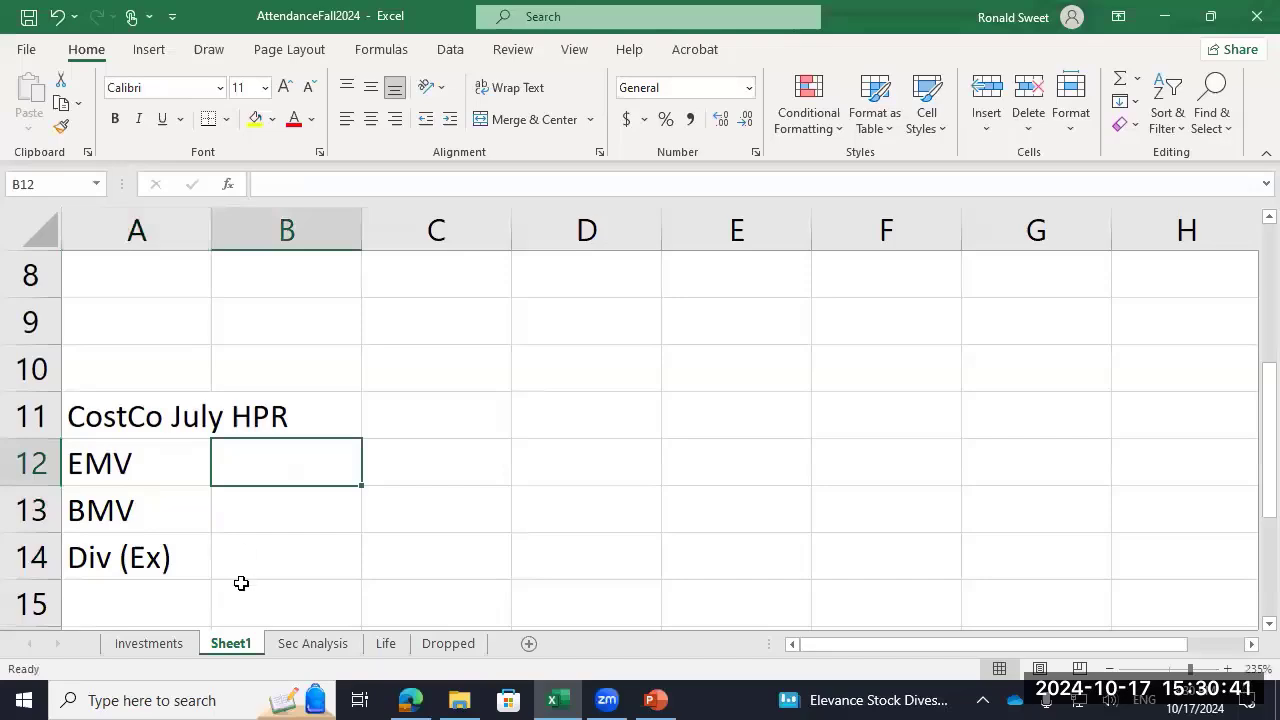
pyautogui.click(412, 699)
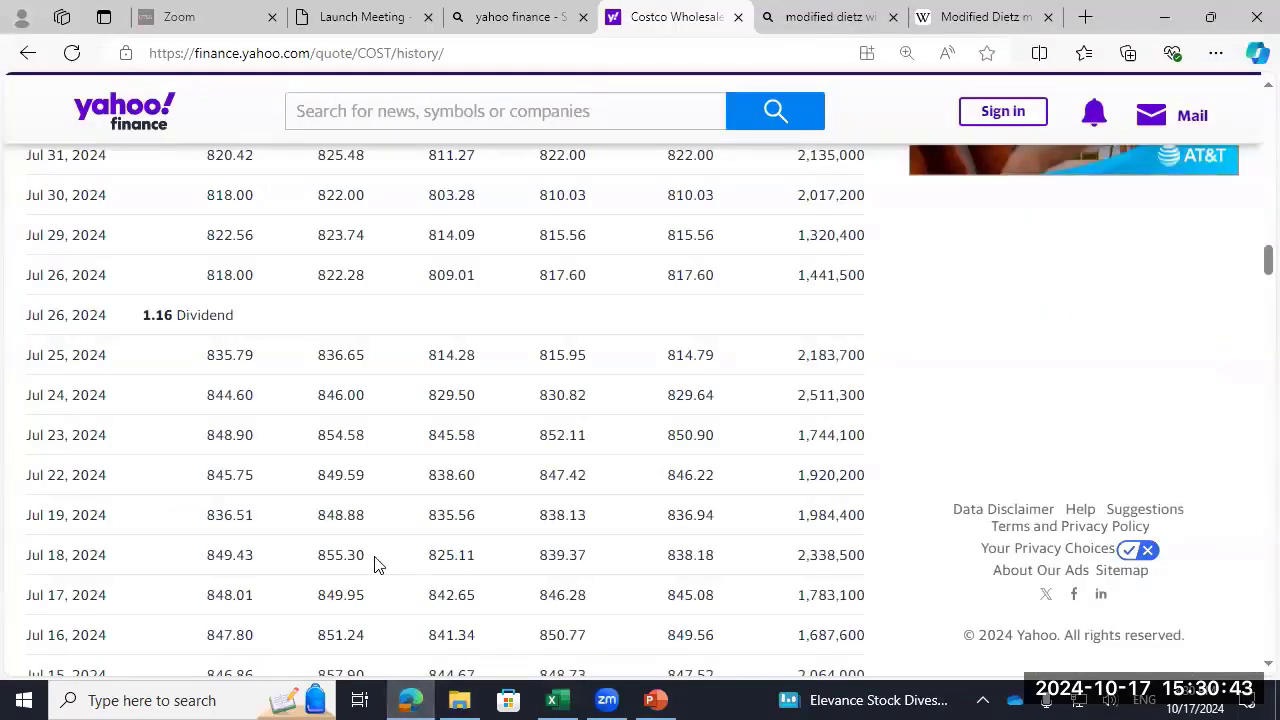
pyautogui.hotkey('ctrl', '+')
pyautogui.hotkey('ctrl', '+')
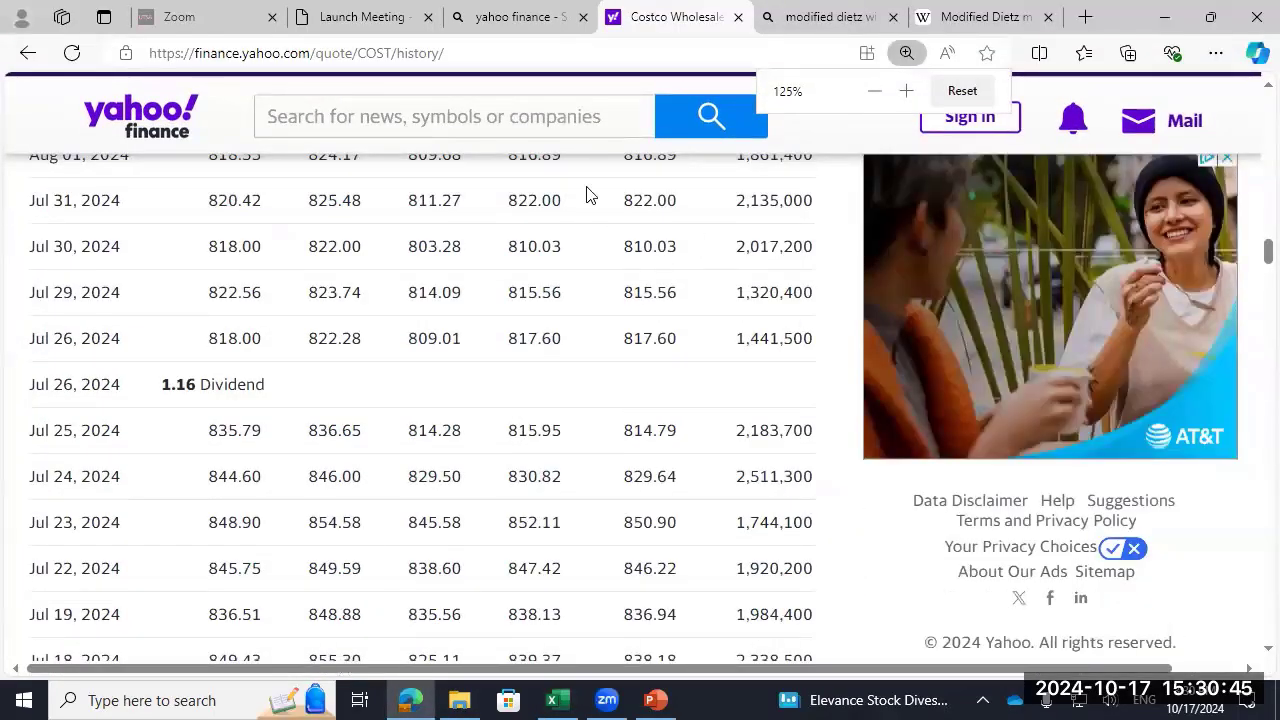
pyautogui.scroll(1, 117, 652)
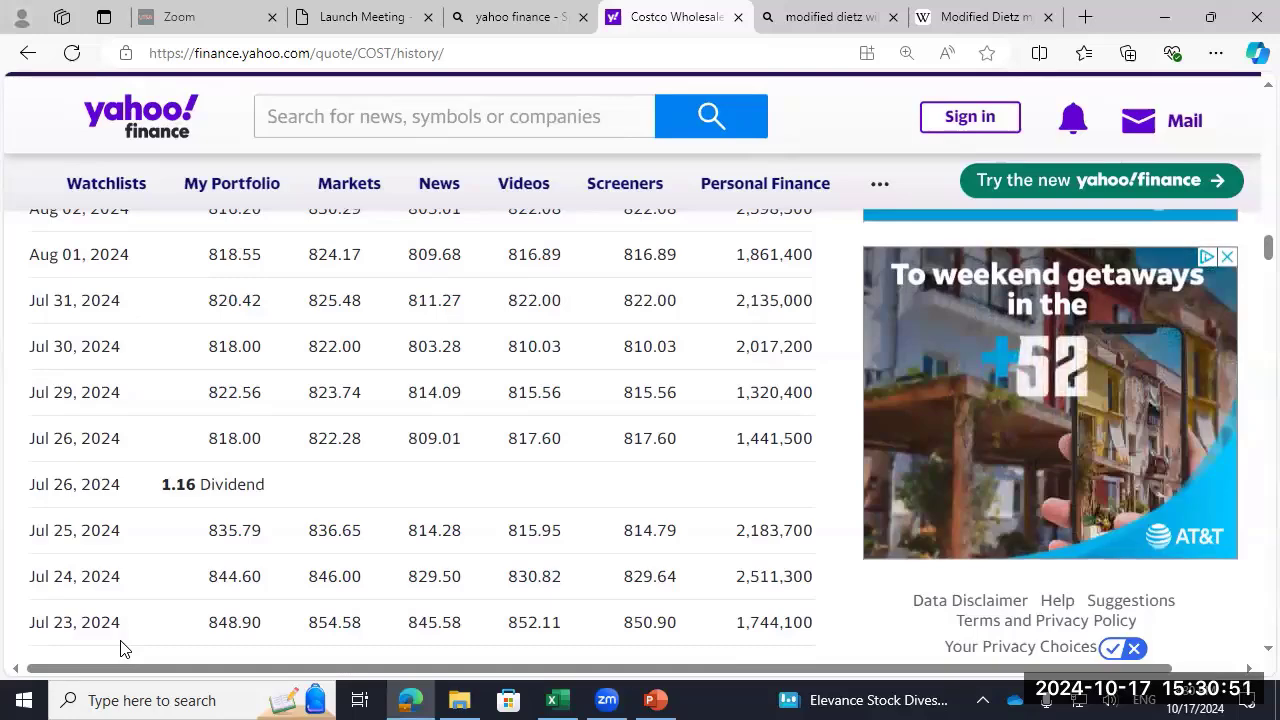
pyautogui.hotkey('ctrl', '+')
pyautogui.hotkey('ctrl', '+')
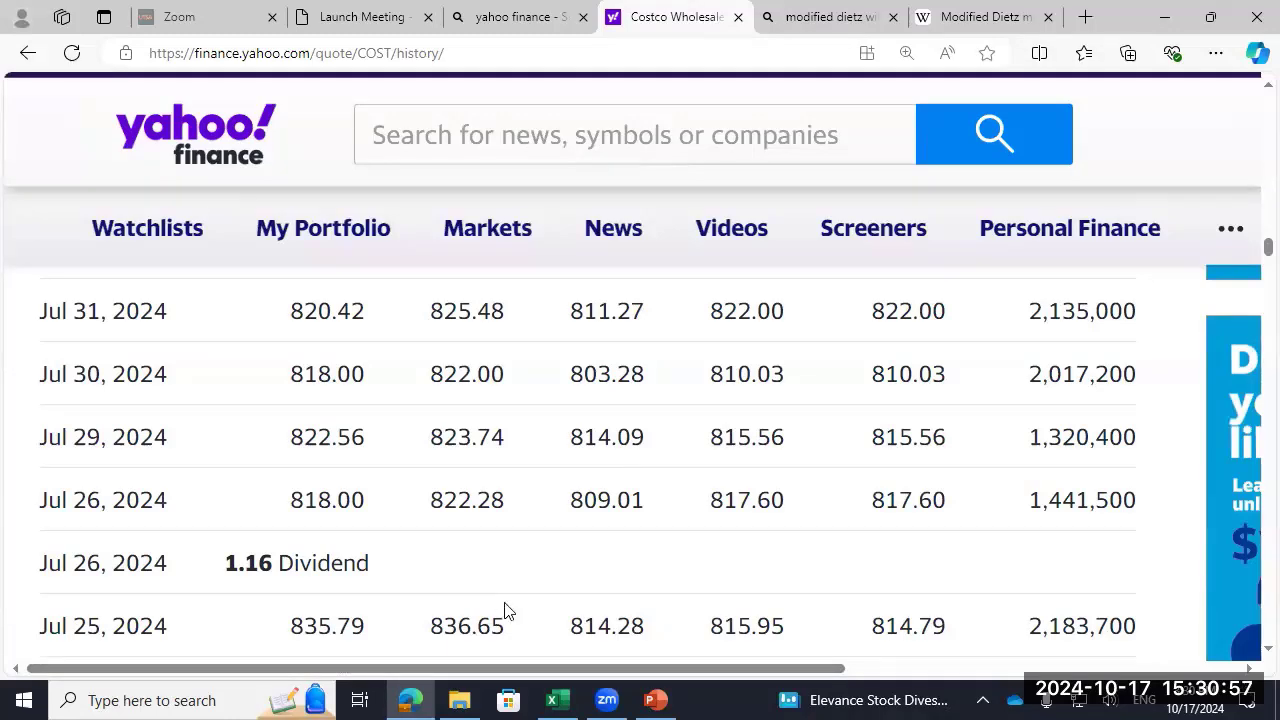
pyautogui.moveTo(708, 310); pyautogui.dragTo(789, 309)
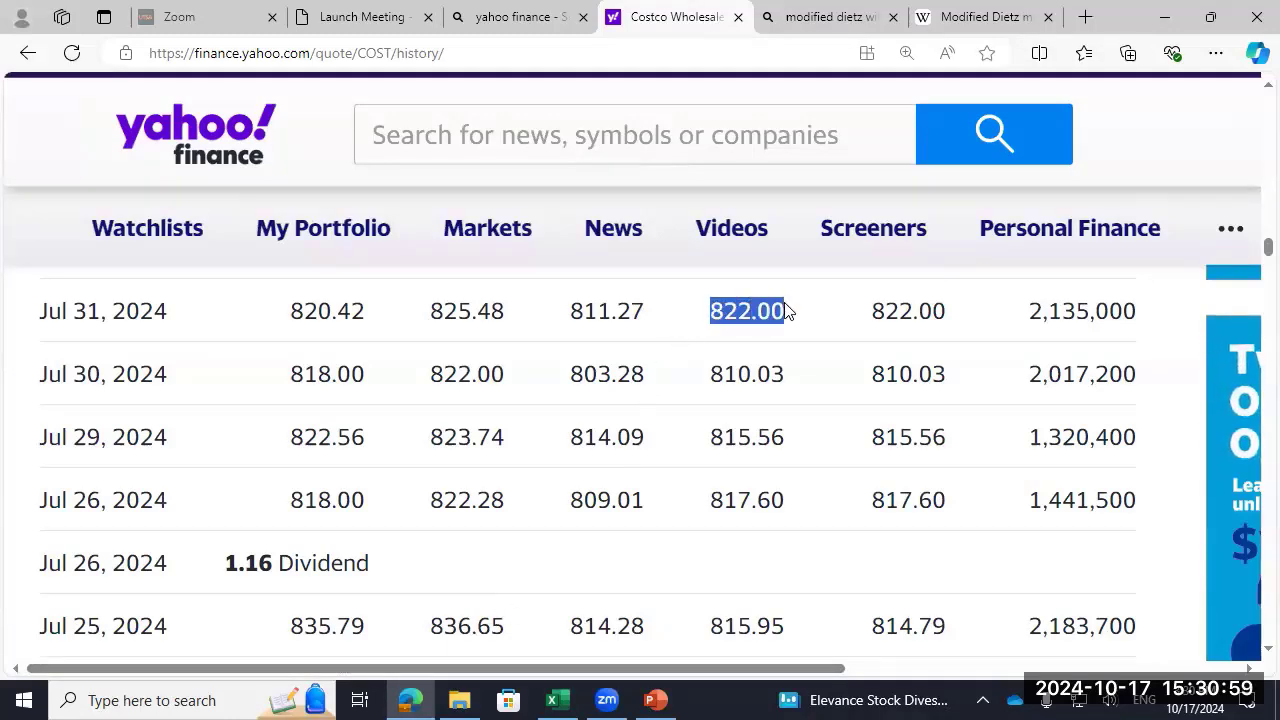
# Step: Switch to Excel and enter 822 in cell B12 as the EMV
pyautogui.click(560, 699)
pyautogui.write('822')
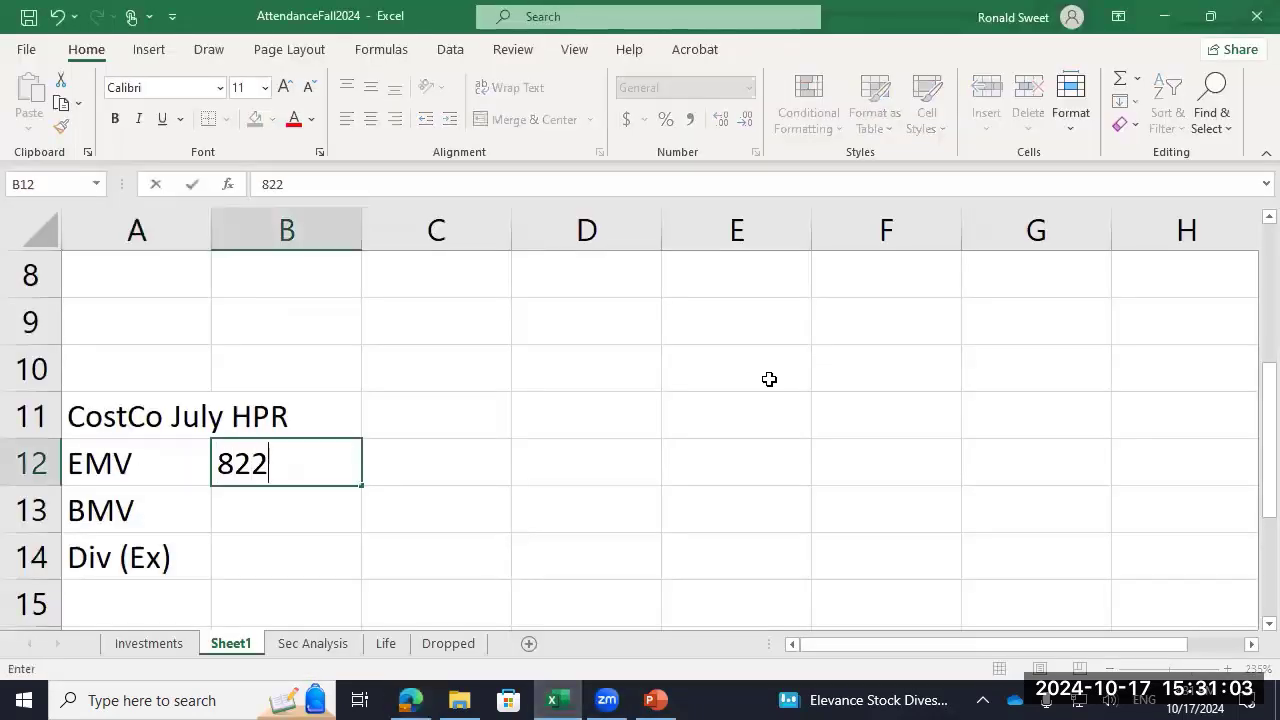
pyautogui.press('Return')
pyautogui.press('Return')
pyautogui.press('Up')
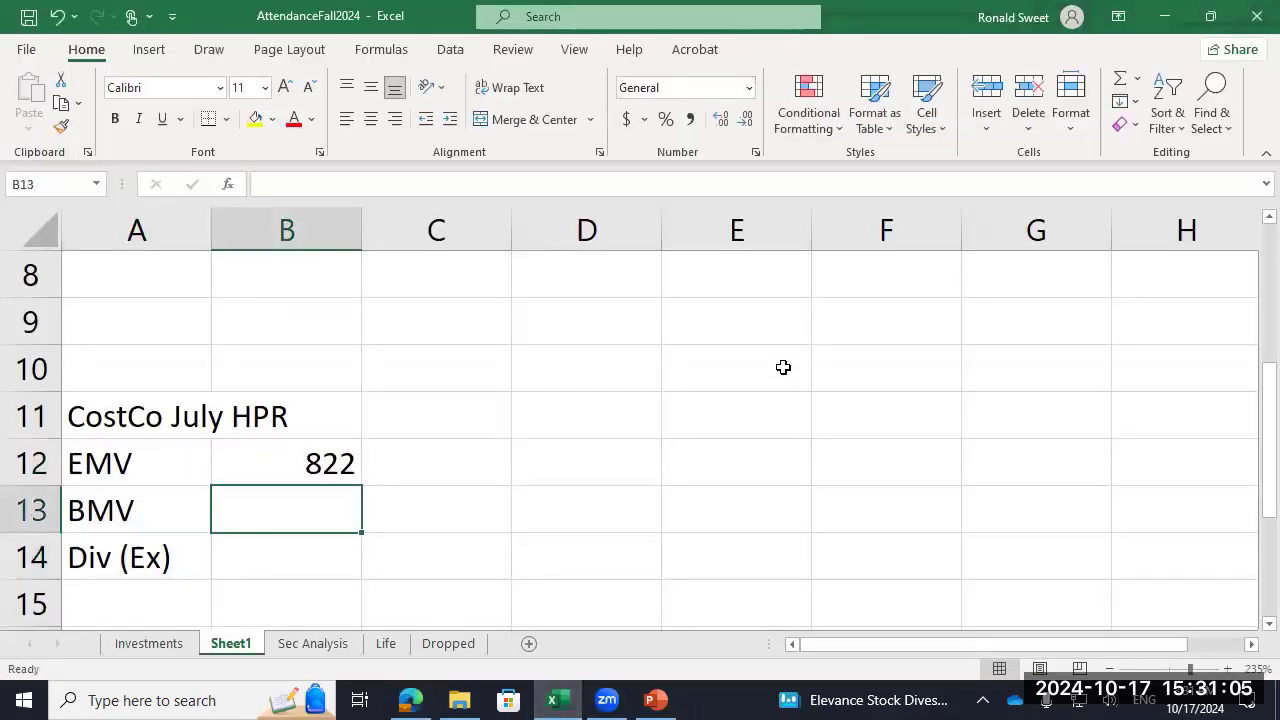
pyautogui.press('Up')
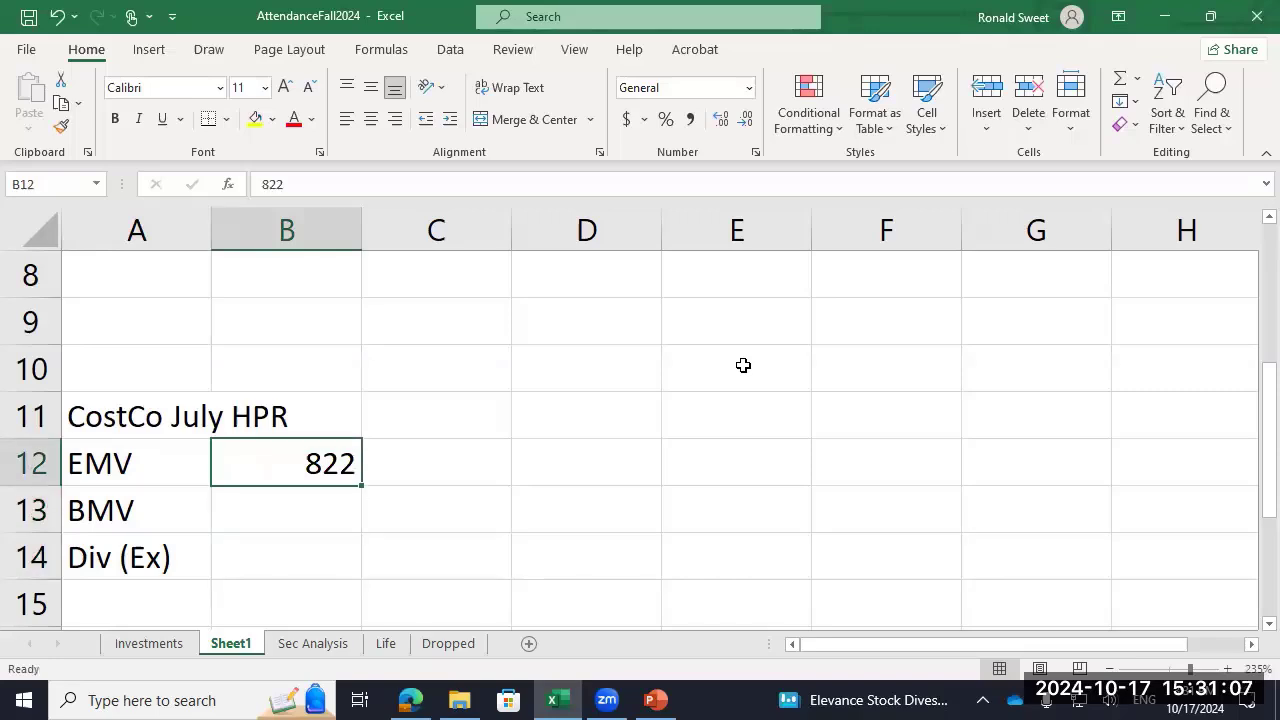
pyautogui.press('Down')
pyautogui.press('Down')
pyautogui.press('Up')
pyautogui.press('Up')
pyautogui.write('82')
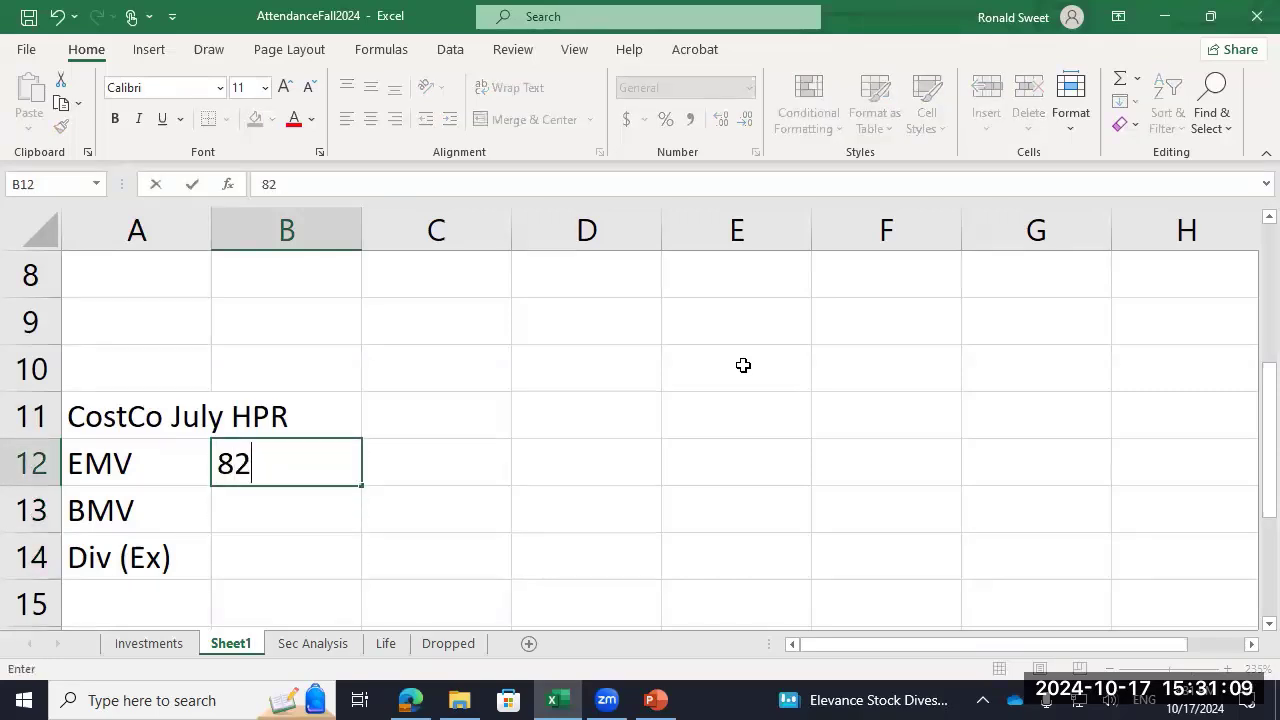
pyautogui.write('2')
pyautogui.press('Return')
# Step: Switch to the browser and highlight the Jun 28, 2024 closing price in Costco's price history
pyautogui.click(430, 698)
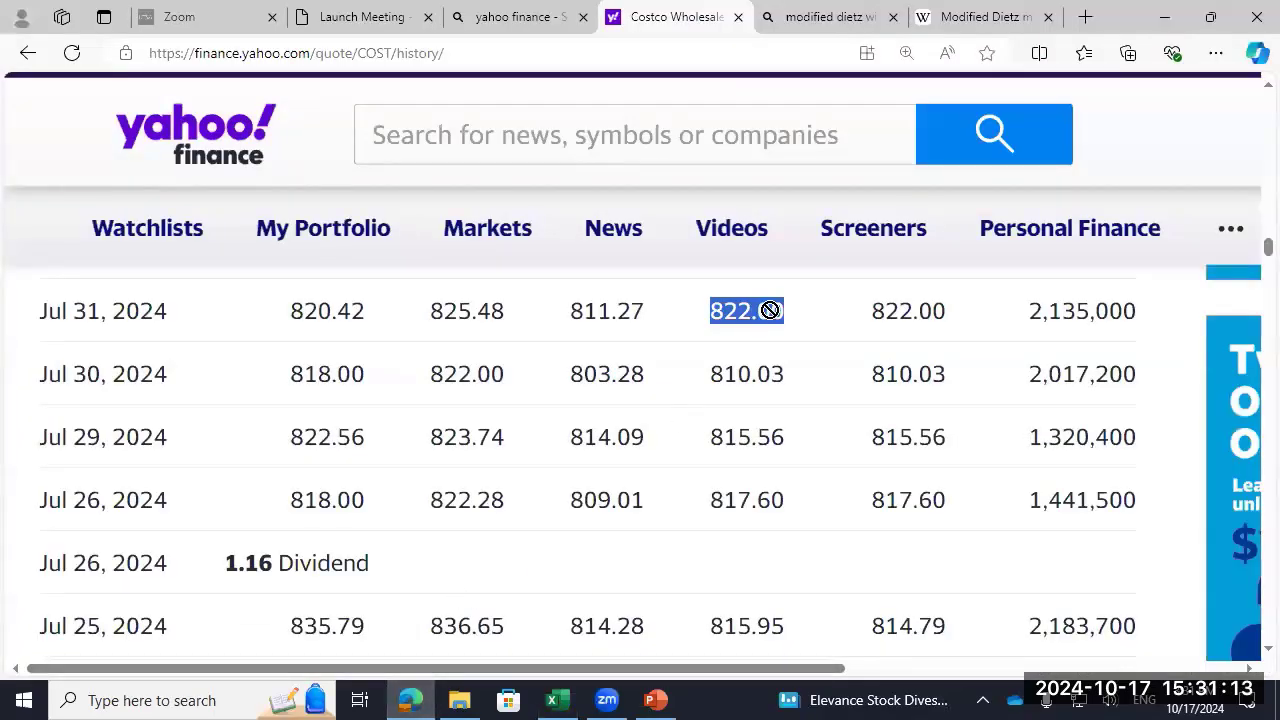
pyautogui.click(732, 312)
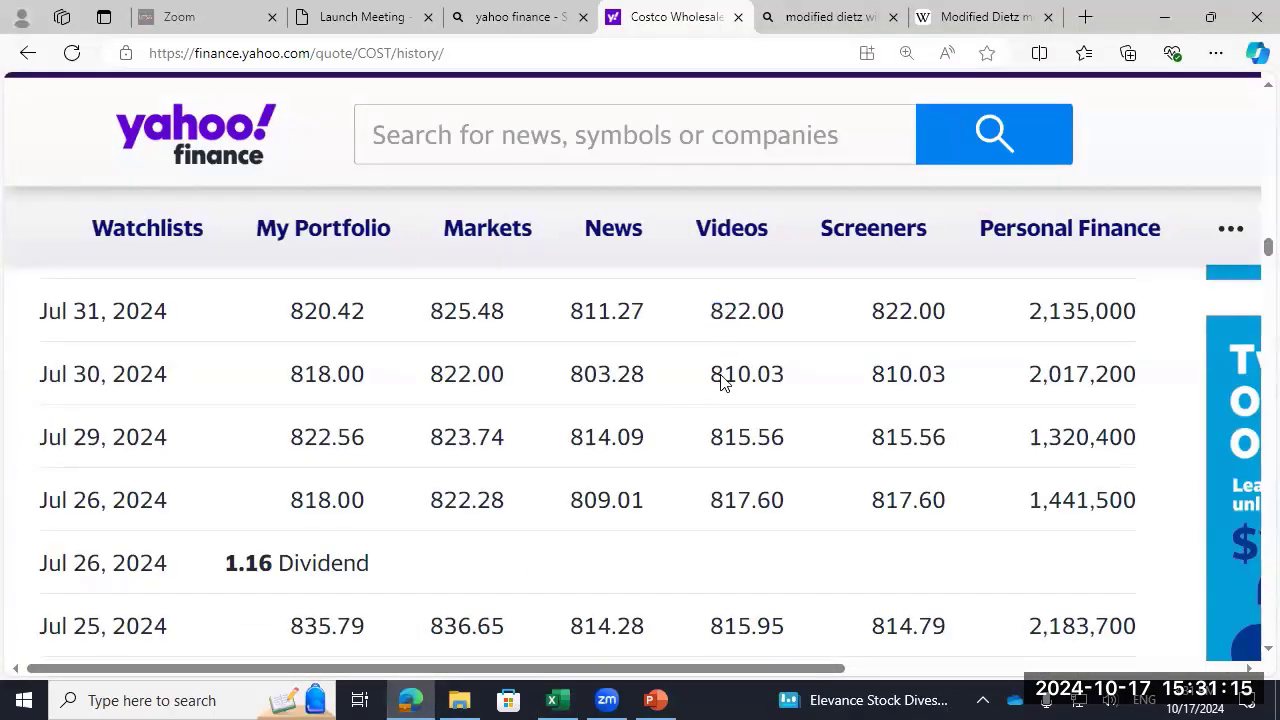
pyautogui.scroll(-12, 720, 390)
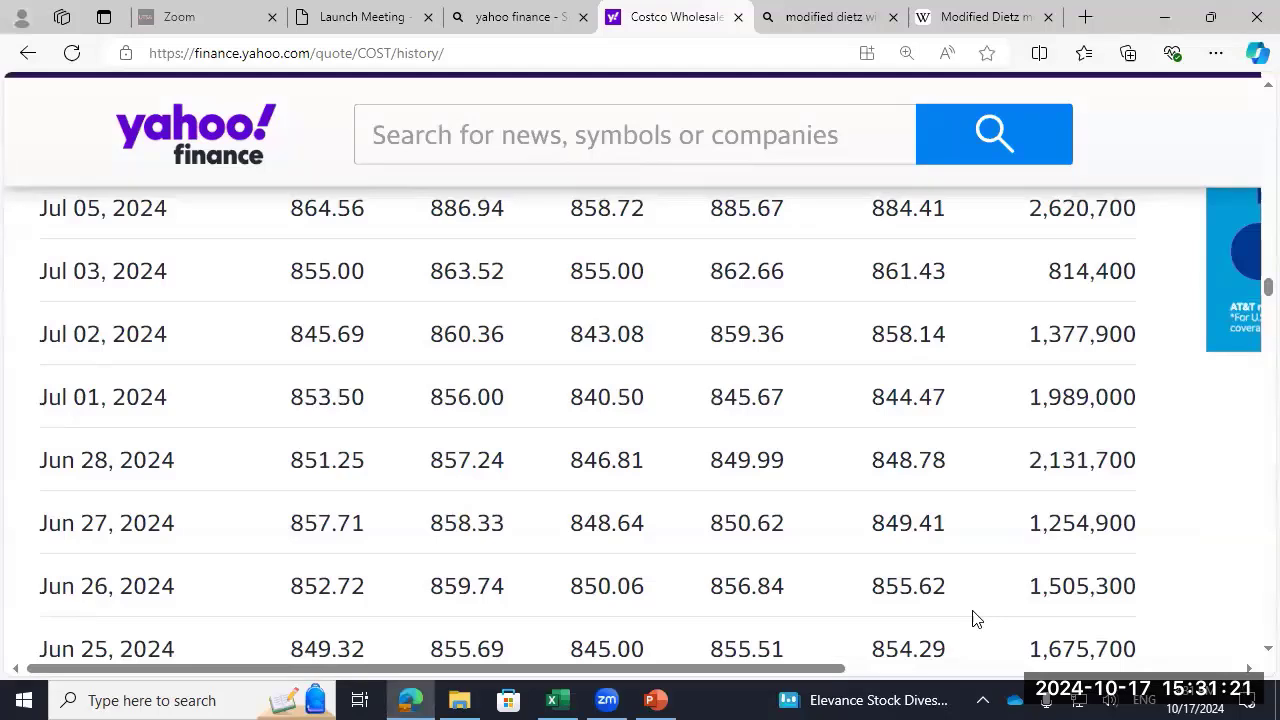
pyautogui.scroll(-1, 976, 619)
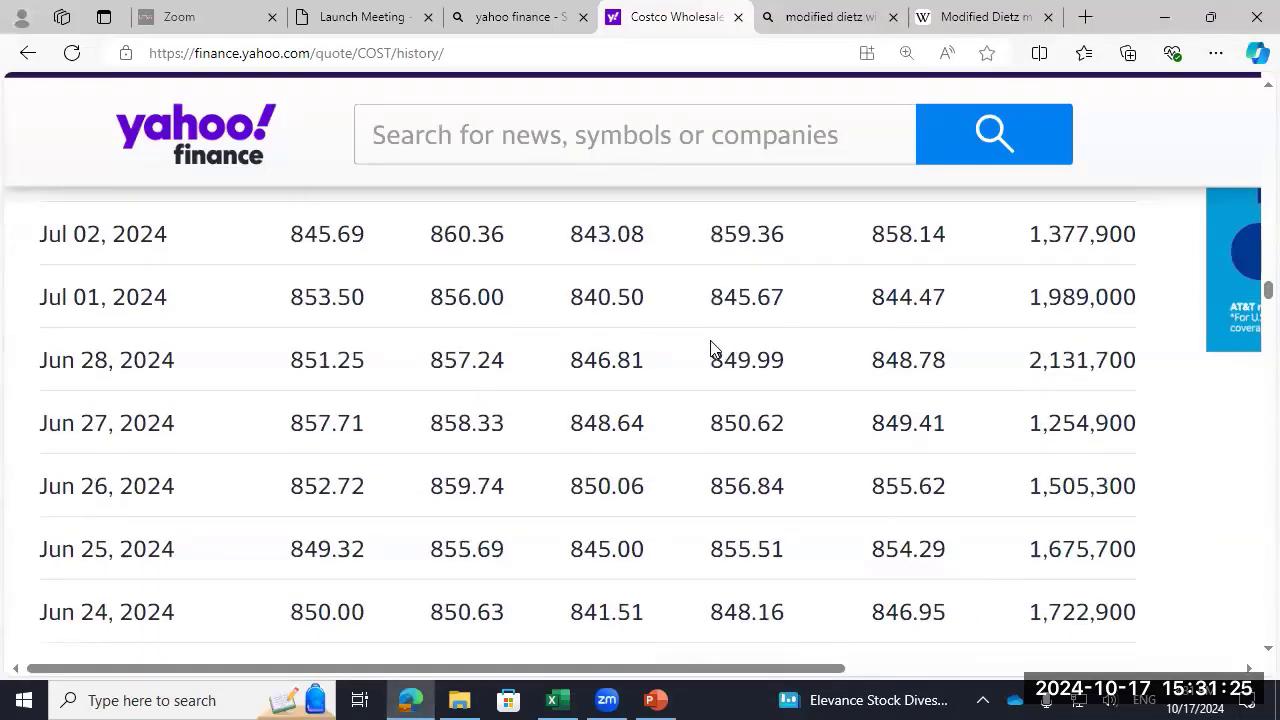
pyautogui.doubleClick(788, 360)
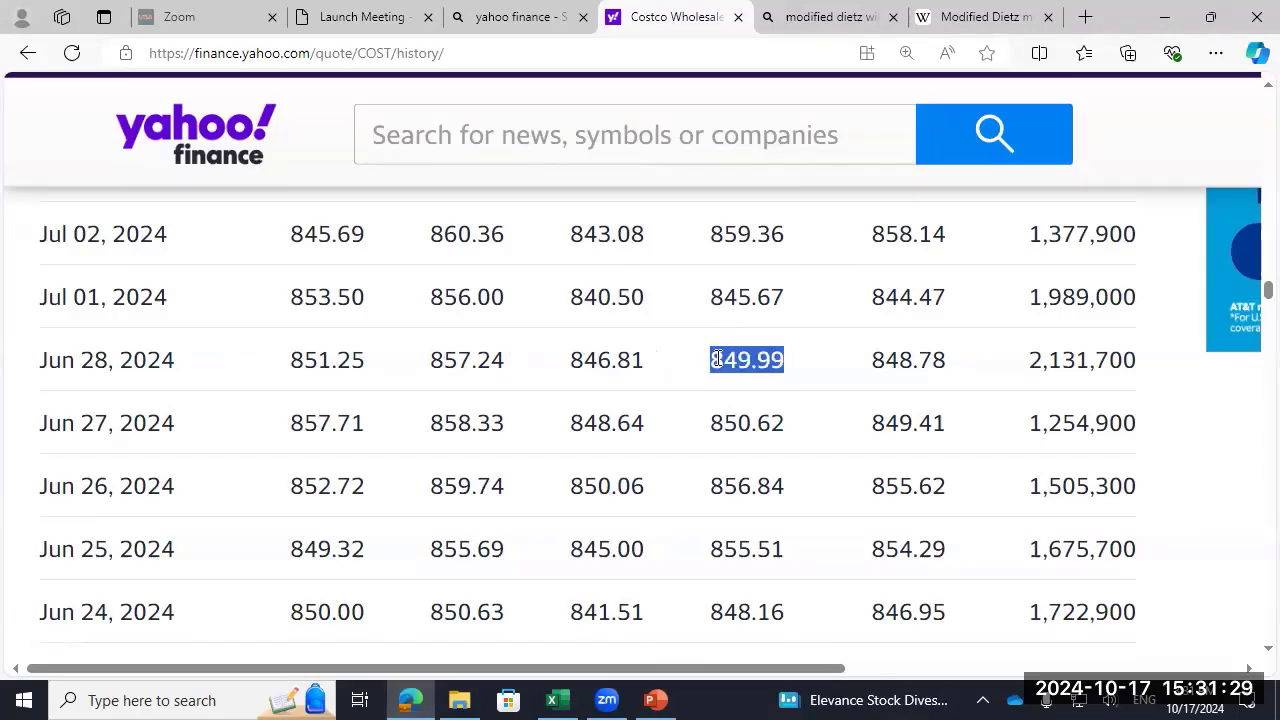
# Step: Switch to Excel and enter 849.99 in cell B13 as the BMV
pyautogui.click(557, 700)
pyautogui.write('8749.')
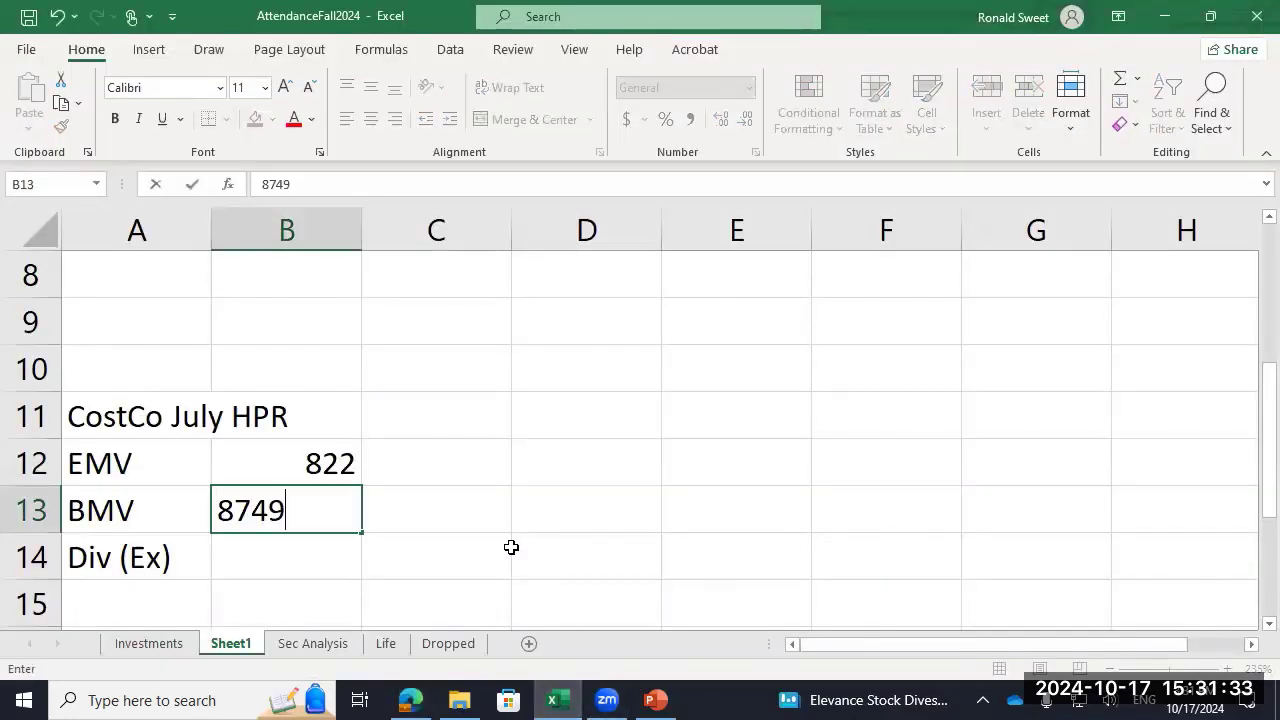
pyautogui.press('BackSpace')
pyautogui.press('BackSpace')
pyautogui.press('BackSpace')
pyautogui.press('BackSpace')
pyautogui.write('49.99')
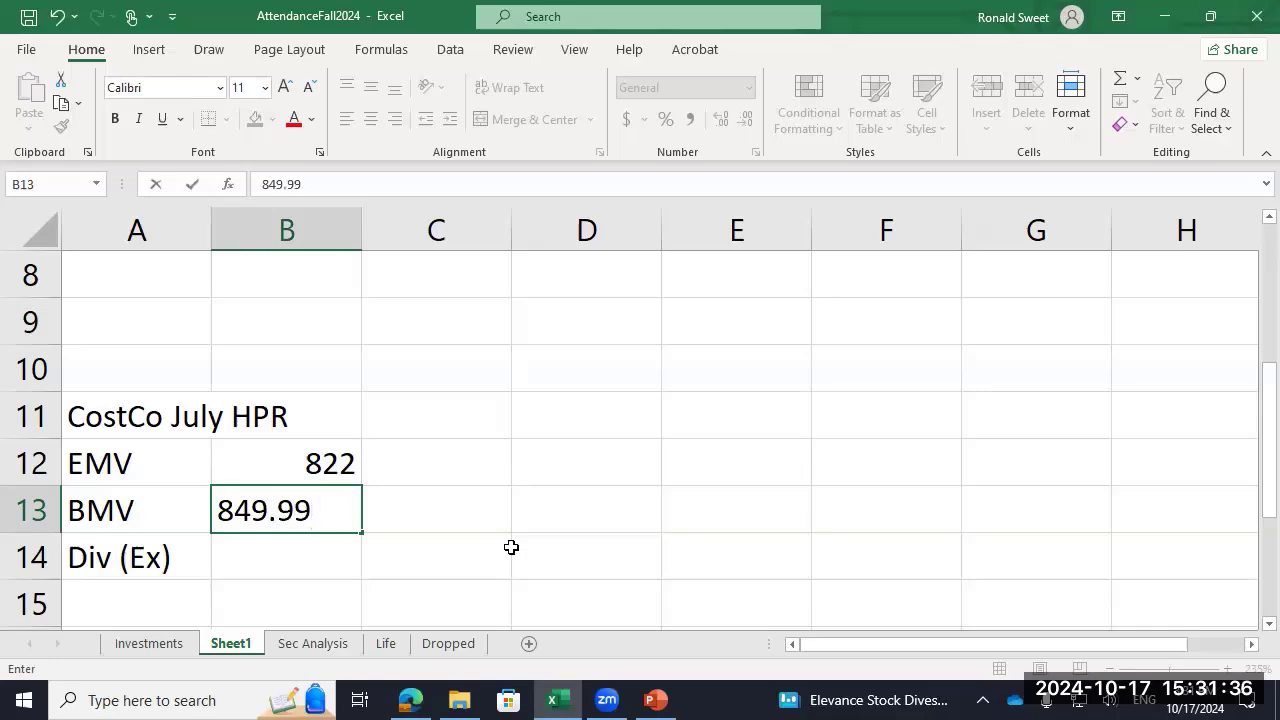
pyautogui.press('Return')
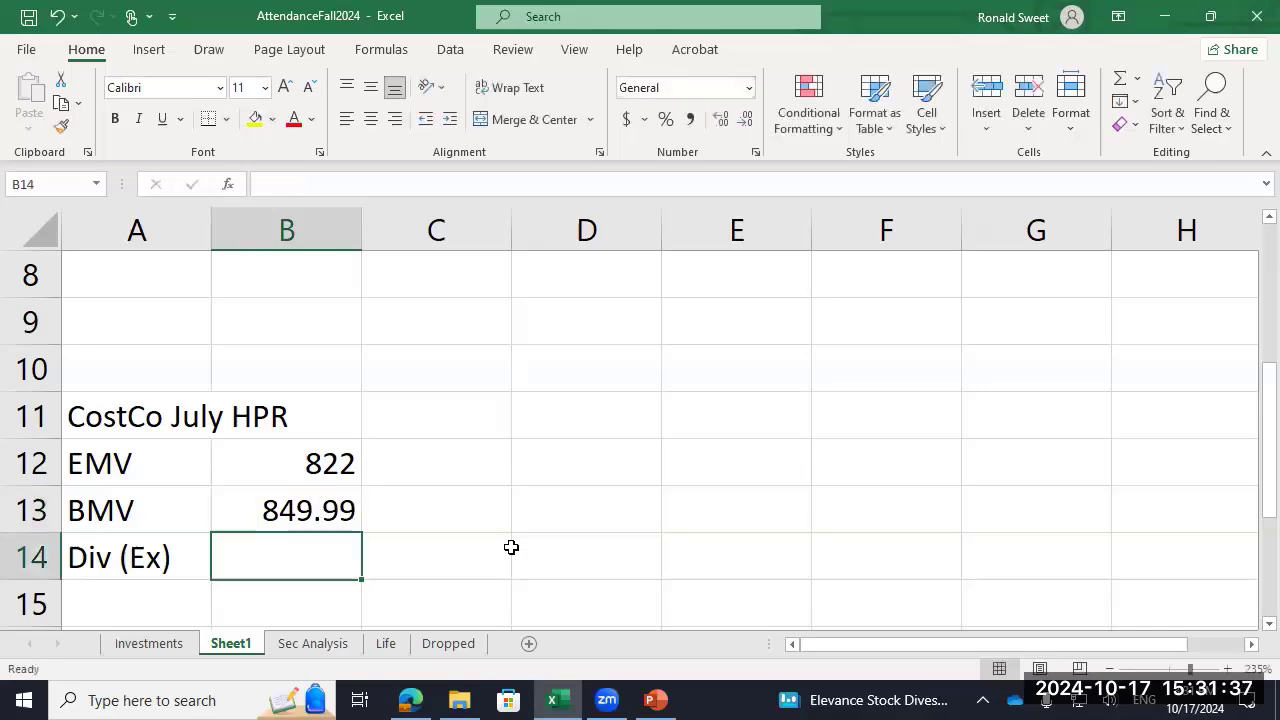
# Step: Apply the dollar Accounting number format to the EMV and BMV values in B12:B13
pyautogui.press('Up')
pyautogui.press('Up')
pyautogui.hotkey('shift', 'Down')
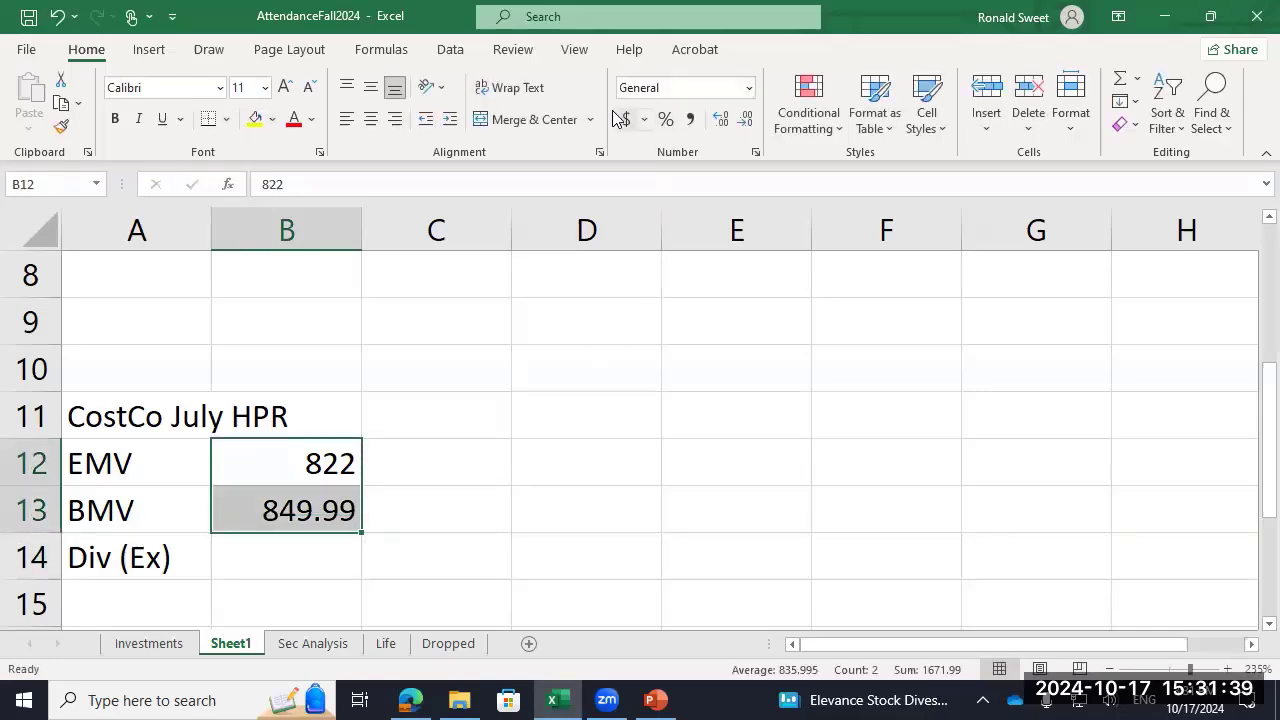
pyautogui.click(626, 119)
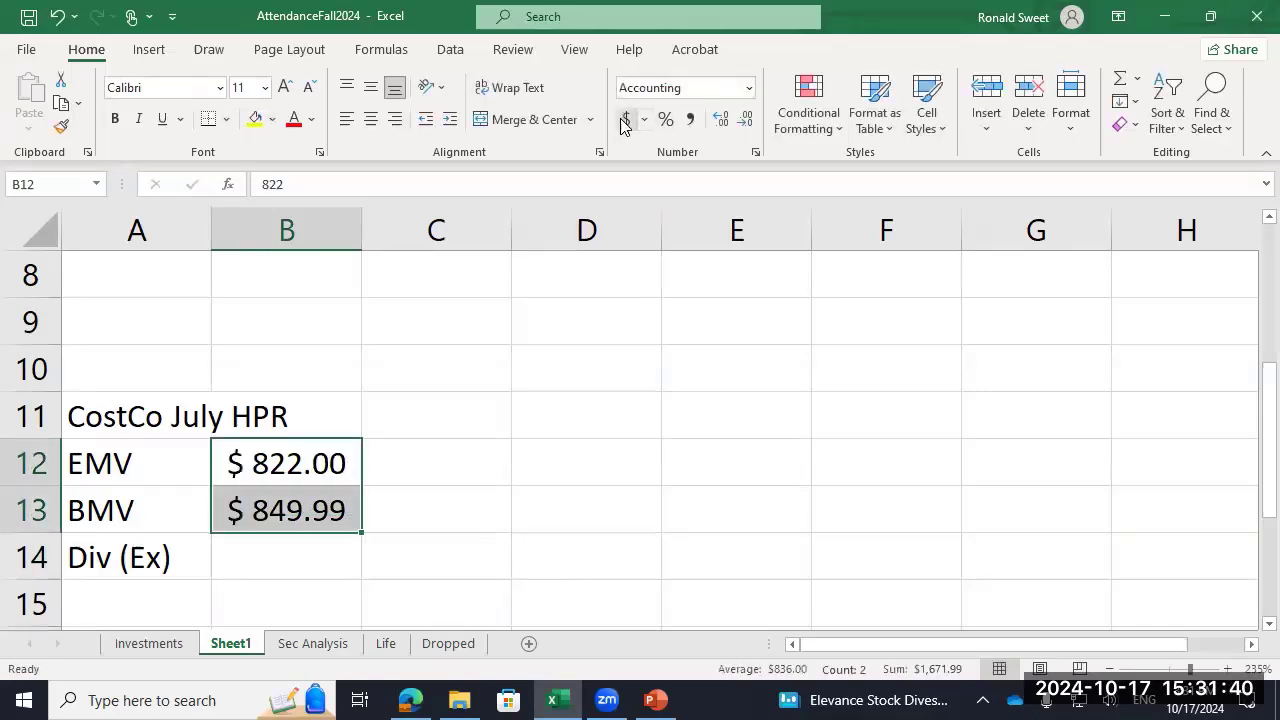
# Step: Select cell B14, switch to the browser and highlight the Jul 26, 2024 dividend in Costco's price history
pyautogui.click(266, 556)
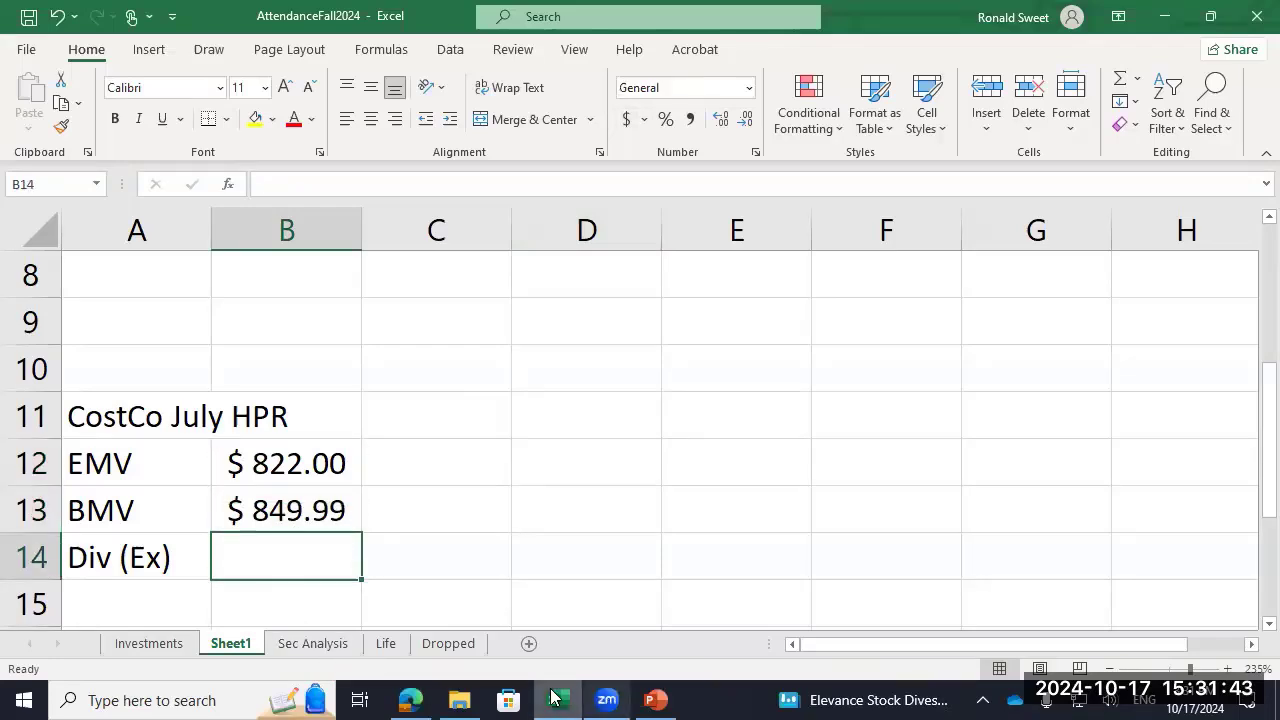
pyautogui.click(410, 699)
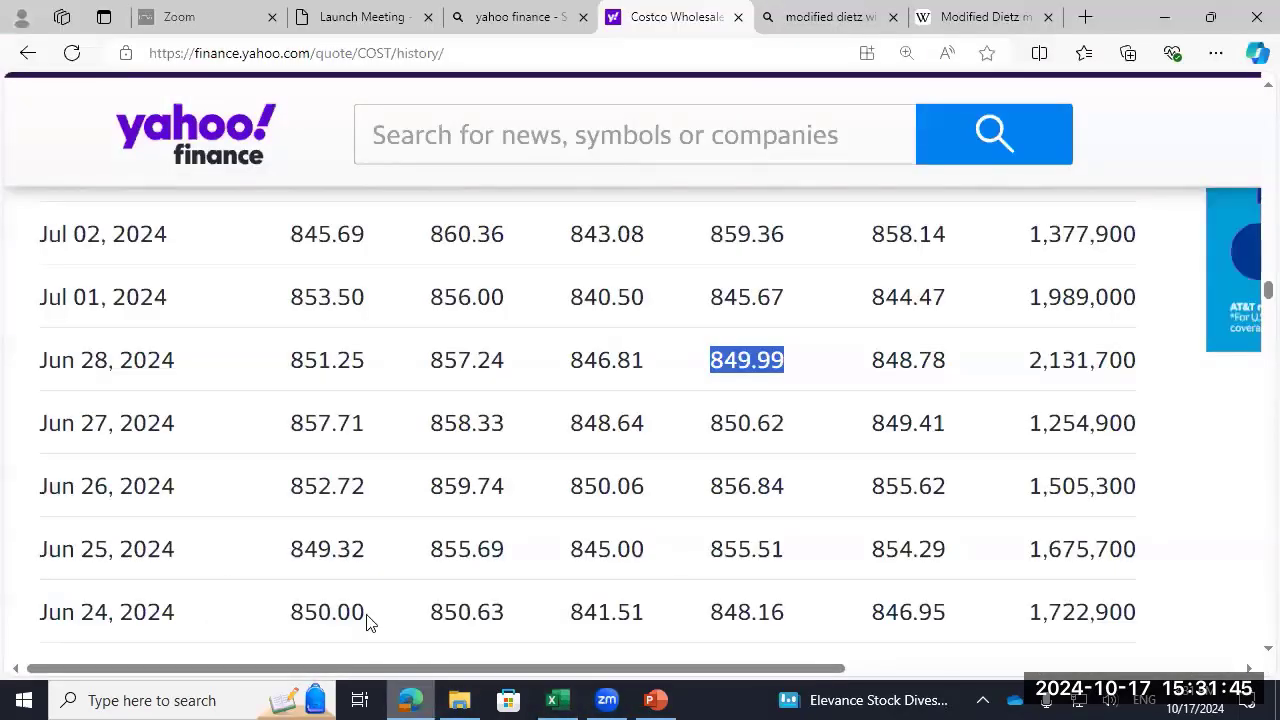
pyautogui.scroll(-2, 392, 484)
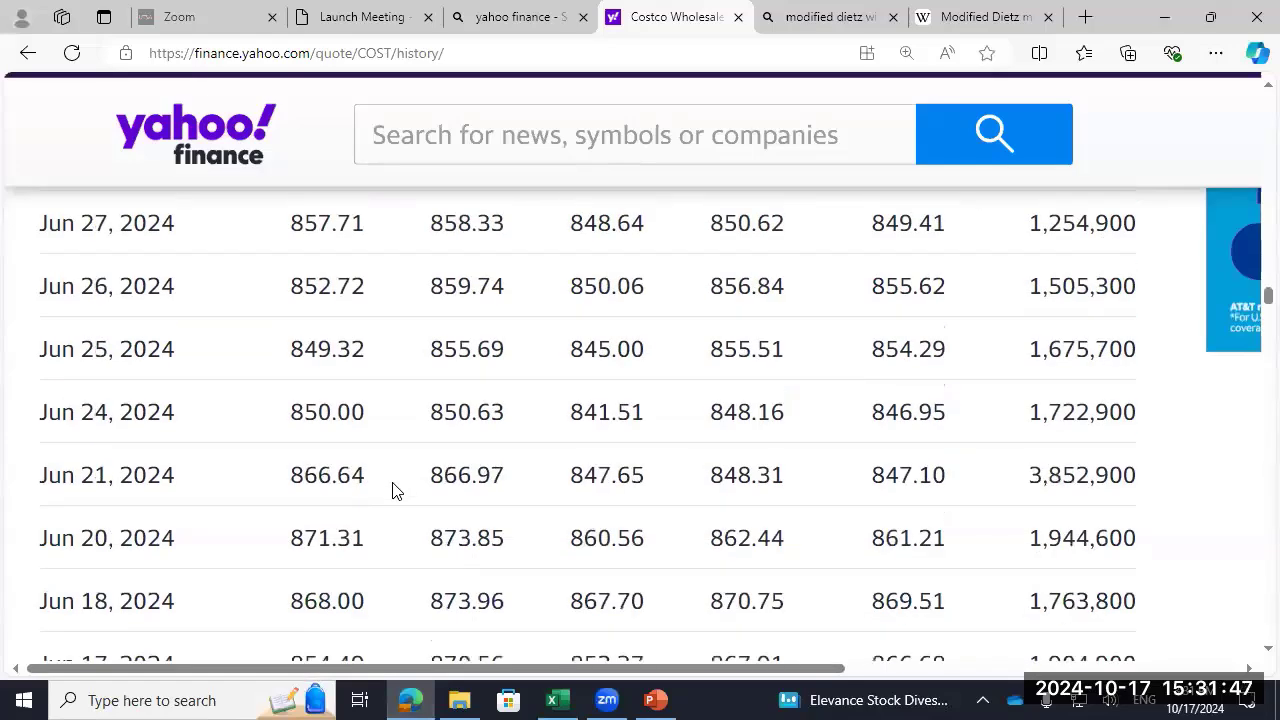
pyautogui.scroll(-2, 393, 484)
pyautogui.scroll(8, 395, 486)
pyautogui.scroll(5, 394, 490)
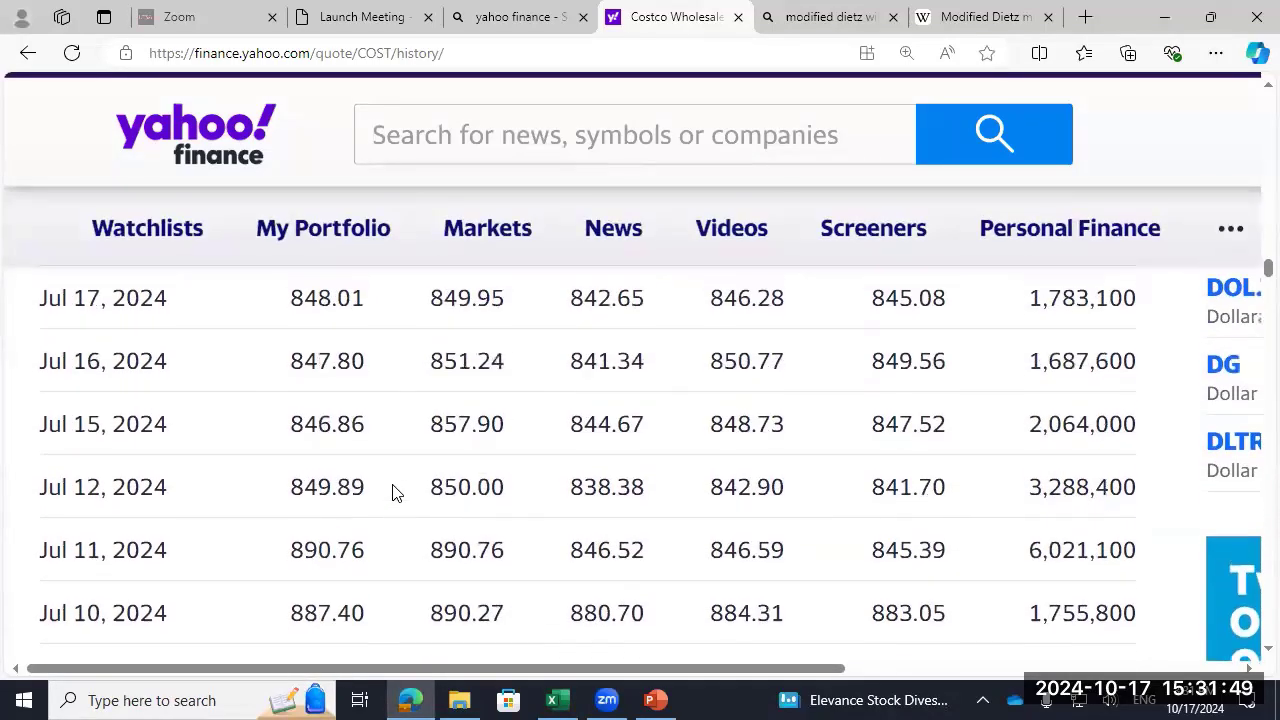
pyautogui.scroll(2, 393, 497)
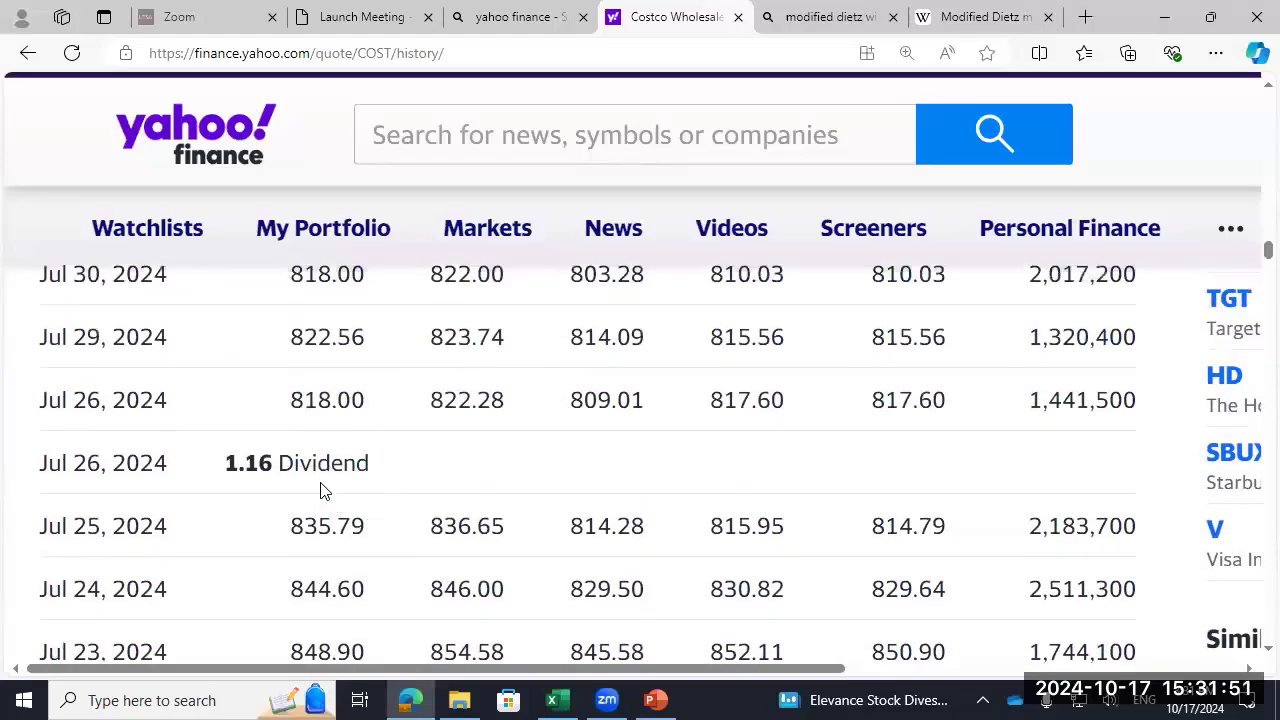
pyautogui.moveTo(226, 462); pyautogui.dragTo(396, 474)
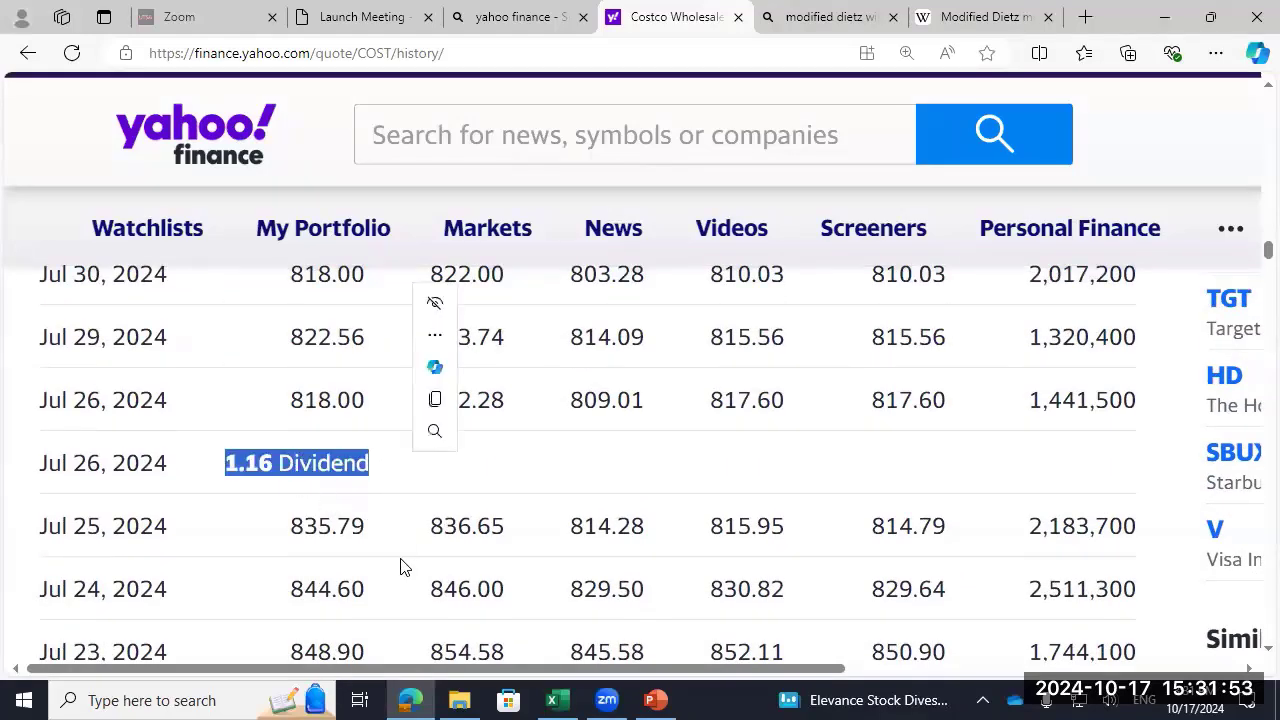
# Step: Switch to Excel, enter 1.16 in cell B14 as the dividend and apply the dollar Accounting format
pyautogui.click(551, 700)
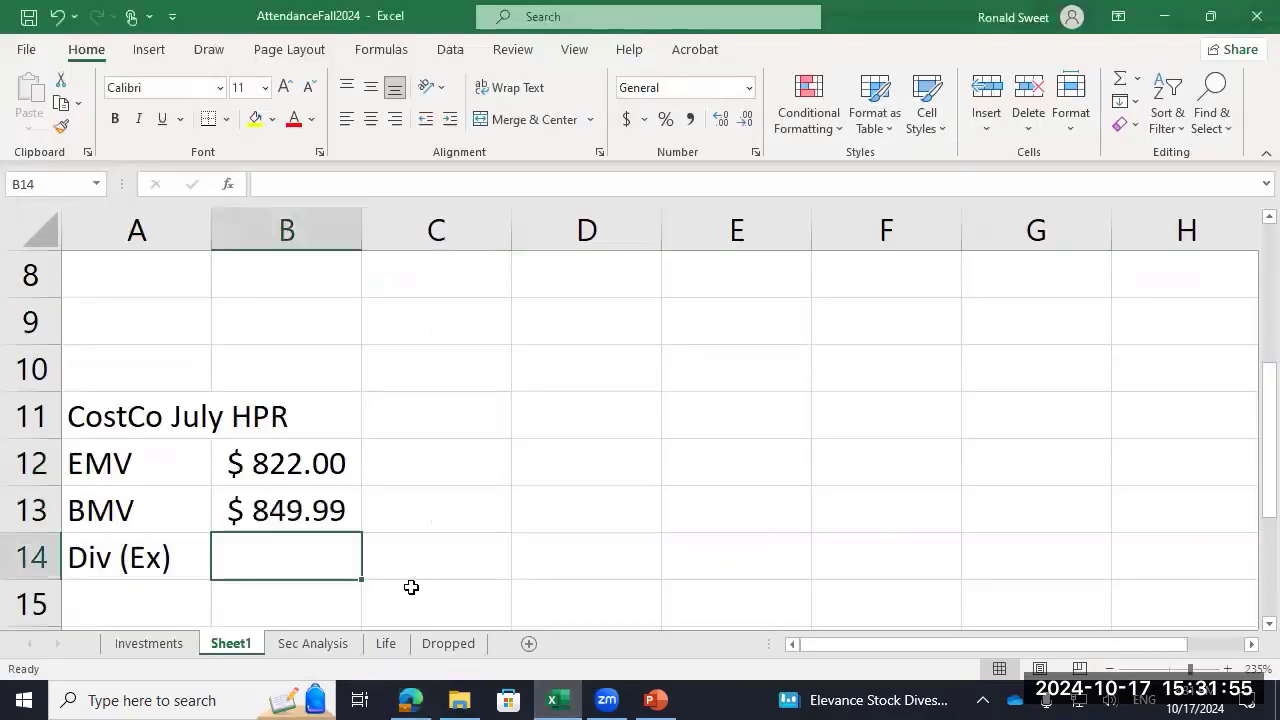
pyautogui.write('1.16')
pyautogui.press('Return')
pyautogui.press('Up')
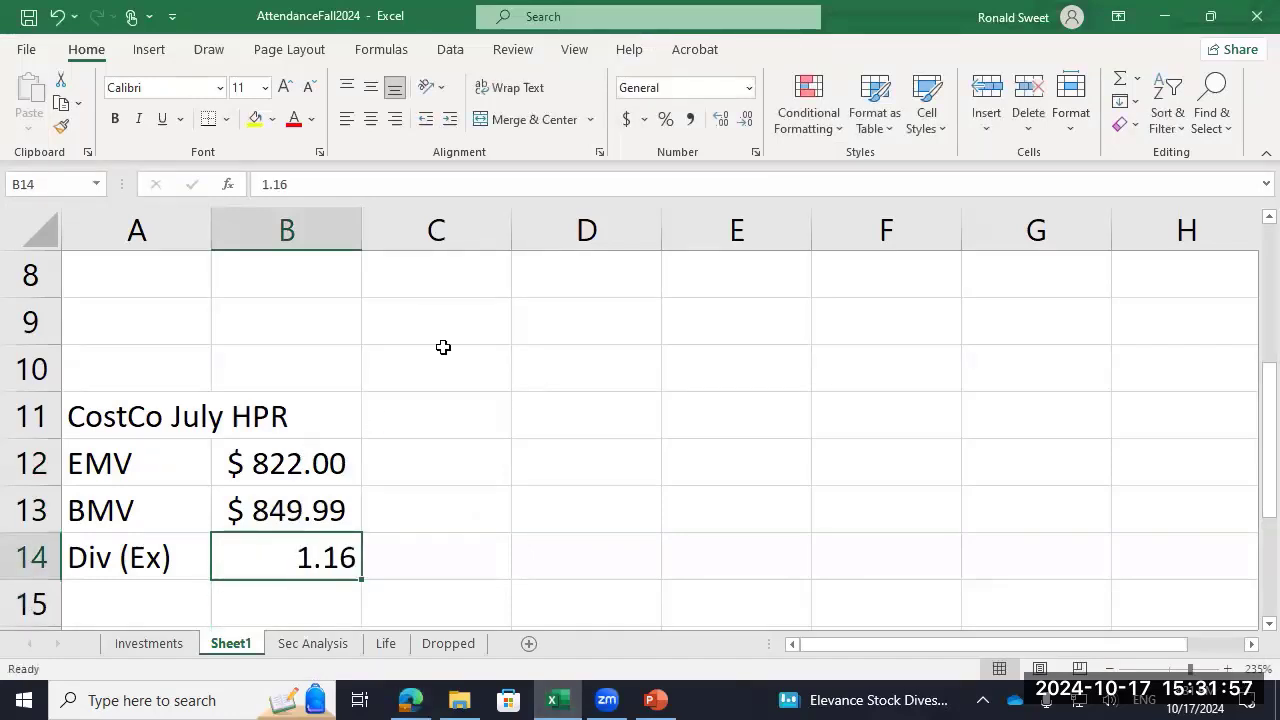
pyautogui.click(626, 118)
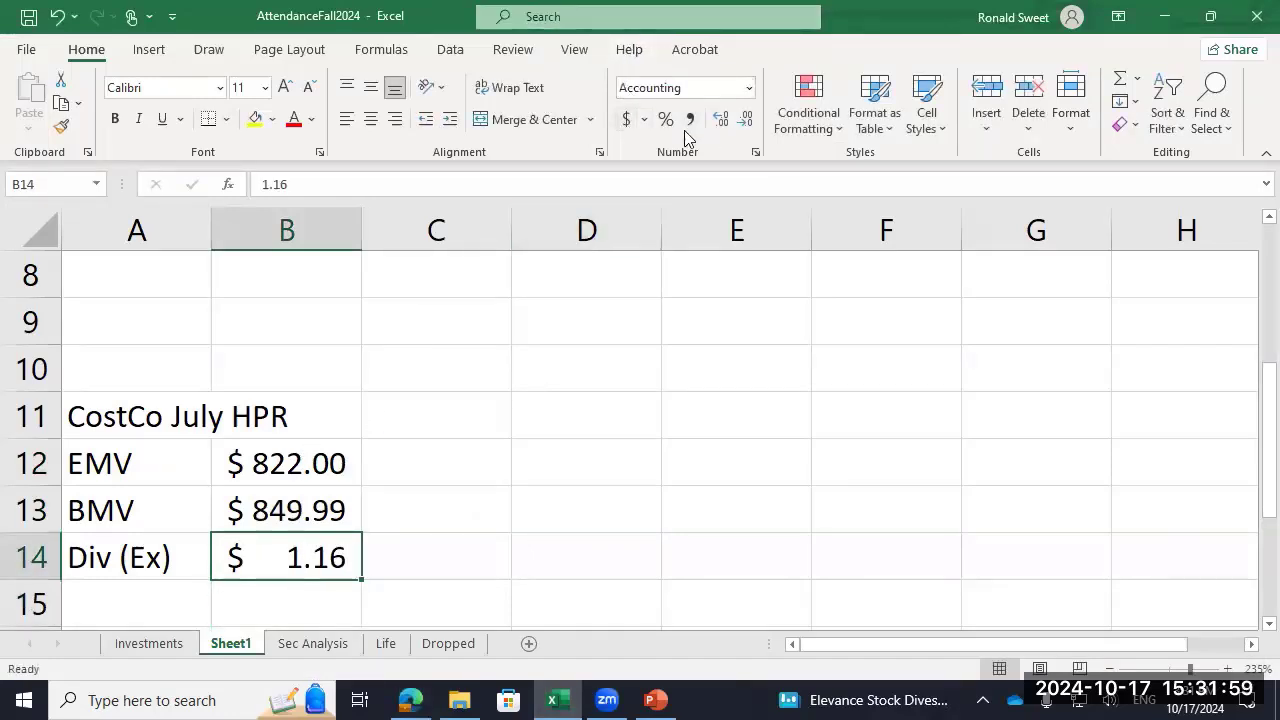
# Step: Enter the return formula as text, "(EMV - BMV + Accrued Income) / BMV", in cell C12
pyautogui.press('Right')
pyautogui.press('Up')
pyautogui.press('Up')
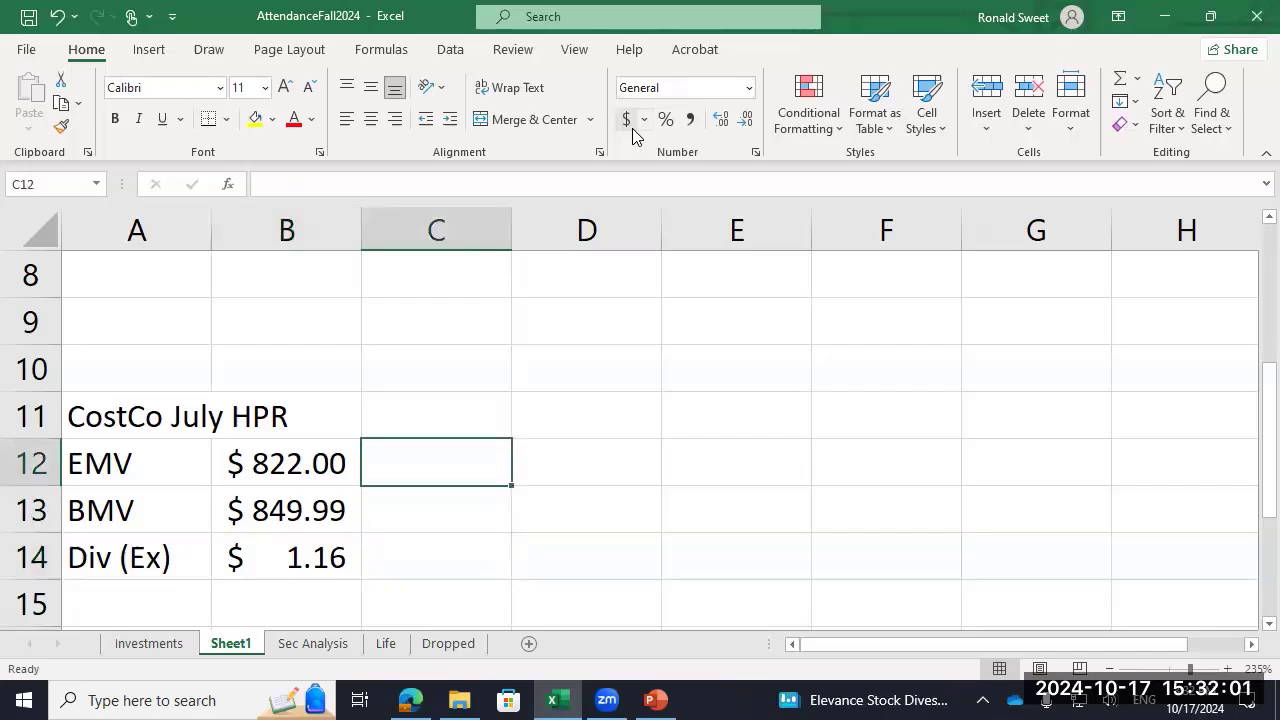
pyautogui.write("'(E")
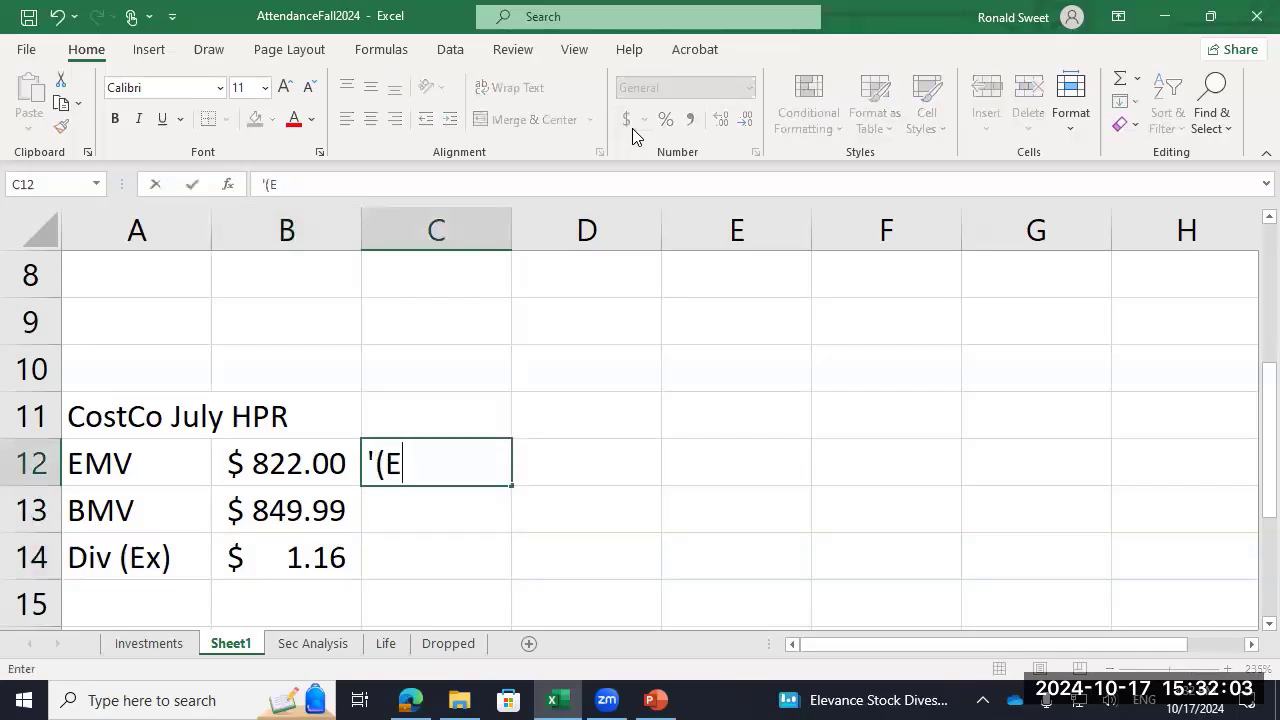
pyautogui.write('MV - BM')
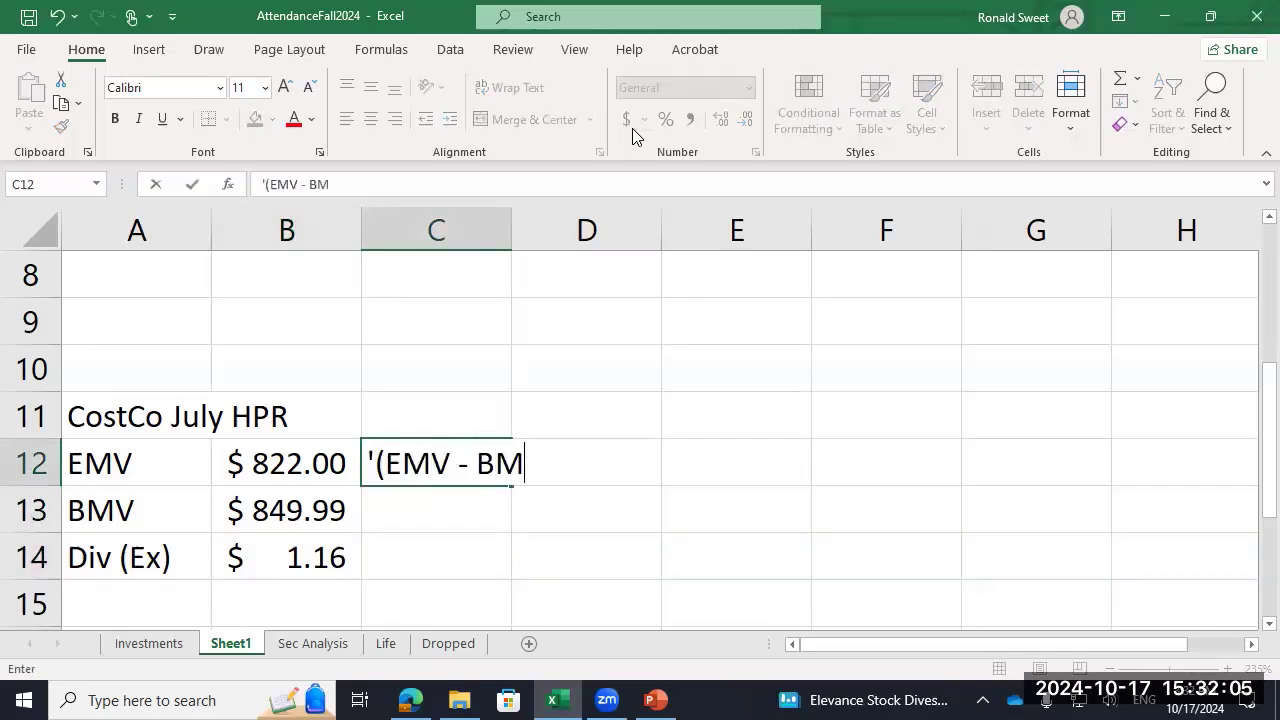
pyautogui.write('V + Accru')
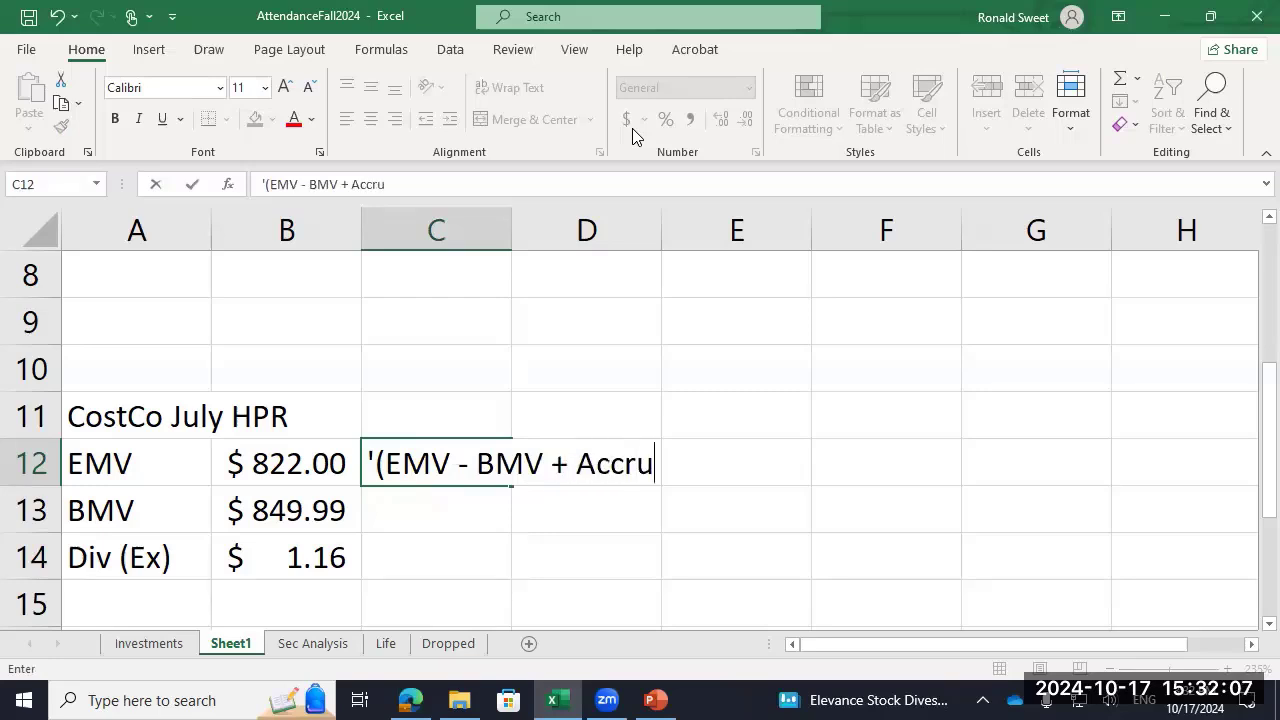
pyautogui.write('ed Income) /')
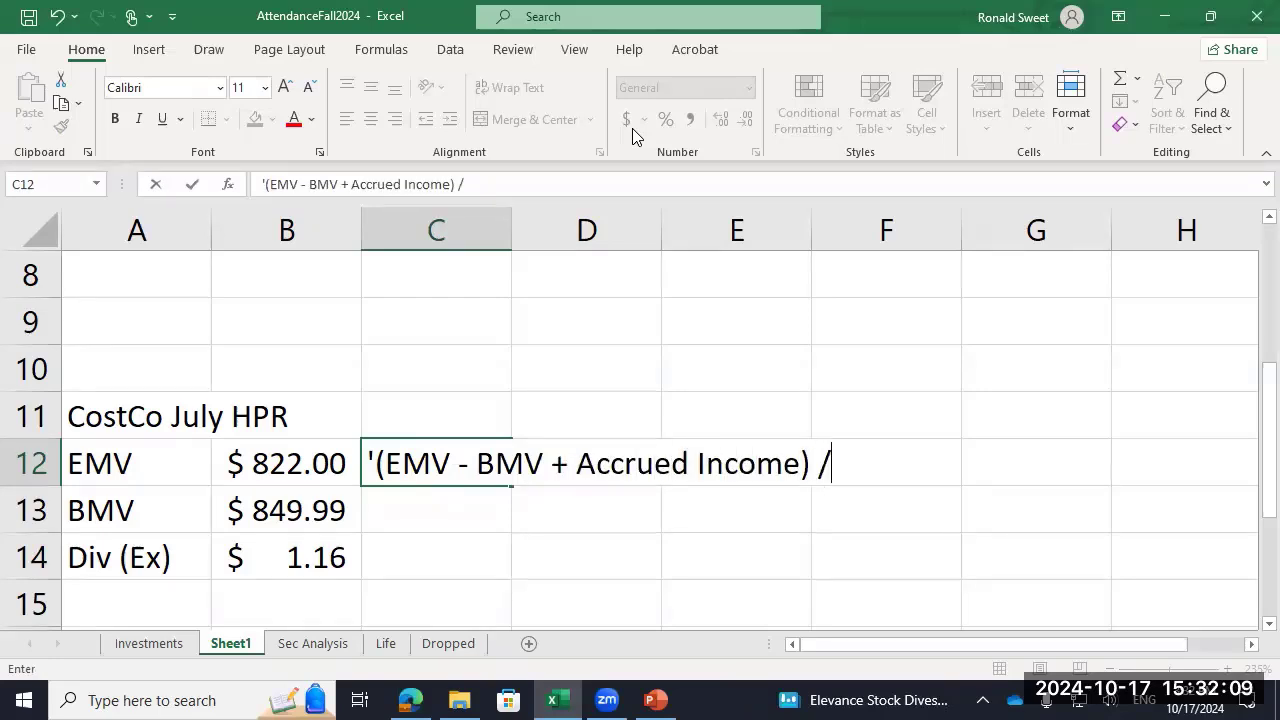
pyautogui.write(' BMV')
pyautogui.press('Tab')
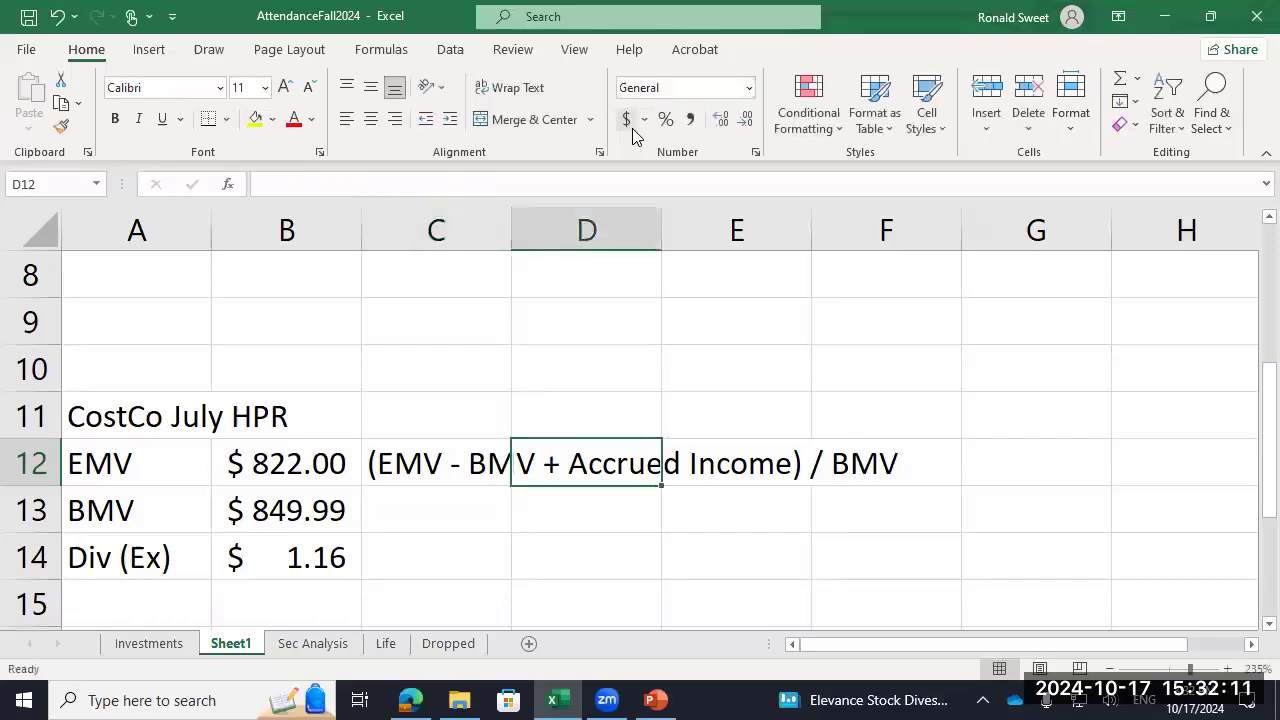
# Step: Calculate Costco's July holding period return in cell D14 with the formula +(822-849.99+1.16)/849.99
pyautogui.press('Down')
pyautogui.press('Down')
pyautogui.write('+(')
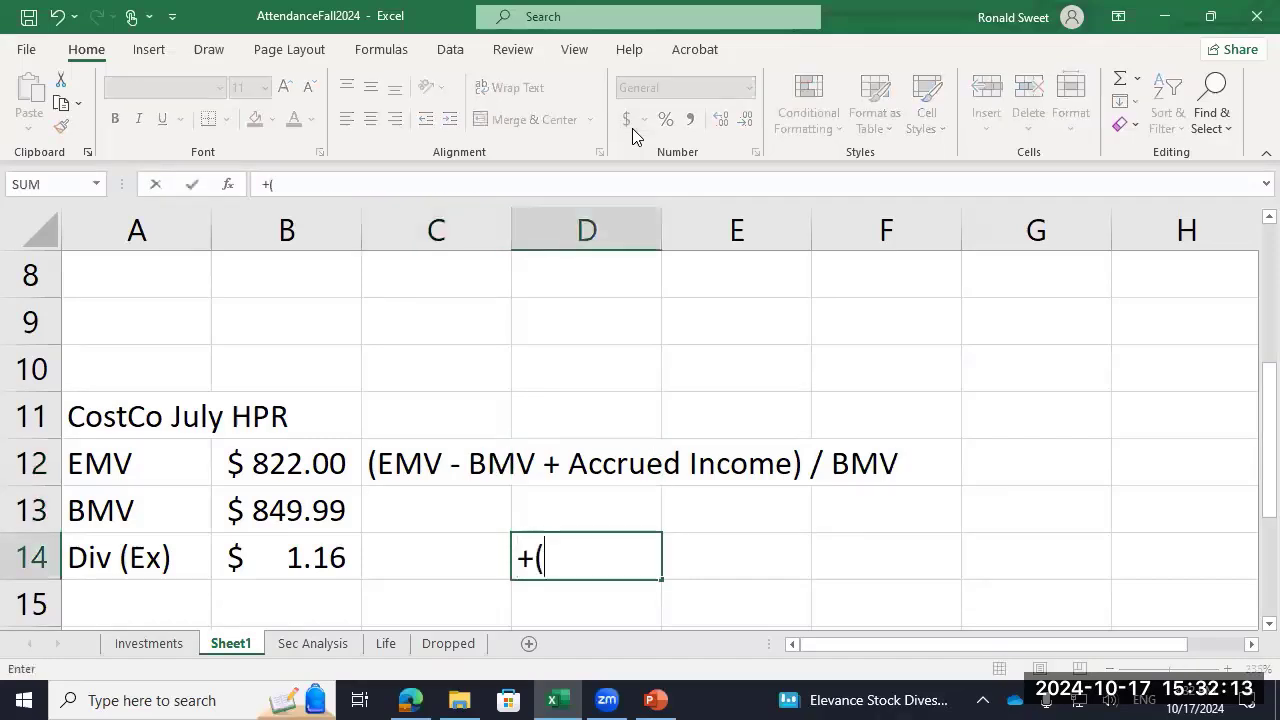
pyautogui.write('822-849')
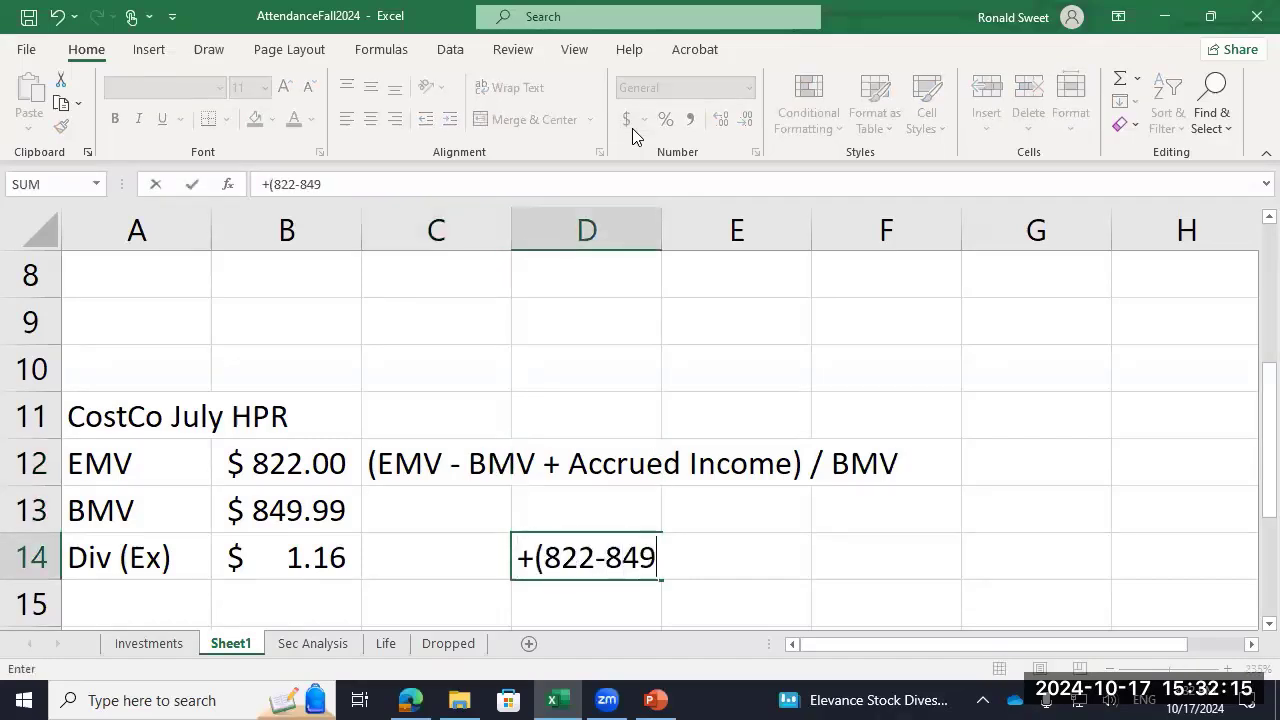
pyautogui.write('.99+1.16')
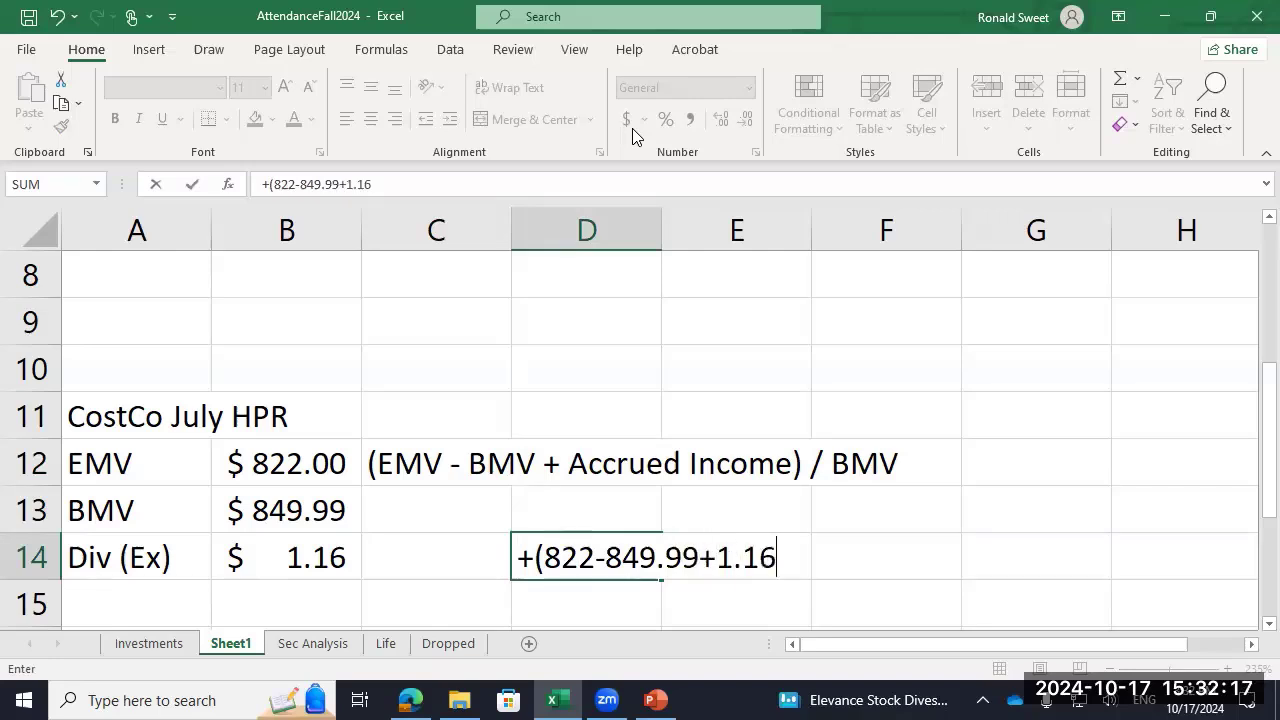
pyautogui.write(')/849.')
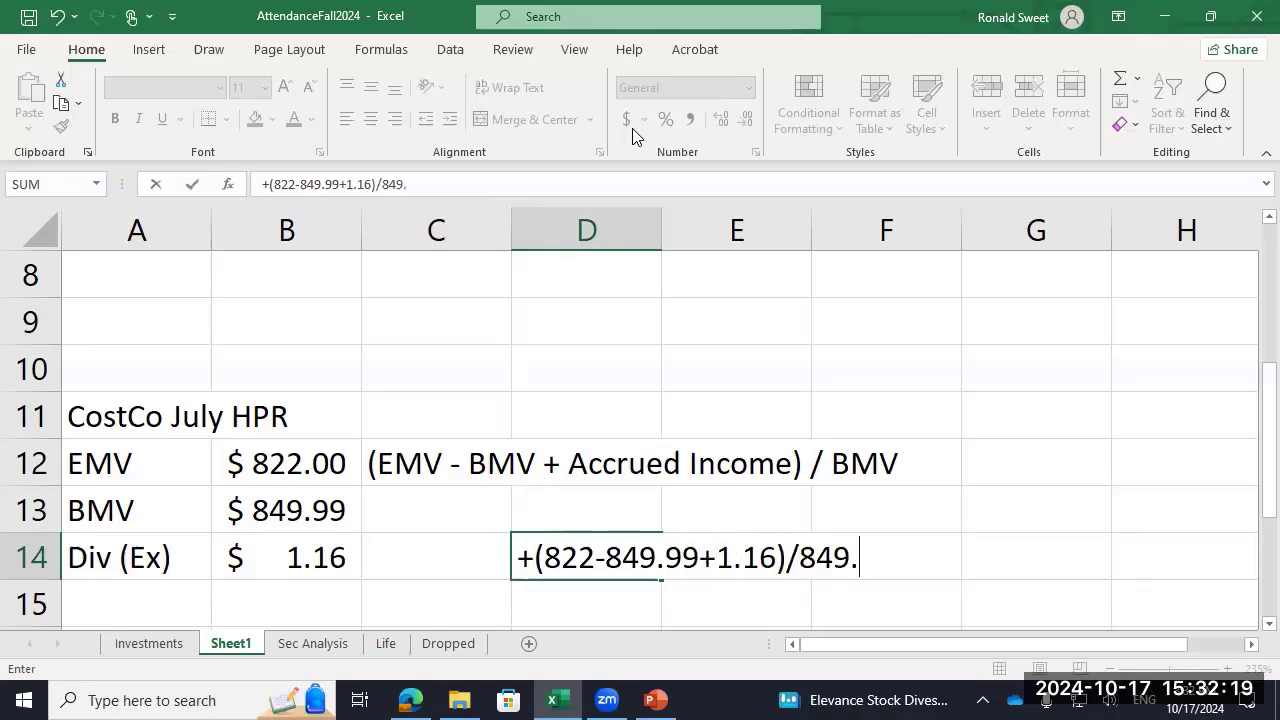
pyautogui.write('99')
pyautogui.press('Return')
# Step: Format the July return in cell D14 as a percentage with two decimal places
pyautogui.press('Up')
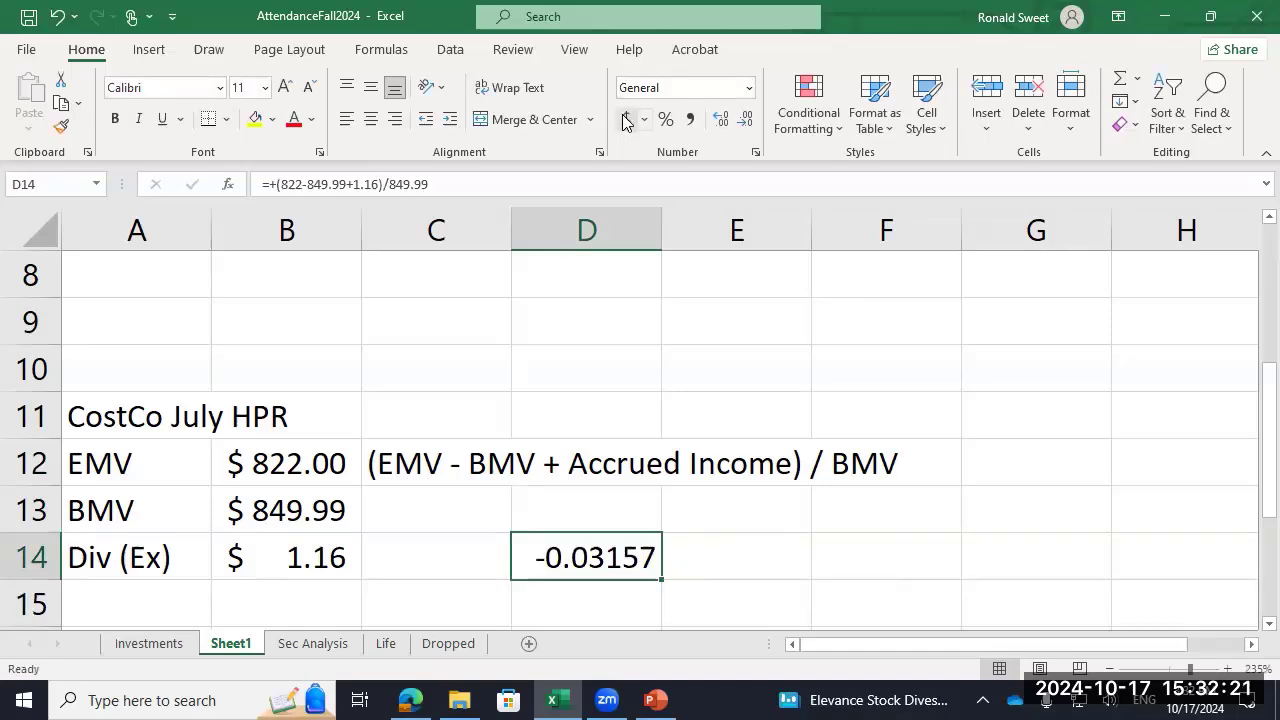
pyautogui.click(665, 119)
pyautogui.click(721, 119)
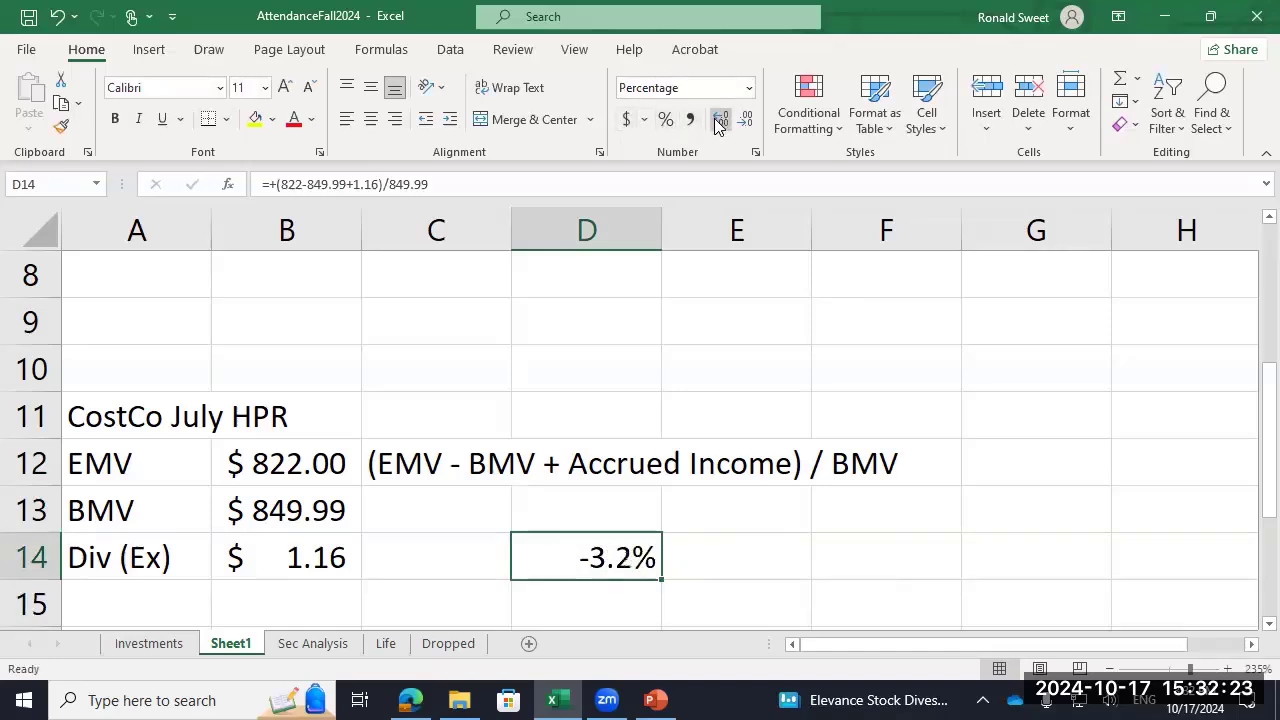
pyautogui.click(721, 119)
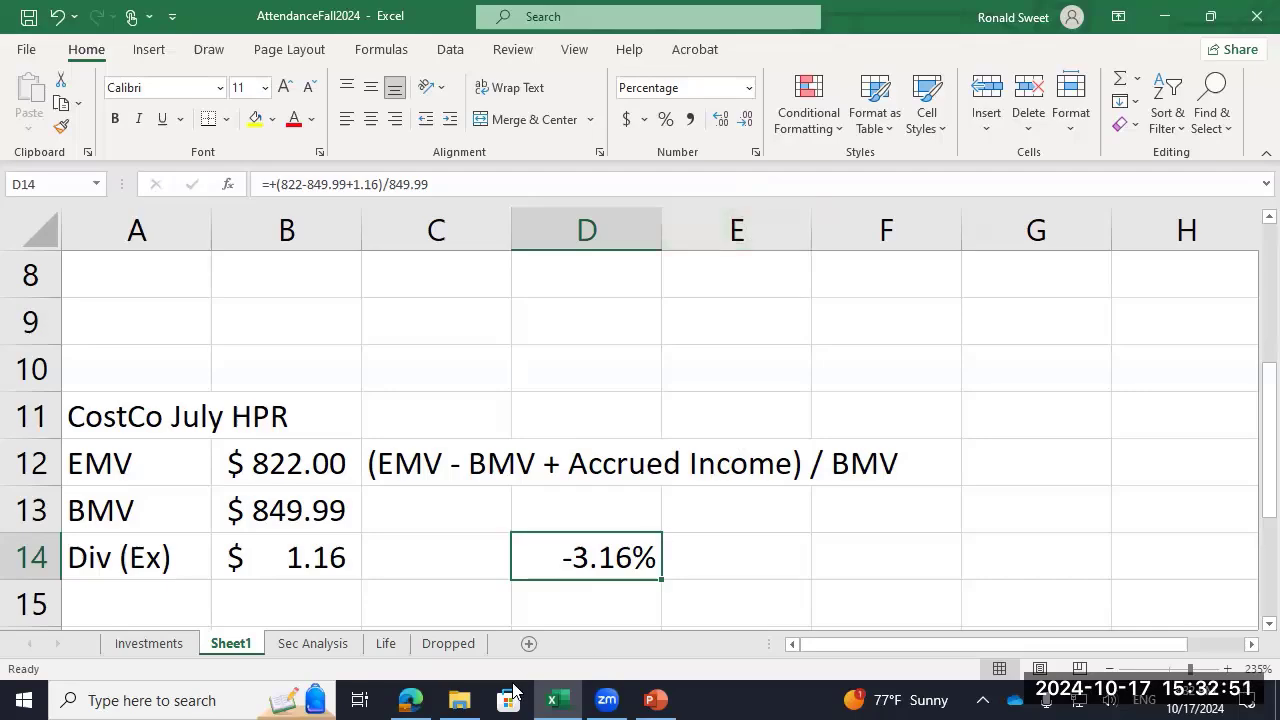
# Step: Switch to the browser and find the December 2023 dividend and the Dec 29, 2023 close in Costco's price history
pyautogui.click(411, 700)
pyautogui.scroll(-10, 470, 440)
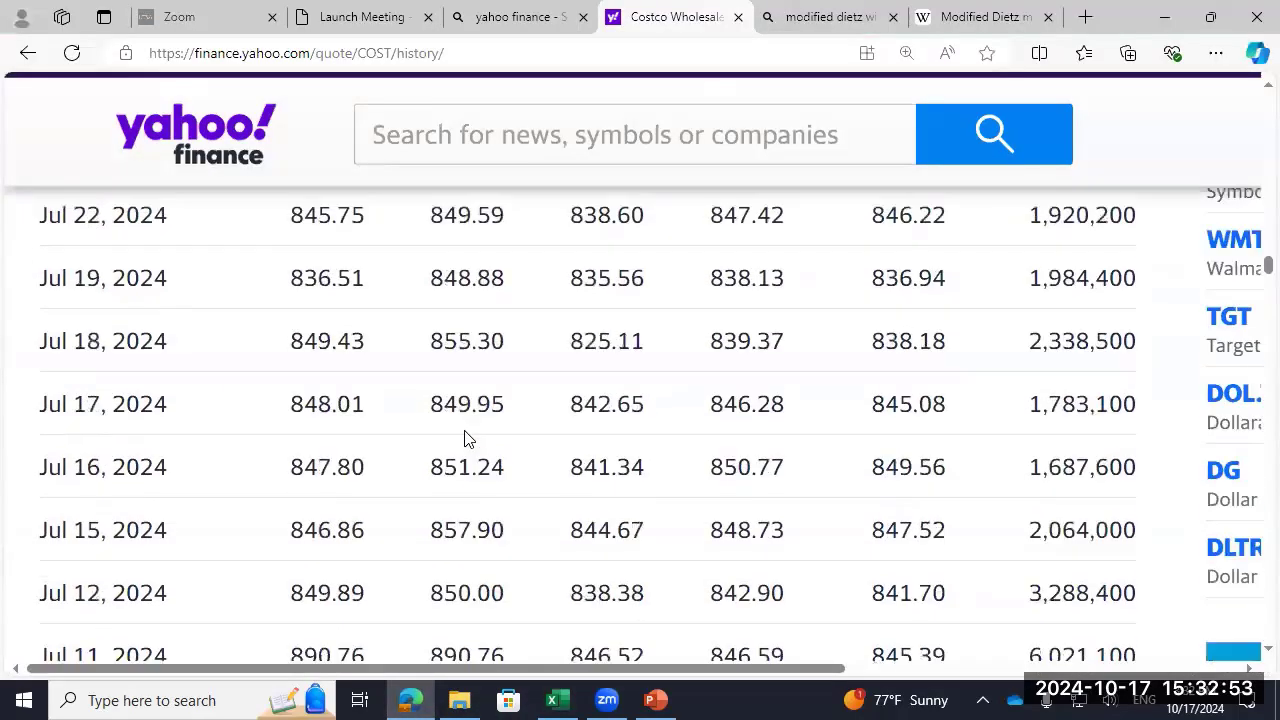
pyautogui.scroll(-20, 465, 443)
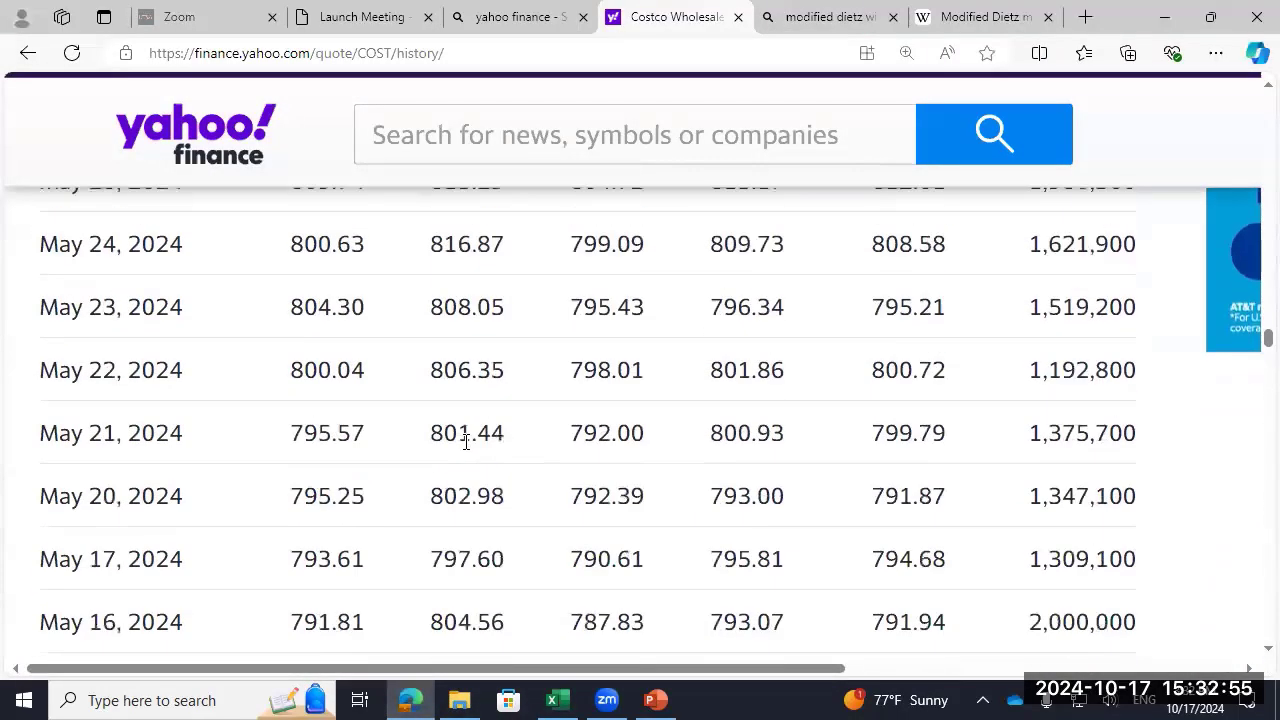
pyautogui.scroll(-20, 466, 442)
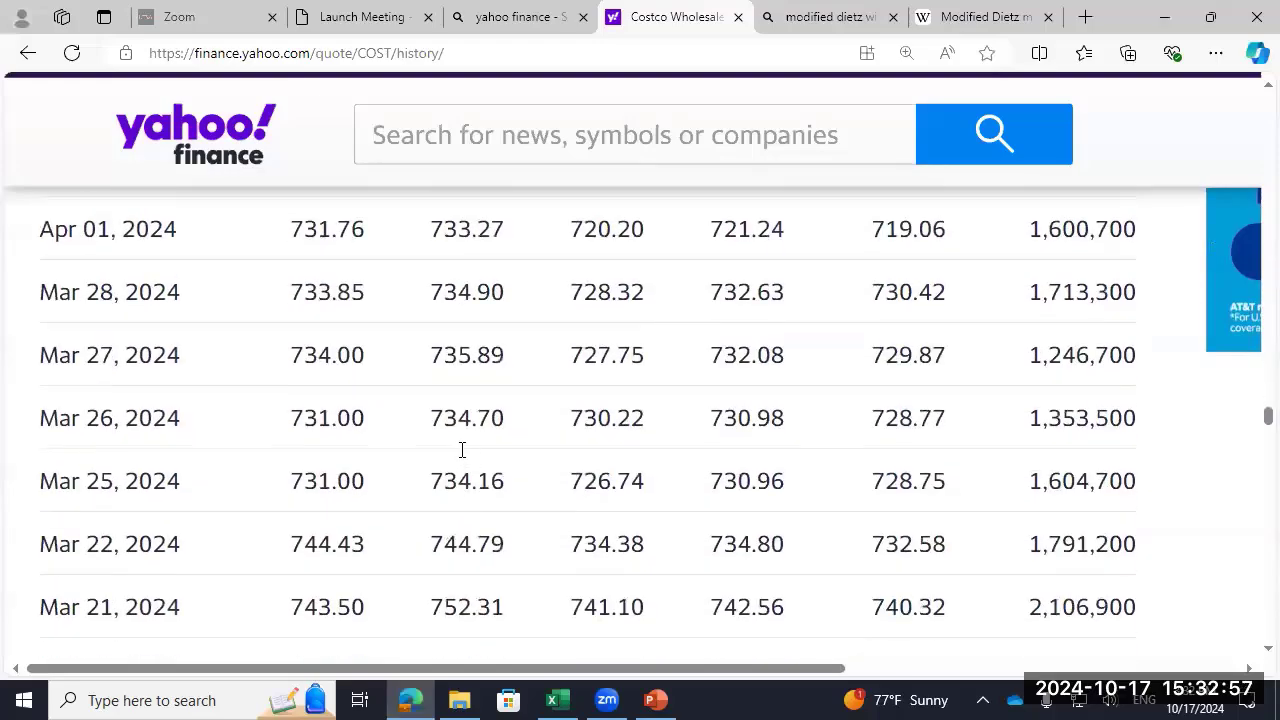
pyautogui.scroll(-20, 462, 451)
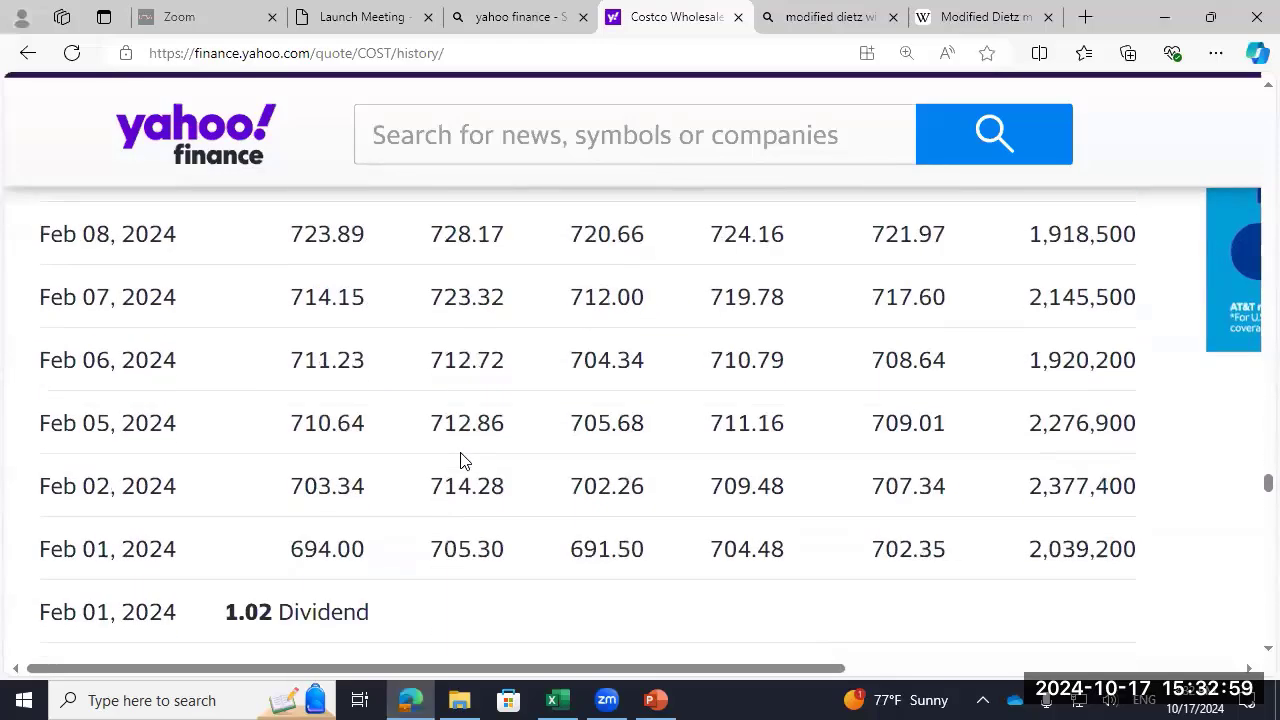
pyautogui.scroll(-20, 460, 456)
pyautogui.scroll(3, 462, 454)
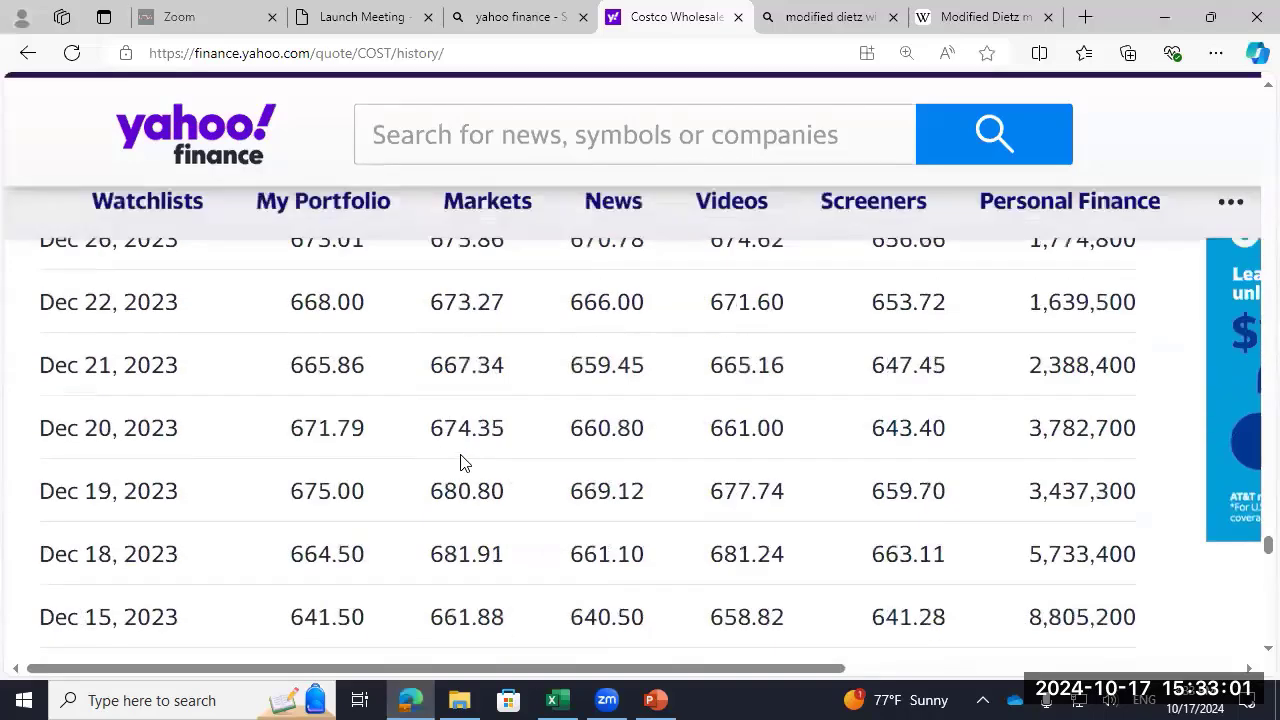
pyautogui.scroll(3, 462, 454)
pyautogui.scroll(1, 462, 454)
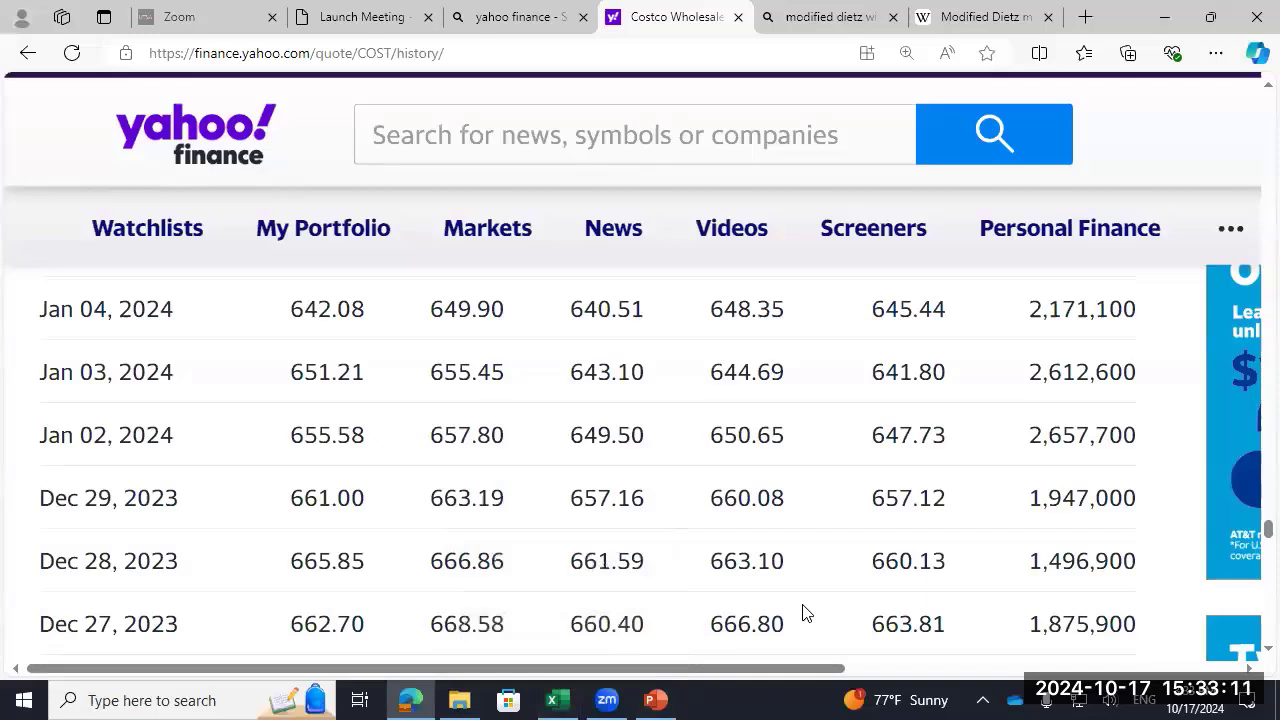
pyautogui.scroll(-1, 792, 616)
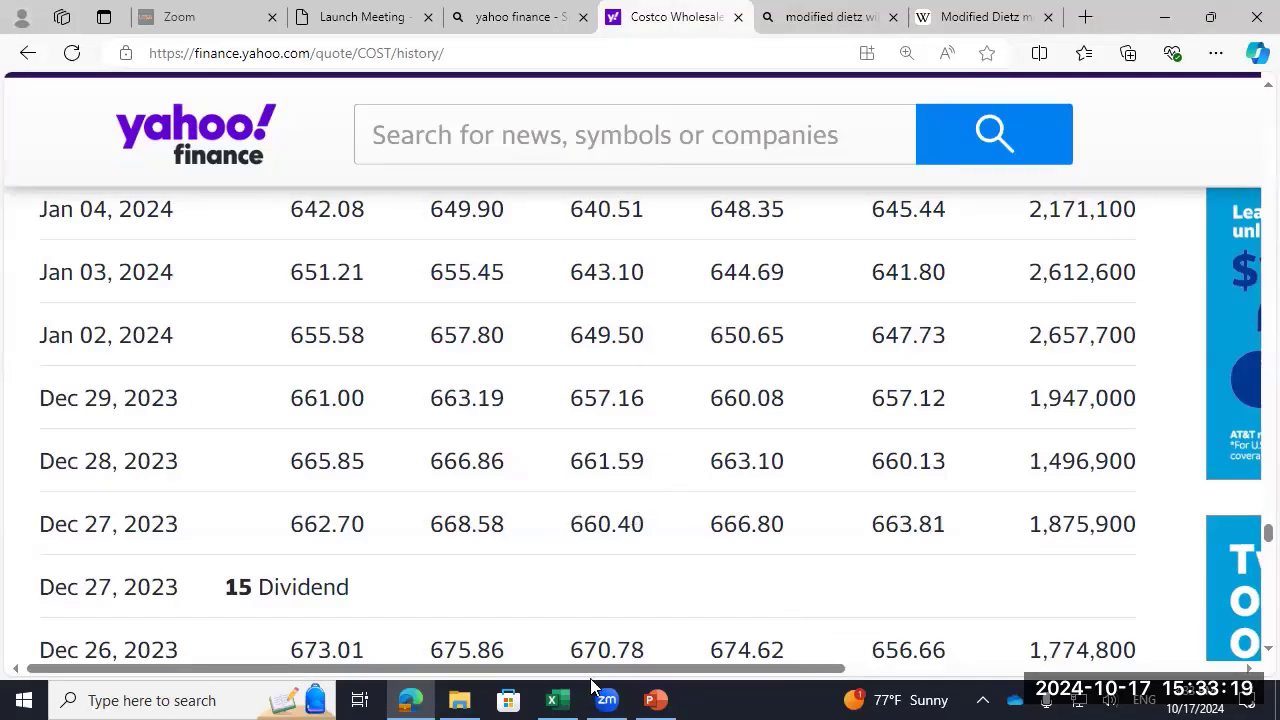
# Step: Switch to Excel and enter the Dec 29, 2023 closing price, 660.08, in cell G12
pyautogui.click(563, 697)
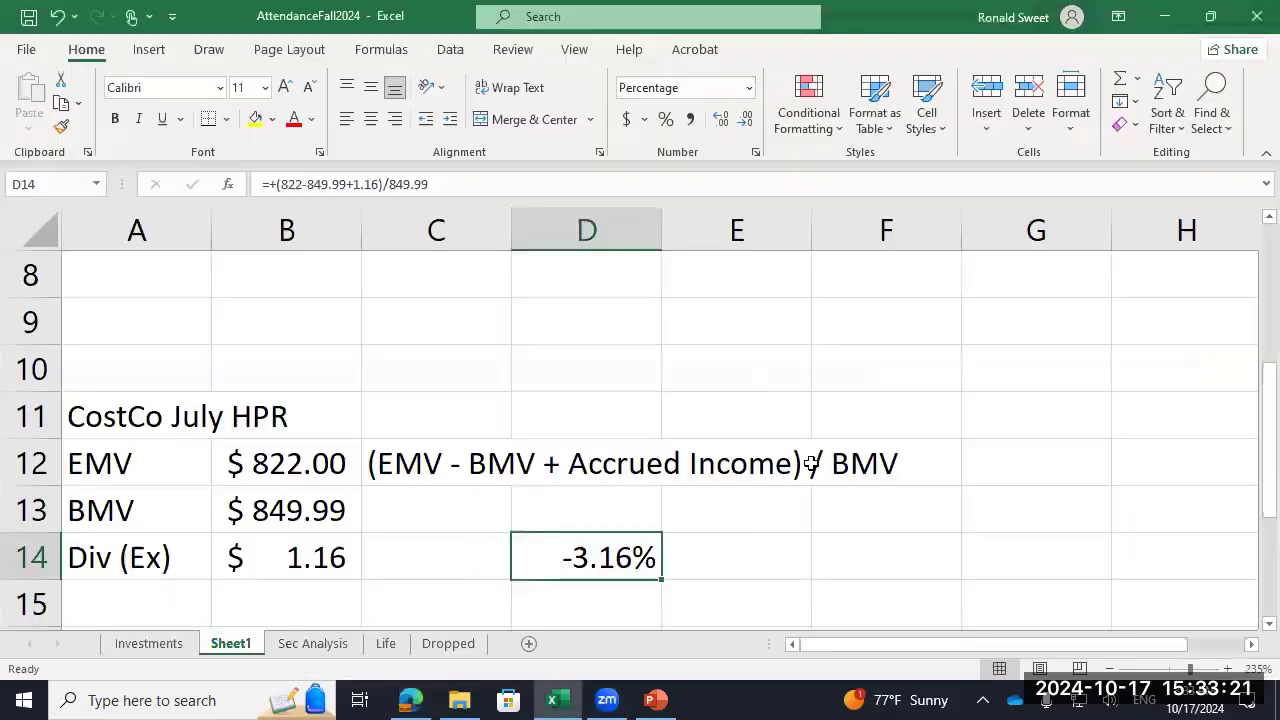
pyautogui.click(1043, 466)
pyautogui.write('660.08')
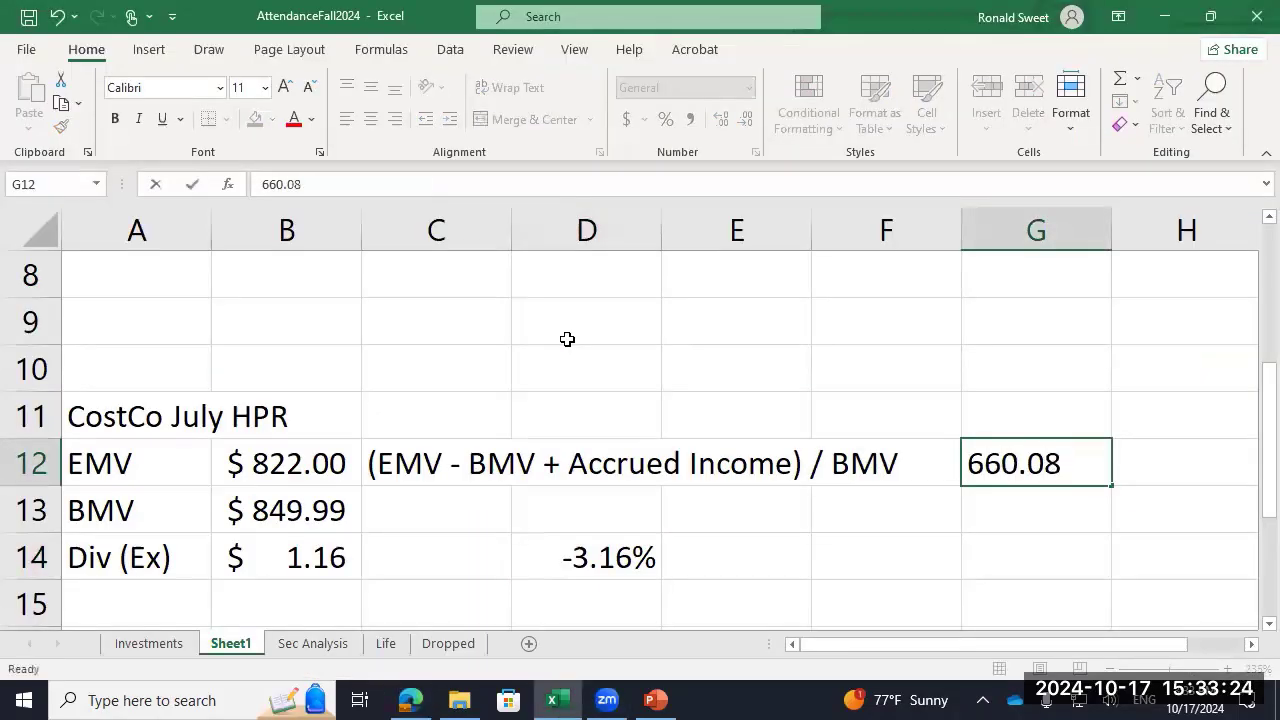
pyautogui.press('Return')
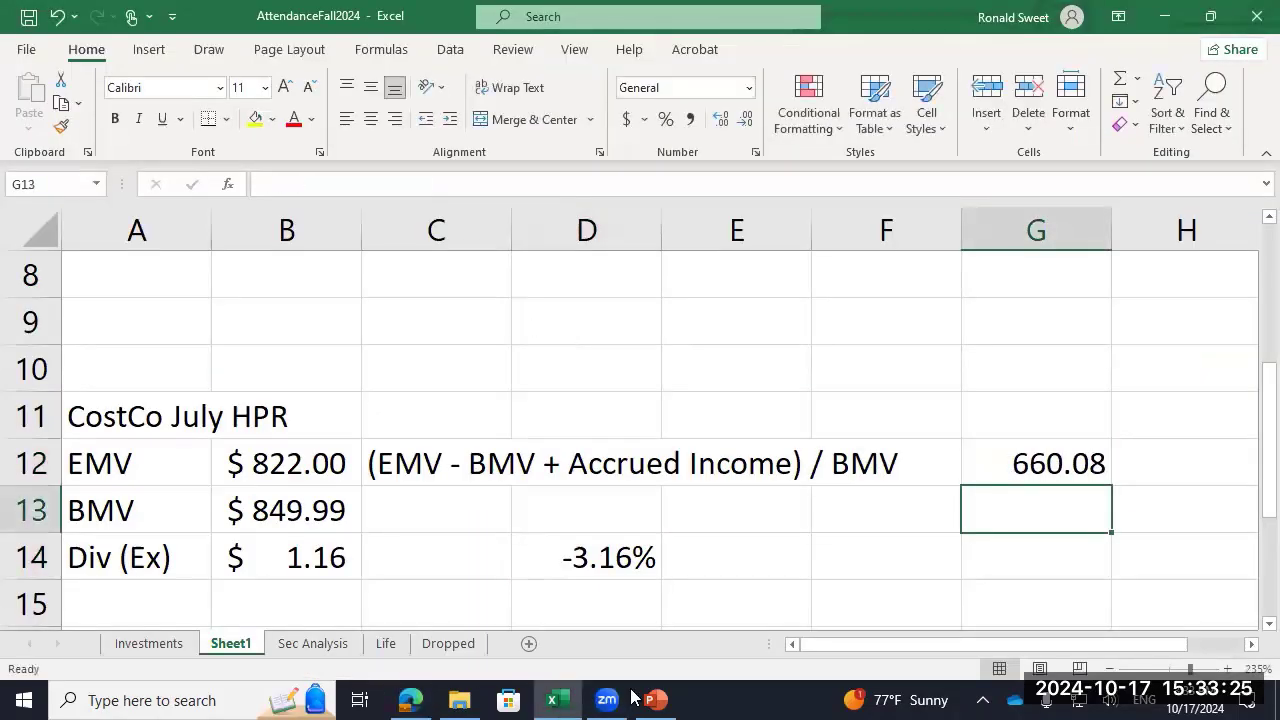
# Step: Switch to the browser and highlight the Nov 30, 2023 closing price in Costco's price history
pyautogui.click(409, 698)
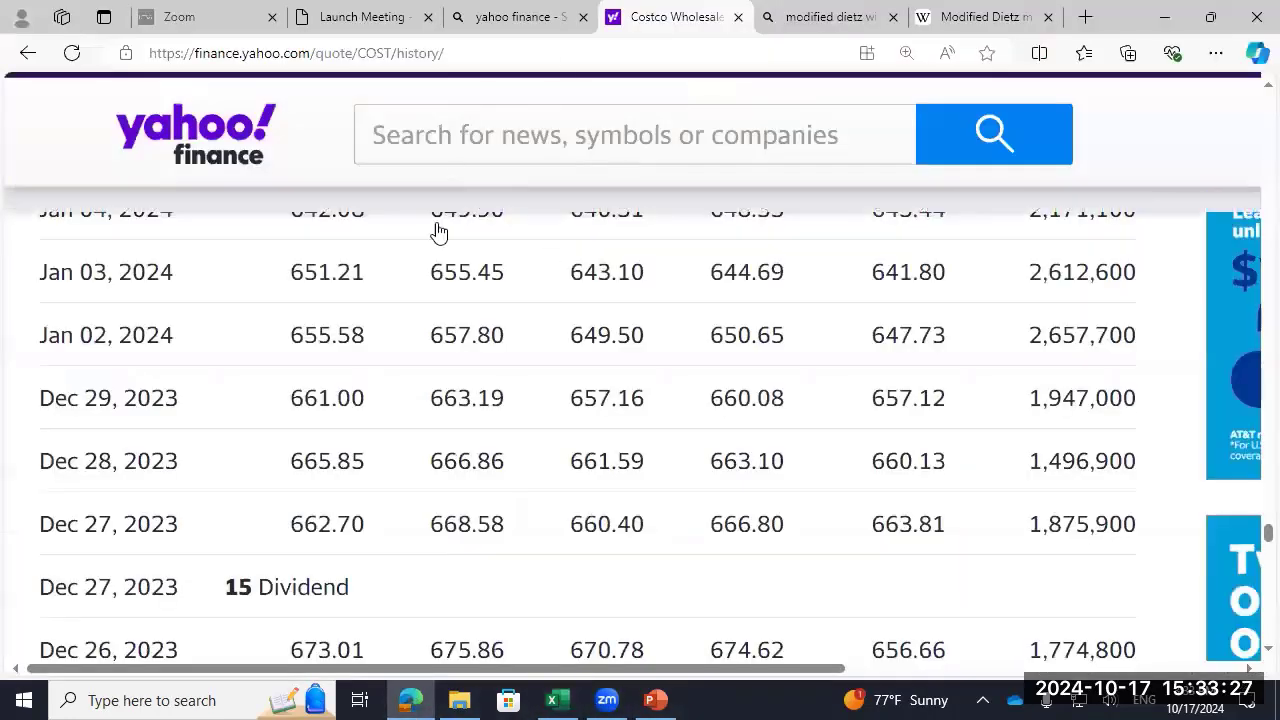
pyautogui.scroll(-10, 402, 437)
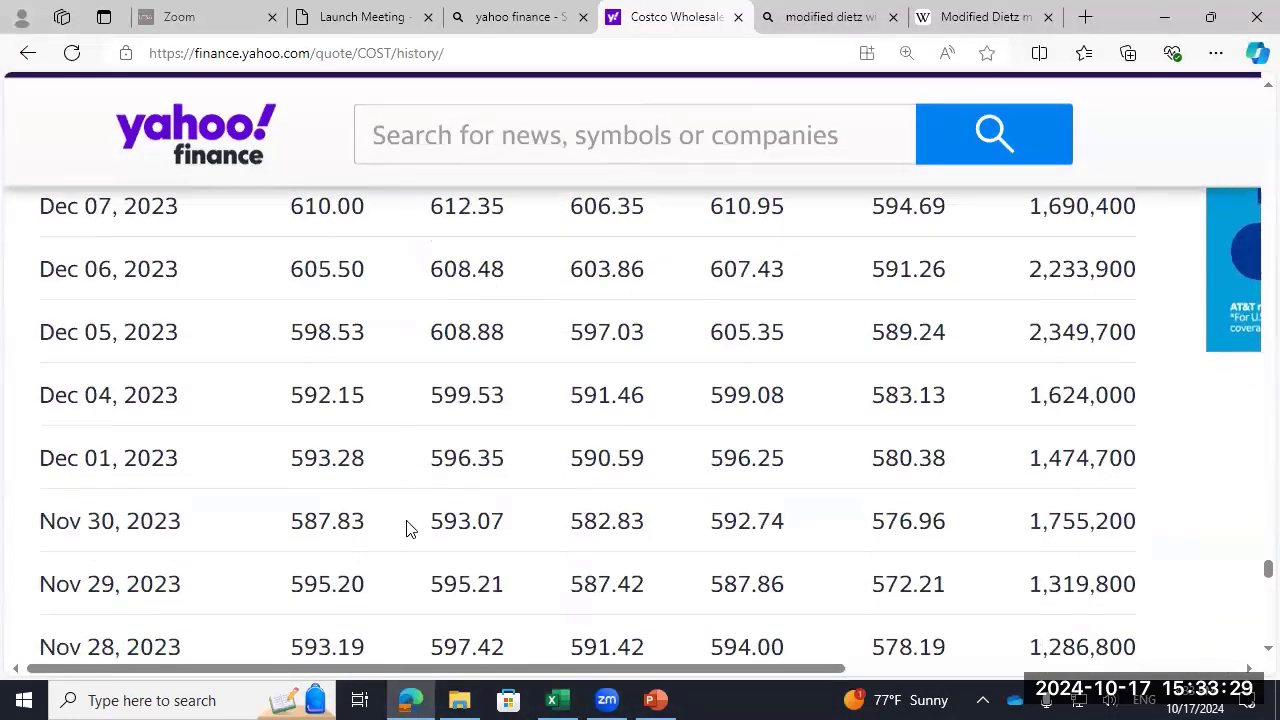
pyautogui.scroll(-5, 406, 530)
pyautogui.scroll(3, 406, 538)
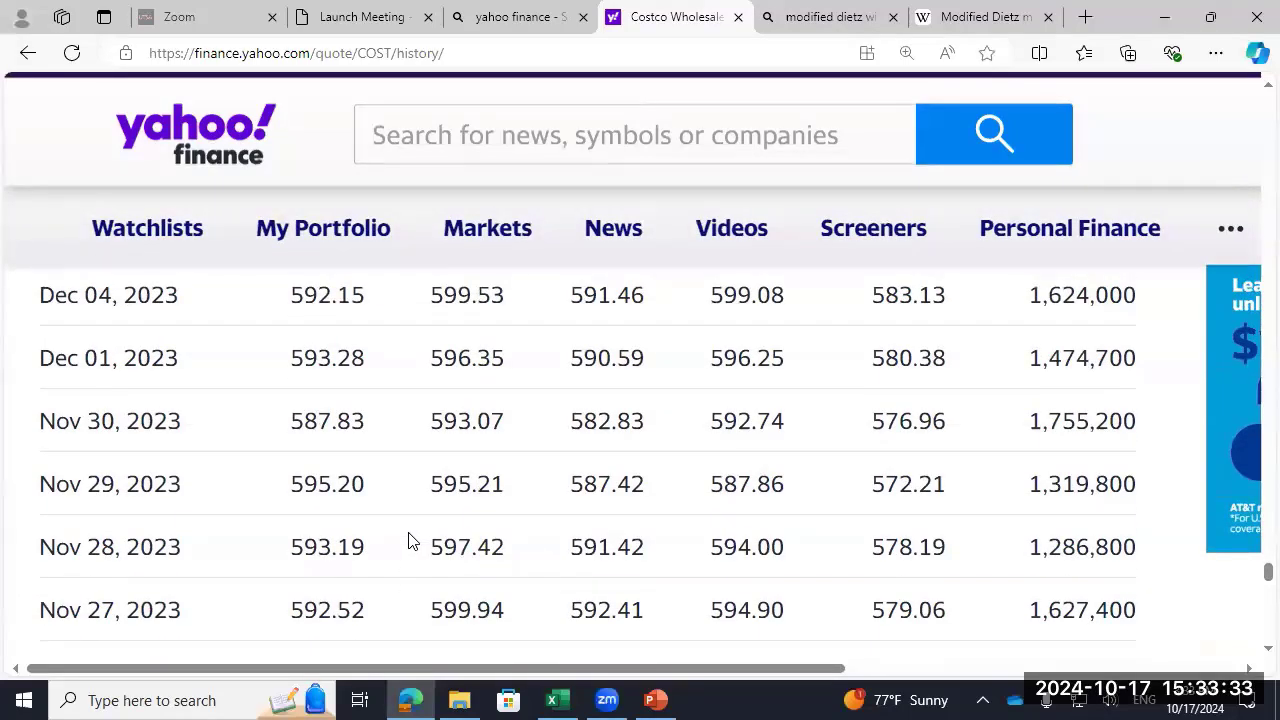
pyautogui.moveTo(712, 420); pyautogui.dragTo(798, 430)
# Step: Switch to Excel and enter the Nov 30, 2023 closing price, 592.74, in cell G13
pyautogui.click(551, 700)
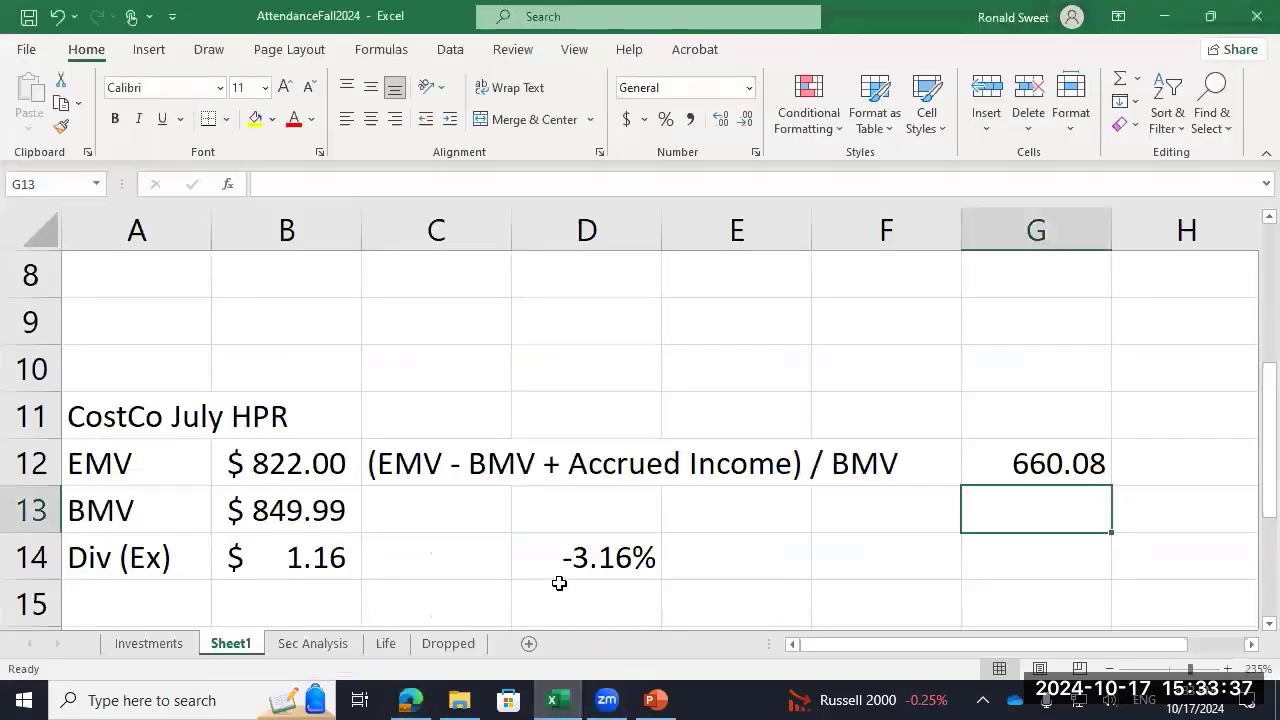
pyautogui.write('592.74')
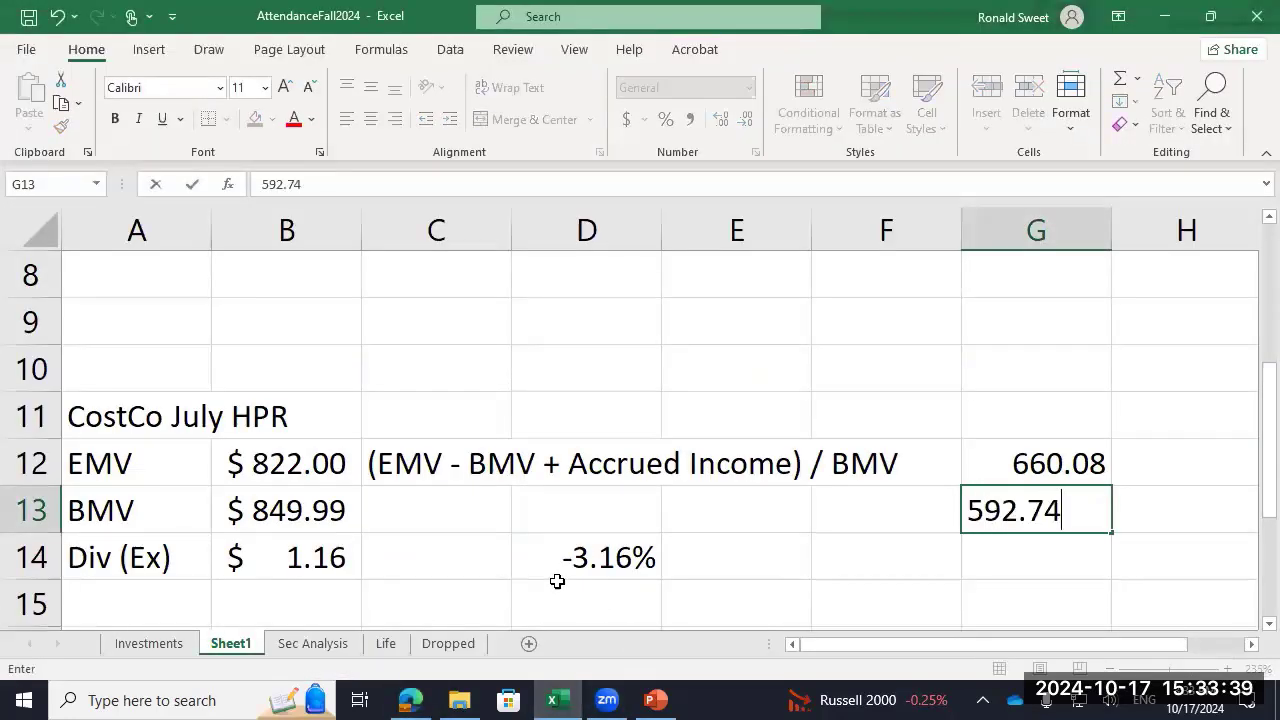
pyautogui.press('Return')
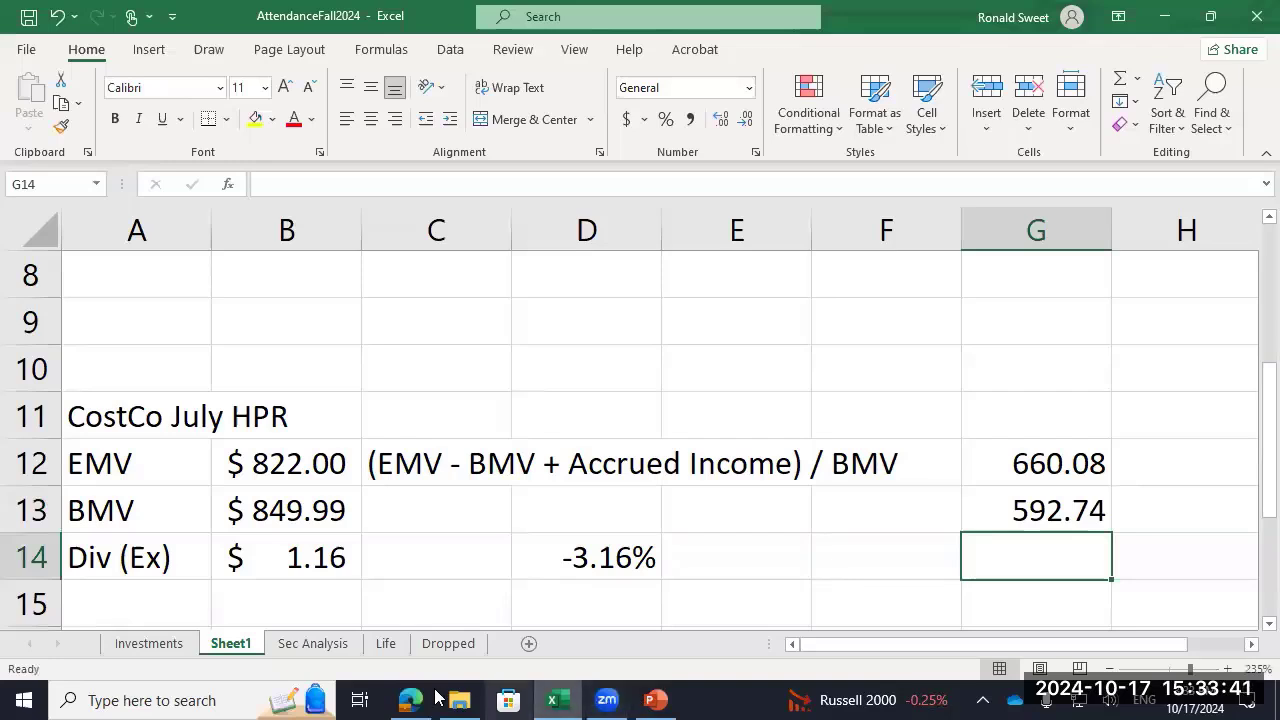
# Step: Check the Dec 27, 2023 dividend in the browser's Costco price history and enter 15 in cell G14 of the Excel sheet
pyautogui.moveTo(1020, 503); pyautogui.dragTo(1020, 465)
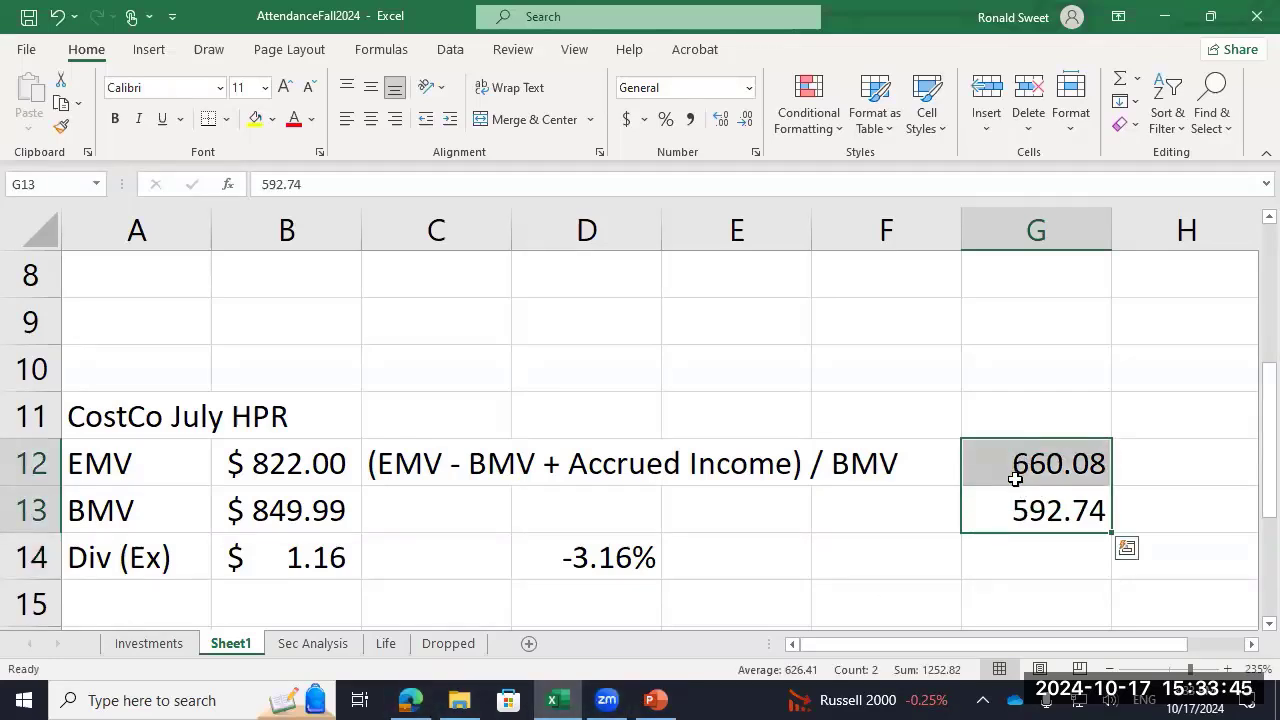
pyautogui.click(413, 697)
pyautogui.scroll(4, 628, 491)
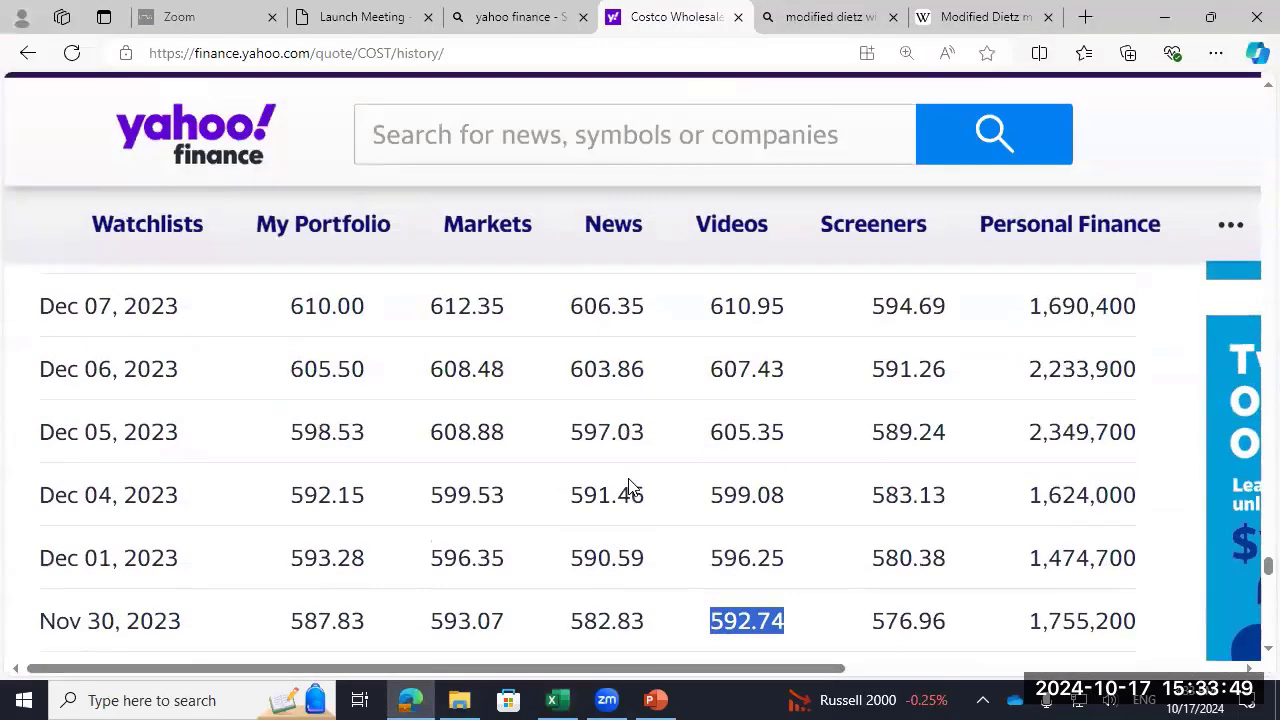
pyautogui.scroll(9, 624, 489)
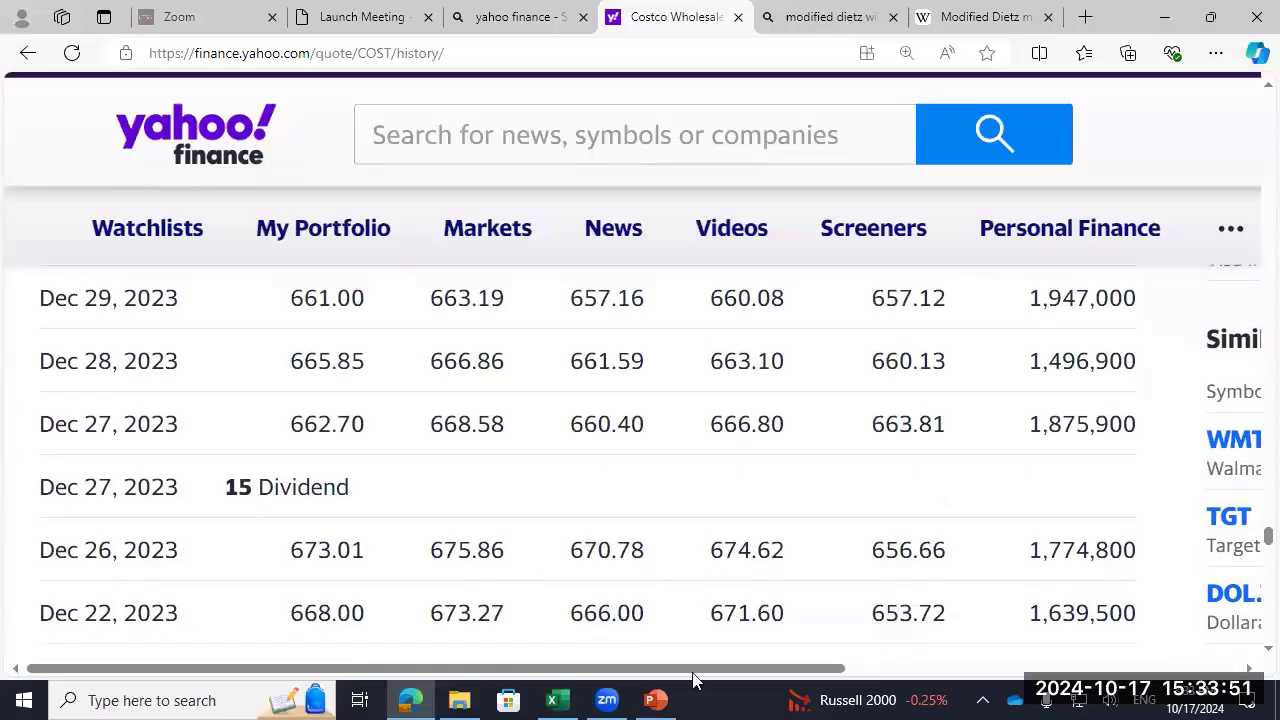
pyautogui.click(553, 700)
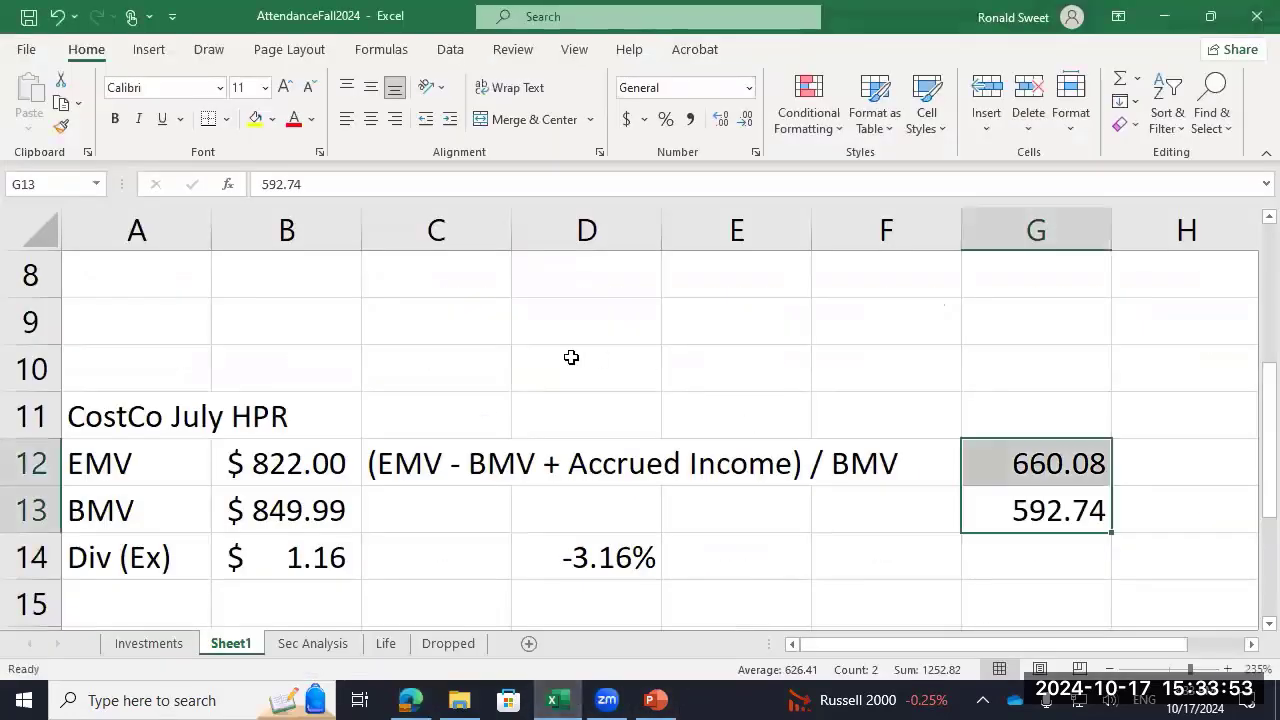
pyautogui.press('Down')
pyautogui.press('Down')
pyautogui.press('Up')
pyautogui.write('15')
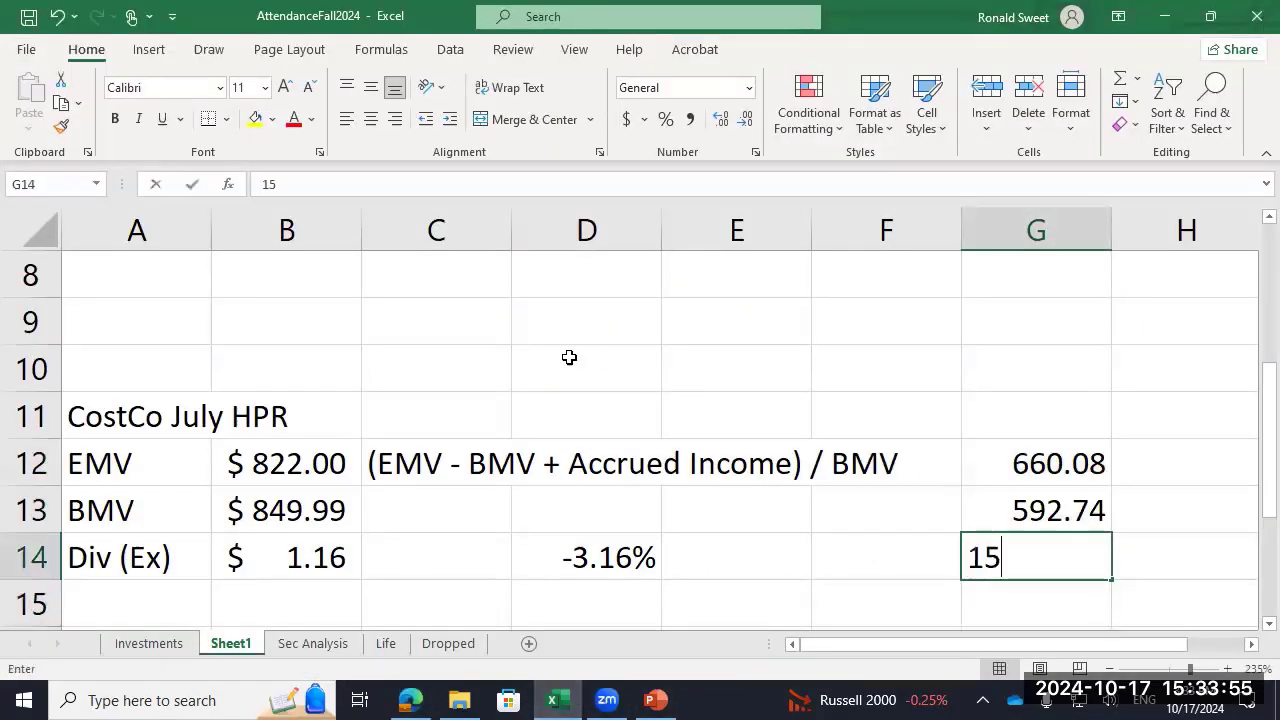
pyautogui.press('Return')
# Step: Apply the comma Accounting number format to the December figures in G12:G14
pyautogui.press('Up')
pyautogui.press('Up')
pyautogui.press('Up')
pyautogui.hotkey('shift', 'Down')
pyautogui.hotkey('shift', 'Down')
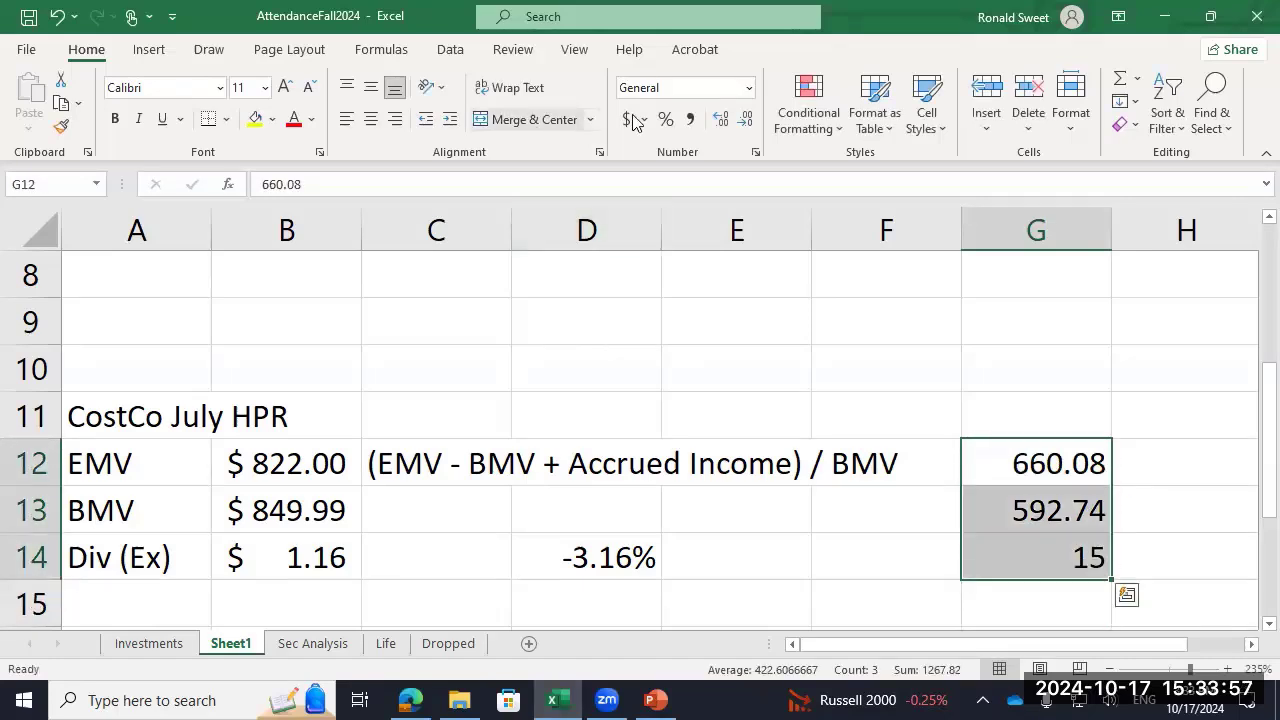
pyautogui.click(691, 119)
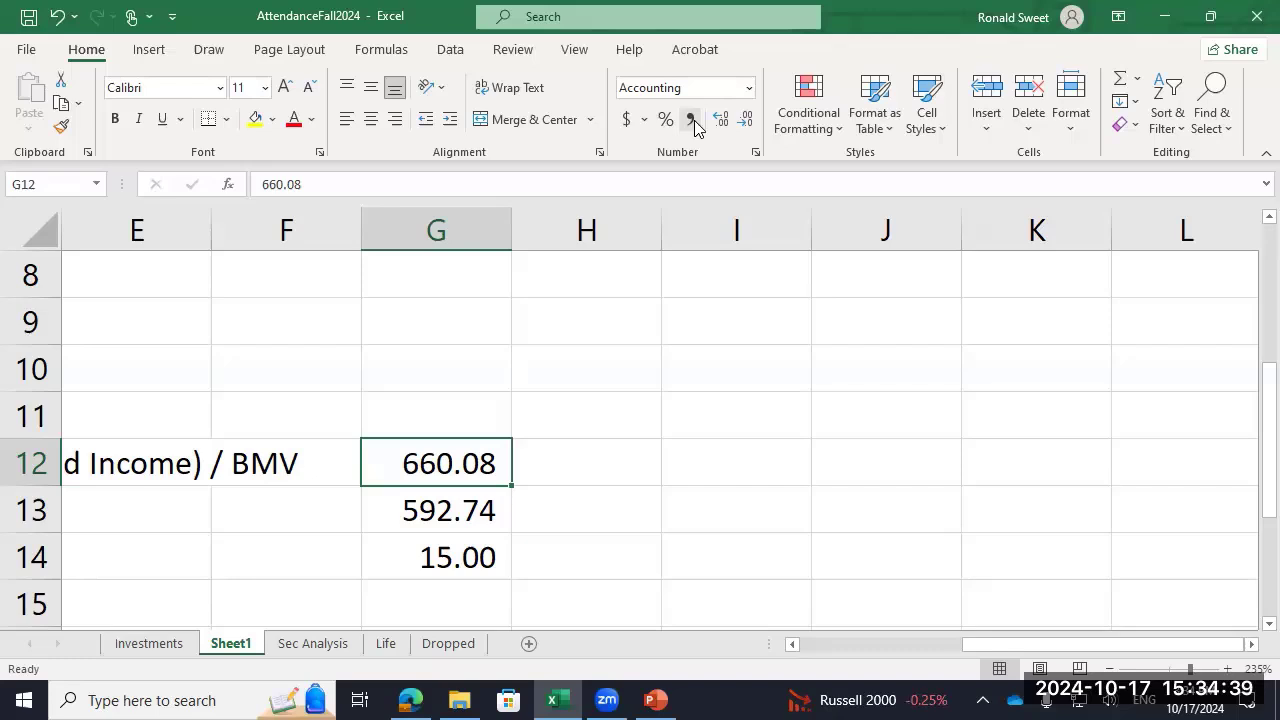
# Step: Label the December figures EMV, BMV and Div in cells H12:H14
pyautogui.press('Right')
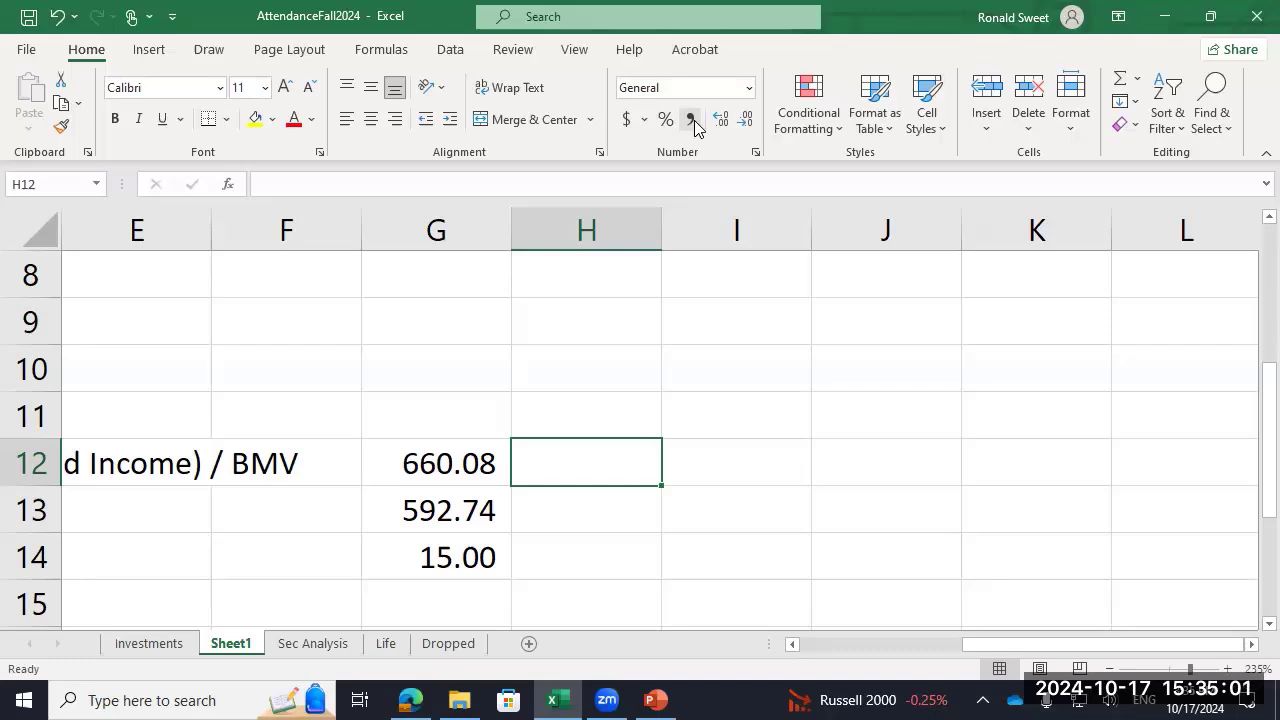
pyautogui.write('EMV')
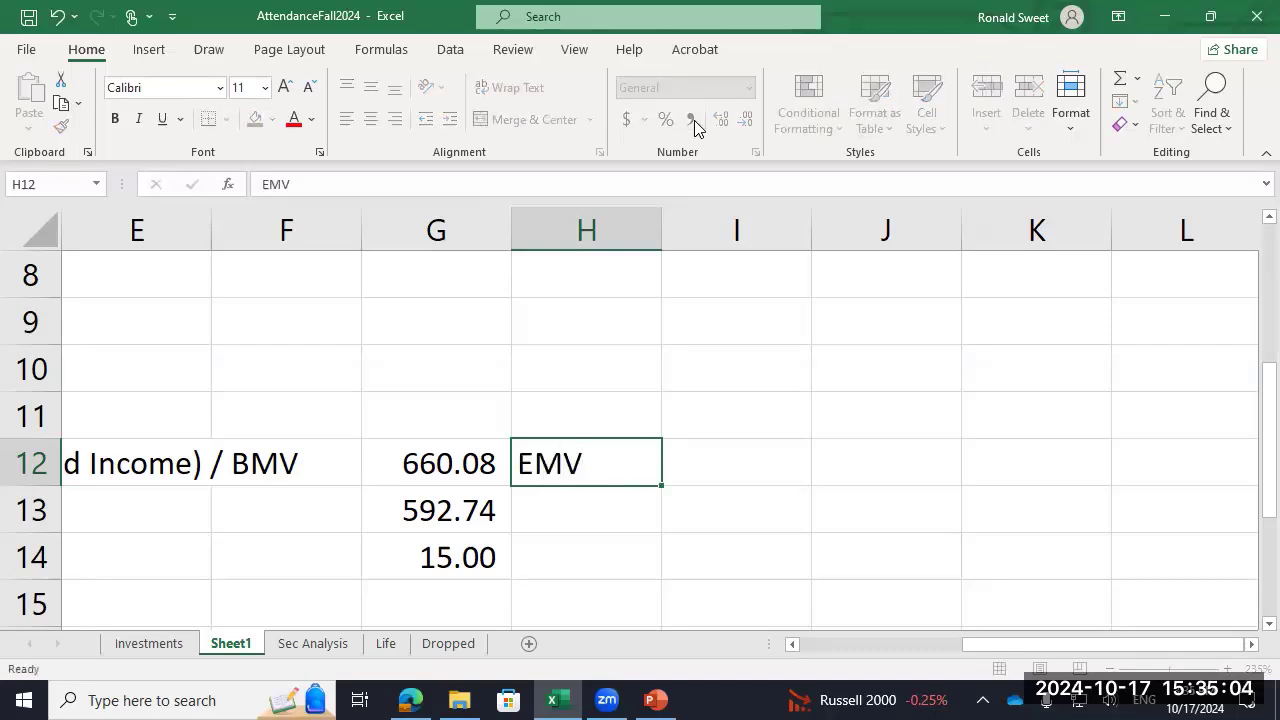
pyautogui.press('Return')
pyautogui.write('BM')
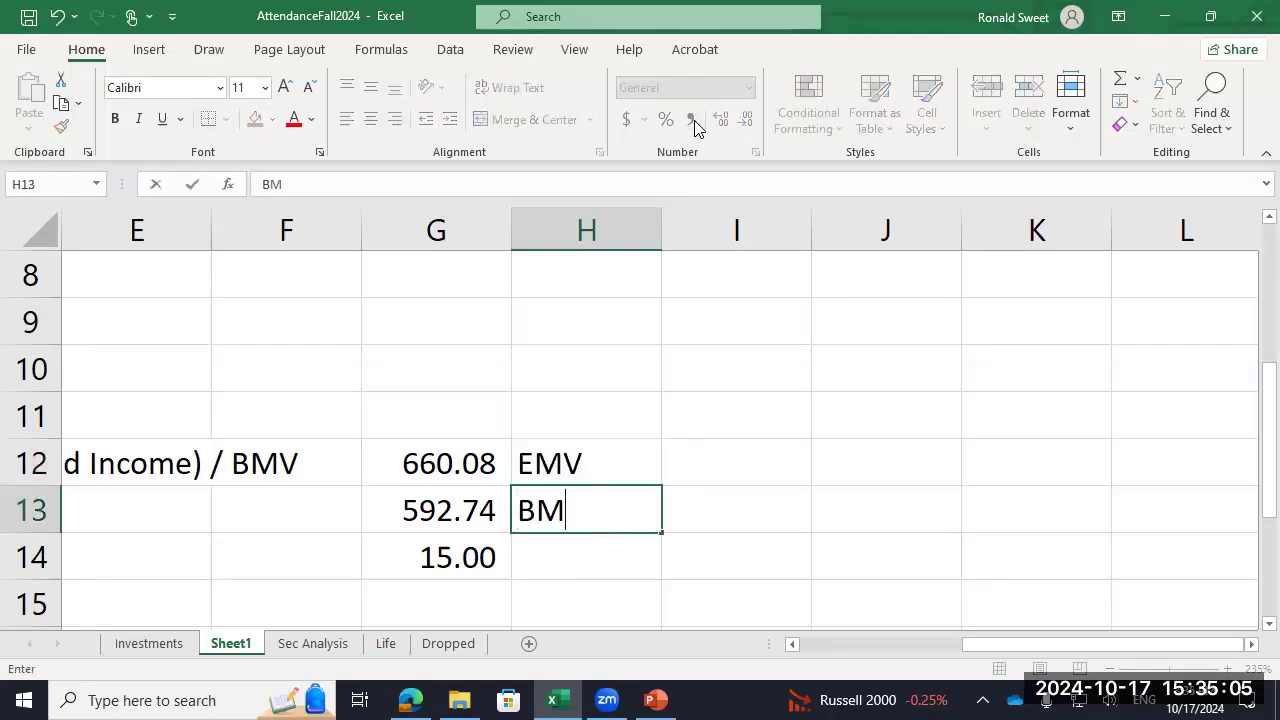
pyautogui.write('V')
pyautogui.press('Return')
pyautogui.write('Div')
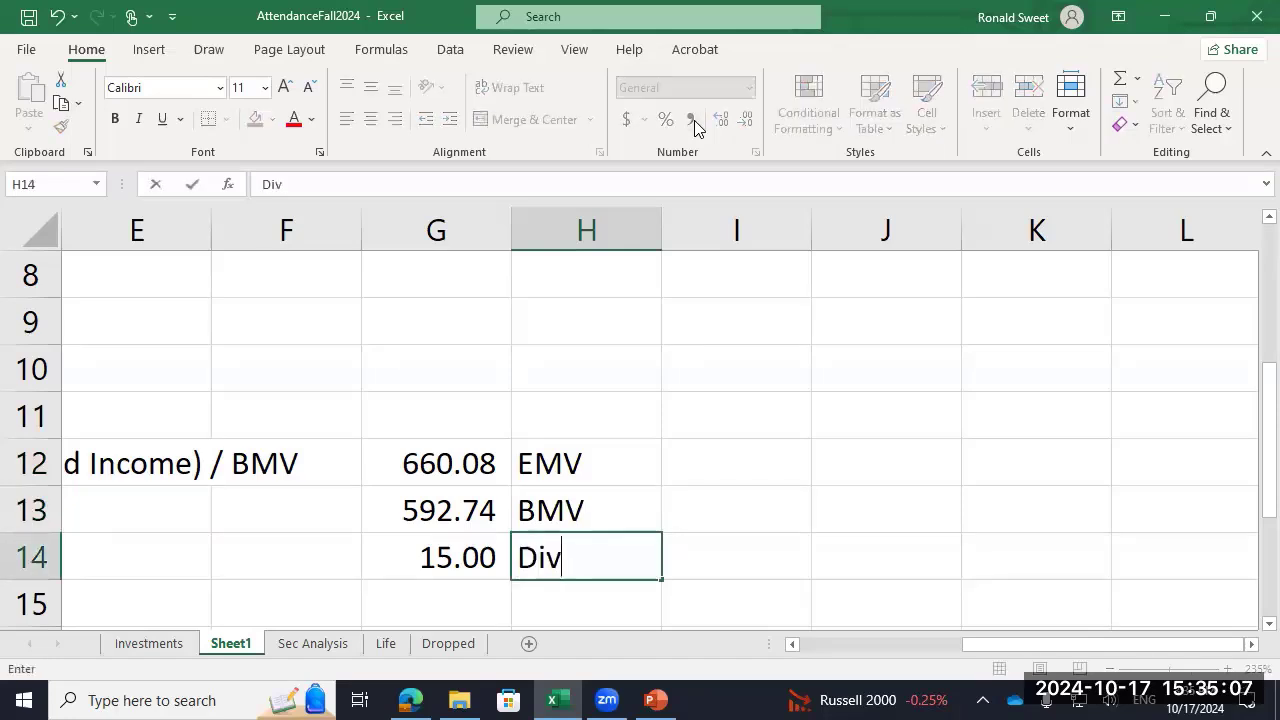
pyautogui.hotkey('ctrl', 'Return')
# Step: Calculate the December holding period return in cell I12 with the formula +(660.08-592.74+15)/592.74
pyautogui.press('Right')
pyautogui.press('Up')
pyautogui.press('Up')
pyautogui.write('+(')
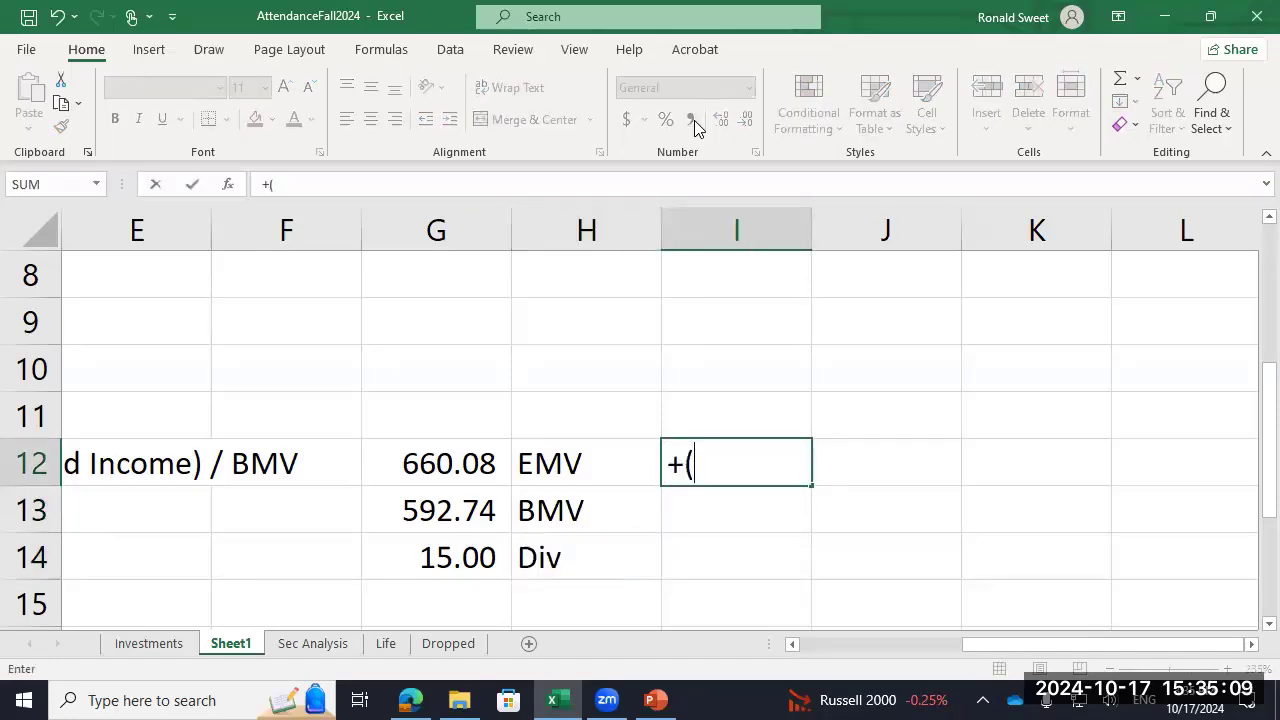
pyautogui.write('0.0')
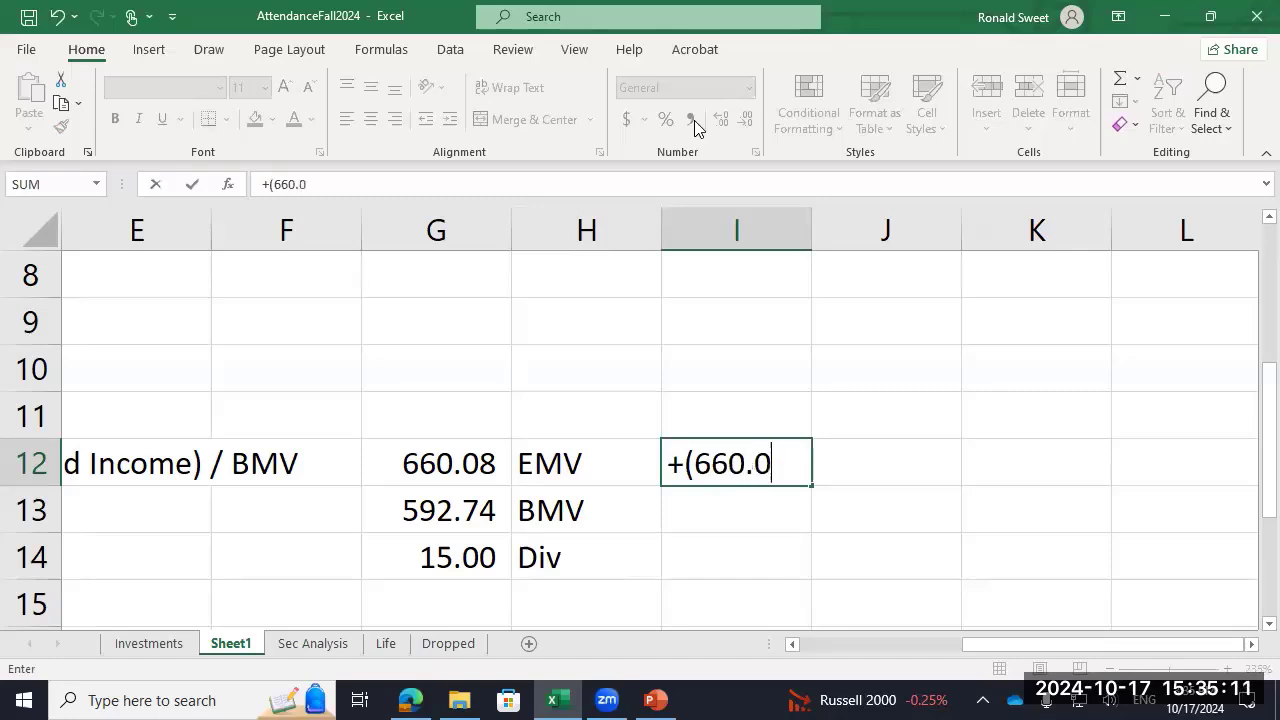
pyautogui.write('8-592.74')
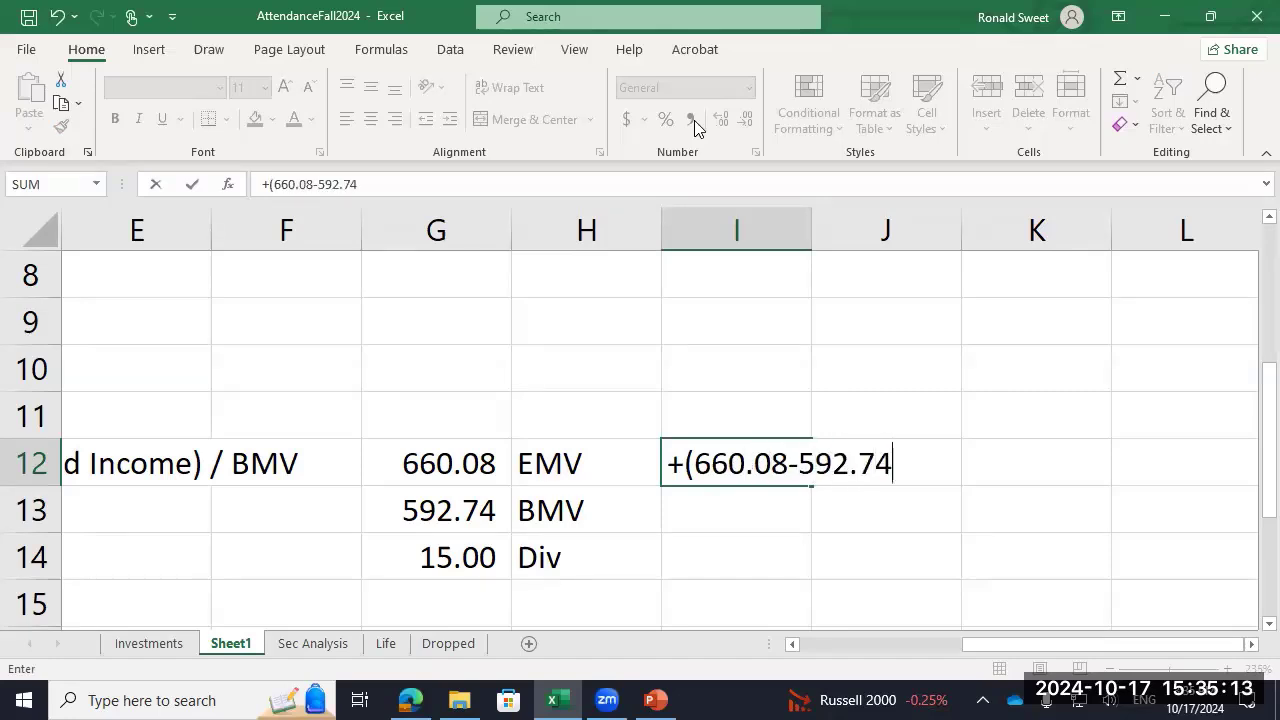
pyautogui.write('+15)/')
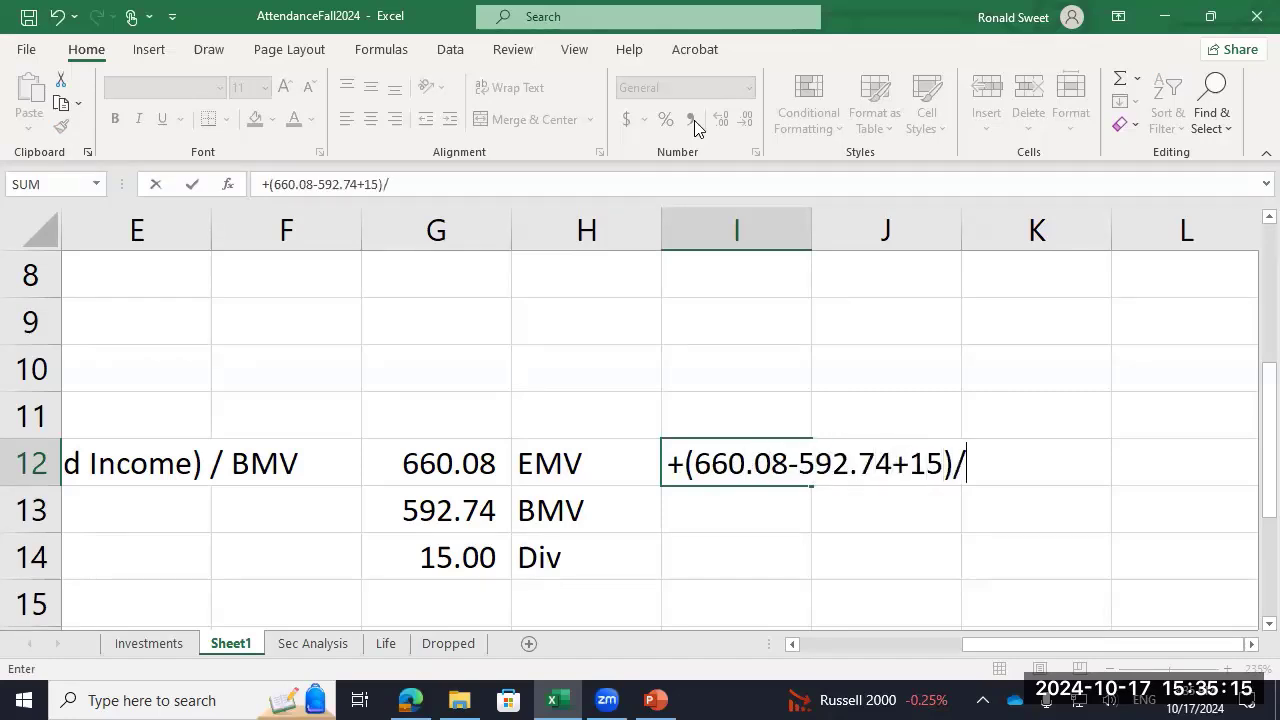
pyautogui.write('592.74')
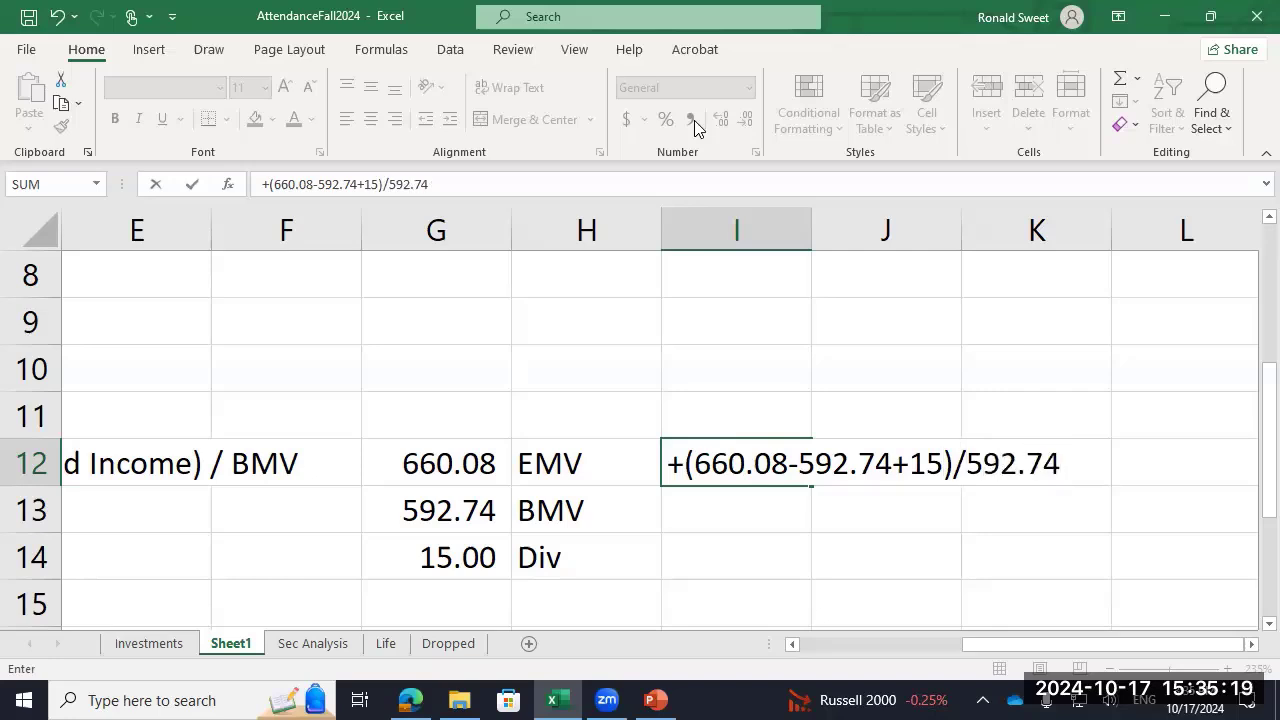
pyautogui.hotkey('ctrl', 'Return')
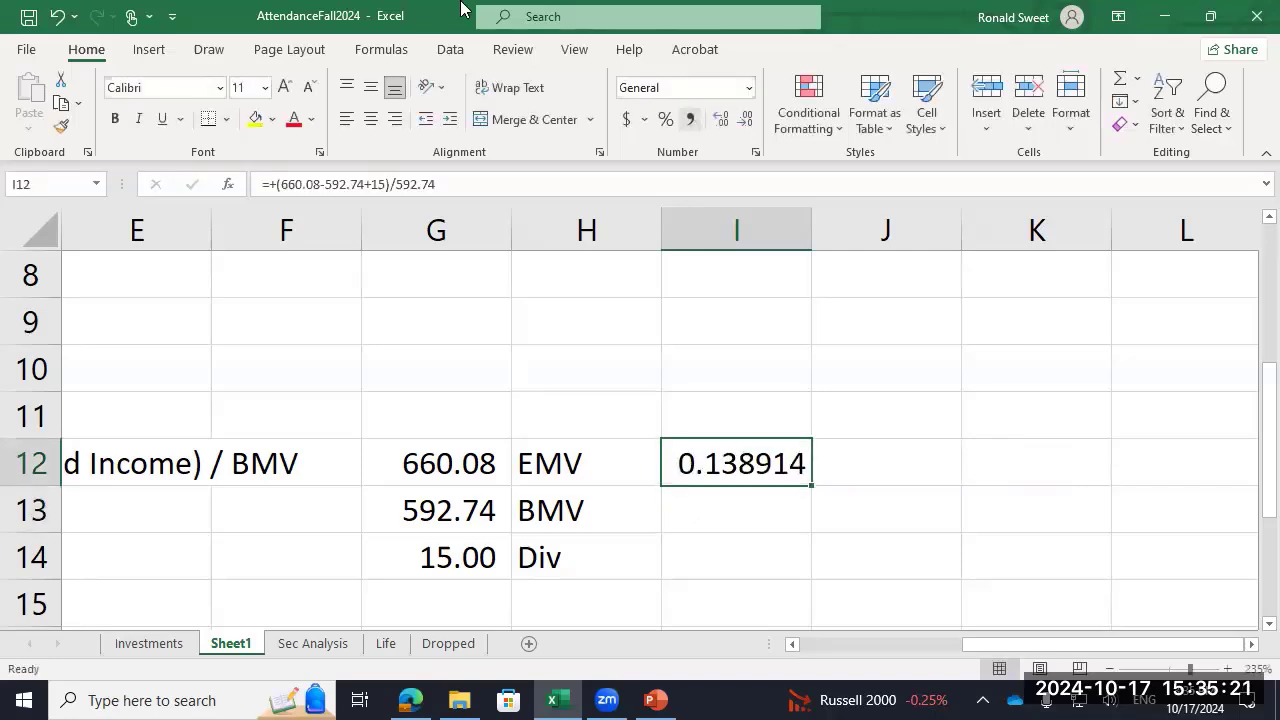
# Step: Format the December return in I12 as a percentage with two decimal places
pyautogui.click(666, 120)
pyautogui.click(722, 120)
pyautogui.click(722, 120)
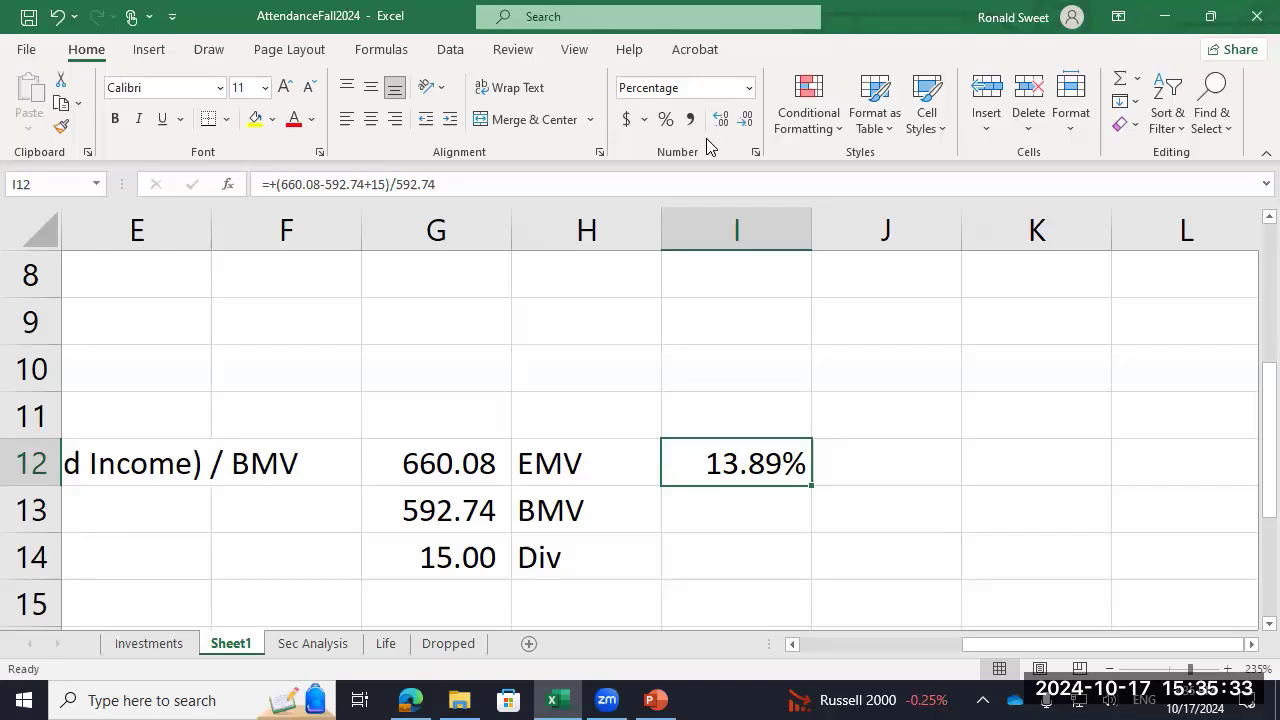
# Step: Go back to the Costco July figures and examine the holding period return formula in cell D14
pyautogui.press('Left')
pyautogui.press('Left')
pyautogui.press('Left')
pyautogui.press('Left')
pyautogui.press('Left')
pyautogui.press('Left')
pyautogui.press('Left')
pyautogui.press('Left')
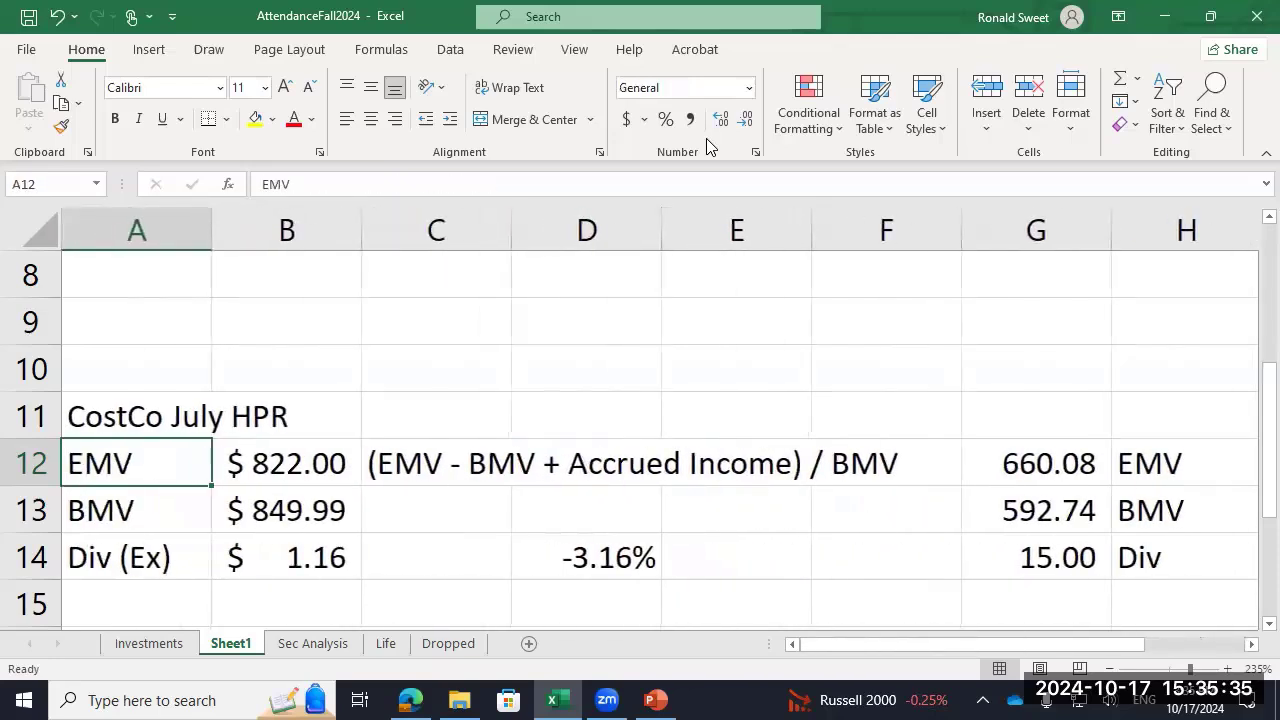
pyautogui.press('Right')
pyautogui.press('Right')
pyautogui.press('Right')
pyautogui.press('Down')
pyautogui.press('Down')
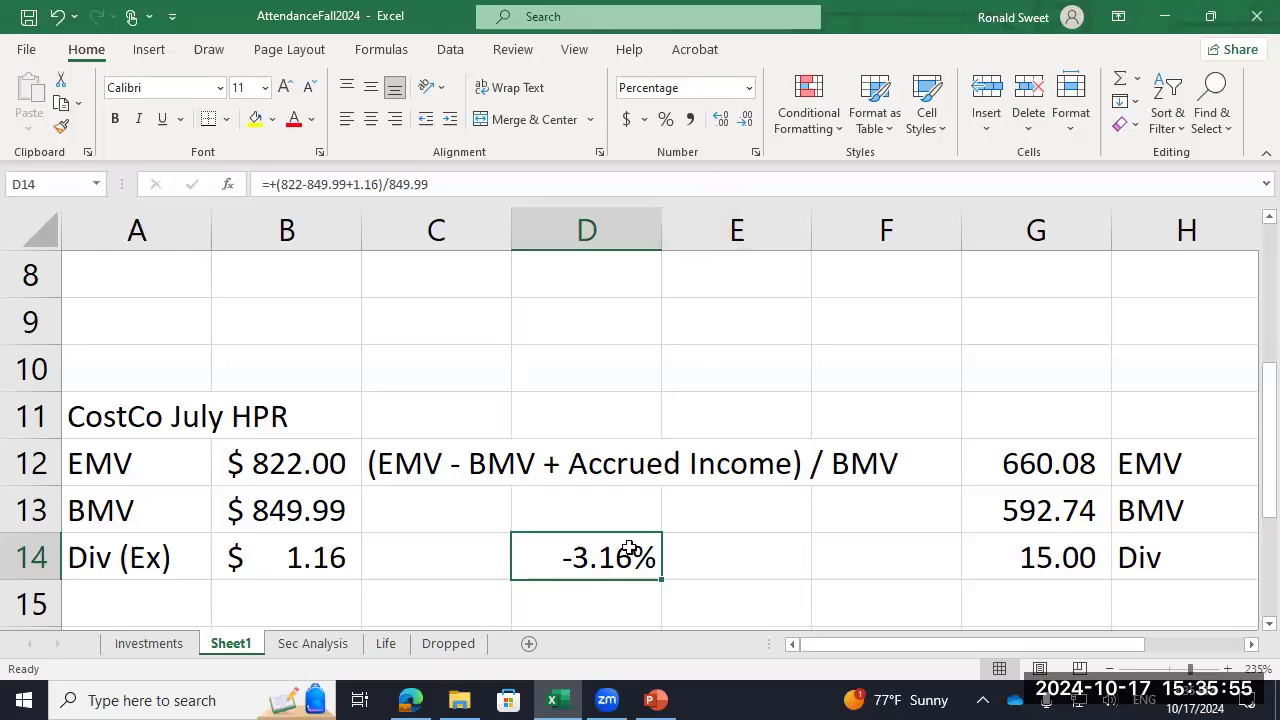
# Step: Switch to PowerPoint, present from the current Measuring Return slide and advance to the slide on linking holding periods
pyautogui.click(655, 700)
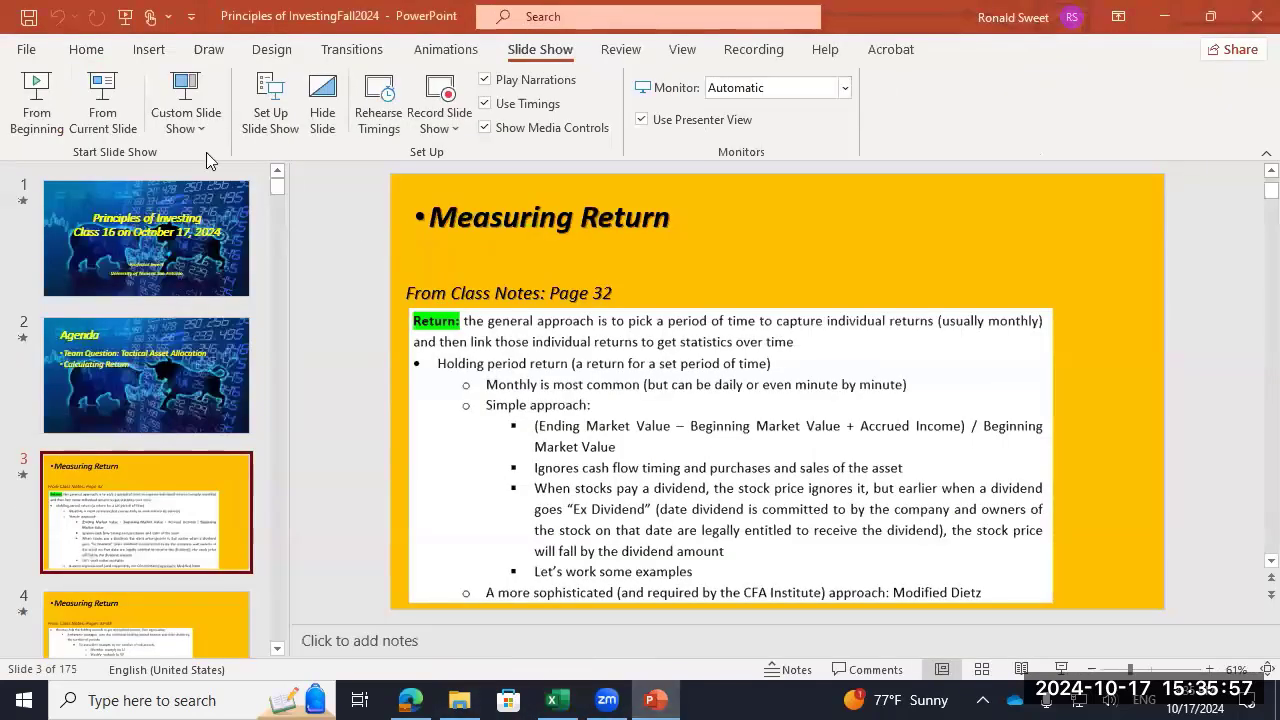
pyautogui.click(103, 100)
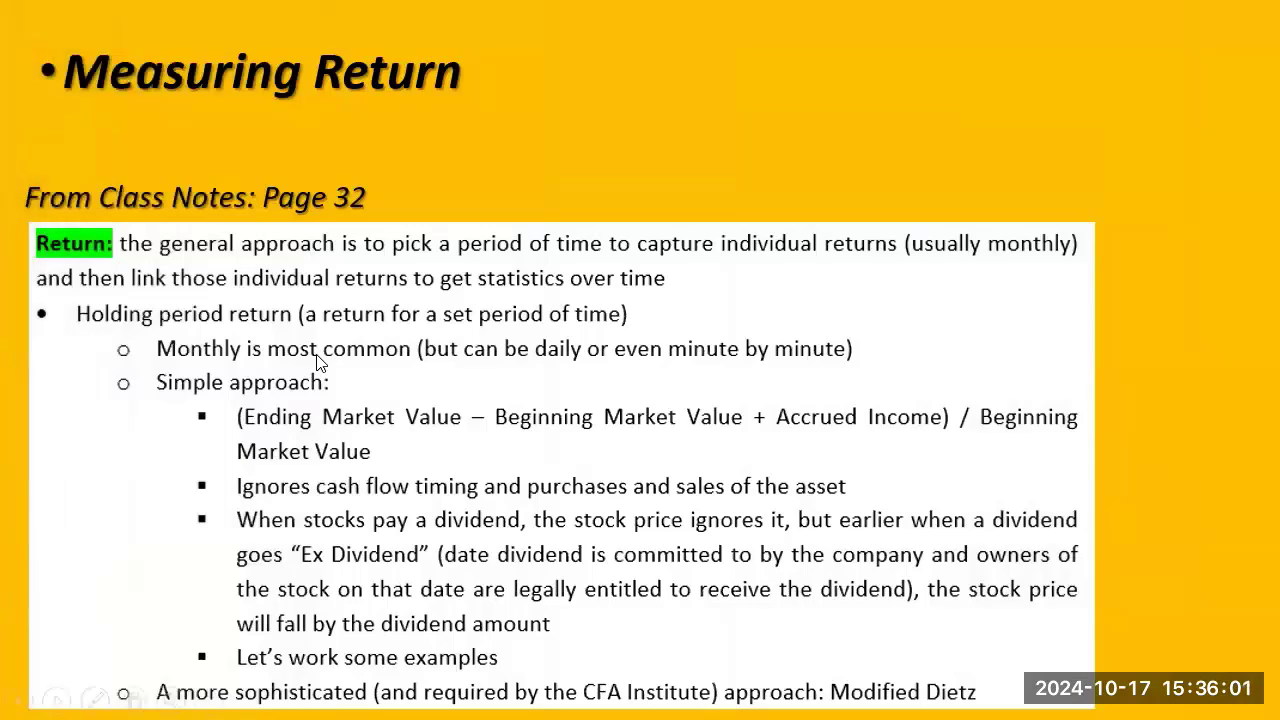
pyautogui.click(318, 362)
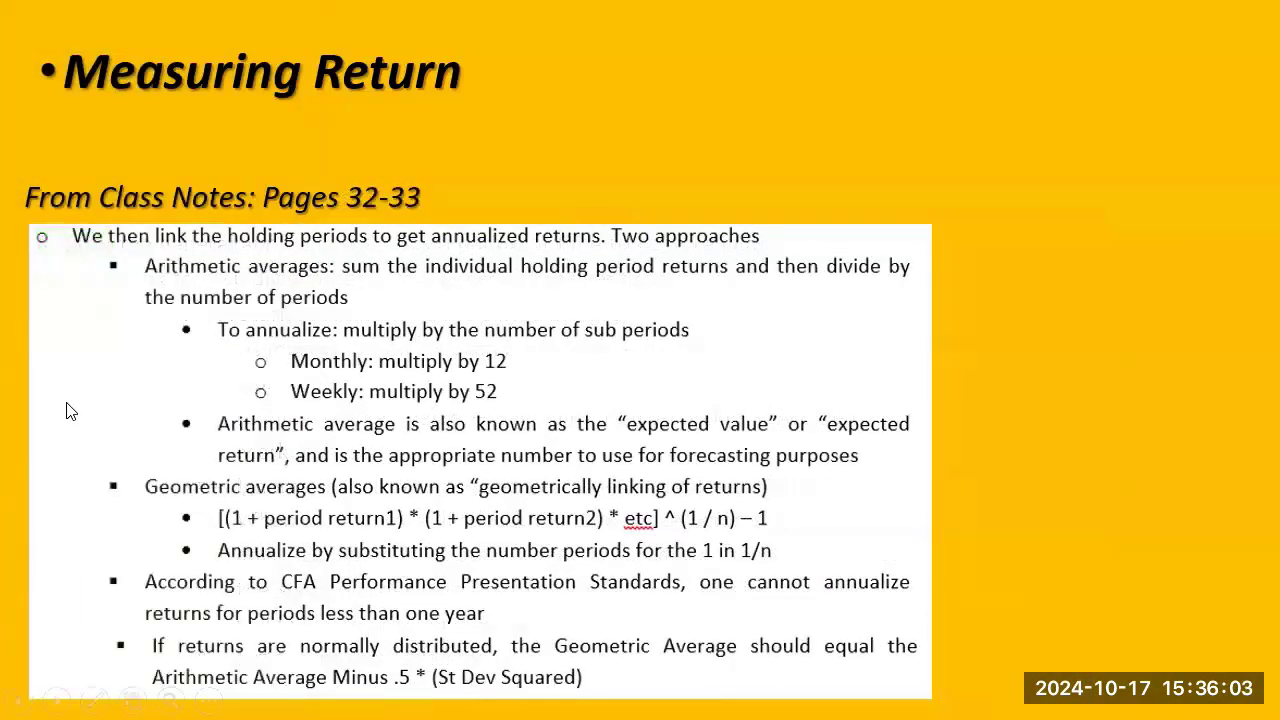
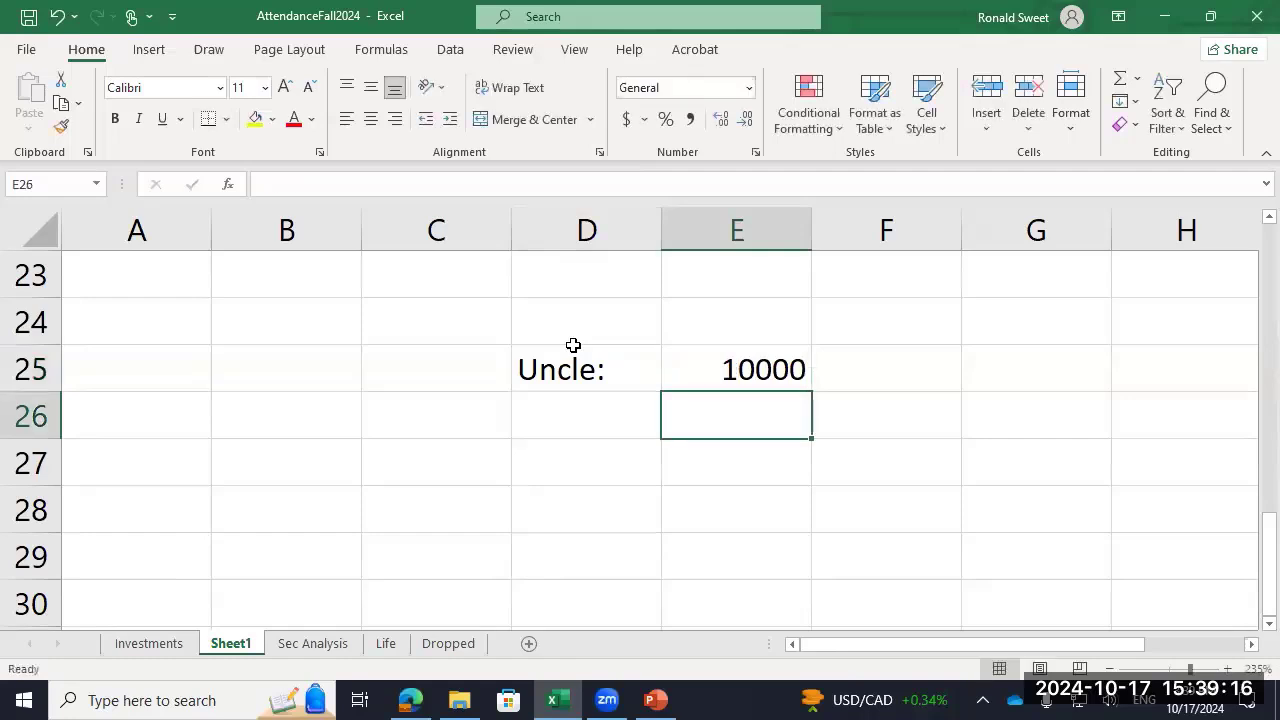
# Step: In the Excel sheet, change the Uncle amount in E25 to 100000 and apply the dollar Accounting format
pyautogui.press('Up')
pyautogui.press('F2')
pyautogui.write('0')
pyautogui.press('Return')
pyautogui.press('Up')
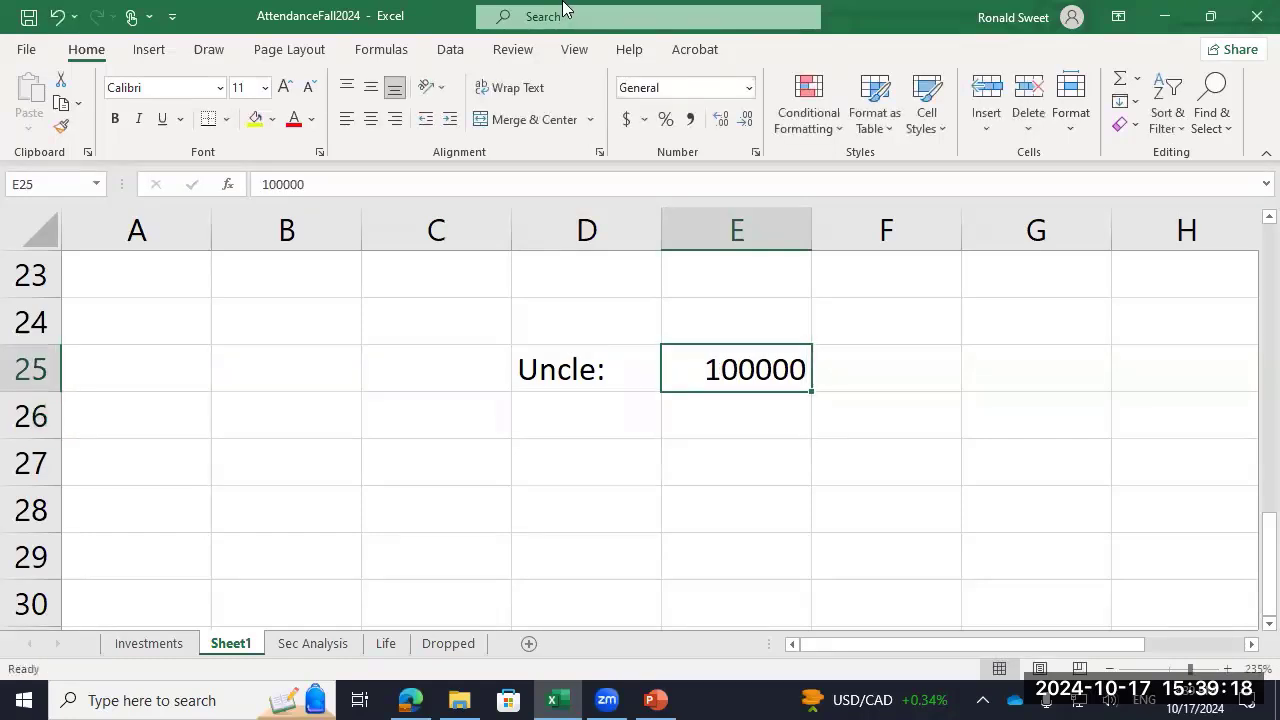
pyautogui.click(626, 119)
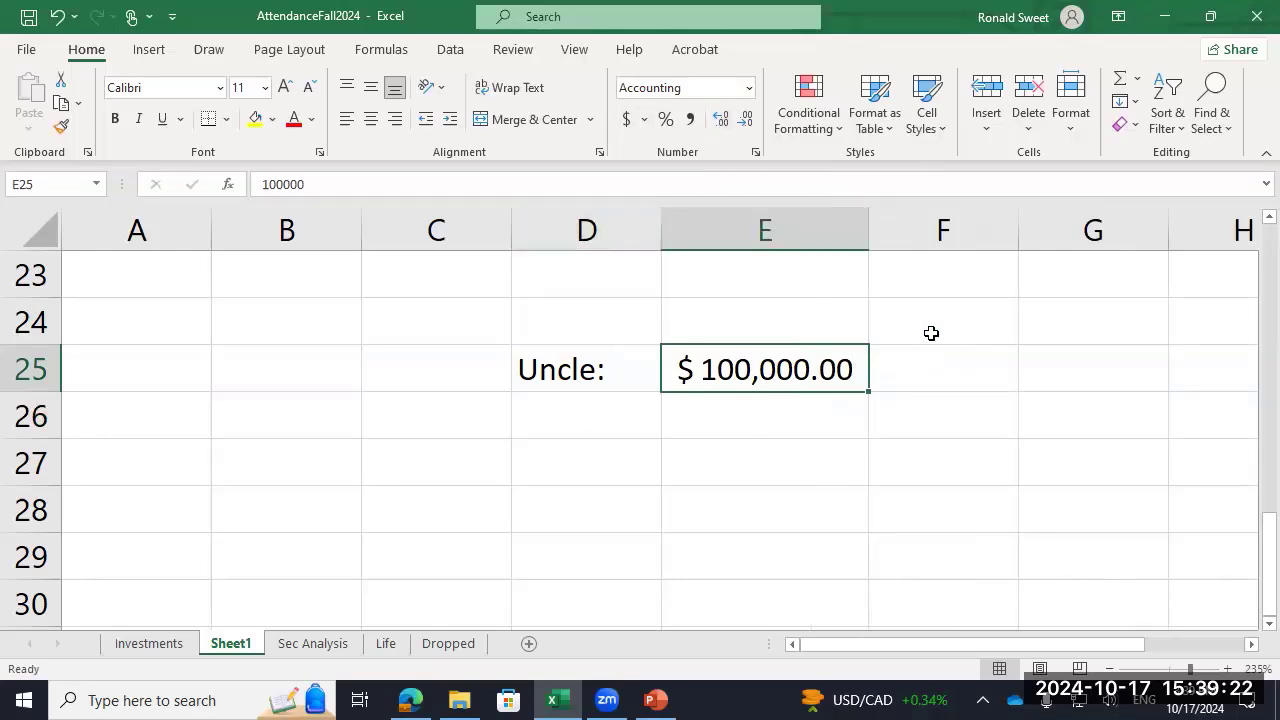
# Step: Label cells C26 and C27 Month 1 and Month 2
pyautogui.click(462, 418)
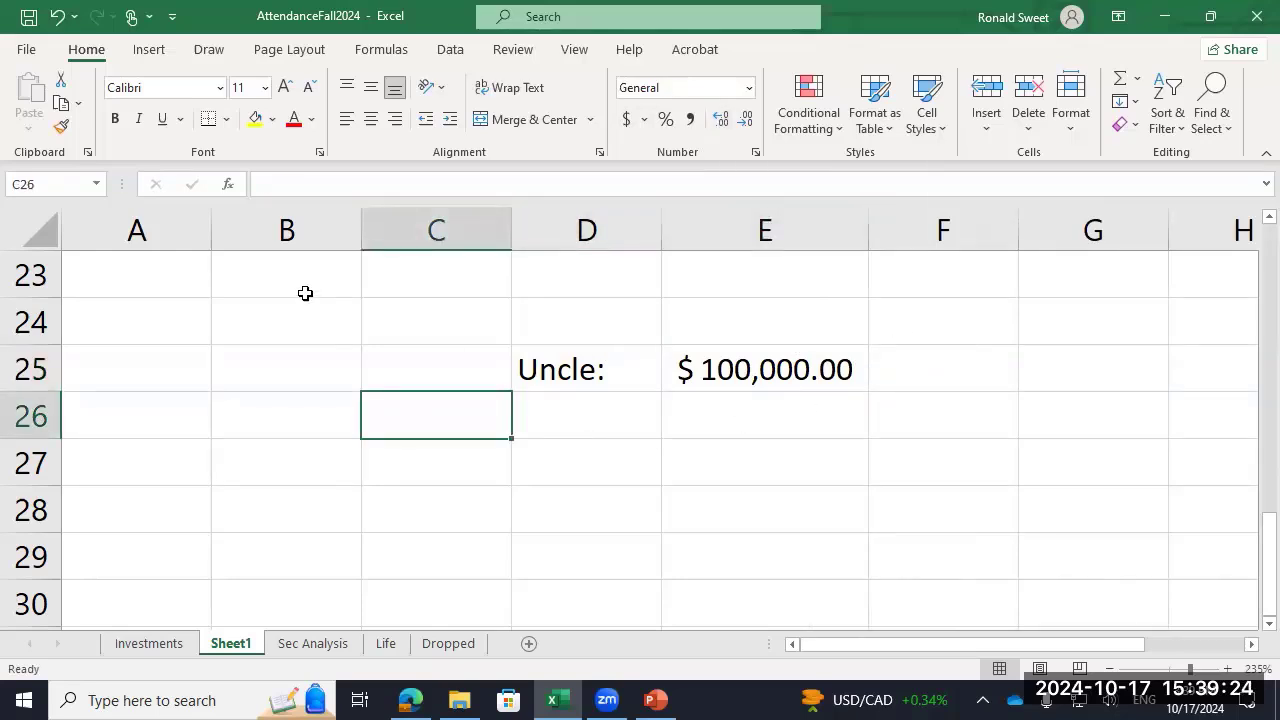
pyautogui.write('Month 1')
pyautogui.press('Return')
pyautogui.write('Month ')
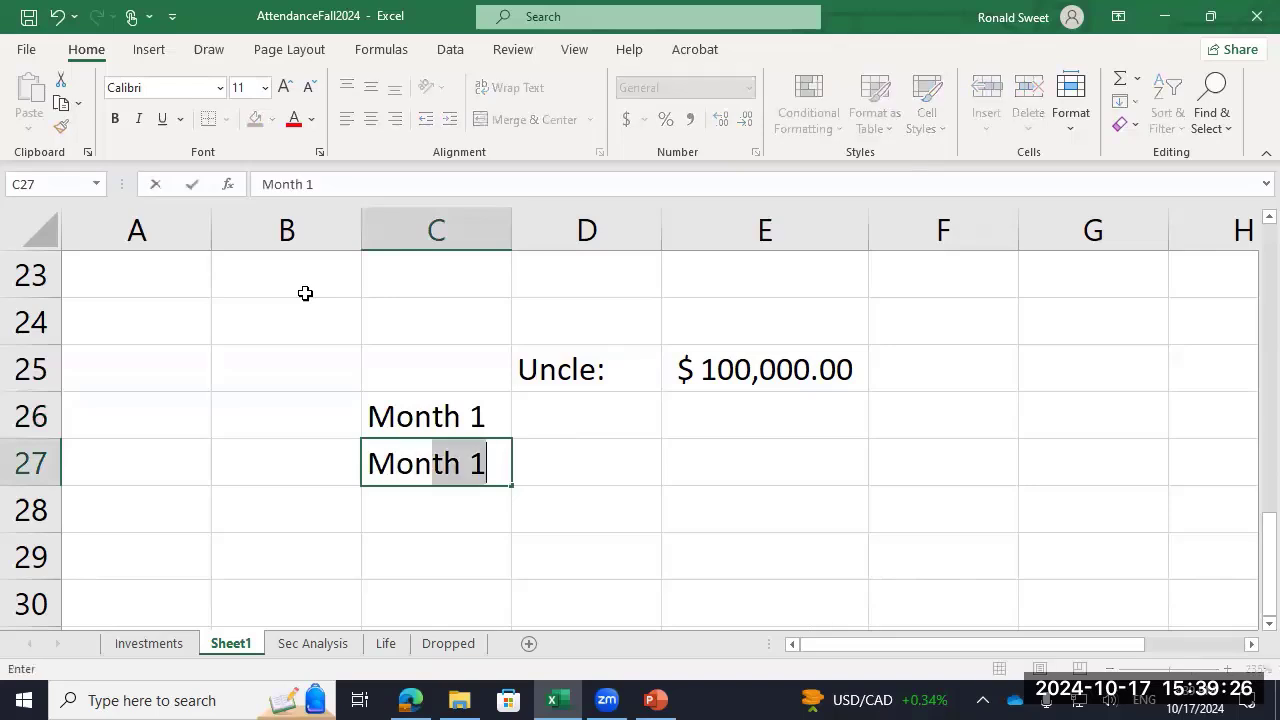
pyautogui.write('2')
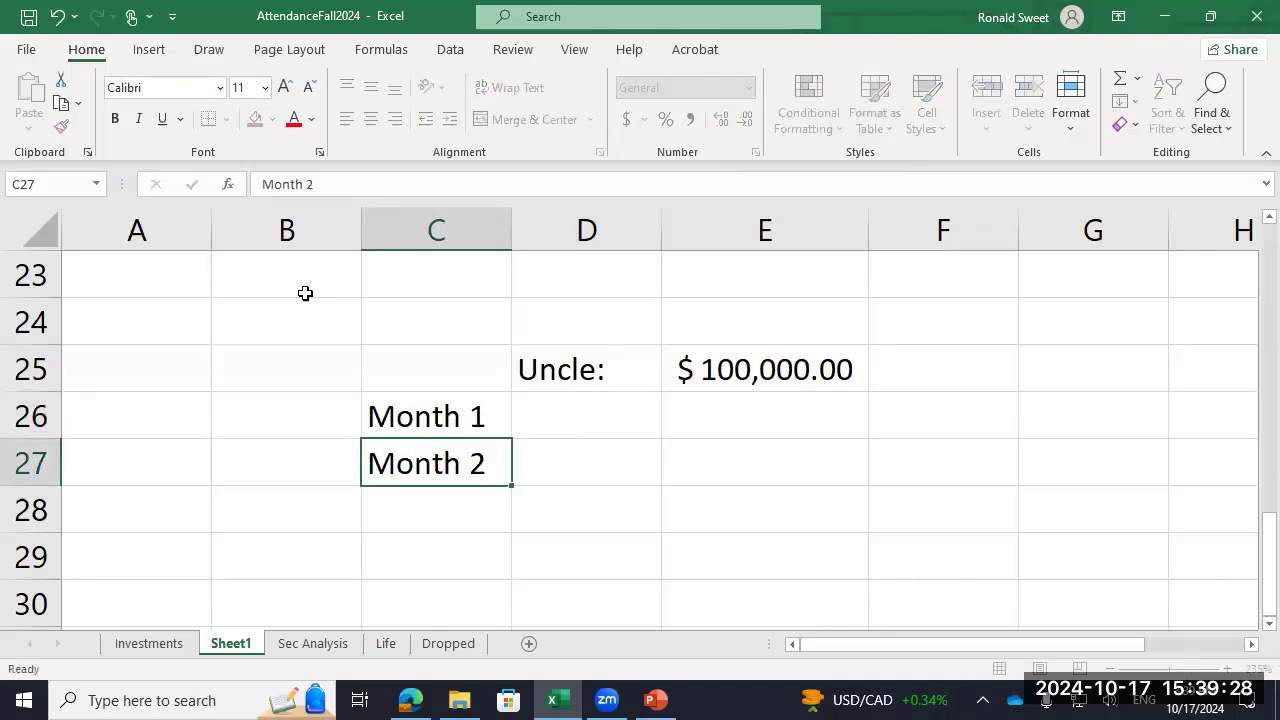
pyautogui.press('Return')
# Step: Enter the monthly returns in column D: 50% for Month 1 and -50% for Month 2
pyautogui.press('Up')
pyautogui.press('Up')
pyautogui.press('Right')
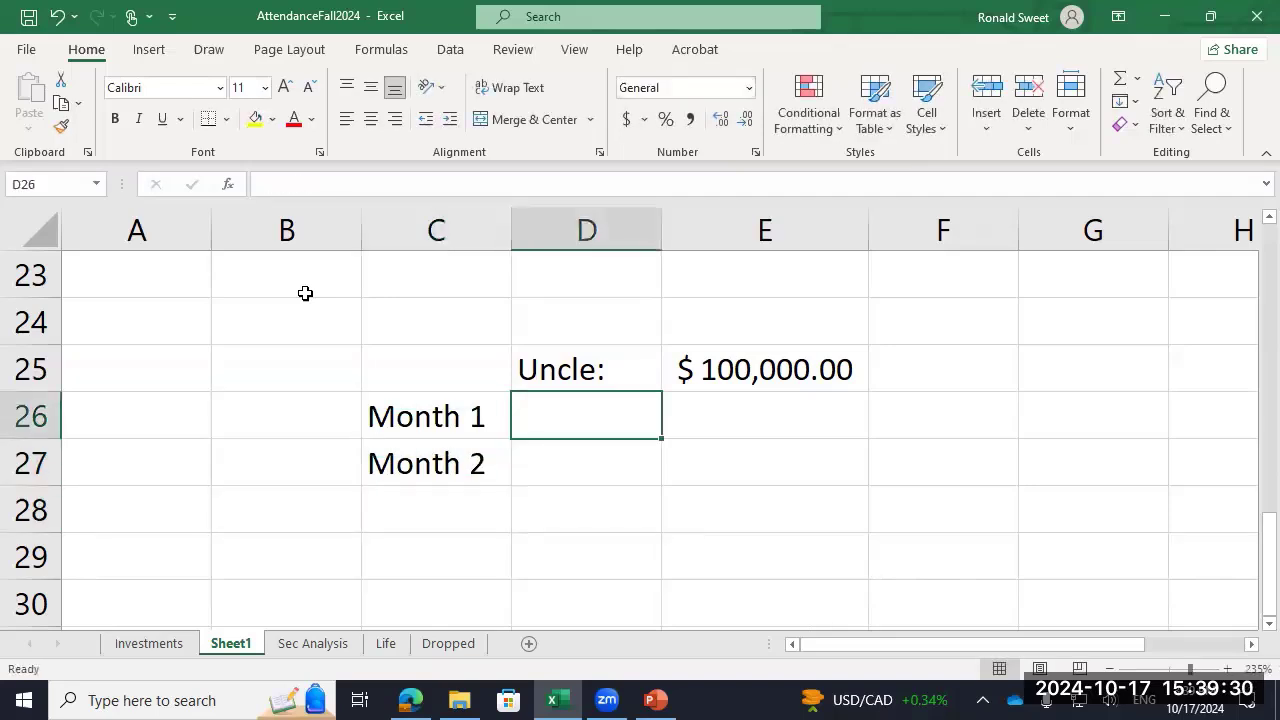
pyautogui.write('50%')
pyautogui.press('Return')
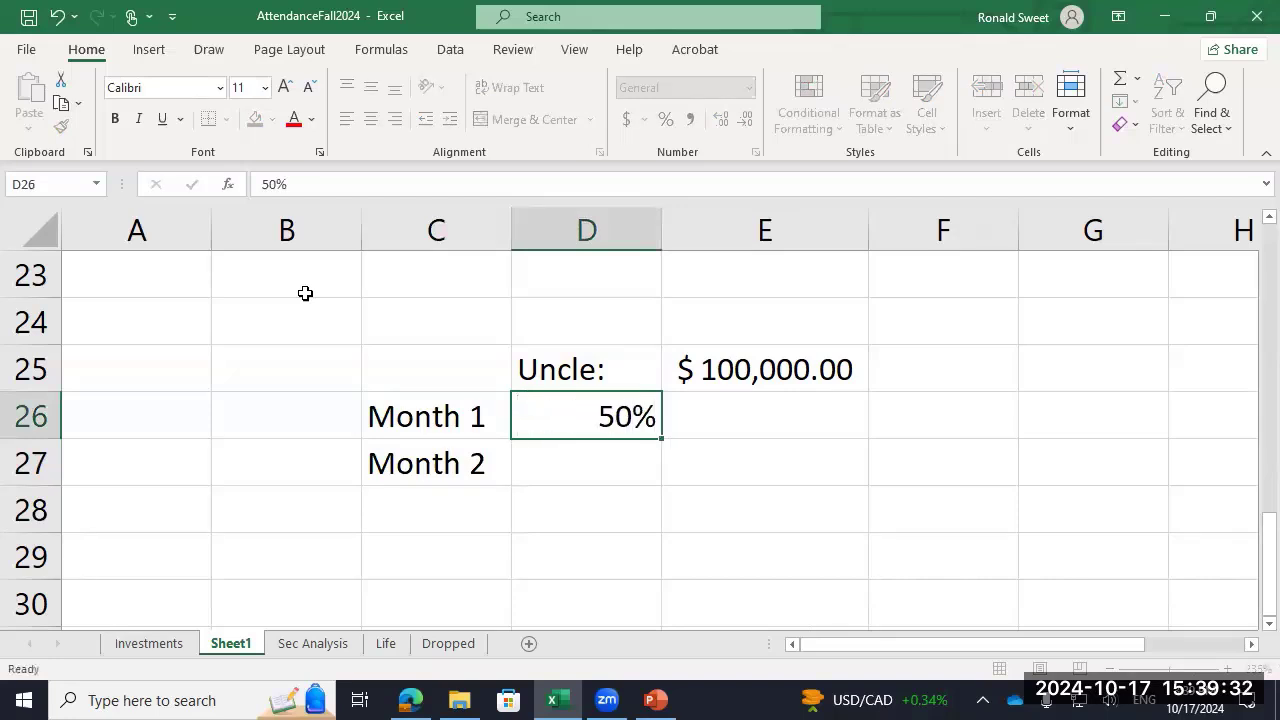
pyautogui.write('-50%')
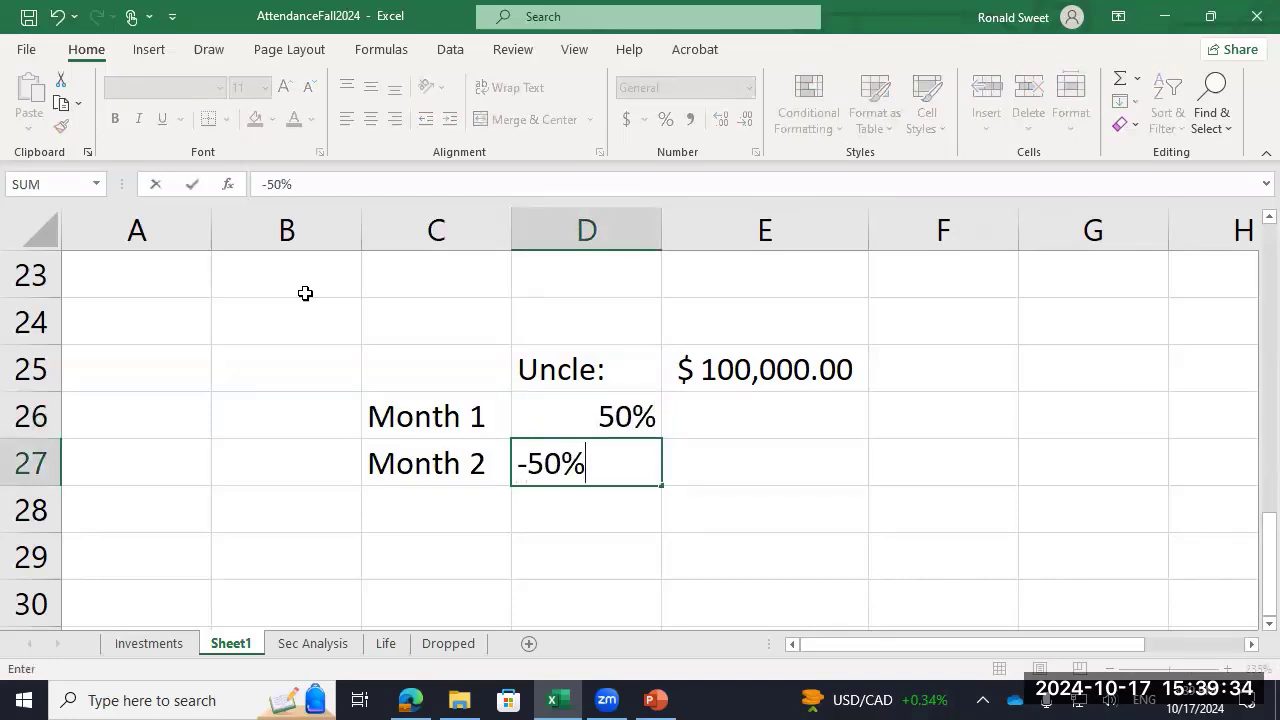
pyautogui.press('Return')
# Step: Calculate the Month 1 ending balance in E26 with the formula +E25*(1+D26)
pyautogui.press('Up')
pyautogui.press('Up')
pyautogui.press('Right')
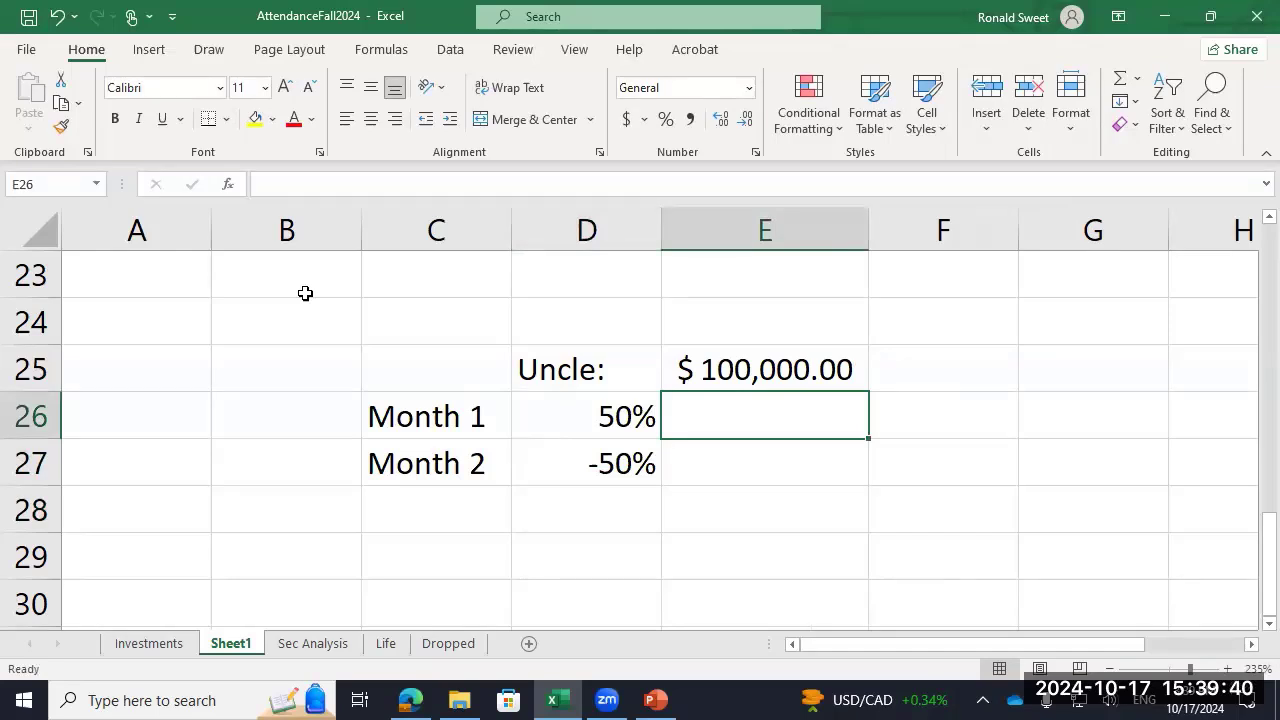
pyautogui.write('+')
pyautogui.press('Up')
pyautogui.write('*(1+')
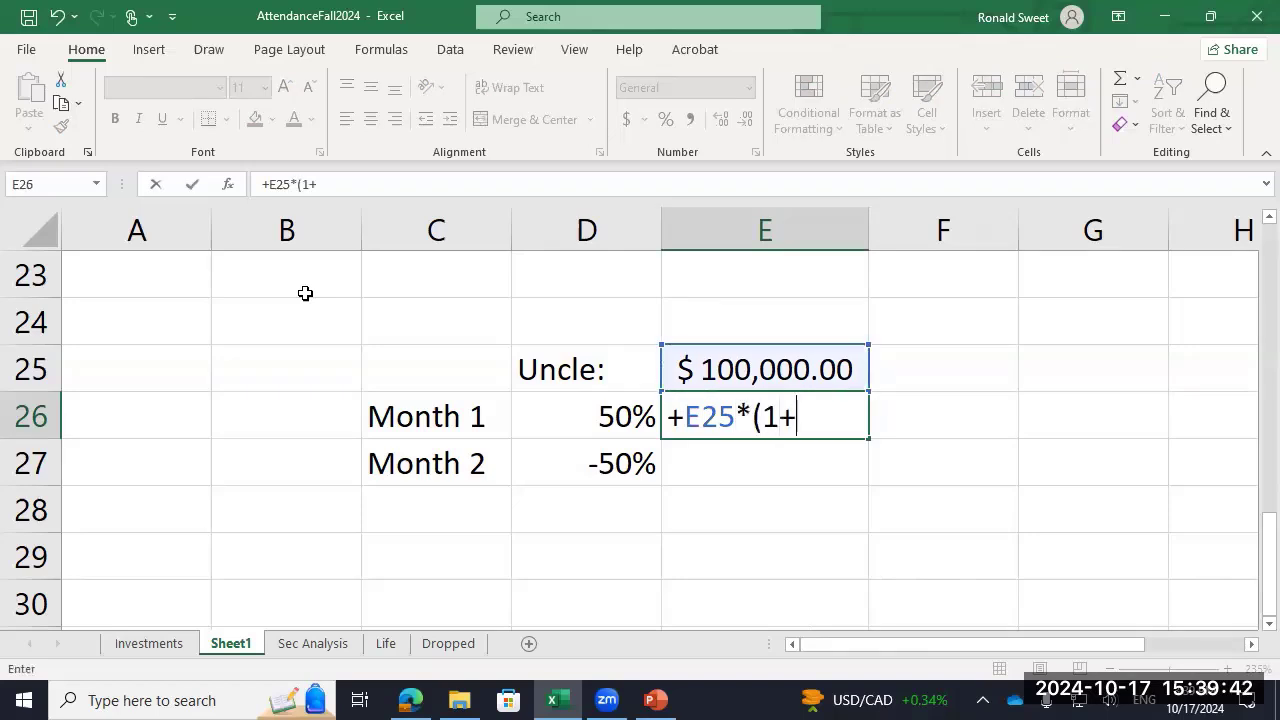
pyautogui.press('Left')
pyautogui.write(')')
pyautogui.press('Return')
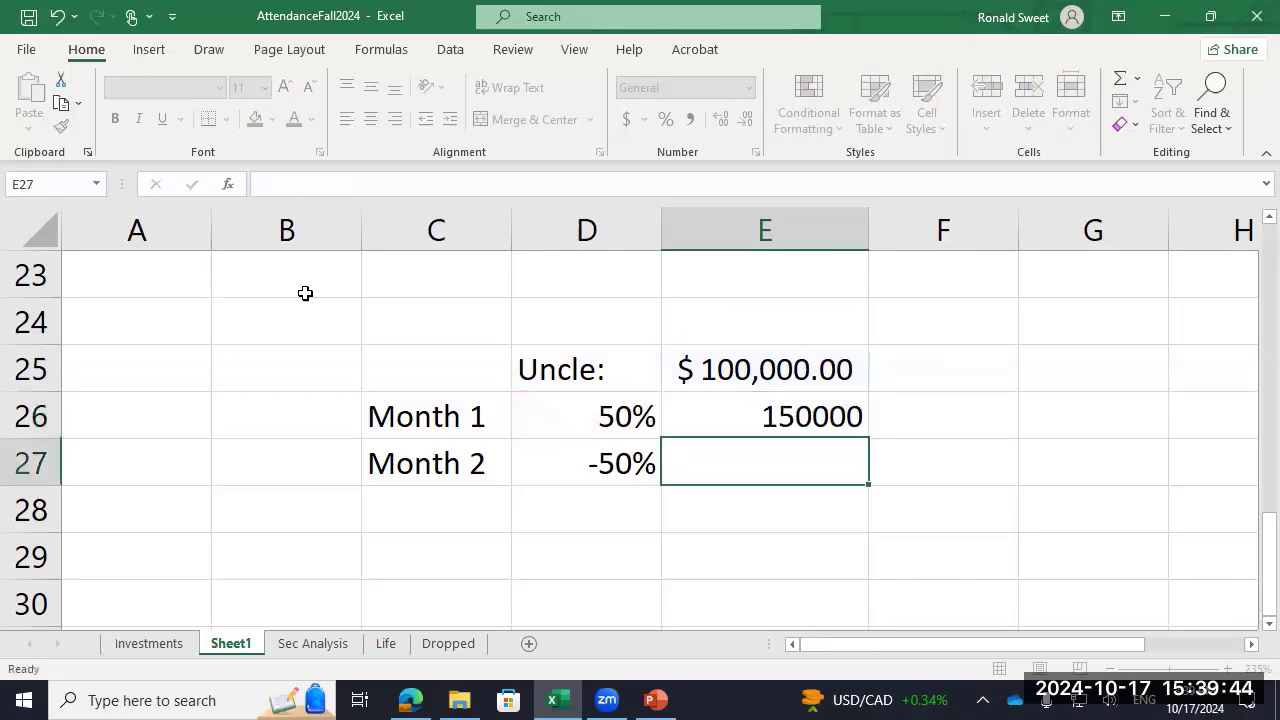
# Step: Apply the dollar Accounting format to the monthly balance cells E26:E27
pyautogui.press('Up')
pyautogui.hotkey('shift', 'Down')
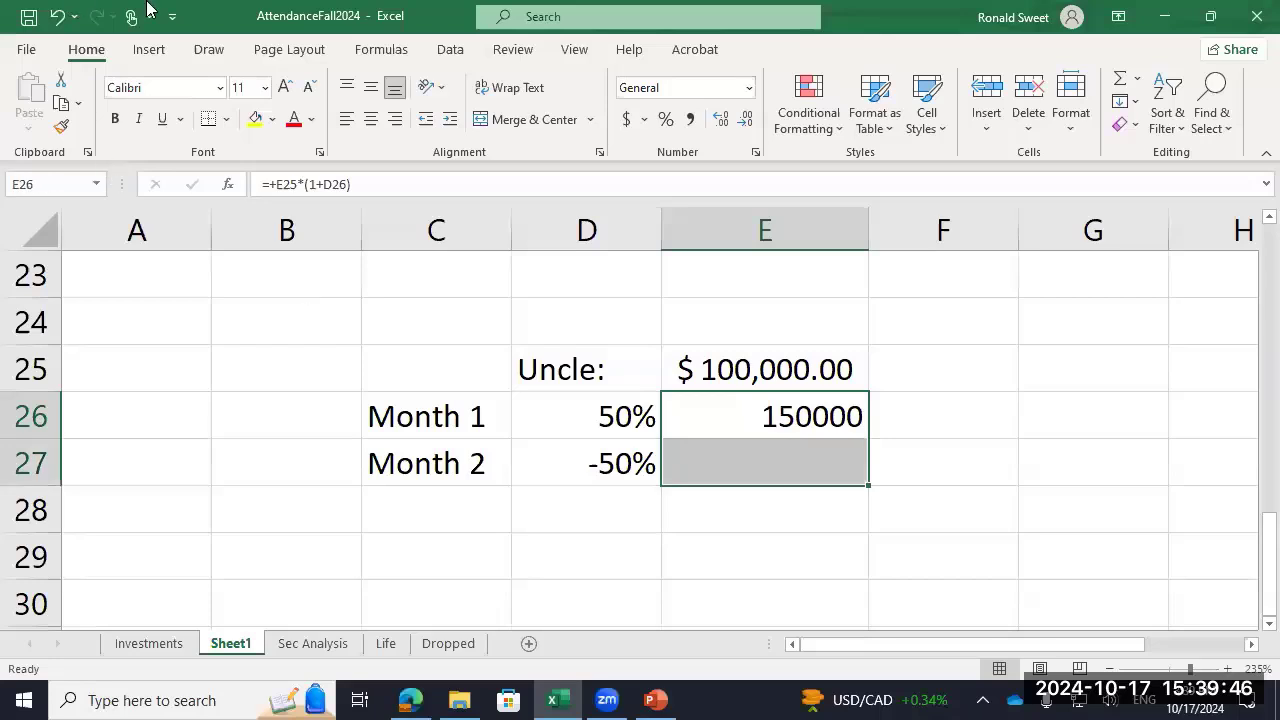
pyautogui.click(627, 119)
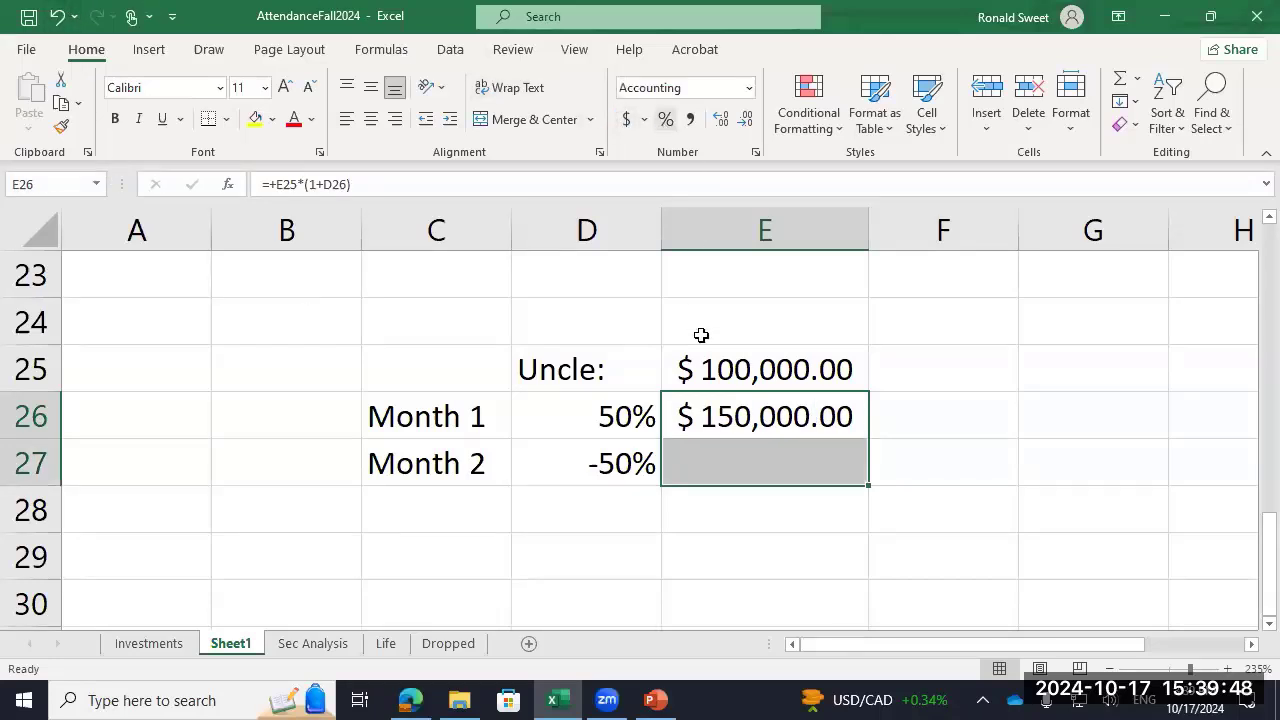
# Step: Calculate the Month 2 ending balance in E27 with the formula +E26*(1+D27)
pyautogui.click(706, 470)
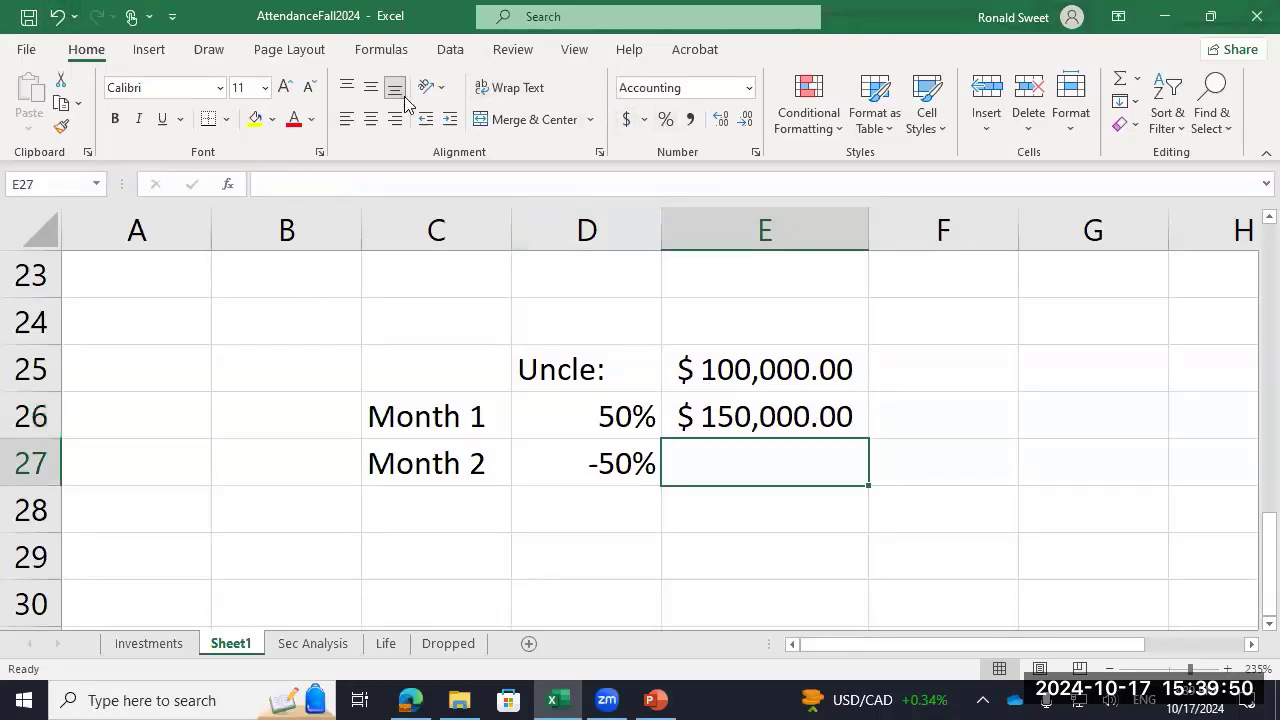
pyautogui.write('+')
pyautogui.press('Up')
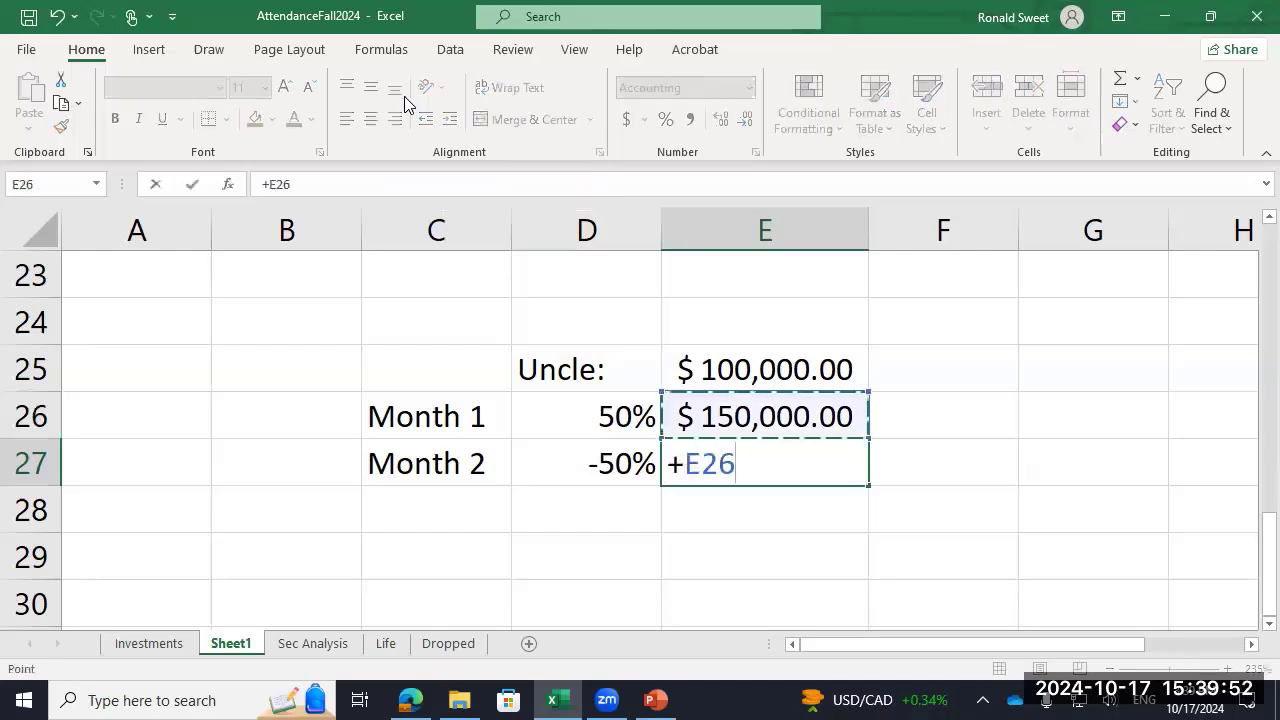
pyautogui.write('*(1+')
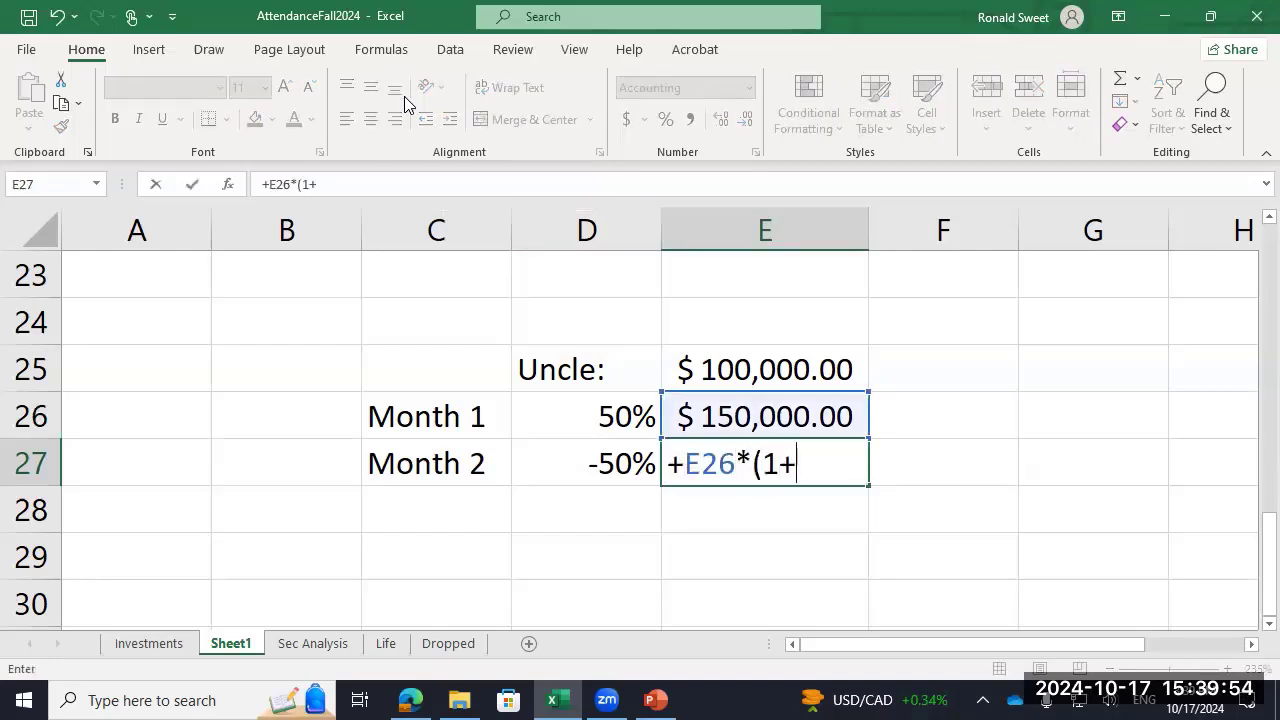
pyautogui.press('Left')
pyautogui.write(')')
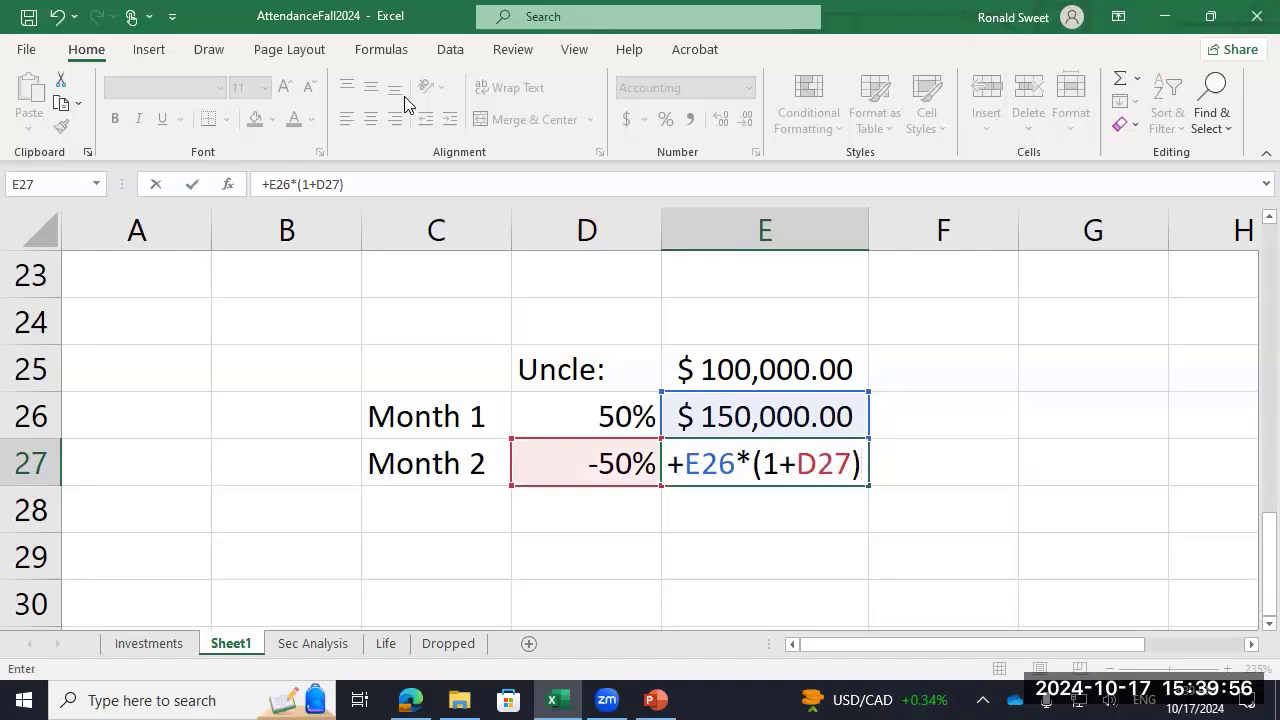
pyautogui.press('Return')
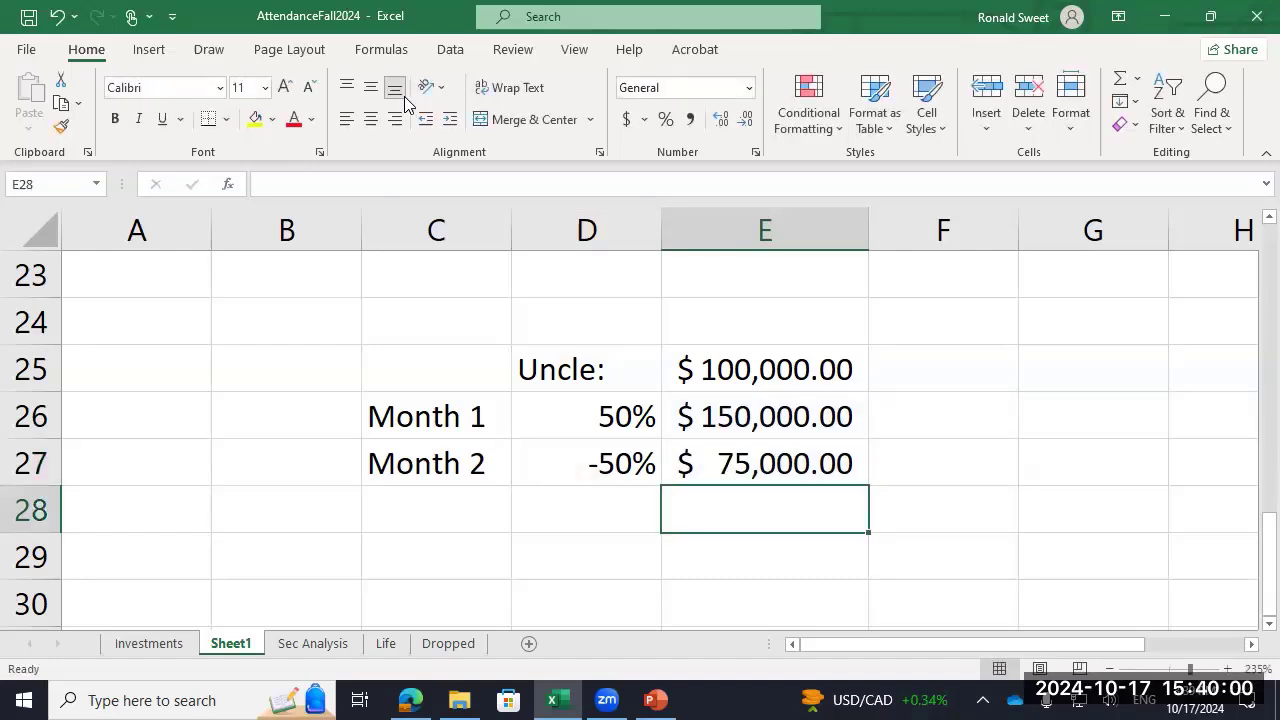
# Step: Add the label Arithmetic Average in cell C29, below the monthly figures
pyautogui.press('Down')
pyautogui.press('Left')
pyautogui.press('Left')
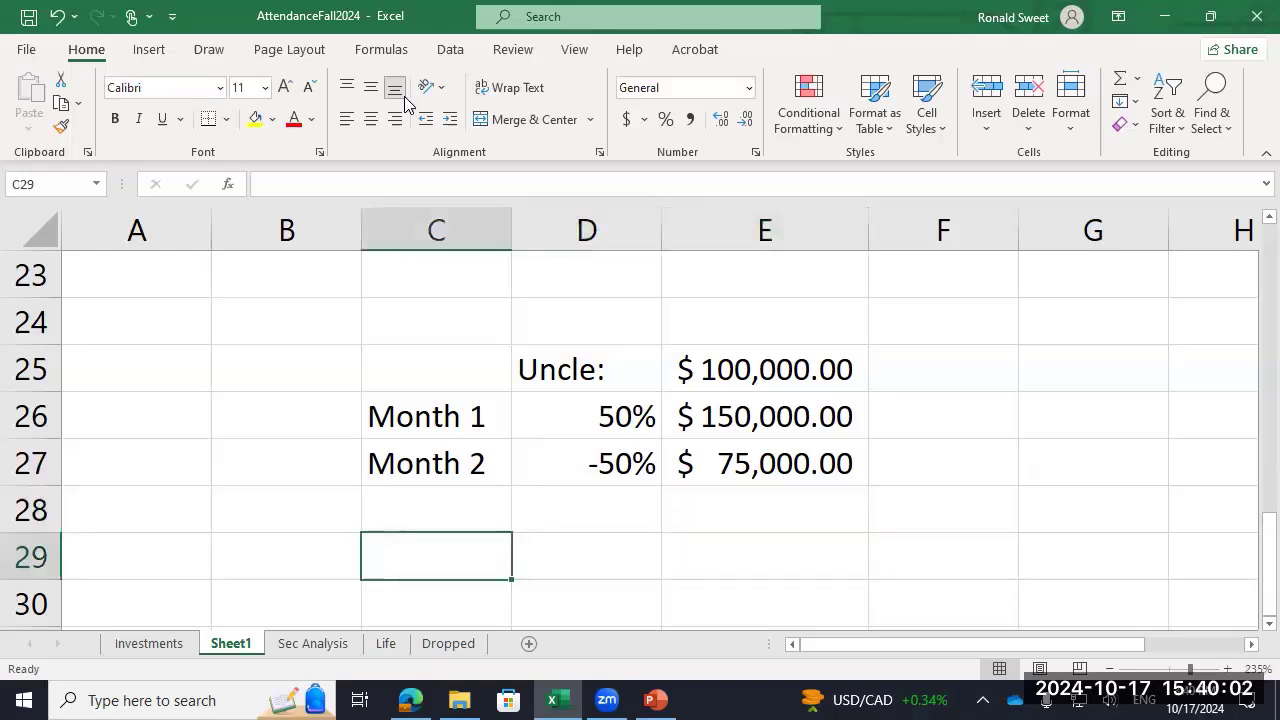
pyautogui.write('Arithmet')
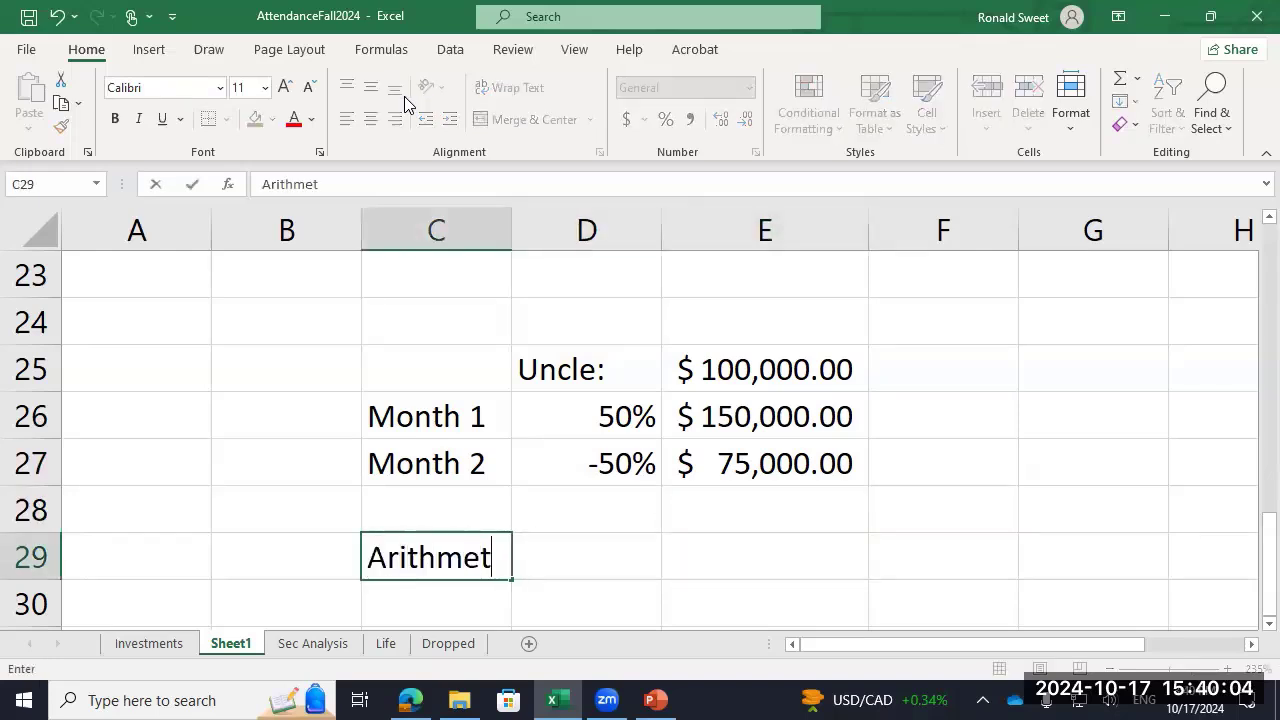
pyautogui.write('ic Average')
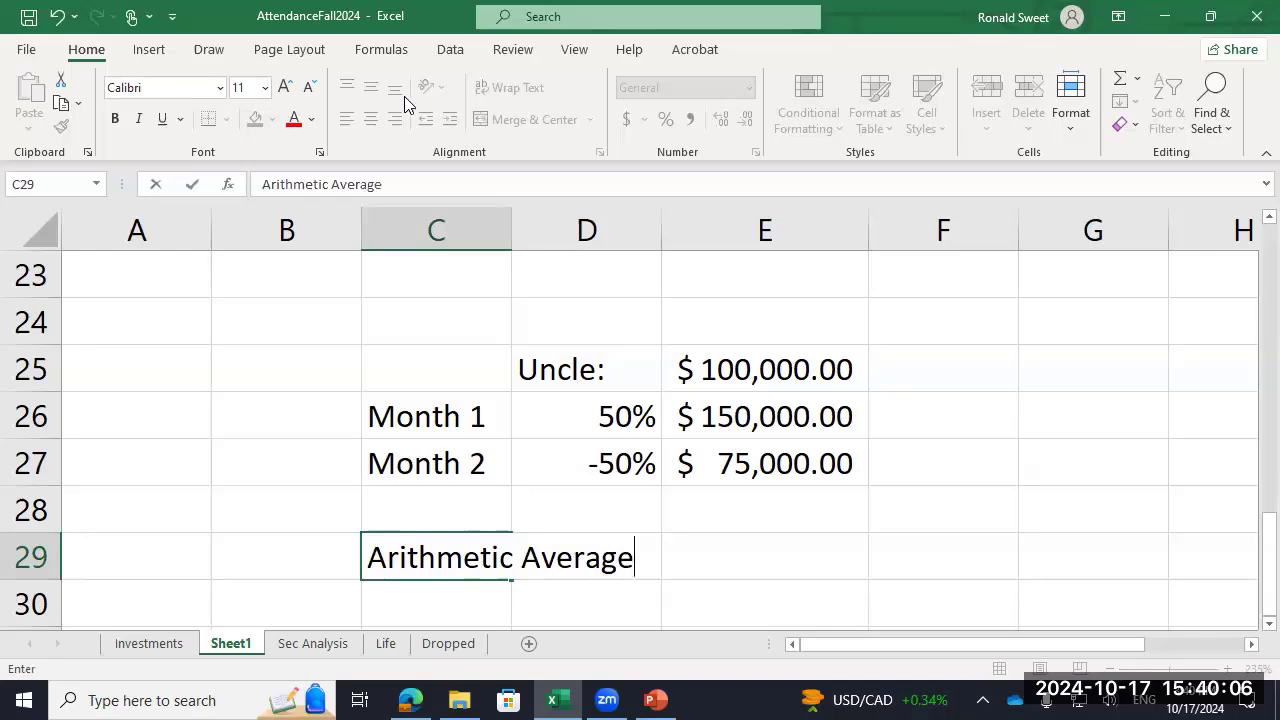
pyautogui.press('Return')
# Step: Calculate the arithmetic average of the two monthly returns in D30 with the formula +(D26+D27)/2, shown as a percentage
pyautogui.press('Right')
pyautogui.write('+(')
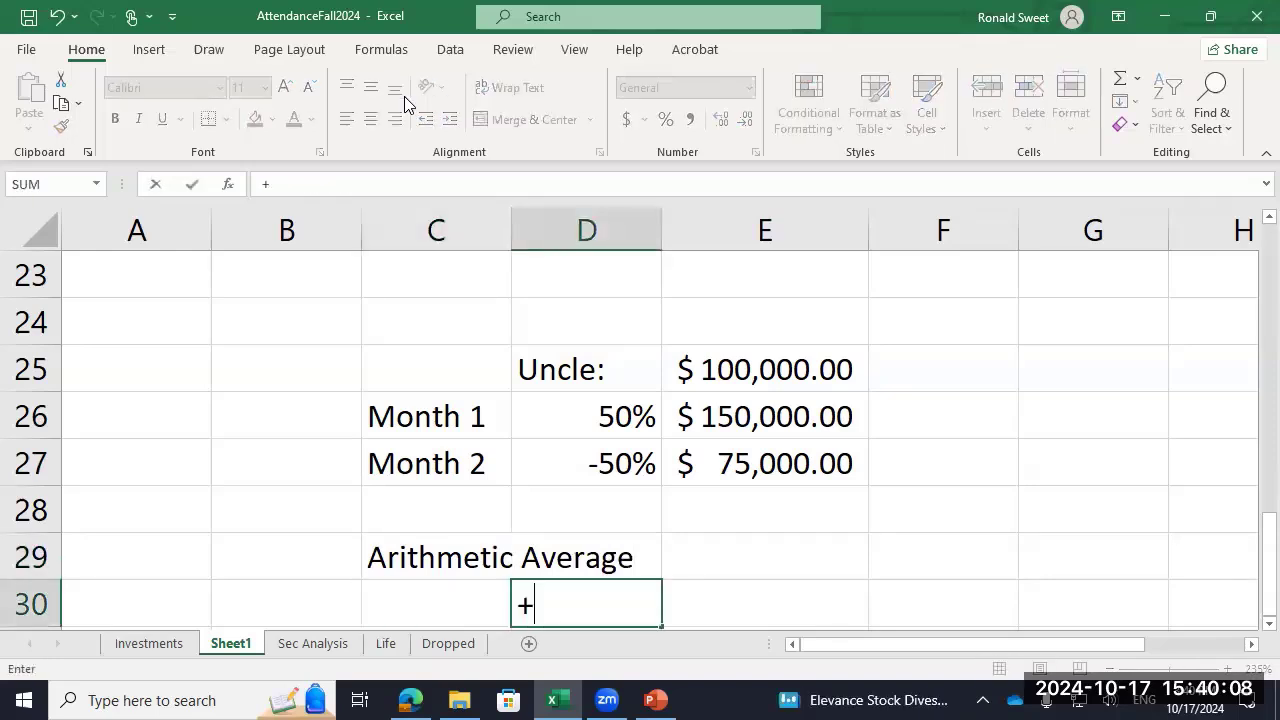
pyautogui.press('Up')
pyautogui.press('Up')
pyautogui.press('Up')
pyautogui.press('Up')
pyautogui.write('+')
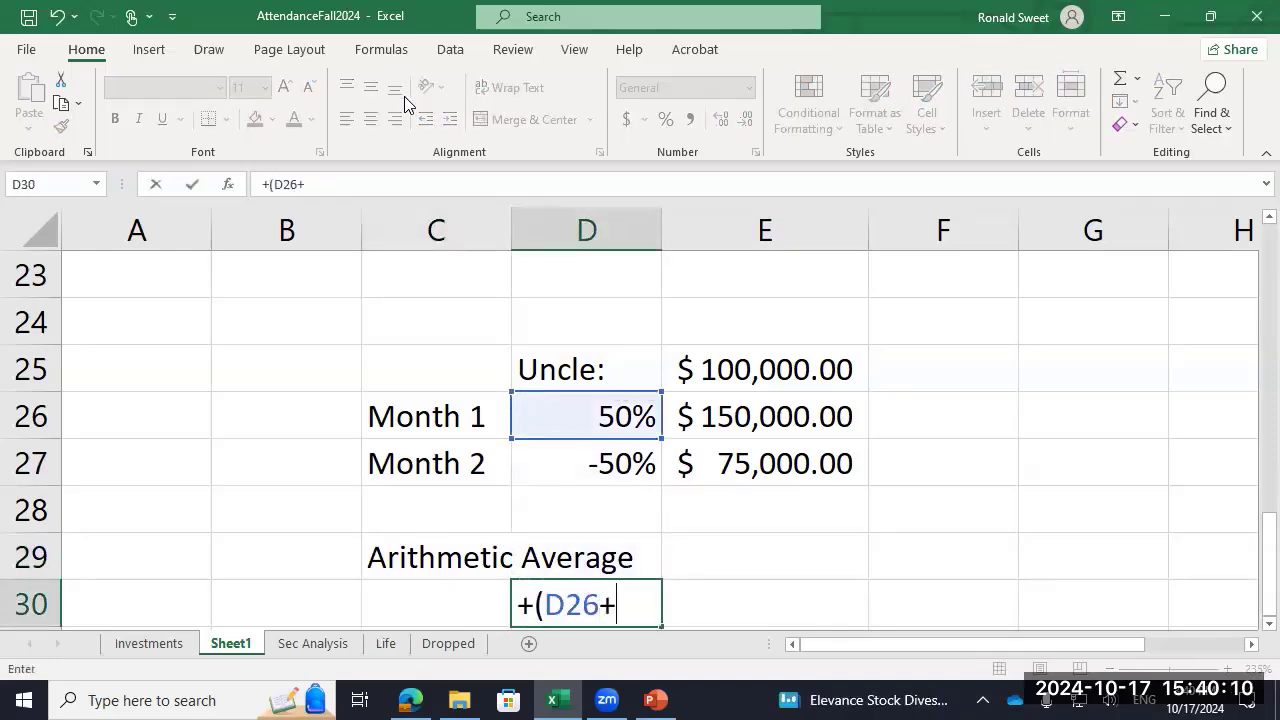
pyautogui.press('Up')
pyautogui.press('Up')
pyautogui.press('Up')
pyautogui.write(')/')
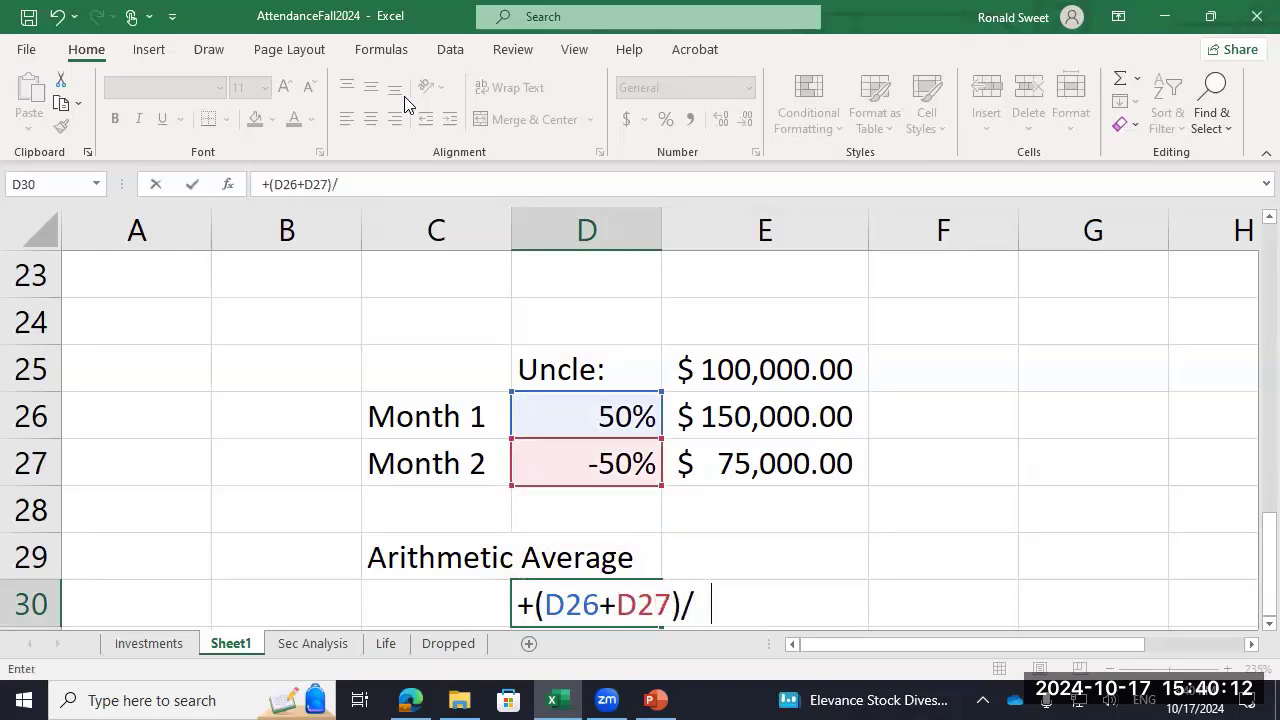
pyautogui.write('2')
pyautogui.press('Return')
pyautogui.click(662, 120)
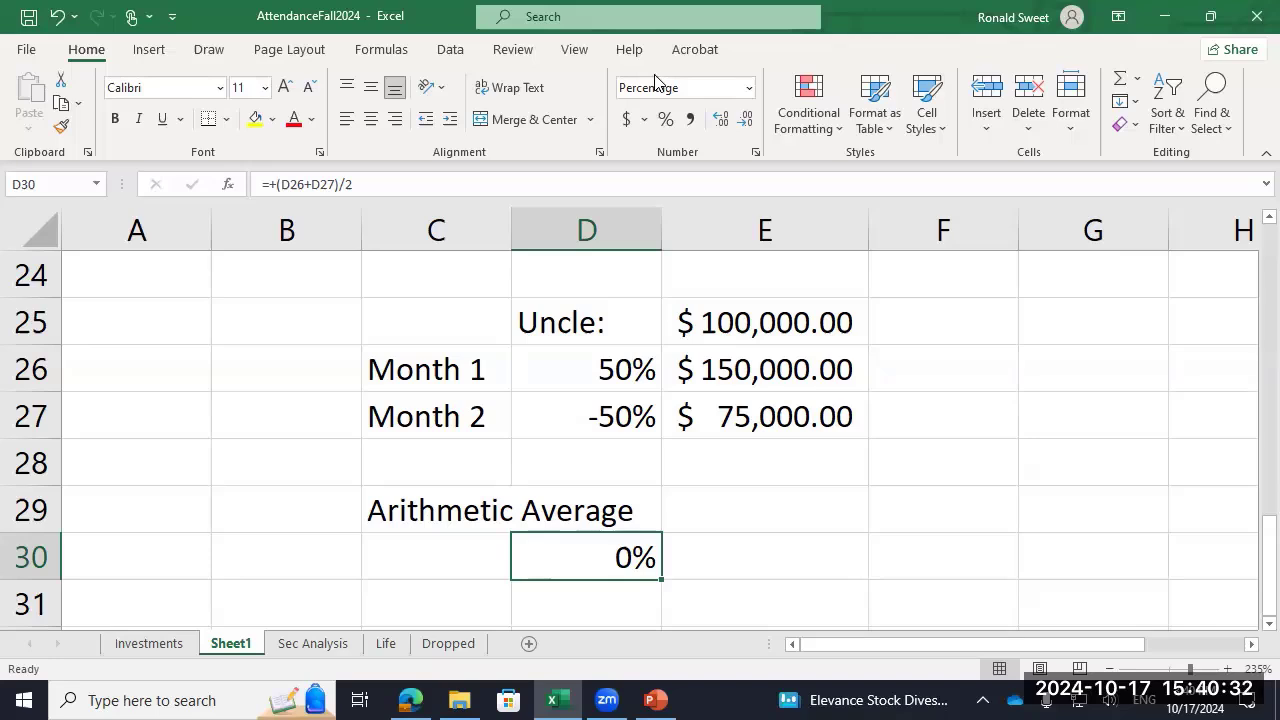
# Step: Compound the two monthly returns in cell F29 with the formula +(1+D26)*(1+D27)
pyautogui.press('Right')
pyautogui.press('Right')
pyautogui.press('Up')
pyautogui.press('Up')
pyautogui.press('Up')
pyautogui.press('Up')
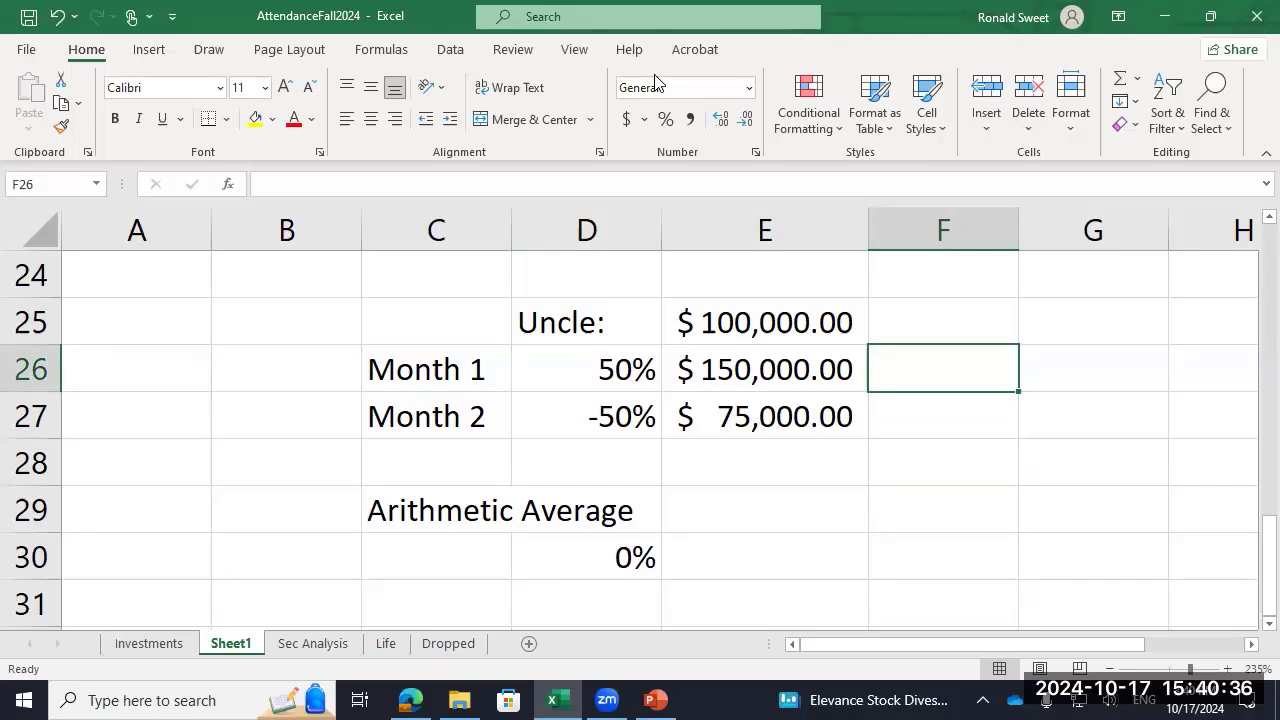
pyautogui.press('Down')
pyautogui.press('Down')
pyautogui.press('Down')
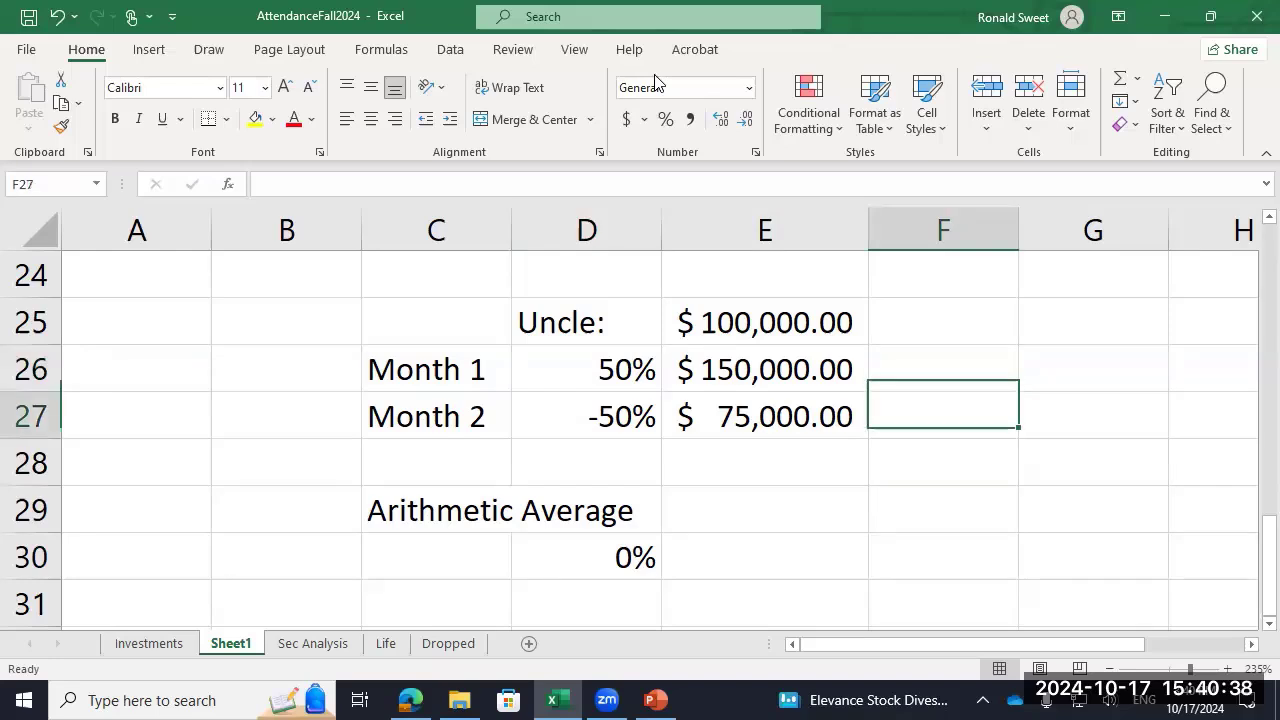
pyautogui.write('+(1')
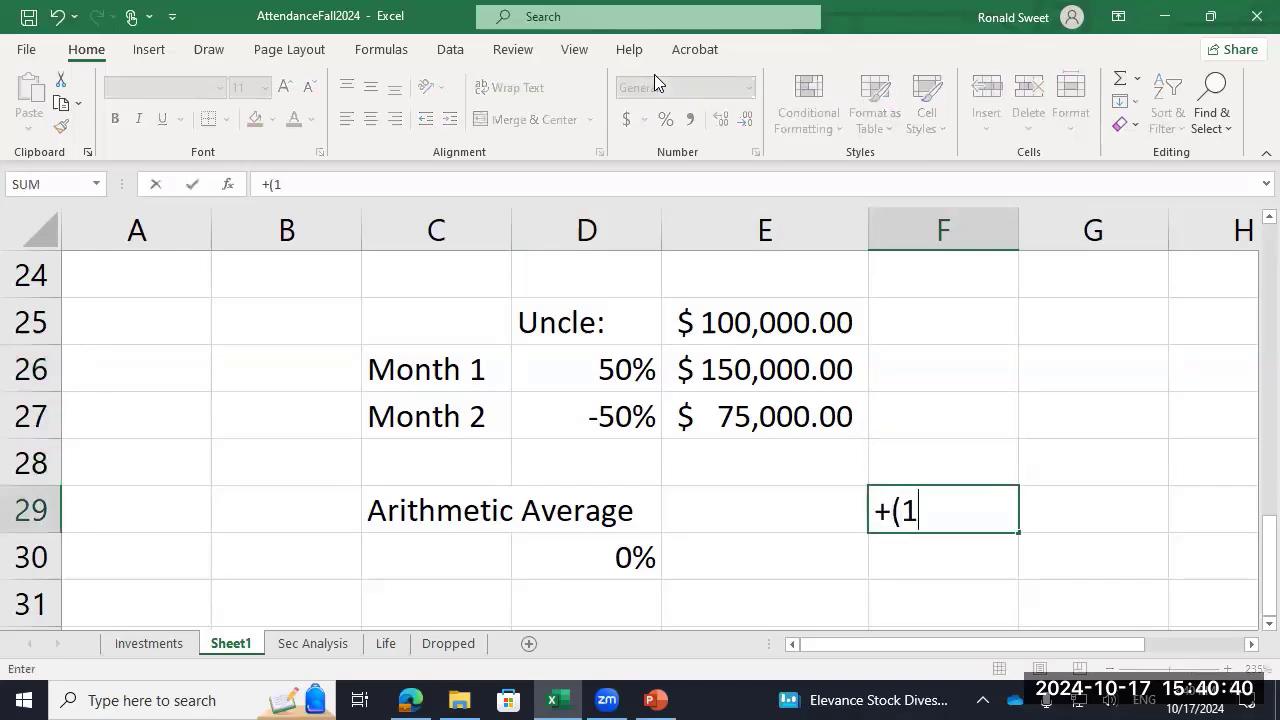
pyautogui.write('+')
pyautogui.press('Up')
pyautogui.press('Up')
pyautogui.press('Left')
pyautogui.press('Left')
pyautogui.press('Up')
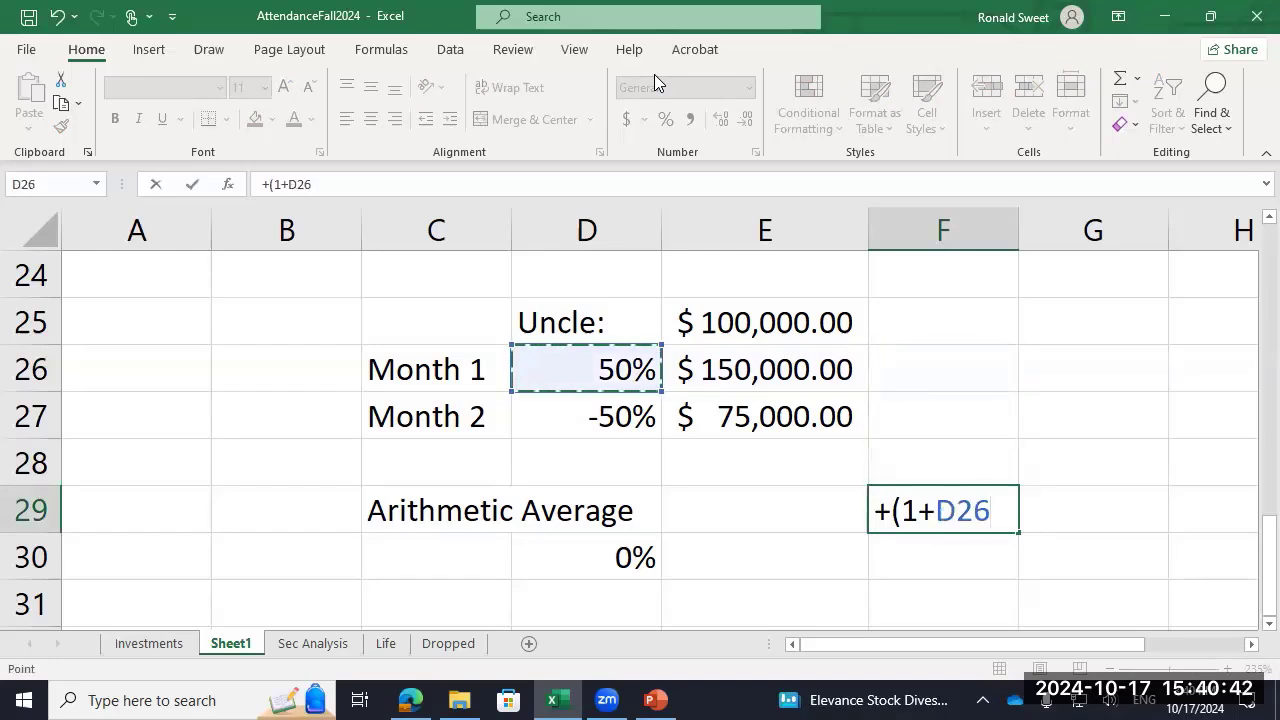
pyautogui.write(')*')
pyautogui.write('(1+')
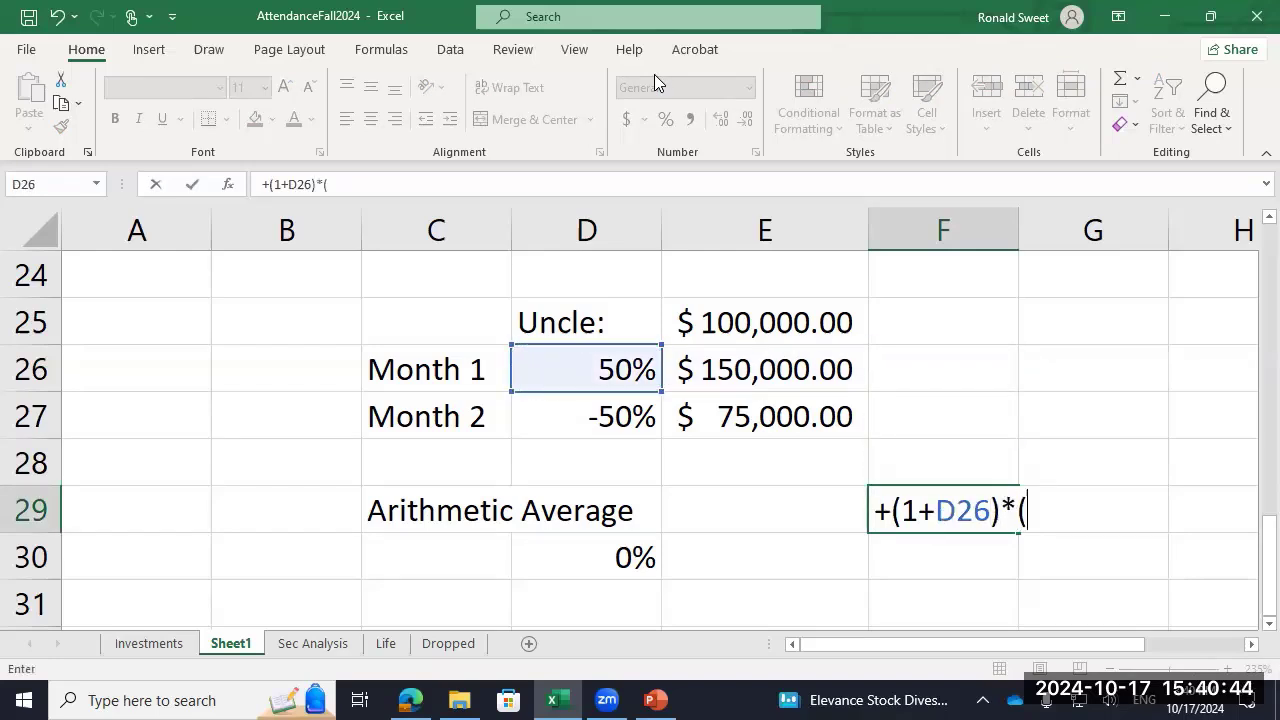
pyautogui.press('Up')
pyautogui.press('Up')
pyautogui.press('Up')
pyautogui.press('Left')
pyautogui.press('Left')
pyautogui.press('Down')
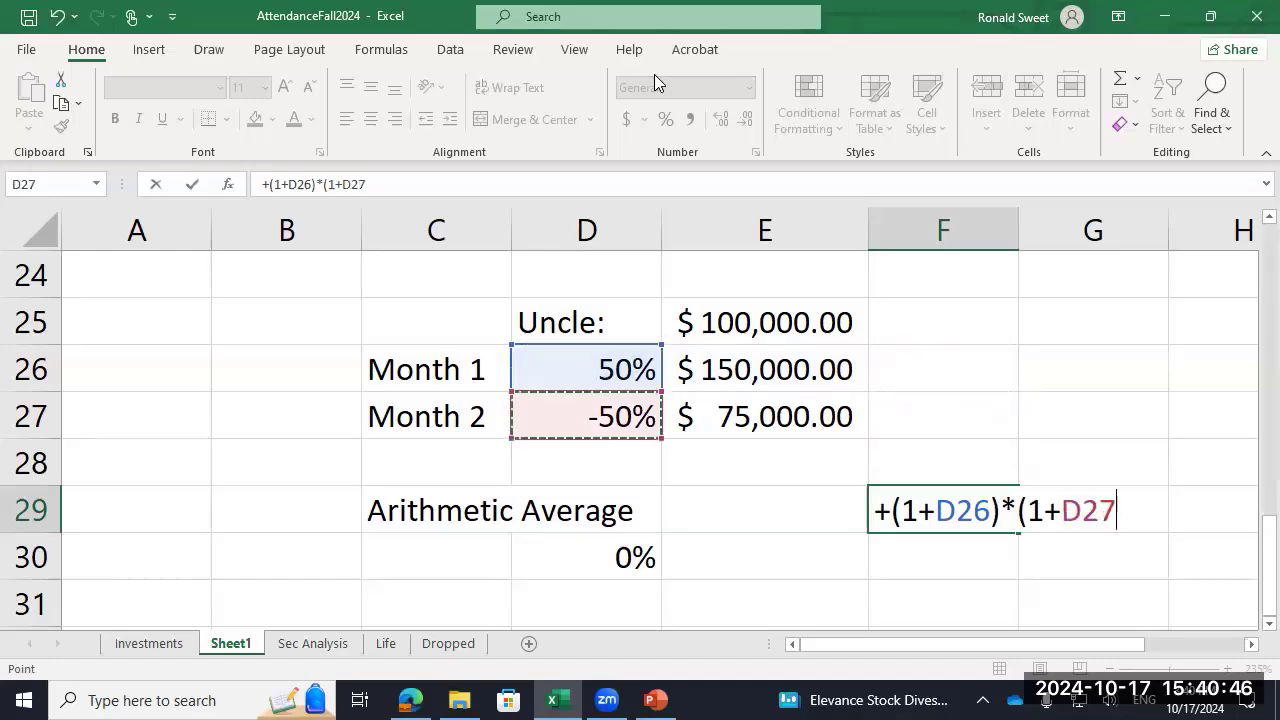
pyautogui.write(')')
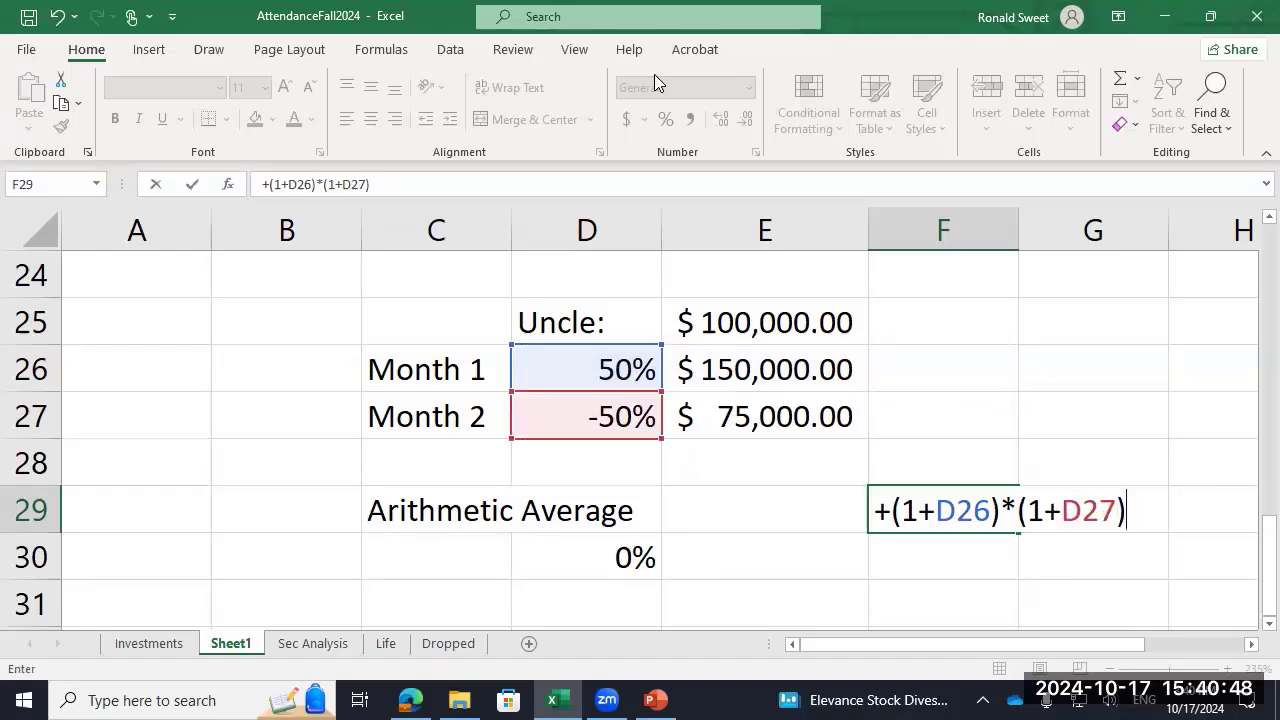
pyautogui.hotkey('ctrl', 'Return')
# Step: Turn F29 into the geometric average =(+(1+D26)*(1+D27))^(1/2)-1, formatted as a percentage with two decimals
pyautogui.press('F2')
pyautogui.press('Home')
pyautogui.press('Right')
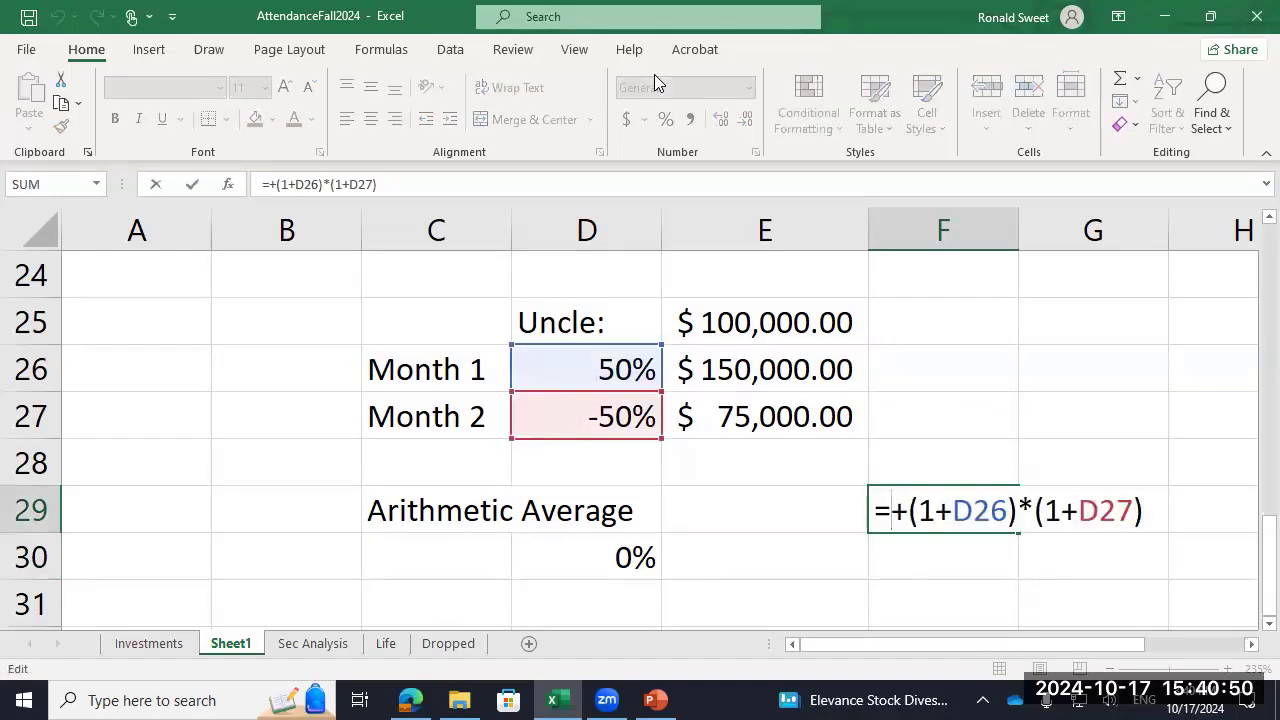
pyautogui.write('(')
pyautogui.press('End')
pyautogui.write(')^(')
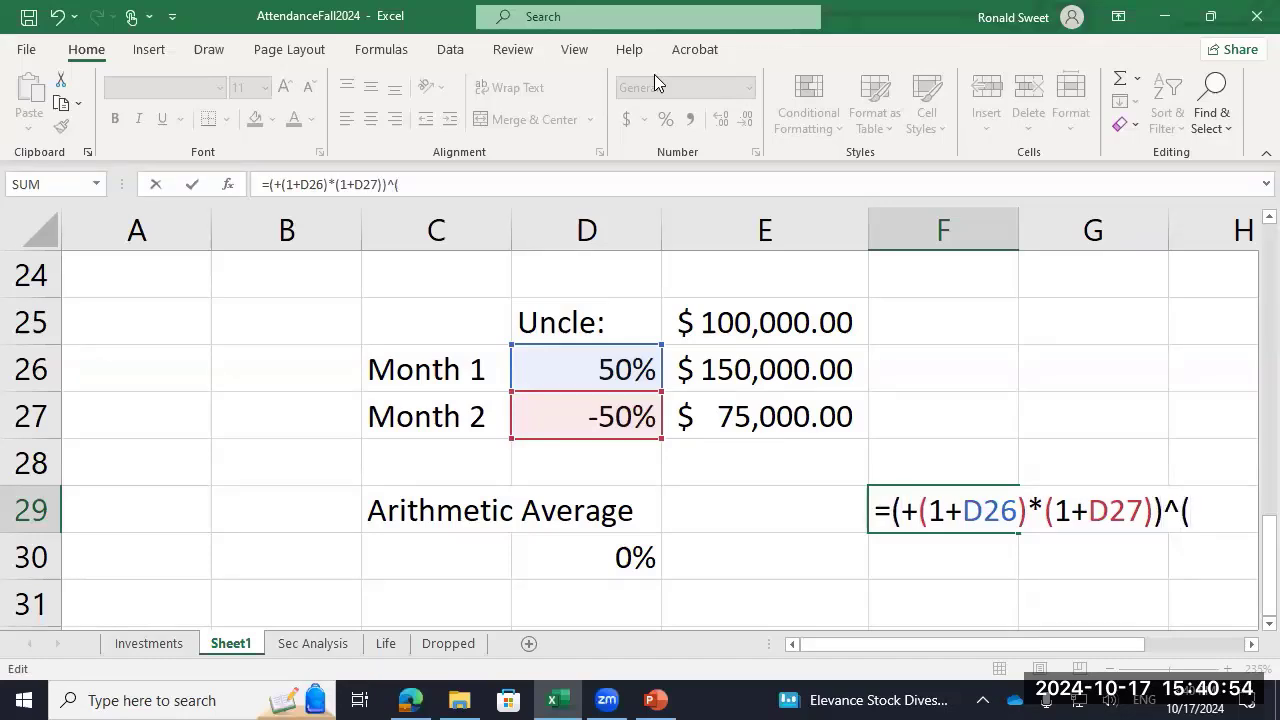
pyautogui.write('1/2)-1')
pyautogui.hotkey('ctrl', 'Return')
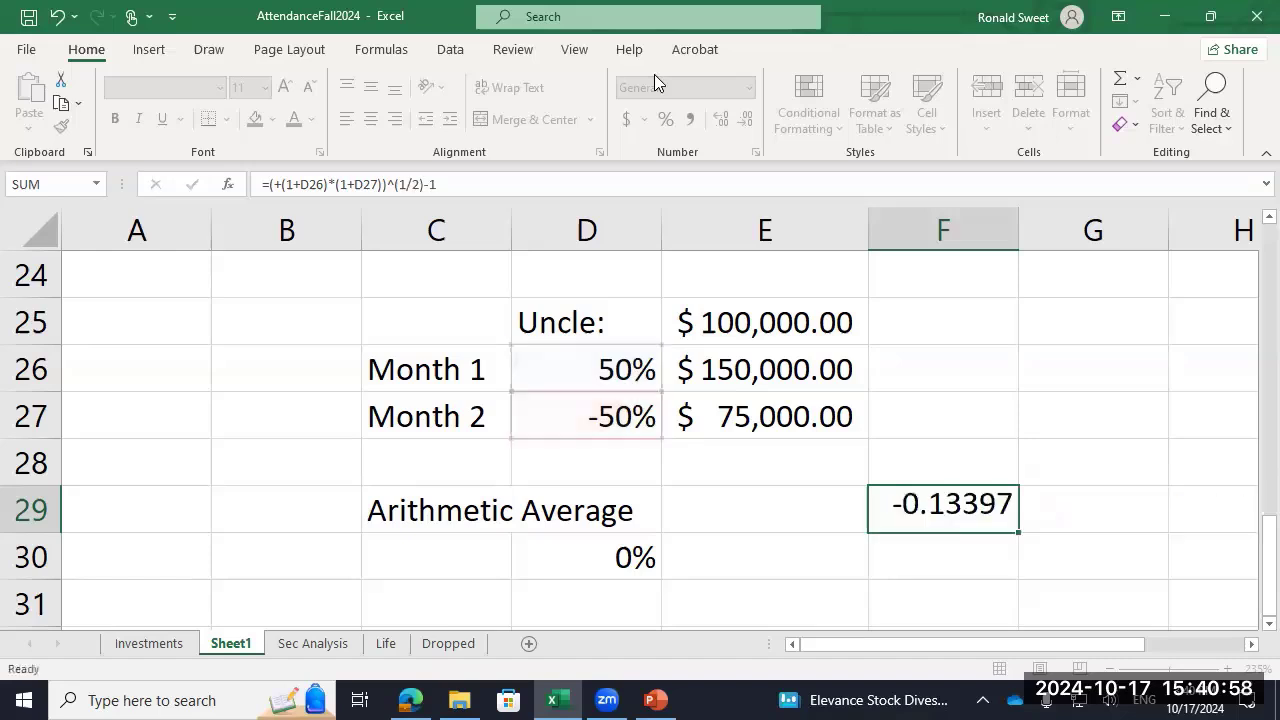
pyautogui.click(665, 119)
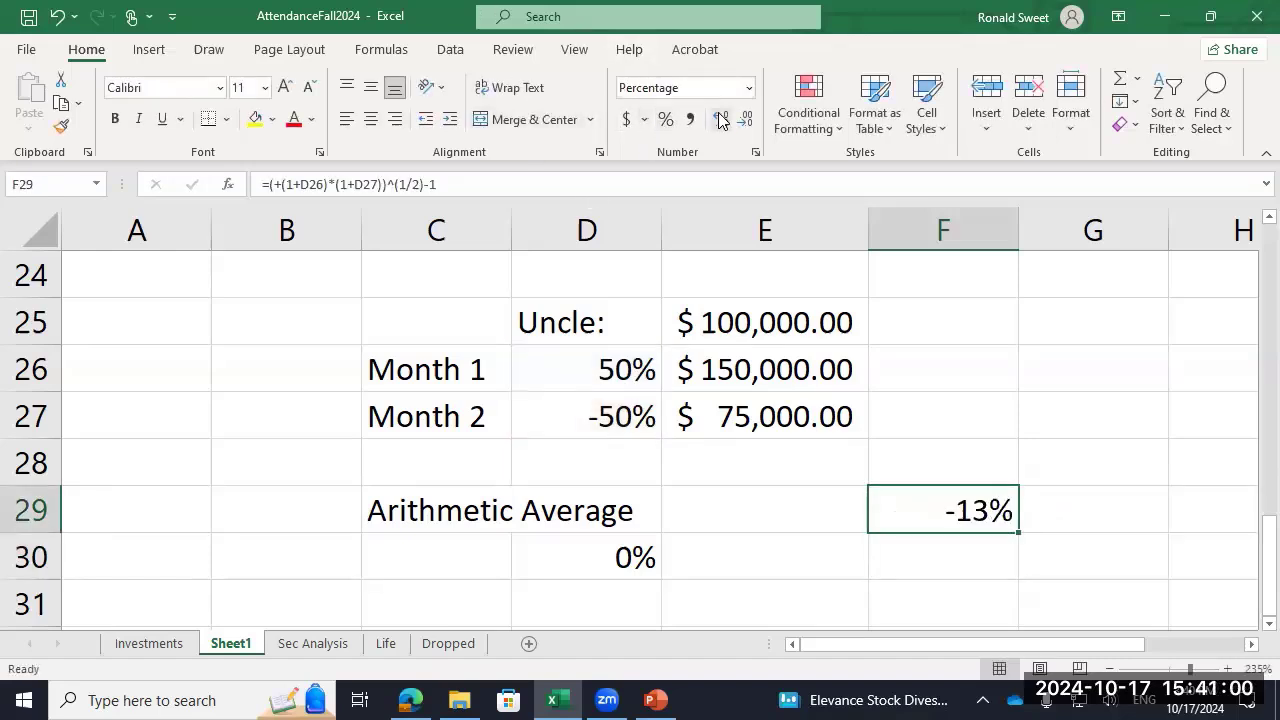
pyautogui.doubleClick(721, 119)
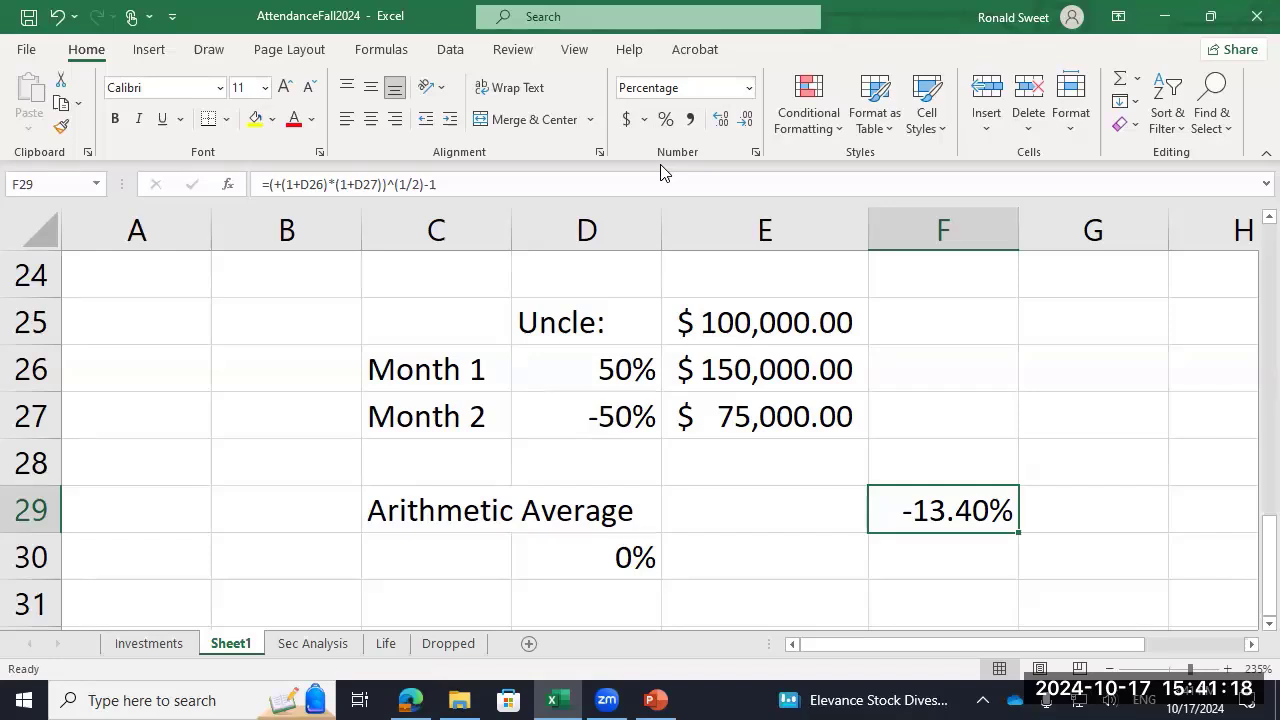
# Step: Calculate the Month 1 balance at the geometric average in F26 with the formula +E25*(1+F29)
pyautogui.press('Up')
pyautogui.press('Up')
pyautogui.press('Up')
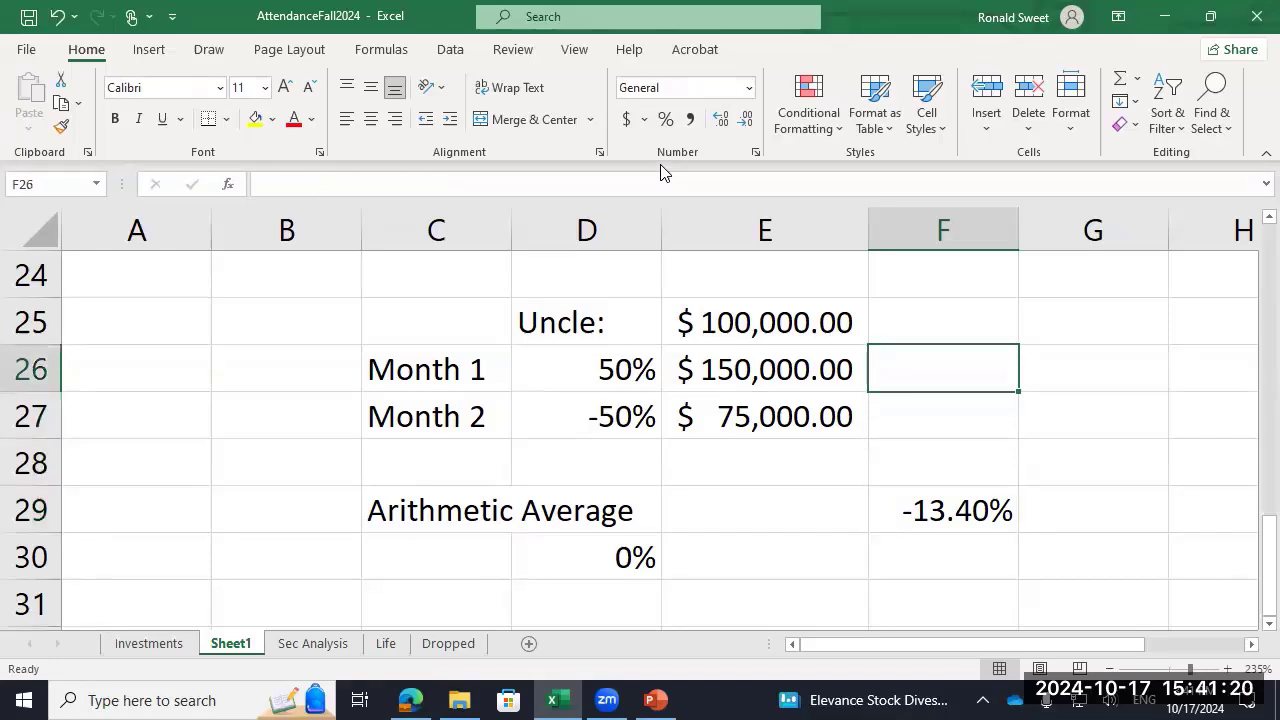
pyautogui.write('+')
pyautogui.press('Up')
pyautogui.press('Left')
pyautogui.write('*')
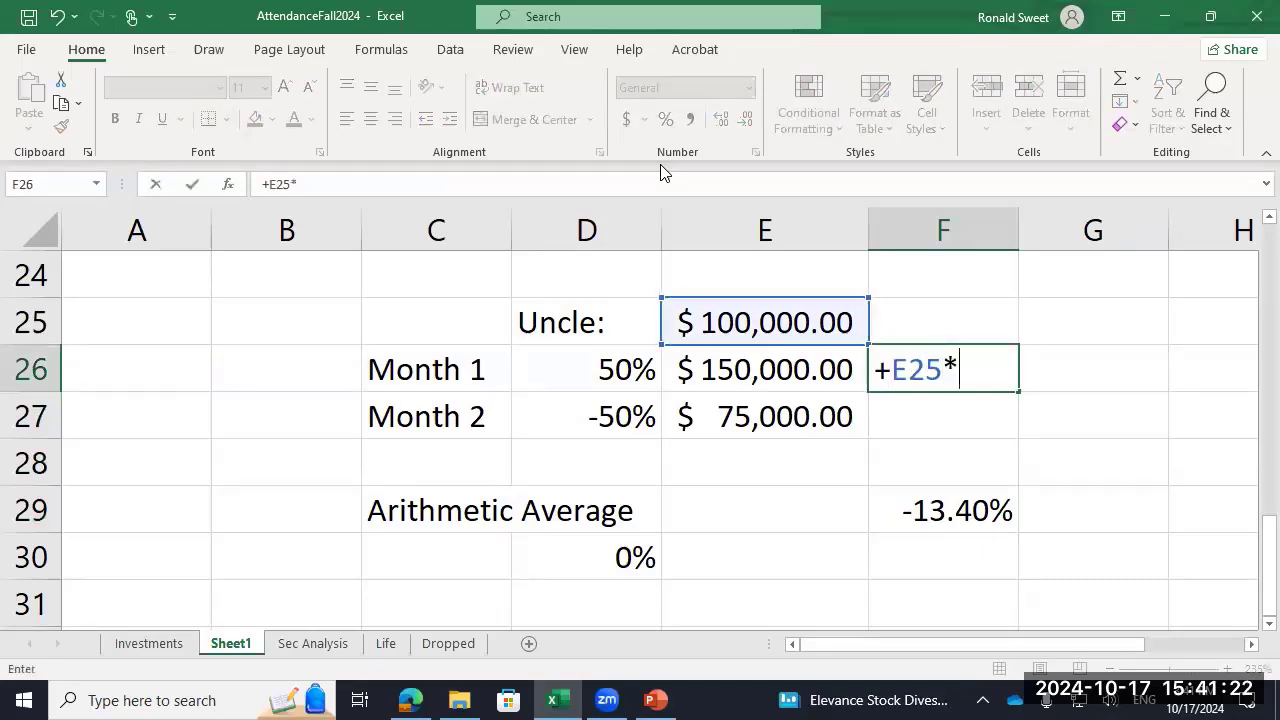
pyautogui.write('(1+')
pyautogui.press('Down')
pyautogui.press('Down')
pyautogui.press('Down')
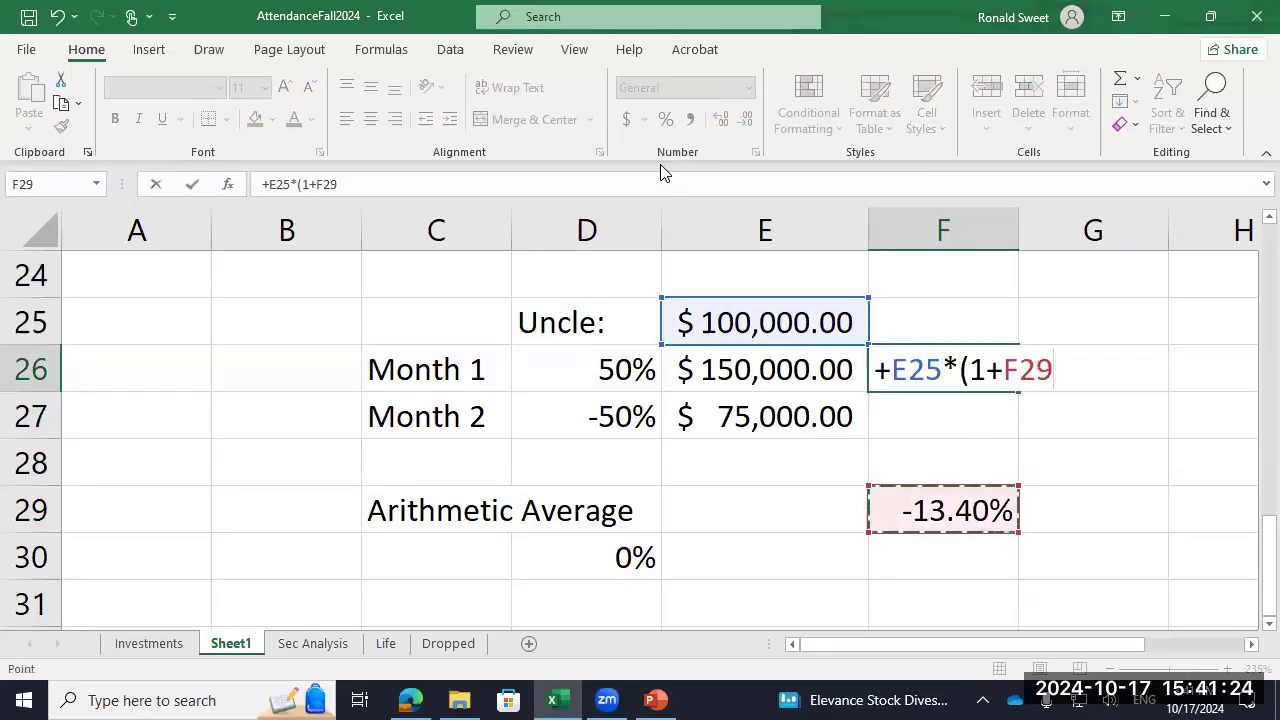
pyautogui.write(')')
pyautogui.press('Return')
# Step: Calculate the Month 2 balance at the geometric average in F27 with the formula +F26*(1+F29)
pyautogui.write('+')
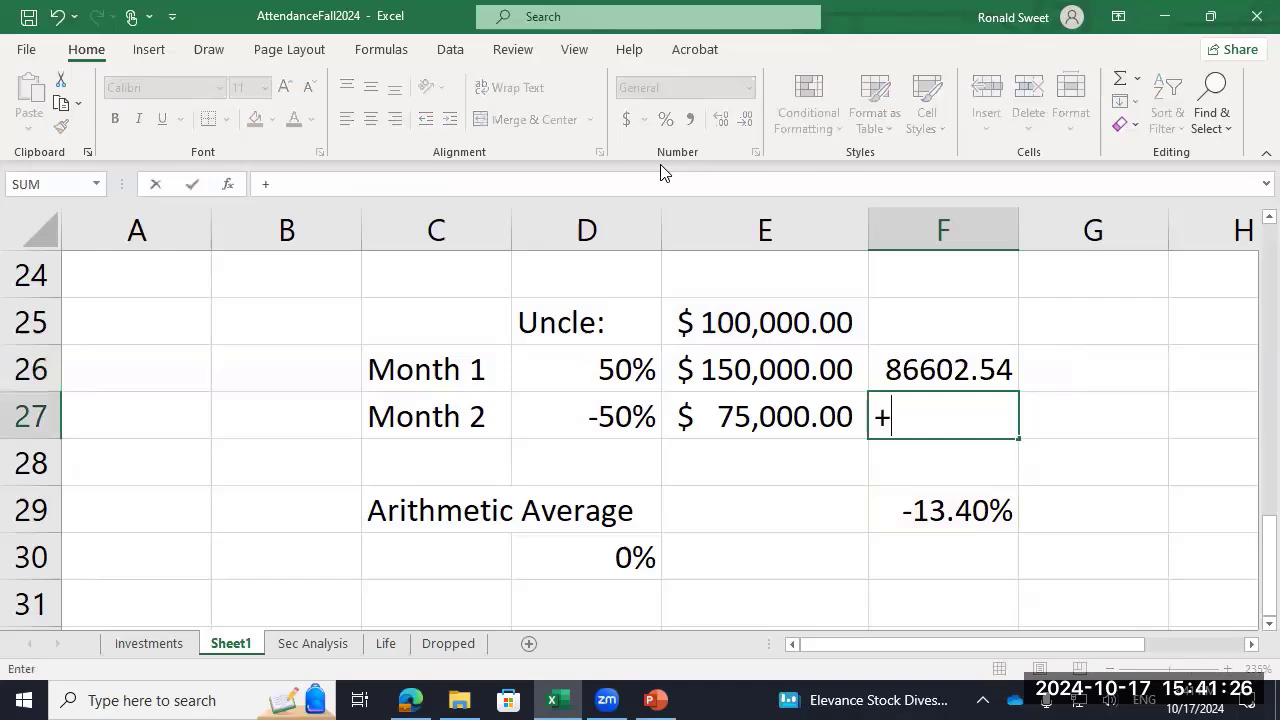
pyautogui.press('Up')
pyautogui.write('*(1+')
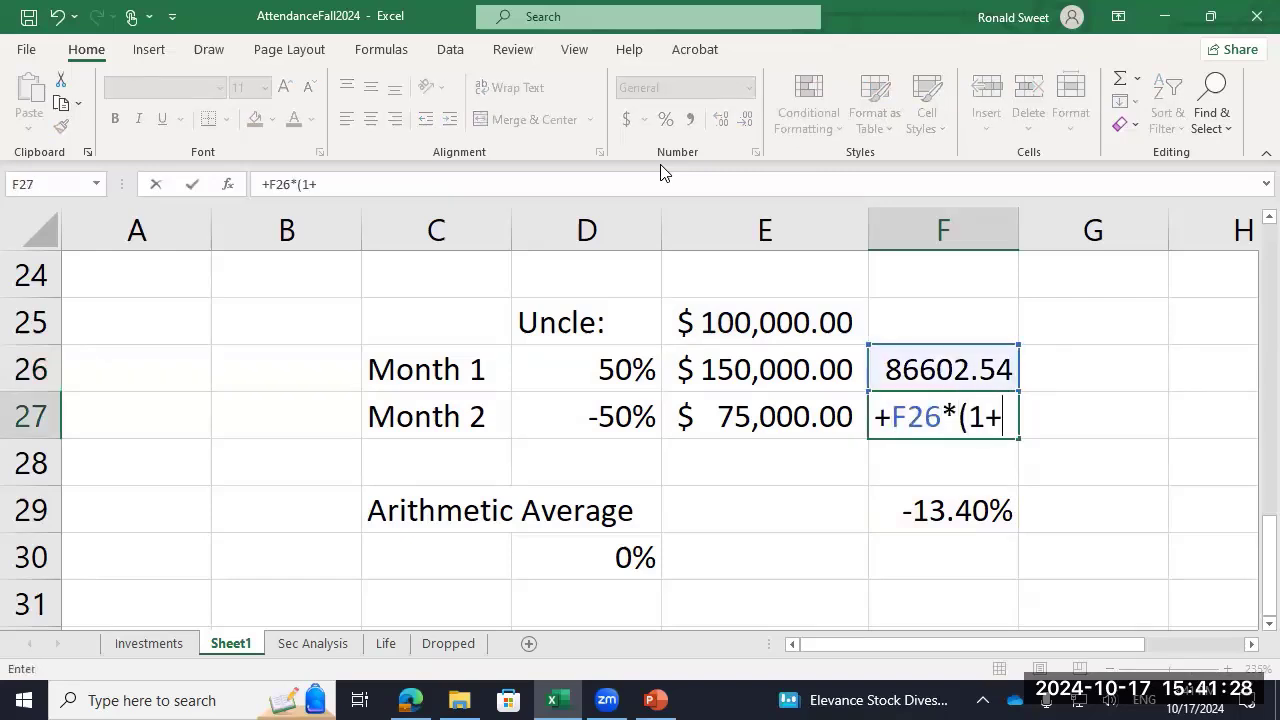
pyautogui.press('Down')
pyautogui.press('Down')
pyautogui.write(')')
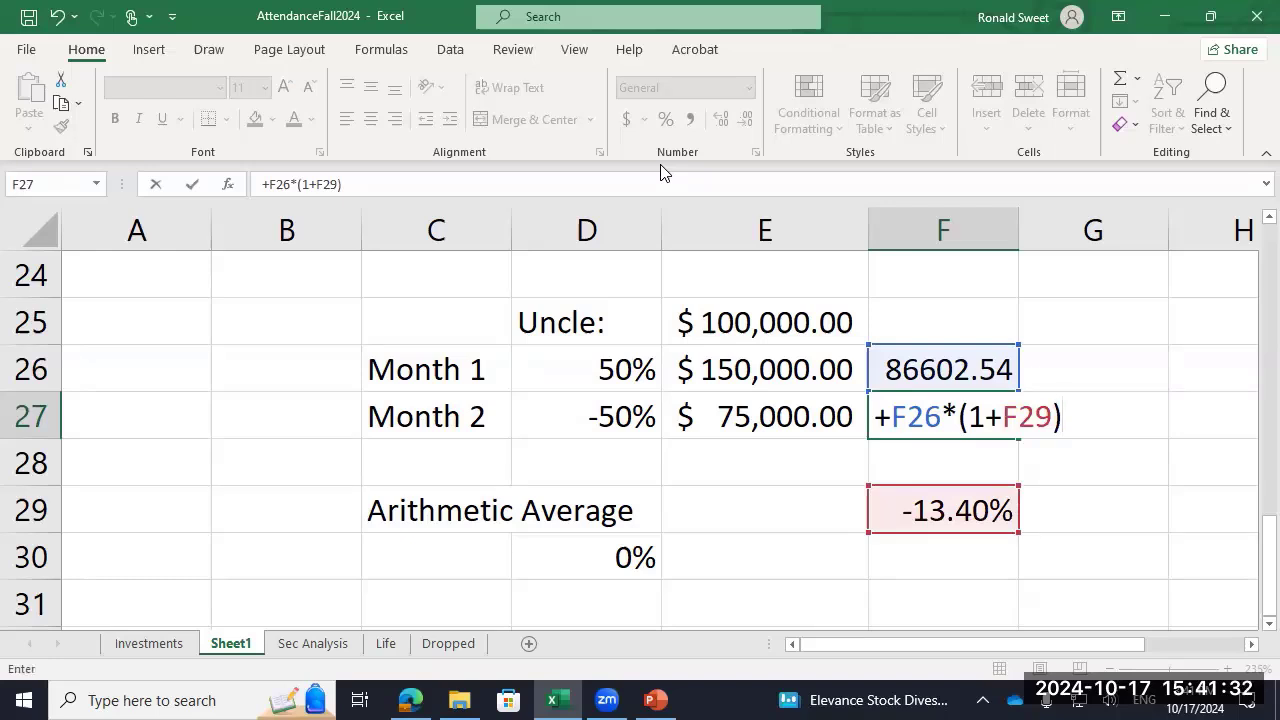
pyautogui.press('Return')
pyautogui.press('Up')
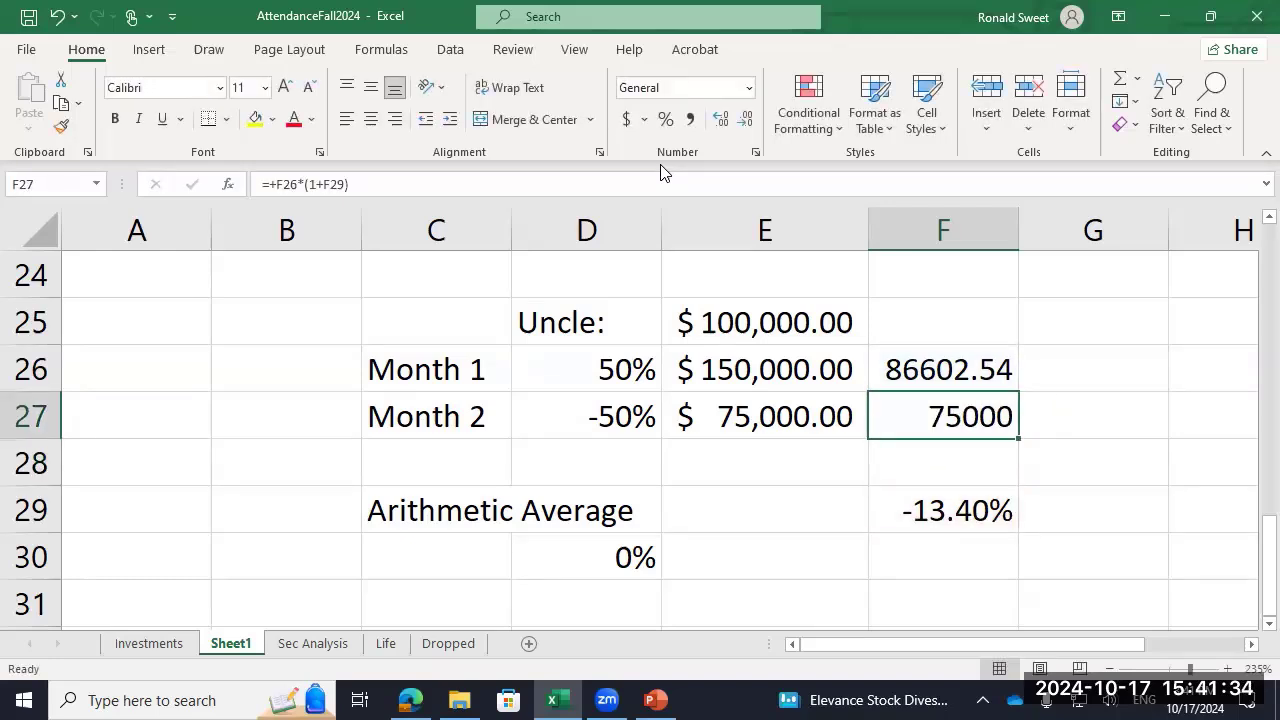
pyautogui.press('Down')
pyautogui.press('Up')
pyautogui.click(608, 566)
pyautogui.press('Up')
pyautogui.press('Right')
pyautogui.press('Right')
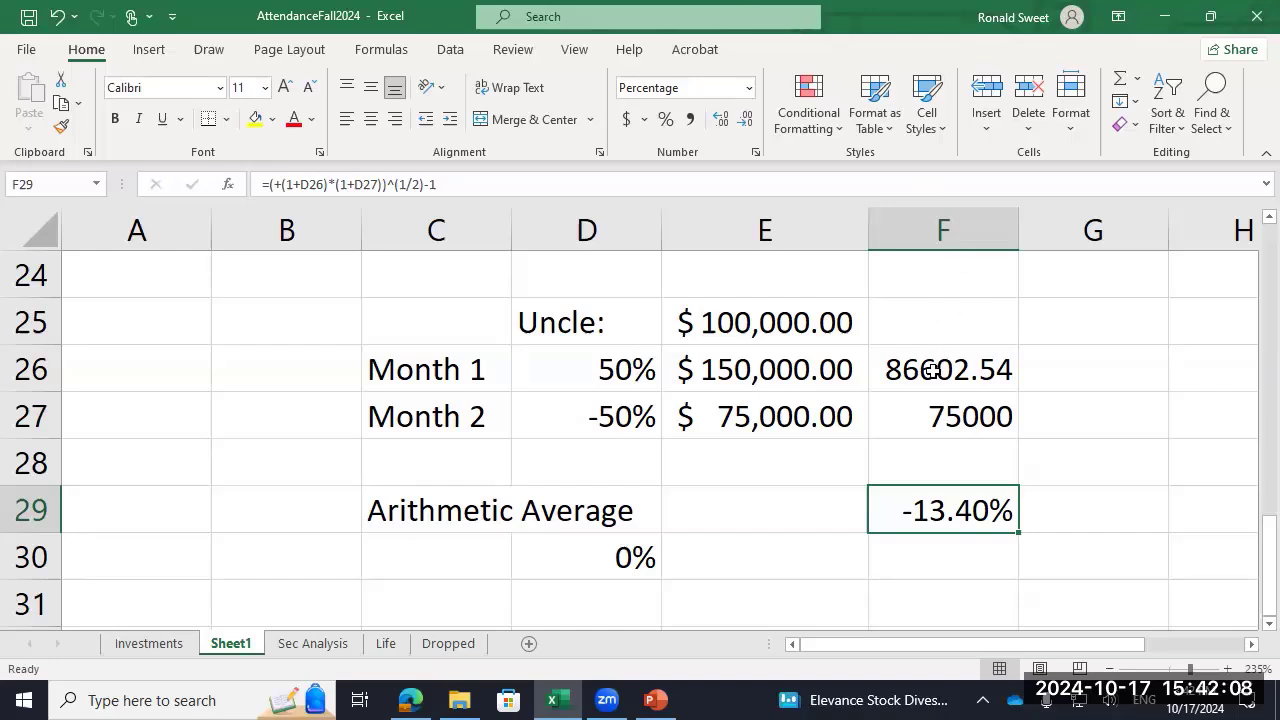
# Step: Apply the dollar Accounting format to the geometric-average balances in F26:F27
pyautogui.moveTo(903, 371); pyautogui.dragTo(847, 320)
pyautogui.click(627, 119)
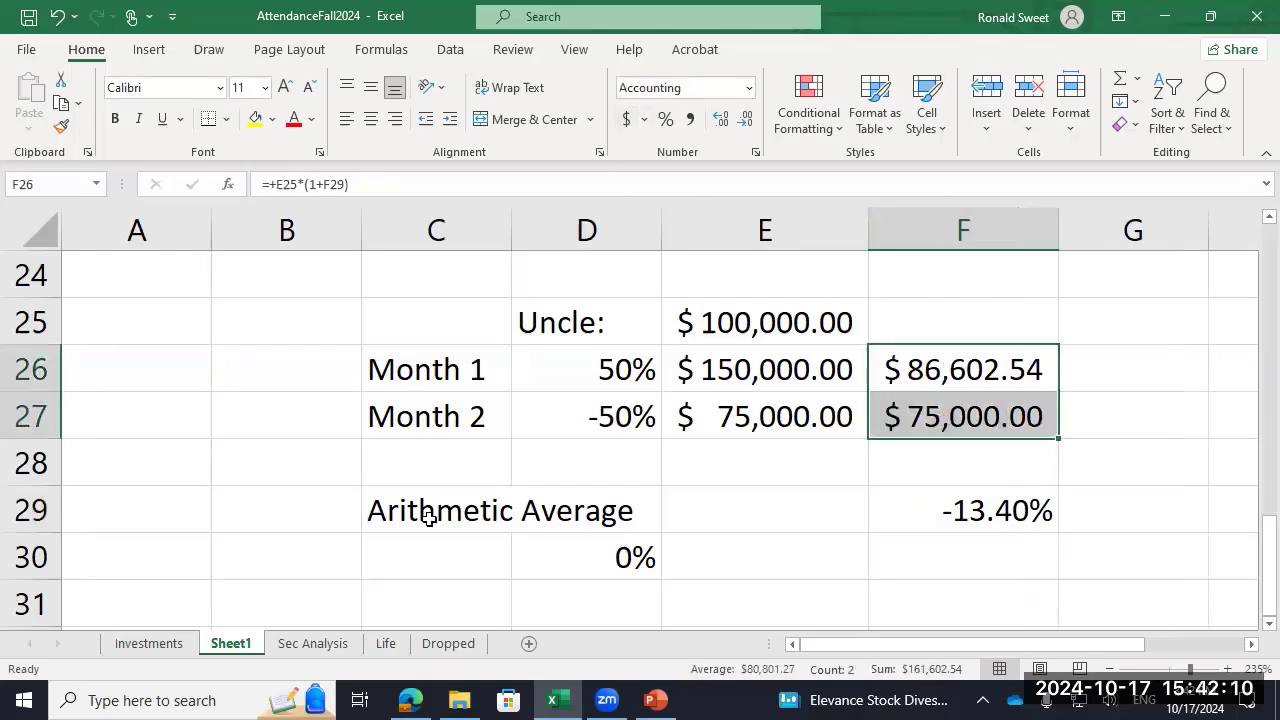
pyautogui.click(430, 505)
pyautogui.click(951, 508)
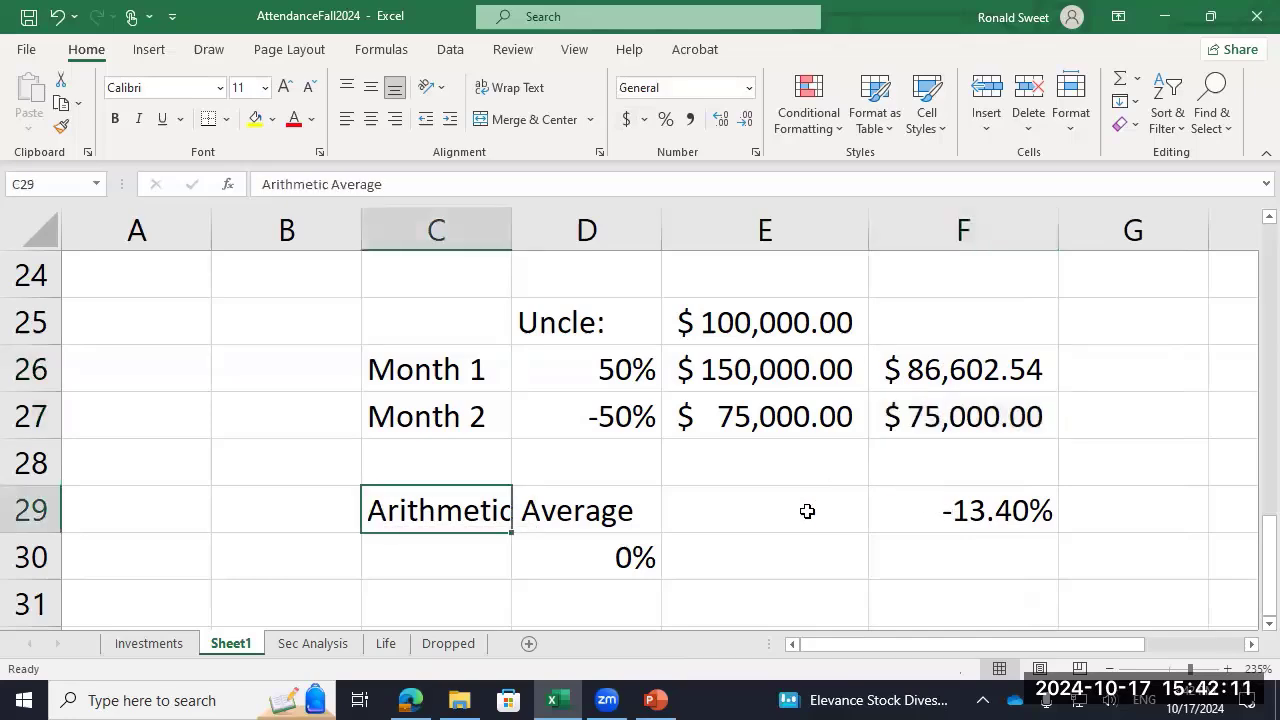
pyautogui.click(476, 510)
pyautogui.scroll(-2, 760, 590)
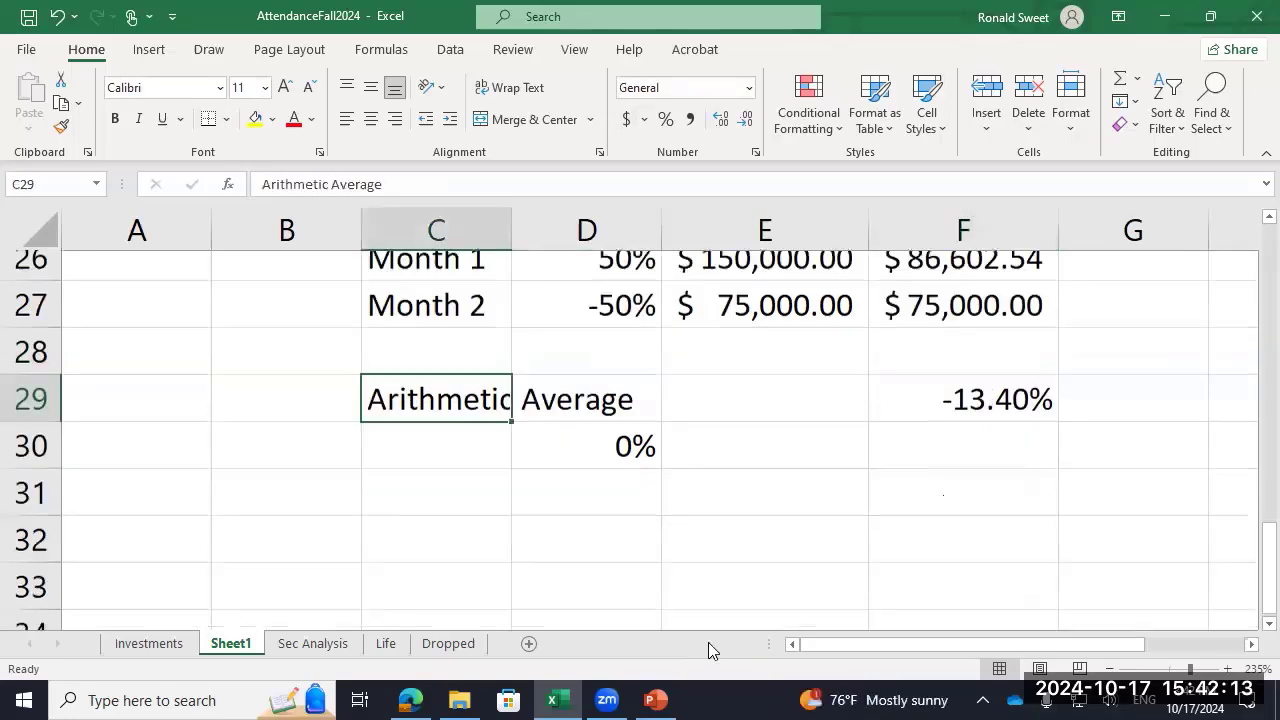
# Step: Switch to PowerPoint, present the Measuring Return slide on arithmetic and geometric averages, and end the slide show
pyautogui.click(655, 700)
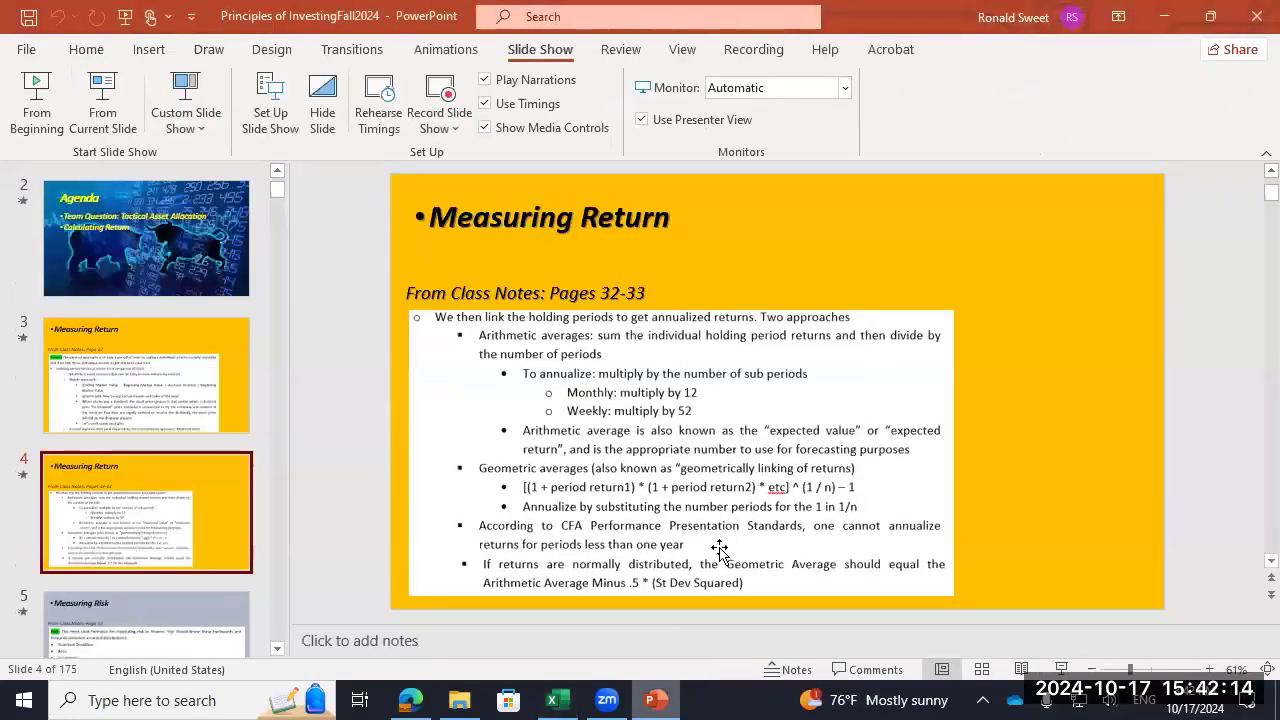
pyautogui.click(114, 94)
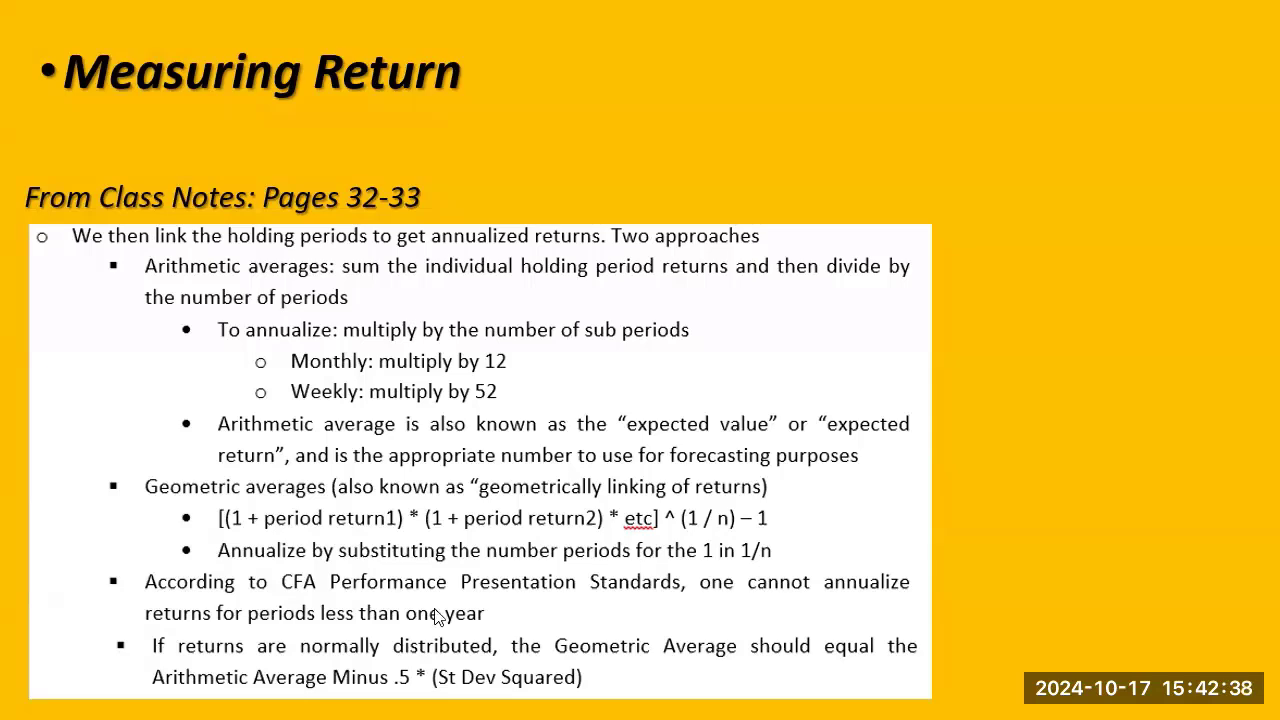
pyautogui.rightClick(589, 556)
pyautogui.click(652, 535)
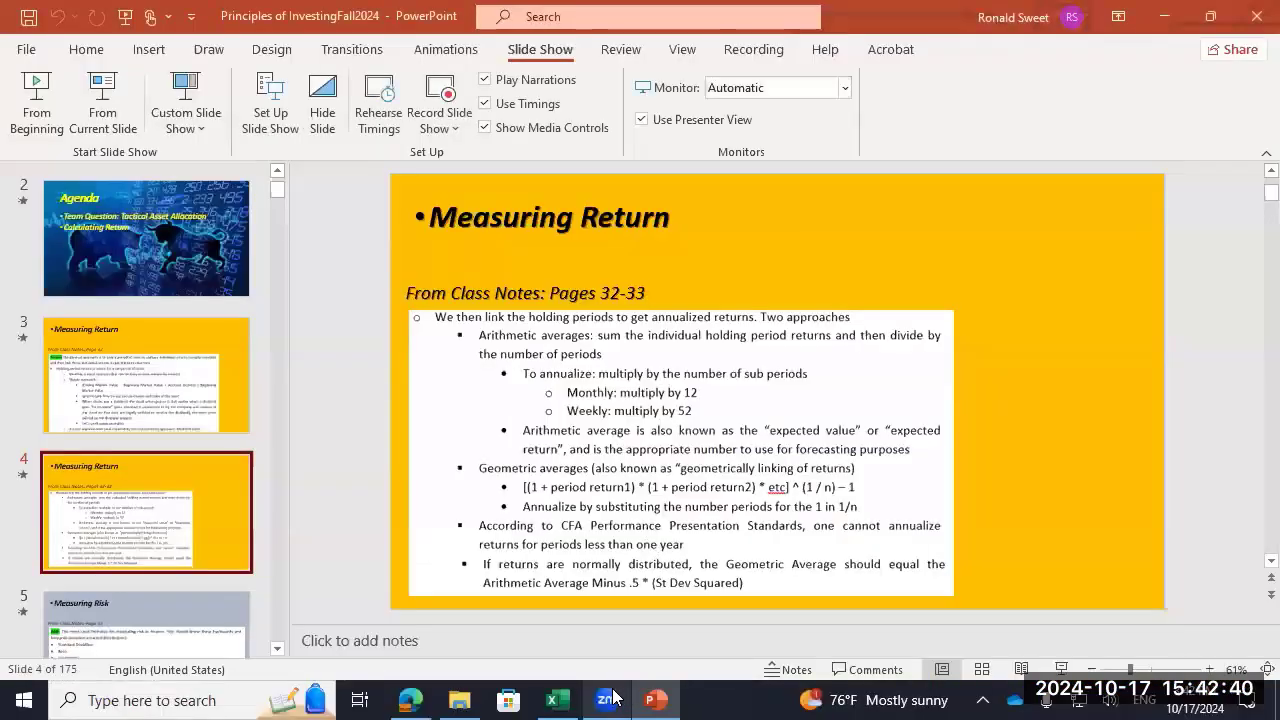
# Step: Switch back to the Excel worksheet and compare the averages in D30 and F29 with the monthly returns in D26:D27
pyautogui.click(556, 700)
pyautogui.scroll(2, 629, 473)
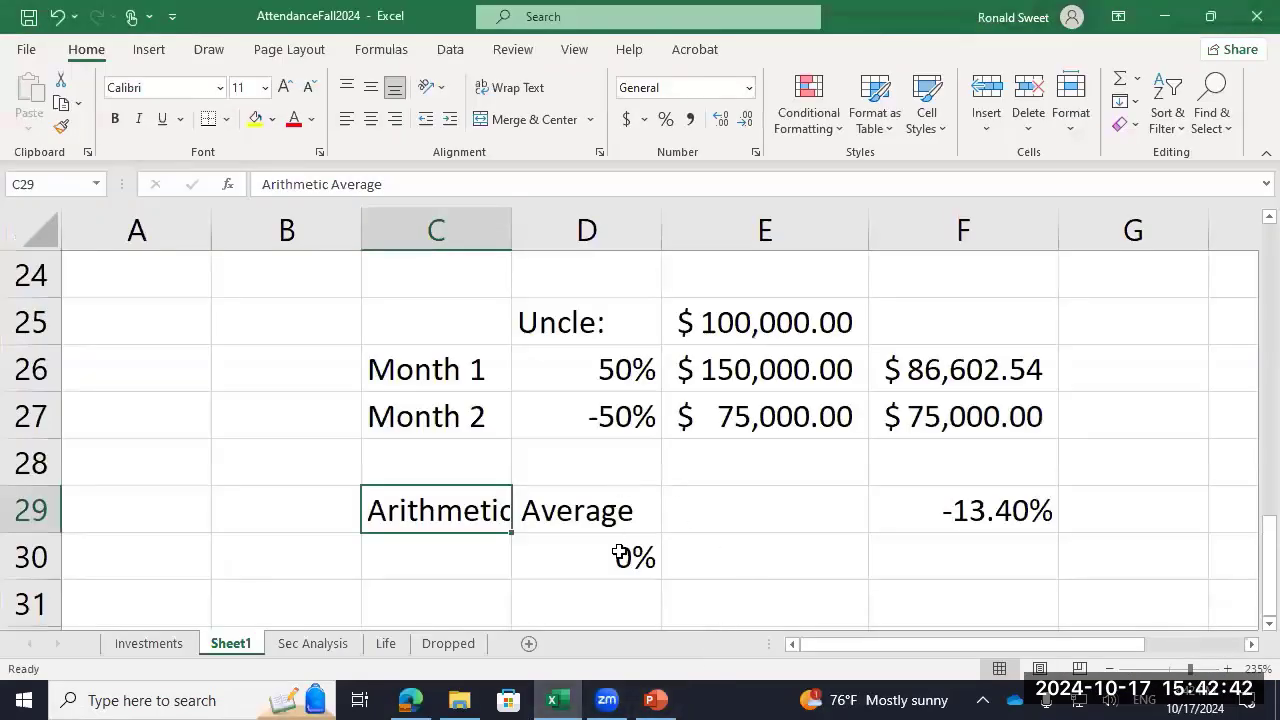
pyautogui.click(621, 553)
pyautogui.click(953, 518)
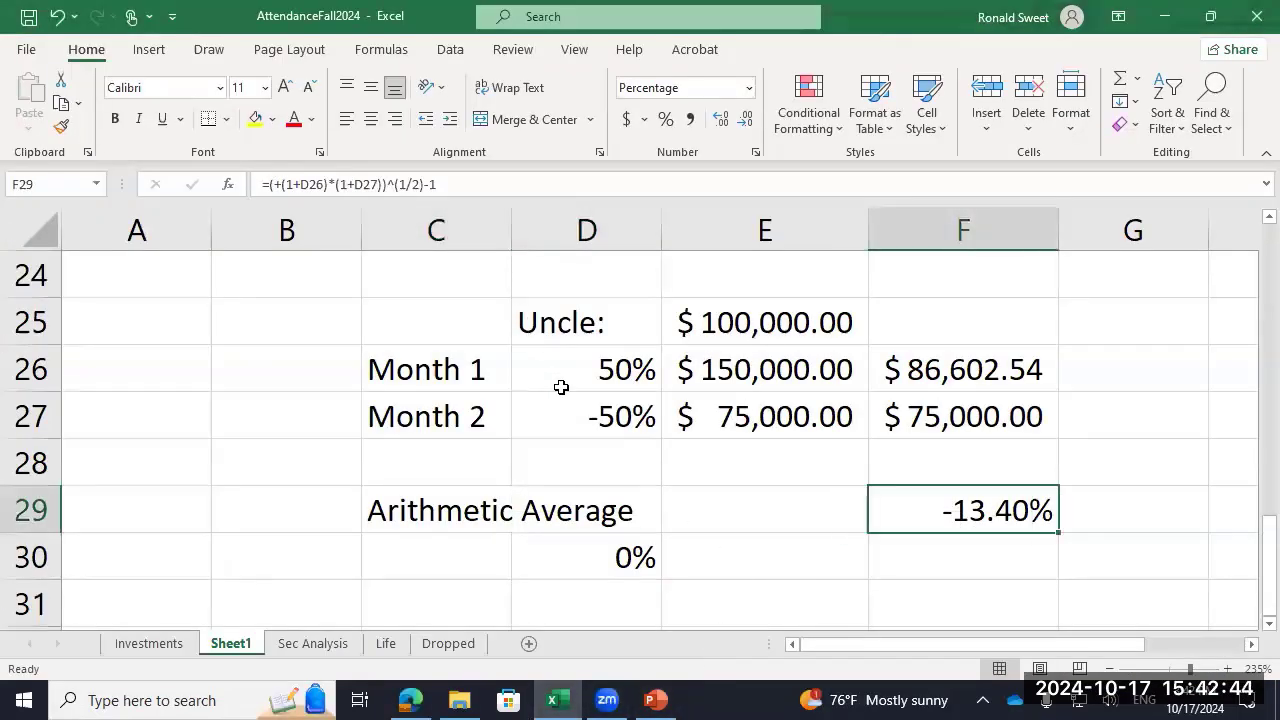
pyautogui.moveTo(560, 383); pyautogui.dragTo(558, 397)
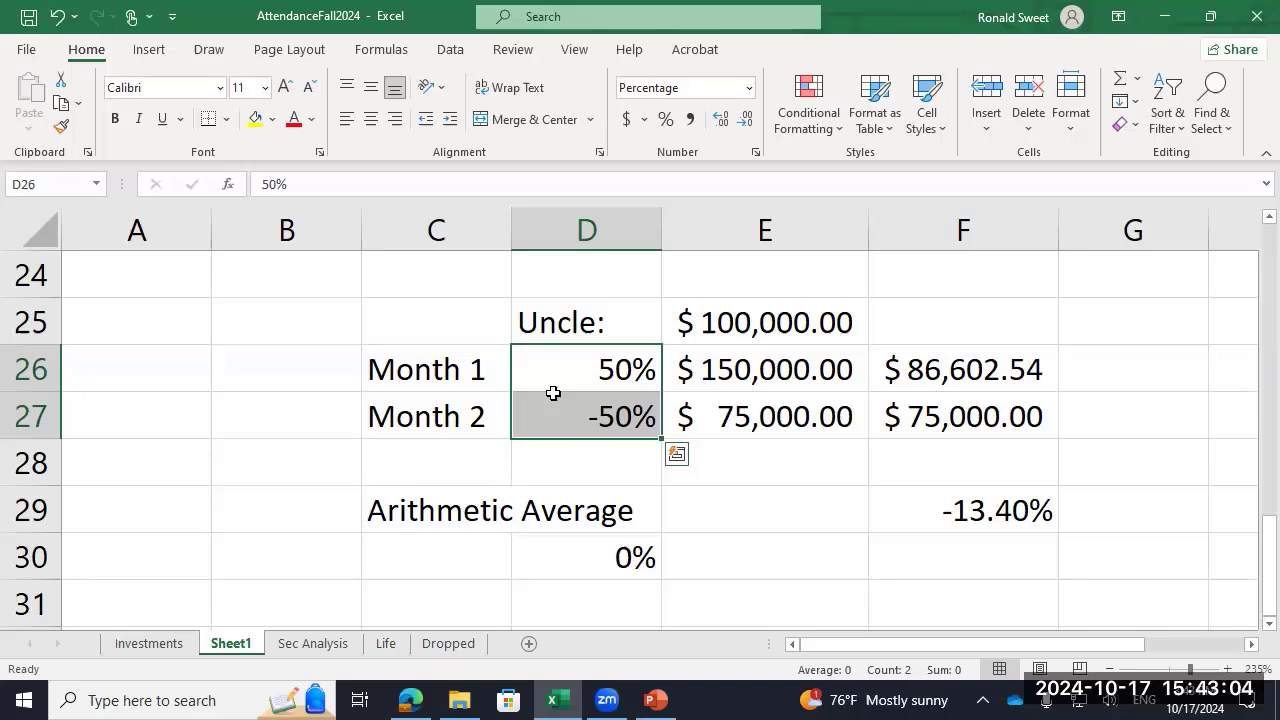
pyautogui.click(414, 516)
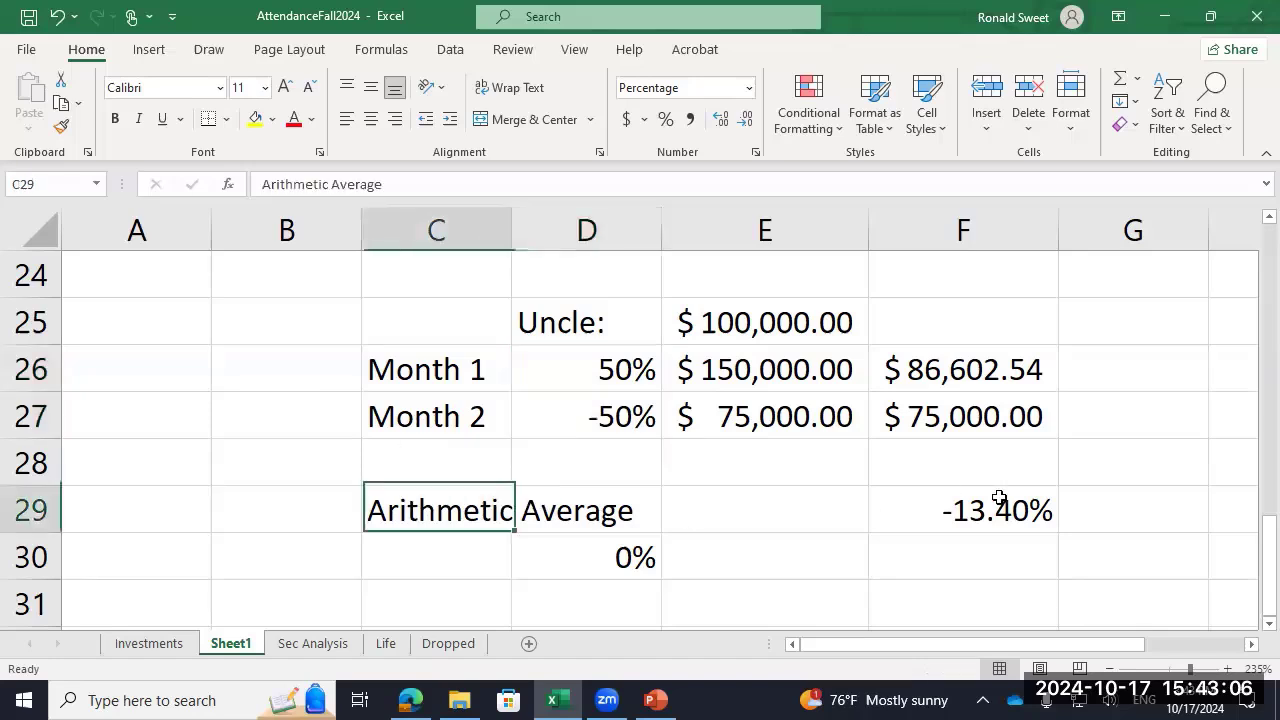
pyautogui.click(1009, 511)
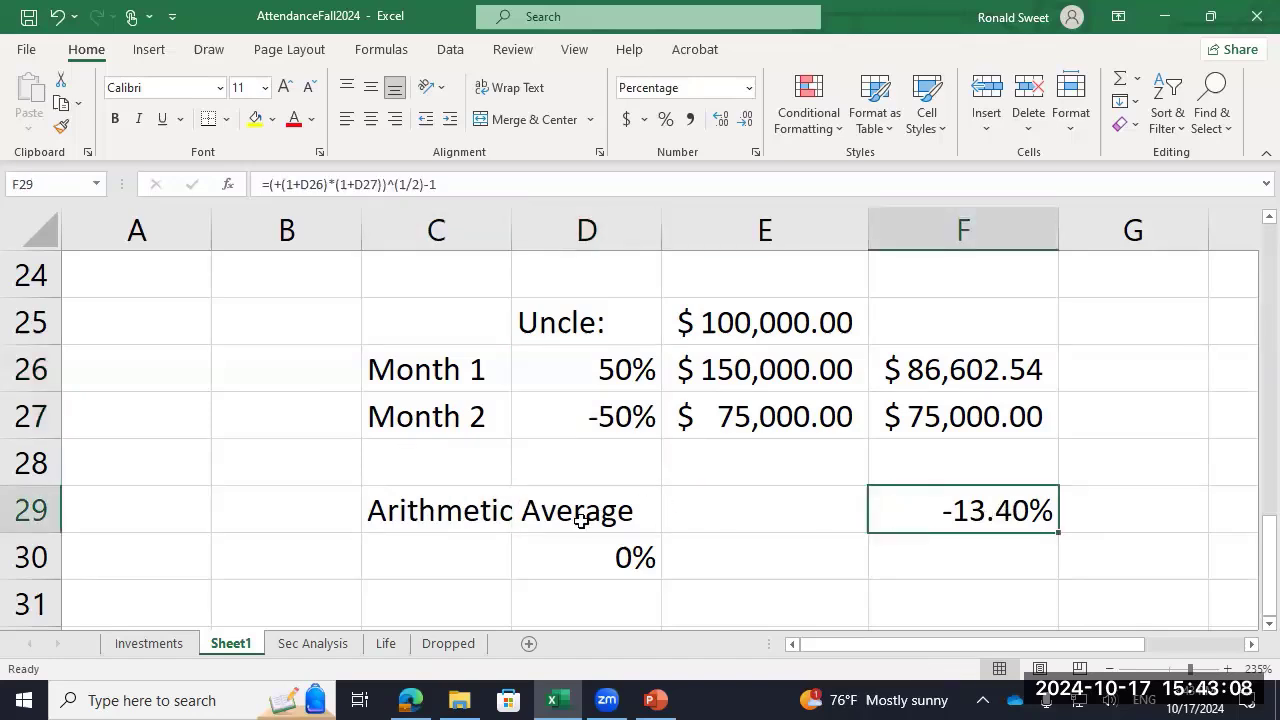
# Step: Annualize the monthly arithmetic average in E30 with the formula +D30*12
pyautogui.click(717, 560)
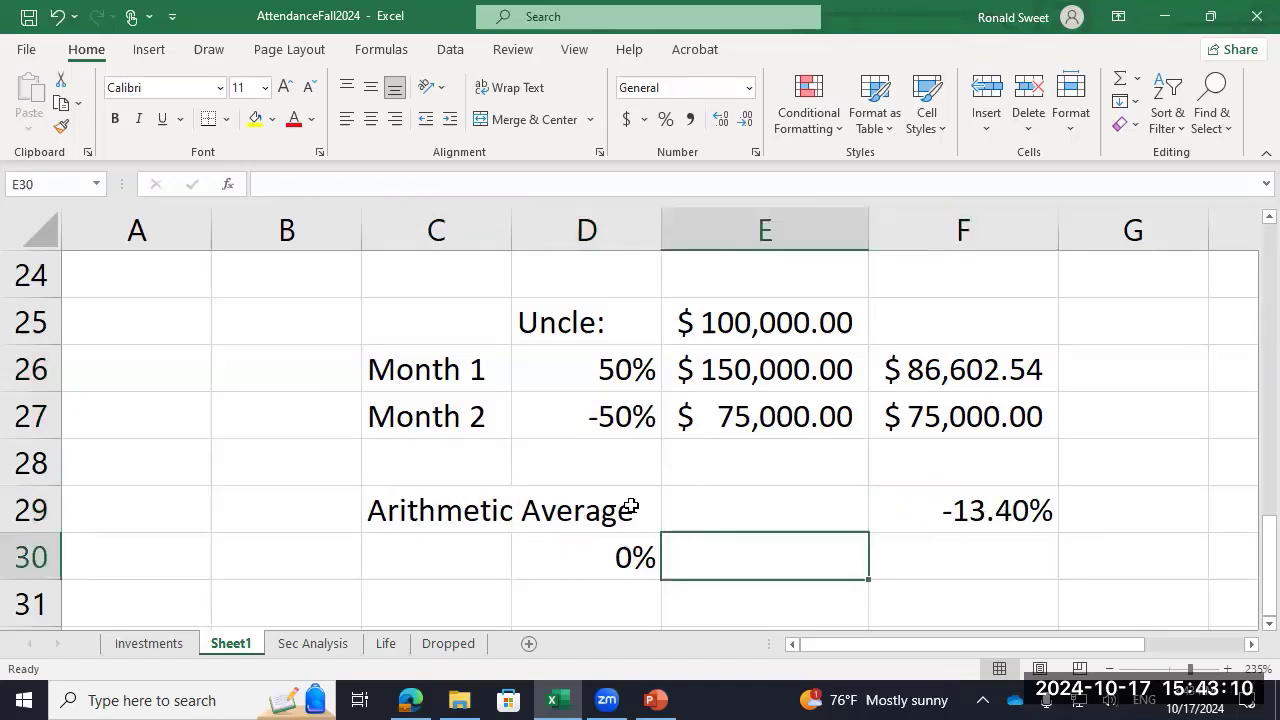
pyautogui.write('+')
pyautogui.press('Left')
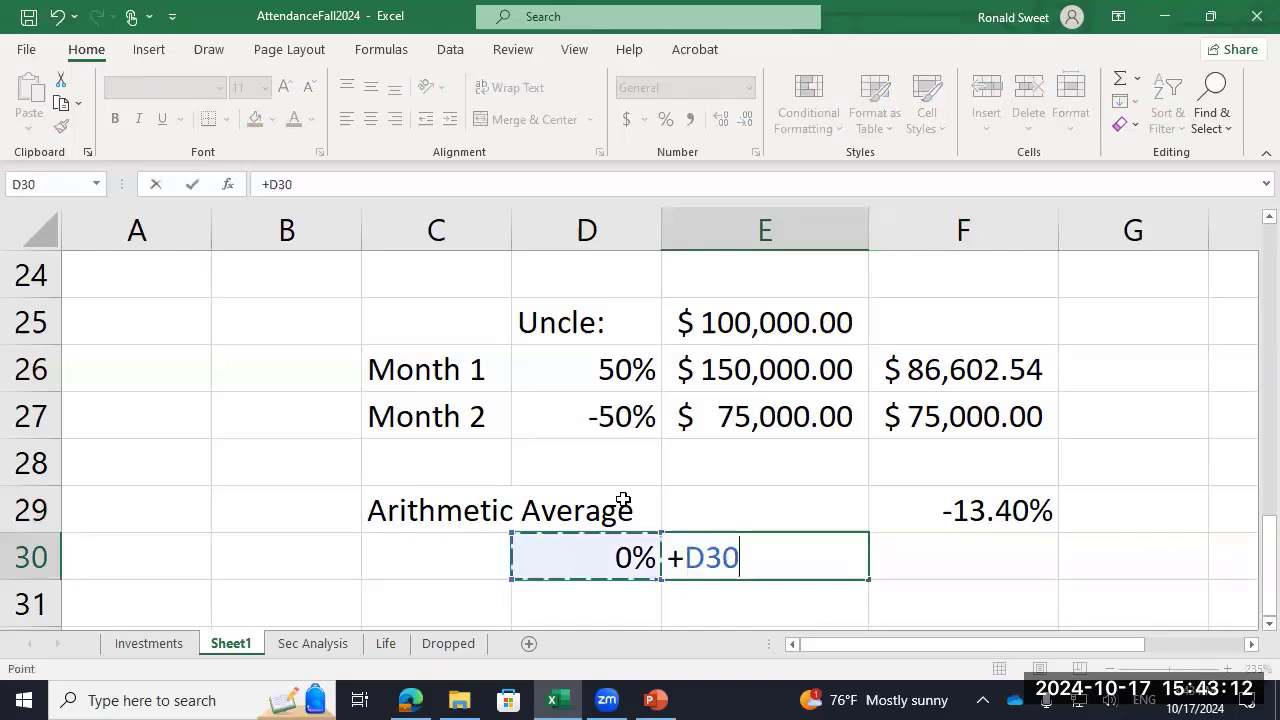
pyautogui.write('*12')
pyautogui.press('Return')
# Step: Annualize the geometric average in F29 by changing the formula's exponent to 12/2
pyautogui.press('Right')
pyautogui.press('Right')
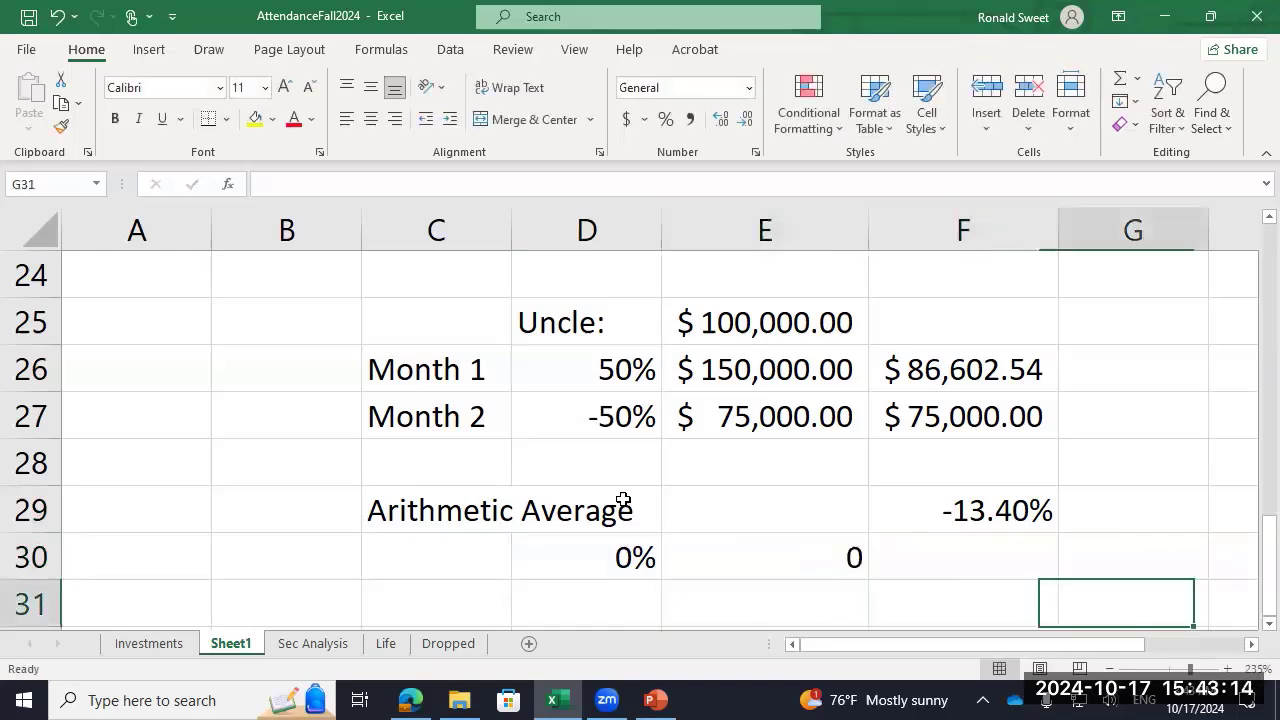
pyautogui.press('Up')
pyautogui.press('Up')
pyautogui.press('Left')
pyautogui.press('F2')
pyautogui.press('Left')
pyautogui.press('Left')
pyautogui.press('Left')
pyautogui.press('Left')
pyautogui.press('Left')
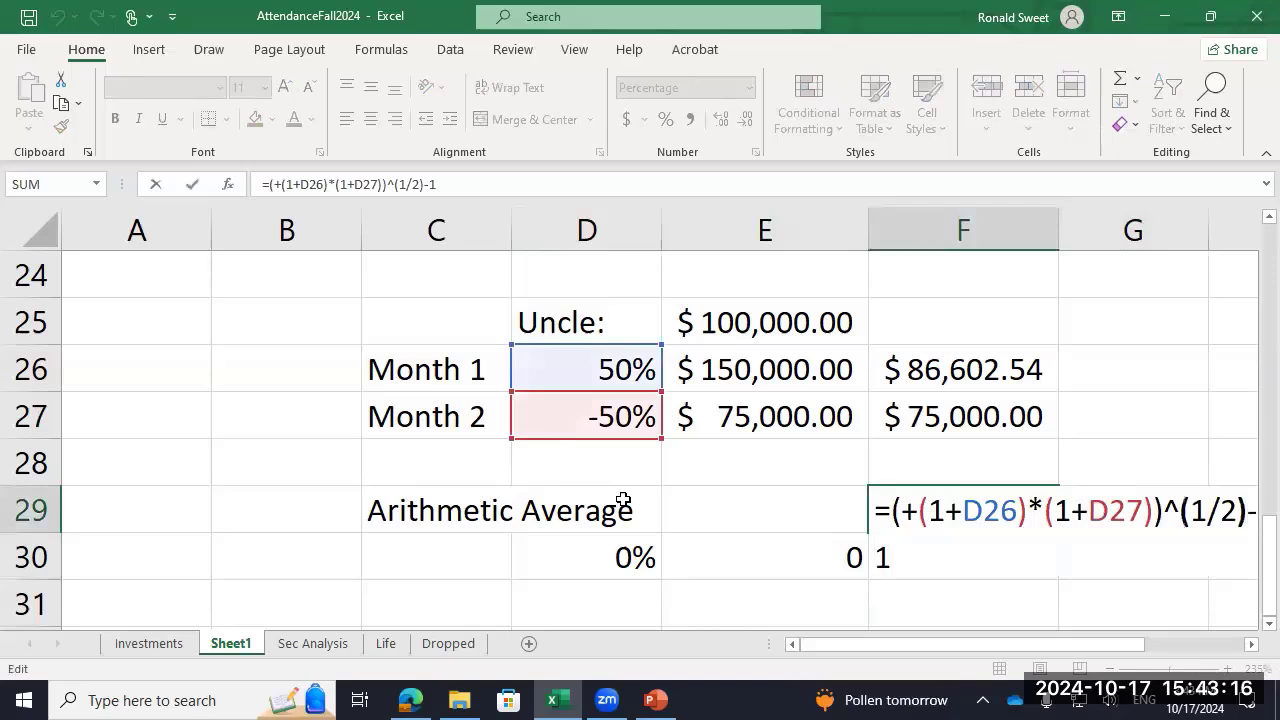
pyautogui.write('2')
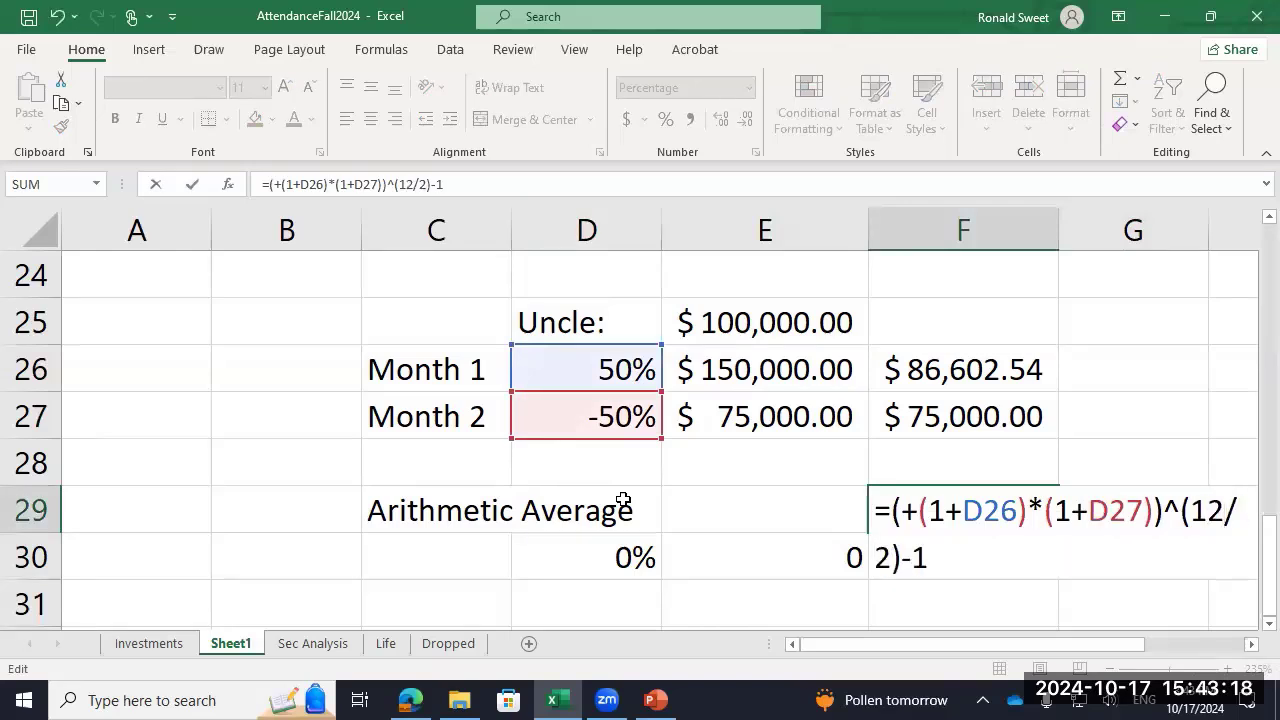
pyautogui.press('Return')
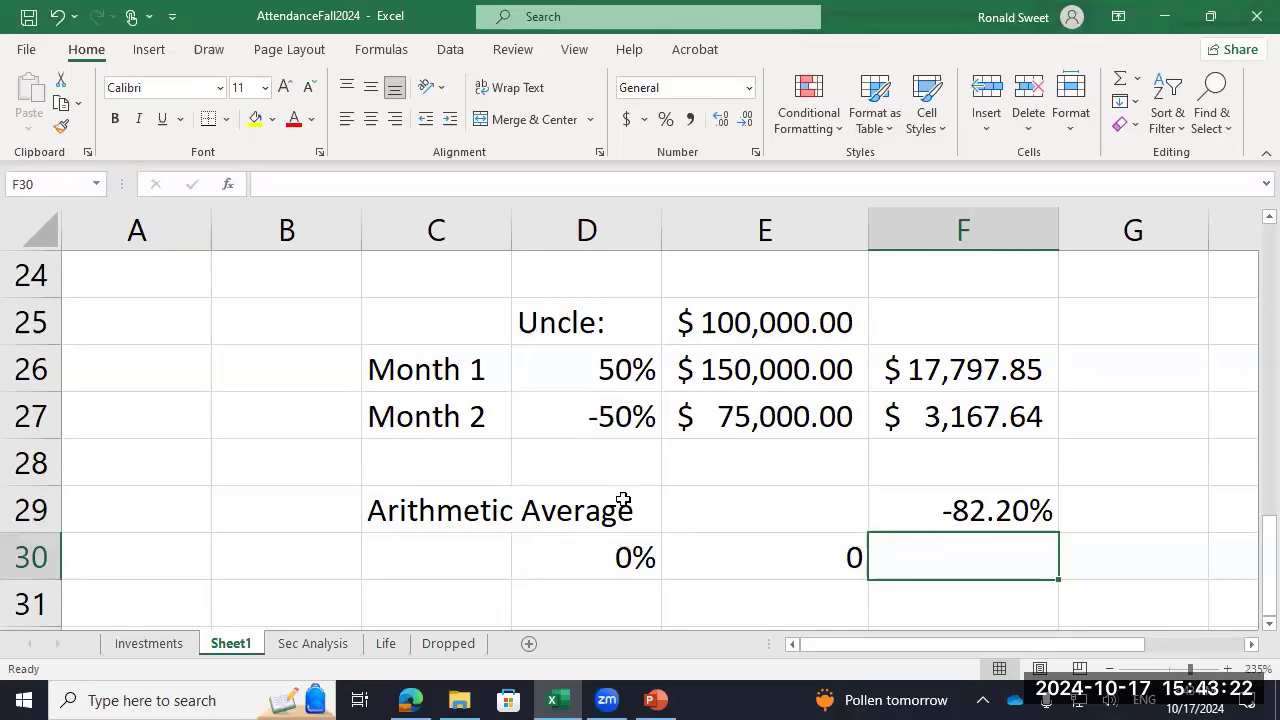
# Step: Check the annualizing rules on PowerPoint's Measuring Return slide, then return to Excel and highlight the monthly returns in D26:D27
pyautogui.click(656, 699)
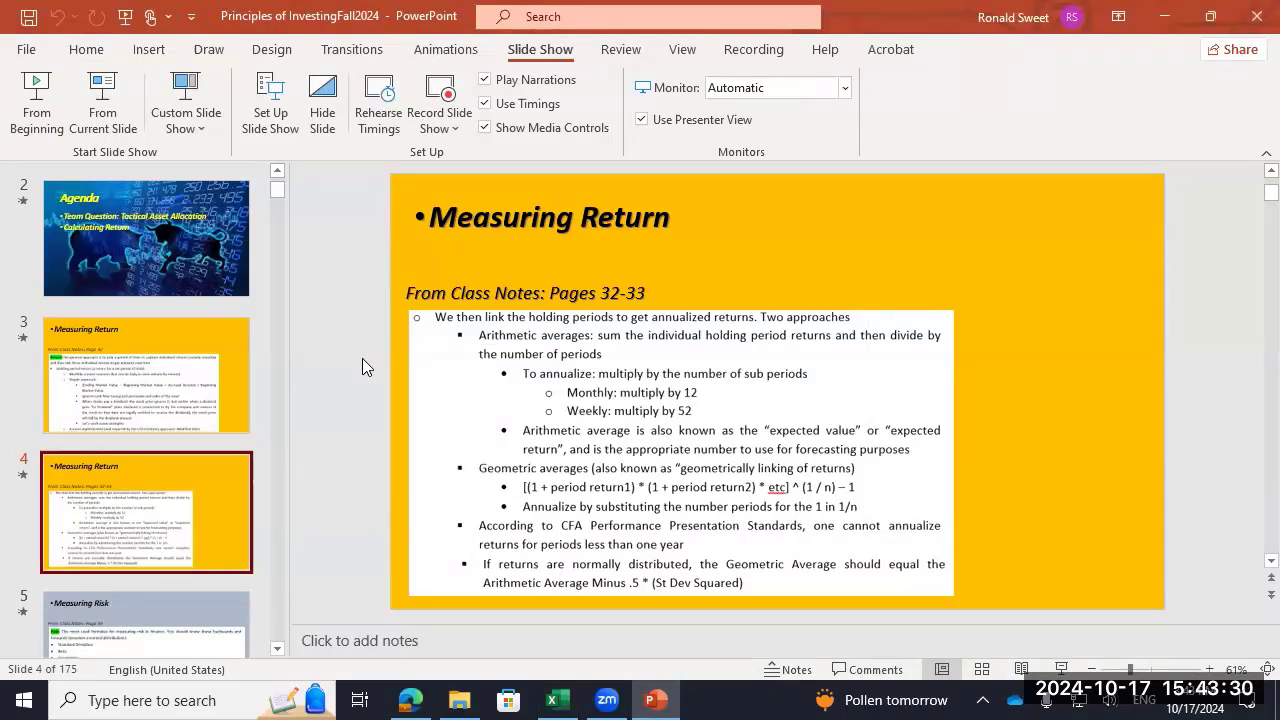
pyautogui.click(563, 697)
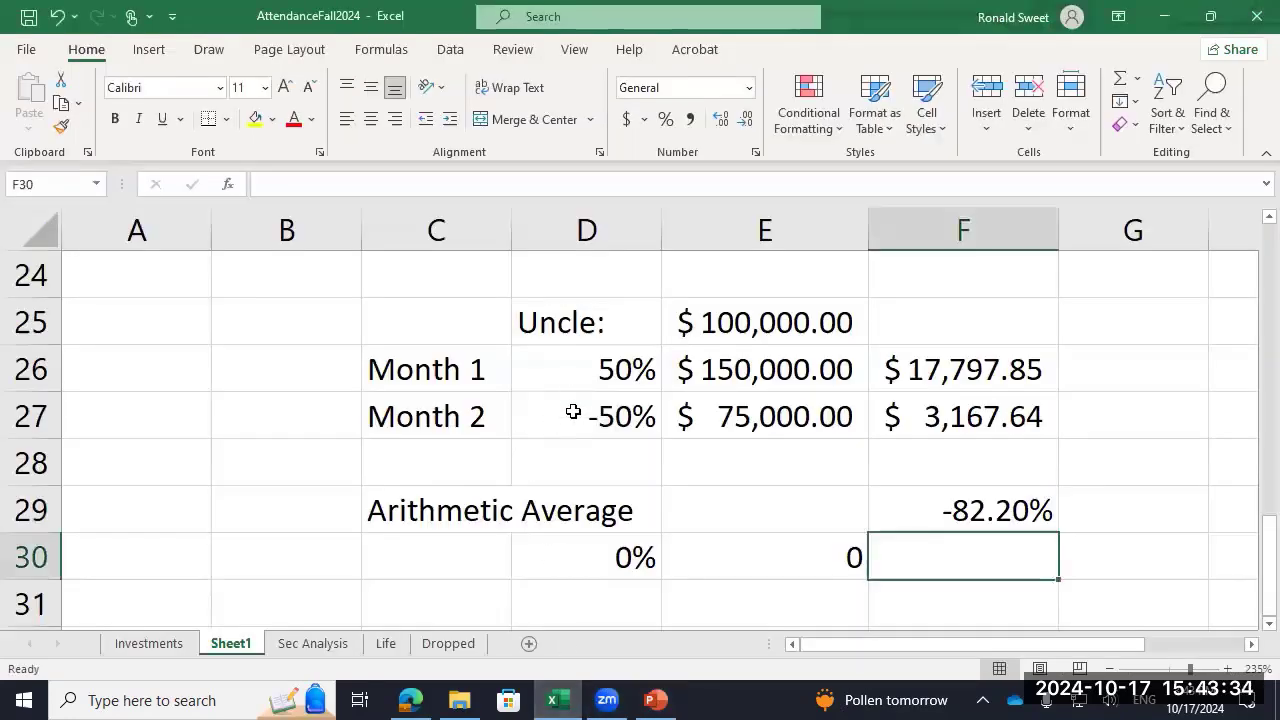
pyautogui.moveTo(574, 366); pyautogui.dragTo(577, 416)
pyautogui.moveTo(574, 366); pyautogui.dragTo(580, 414)
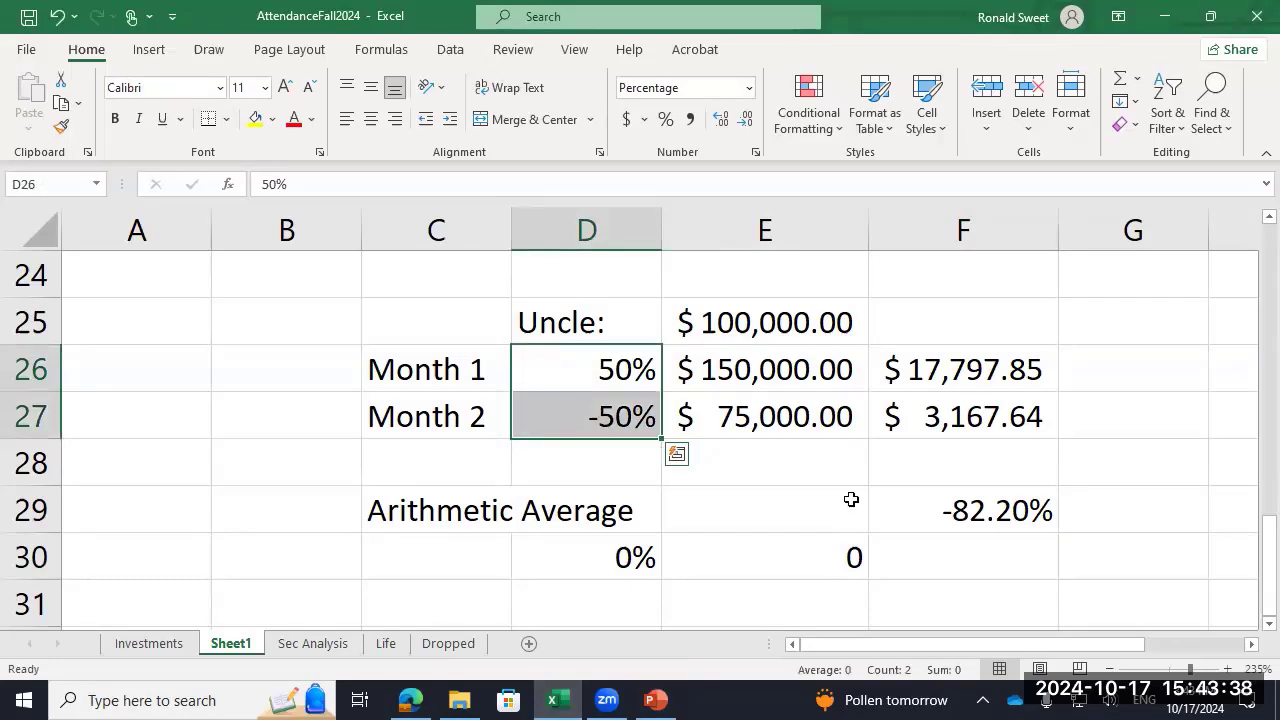
# Step: Restore the exponent in the F29 geometric-average formula to 1/2
pyautogui.click(975, 510)
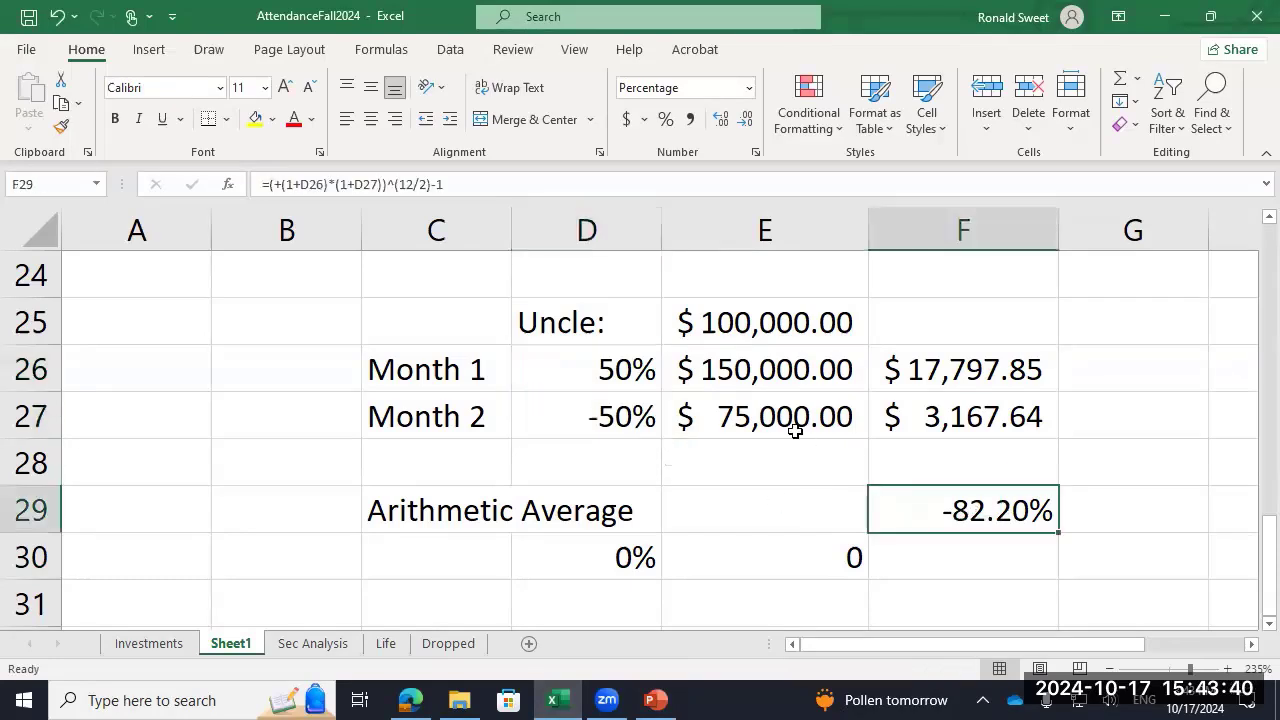
pyautogui.press('F2')
pyautogui.press('Left')
pyautogui.press('Left')
pyautogui.press('Left')
pyautogui.press('Left')
pyautogui.press('Left')
pyautogui.press('Left')
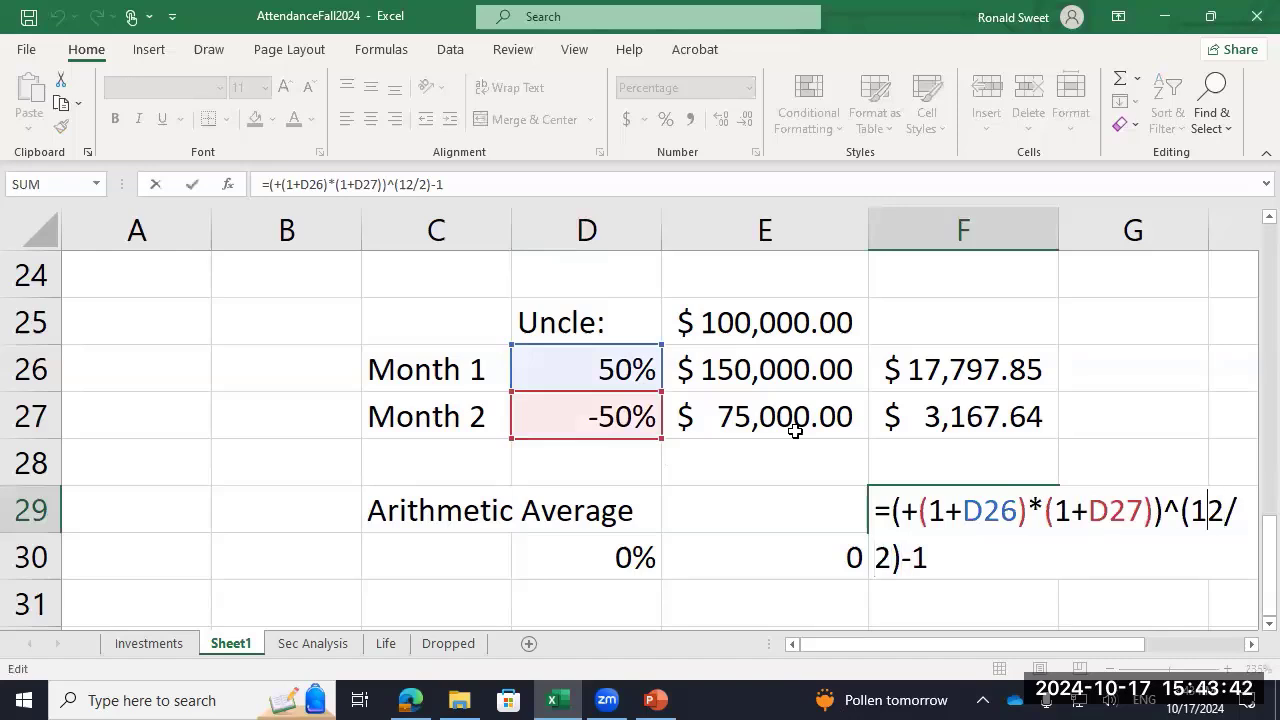
pyautogui.press('Right')
pyautogui.press('Delete')
pyautogui.hotkey('ctrl', 'Return')
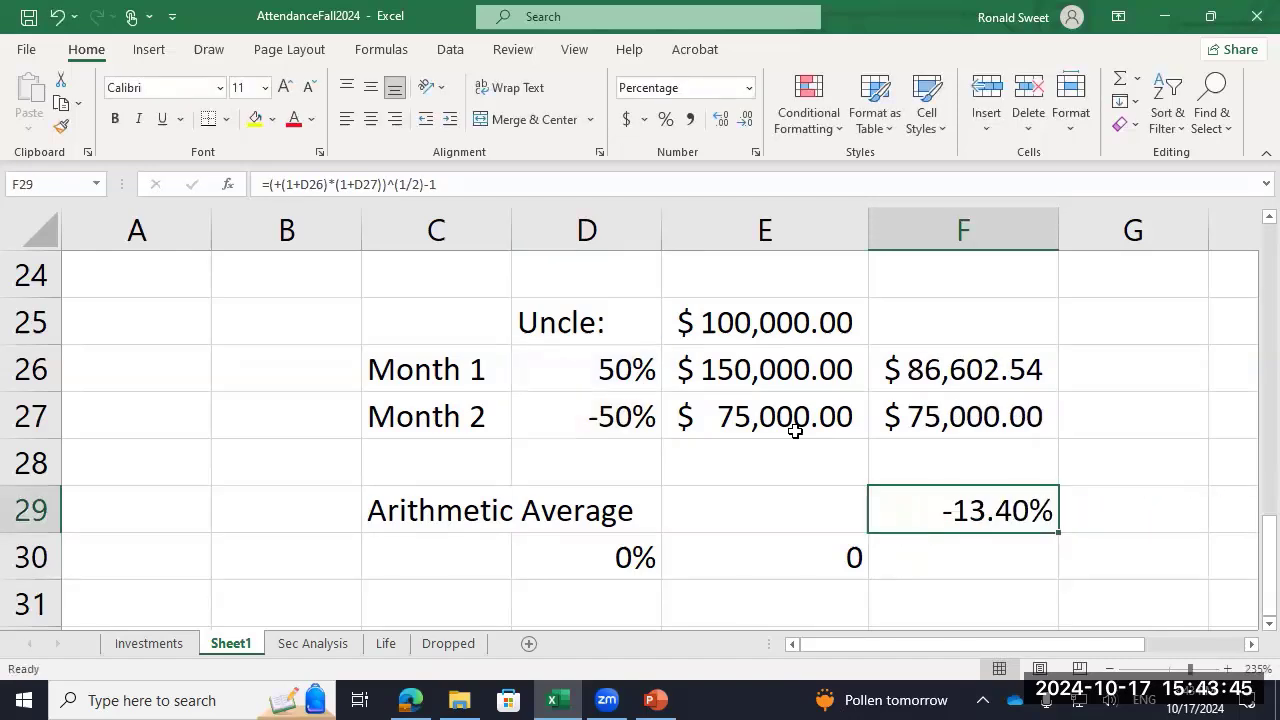